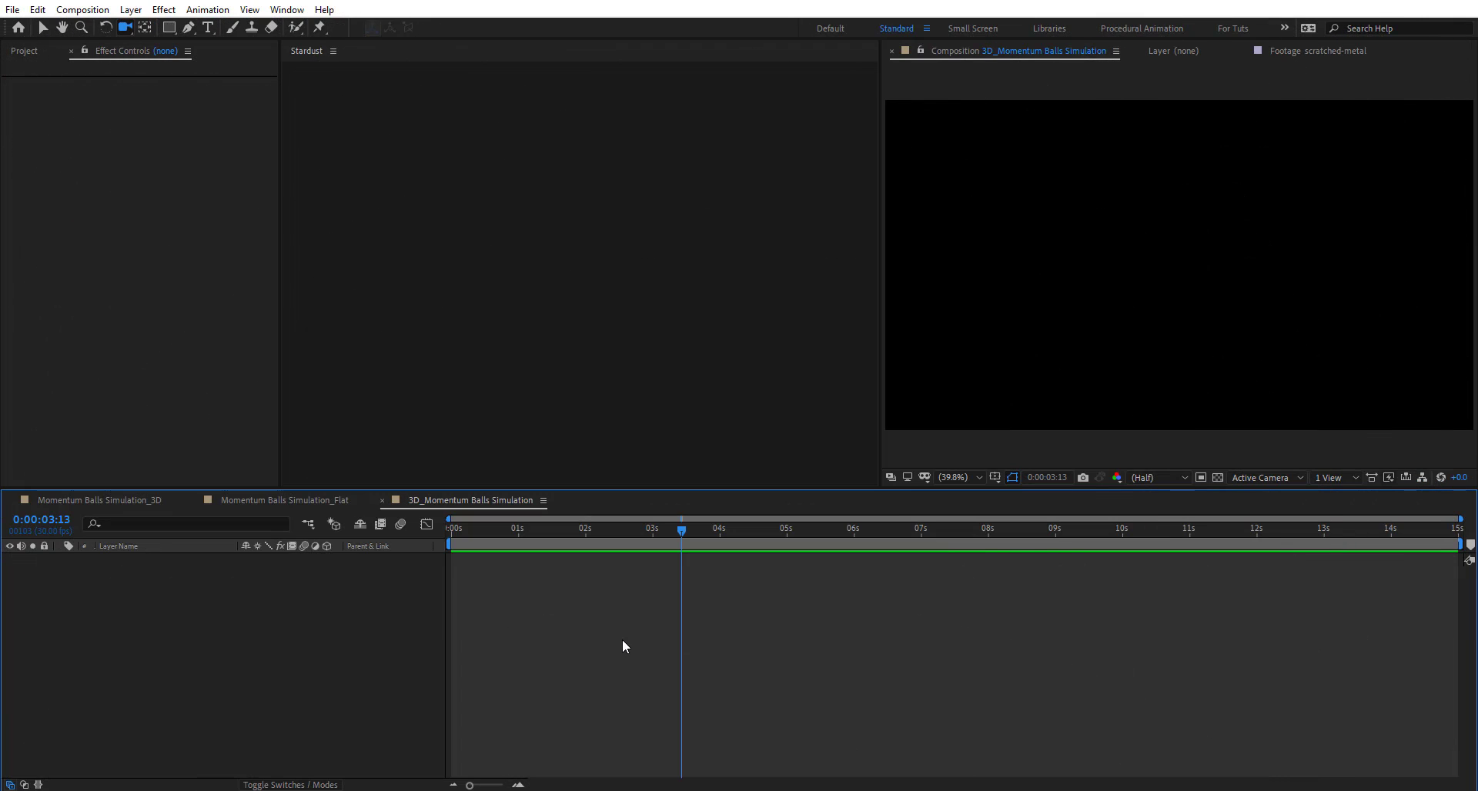
# - Create a solid named Stardust and apply the Stardust effect to it
pyautogui.hotkey('ctrl', 'y')
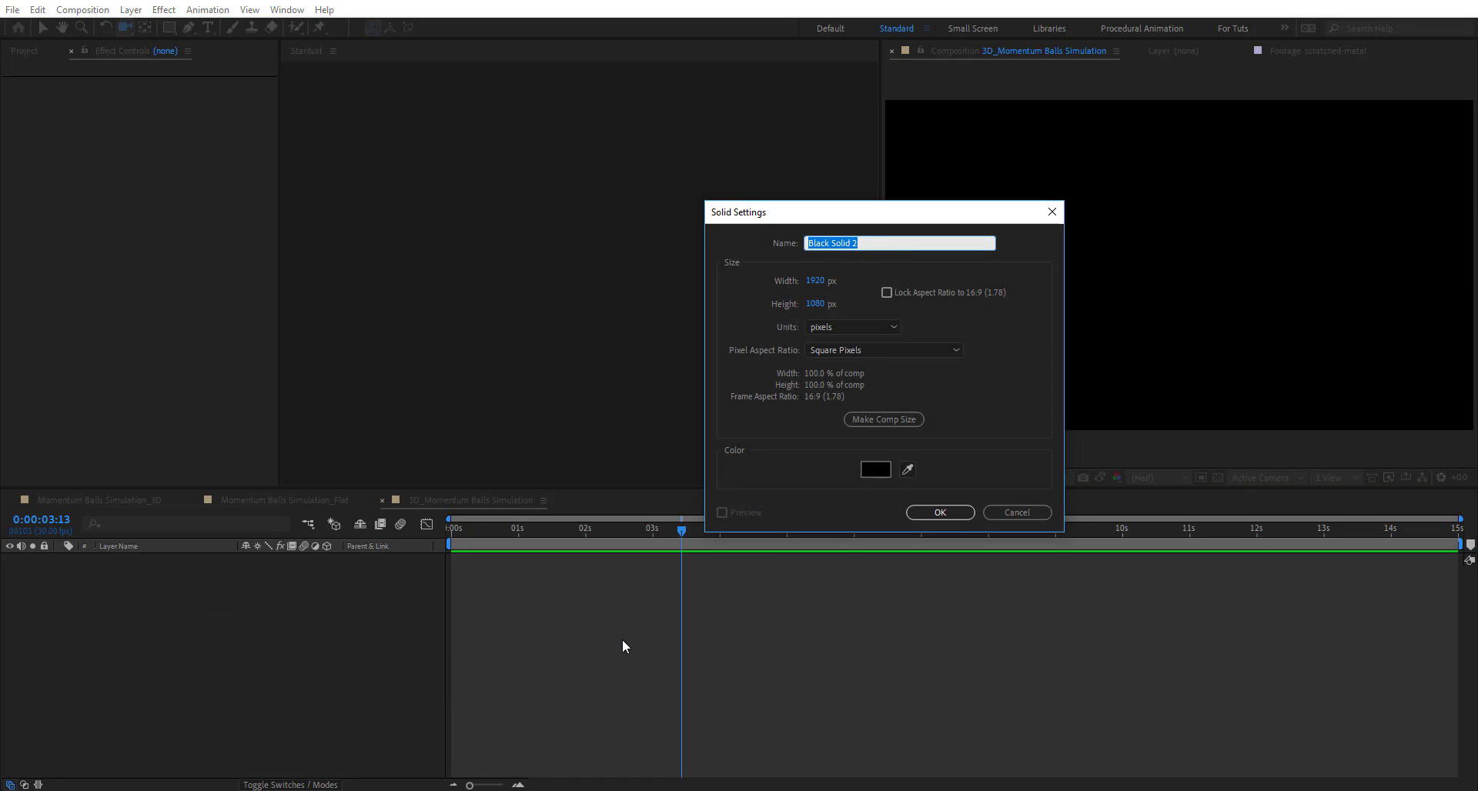
pyautogui.write('Stardust')
pyautogui.press('Return')
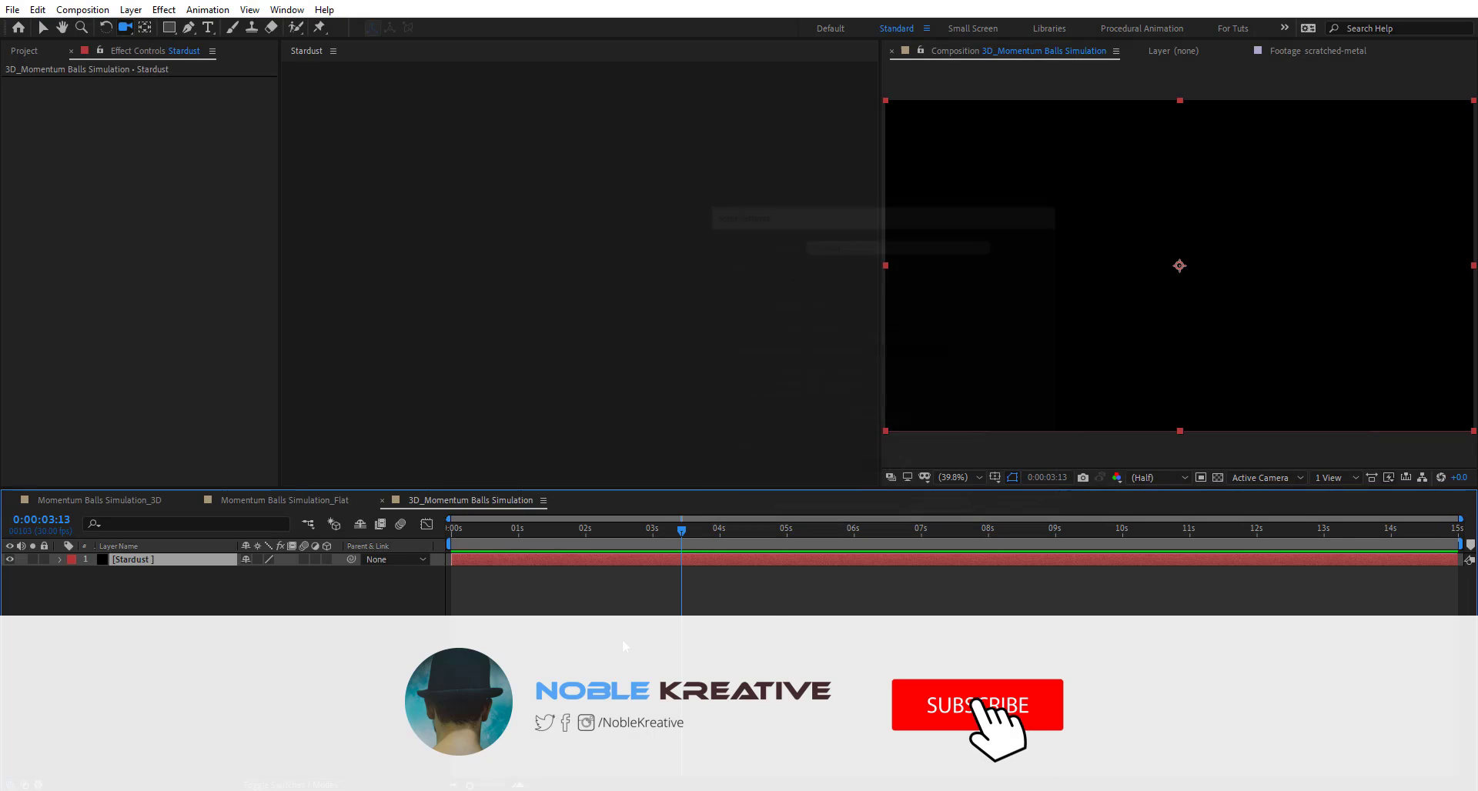
pyautogui.hotkey('ctrl', 'space')
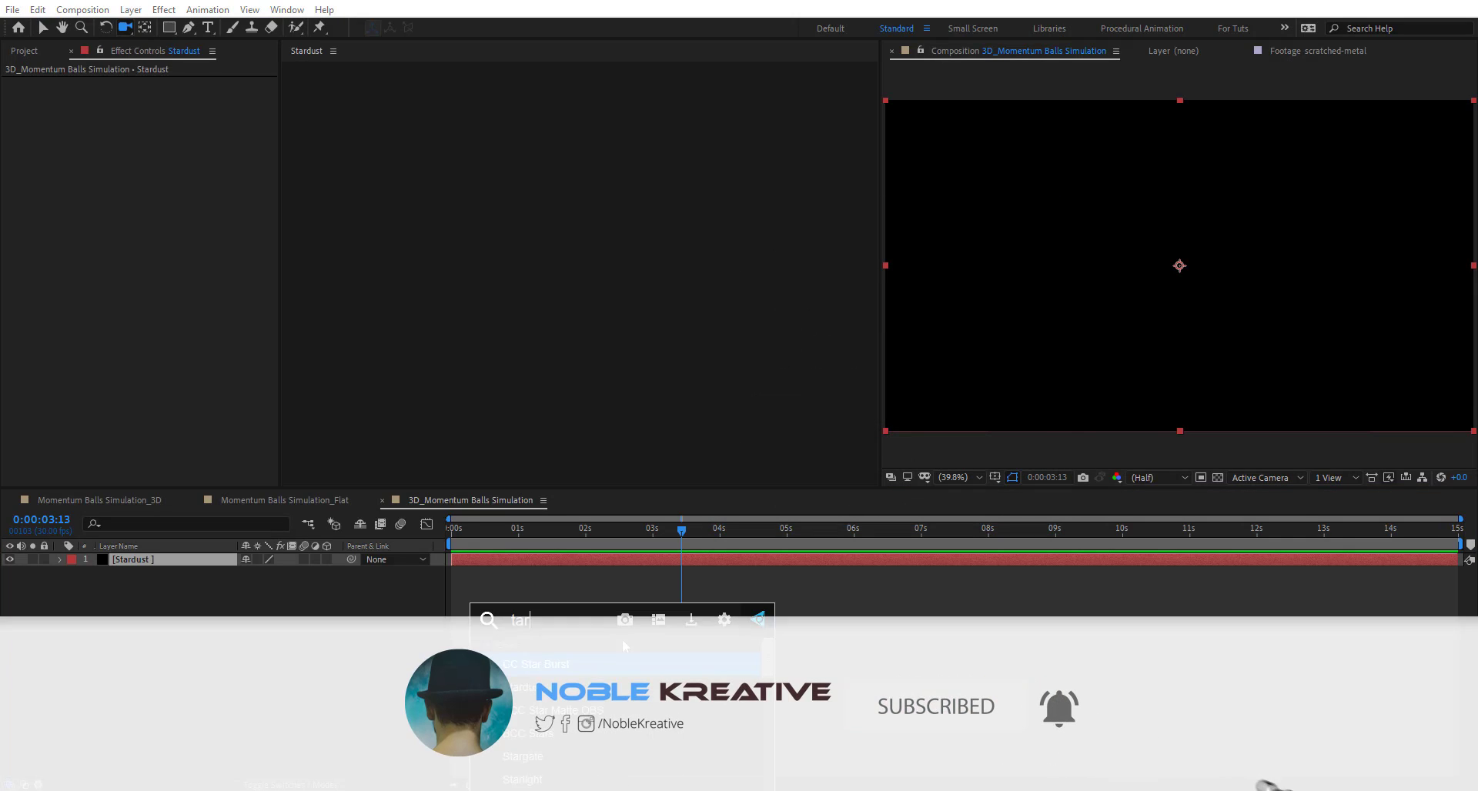
pyautogui.write('star')
pyautogui.press('Return')
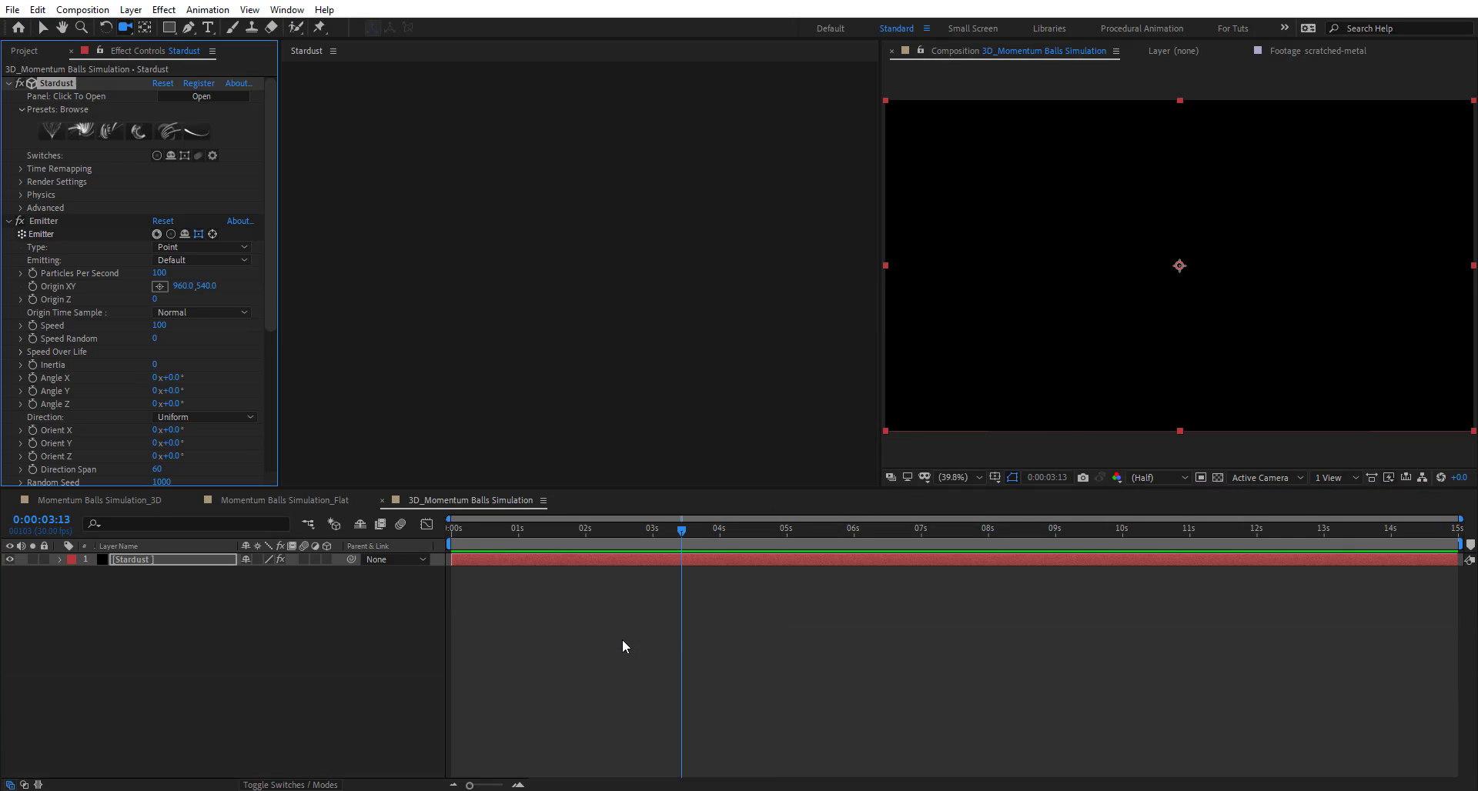
# - Set the emitter to emit Once at 1 particle per second with Speed 0
pyautogui.click(408, 149)
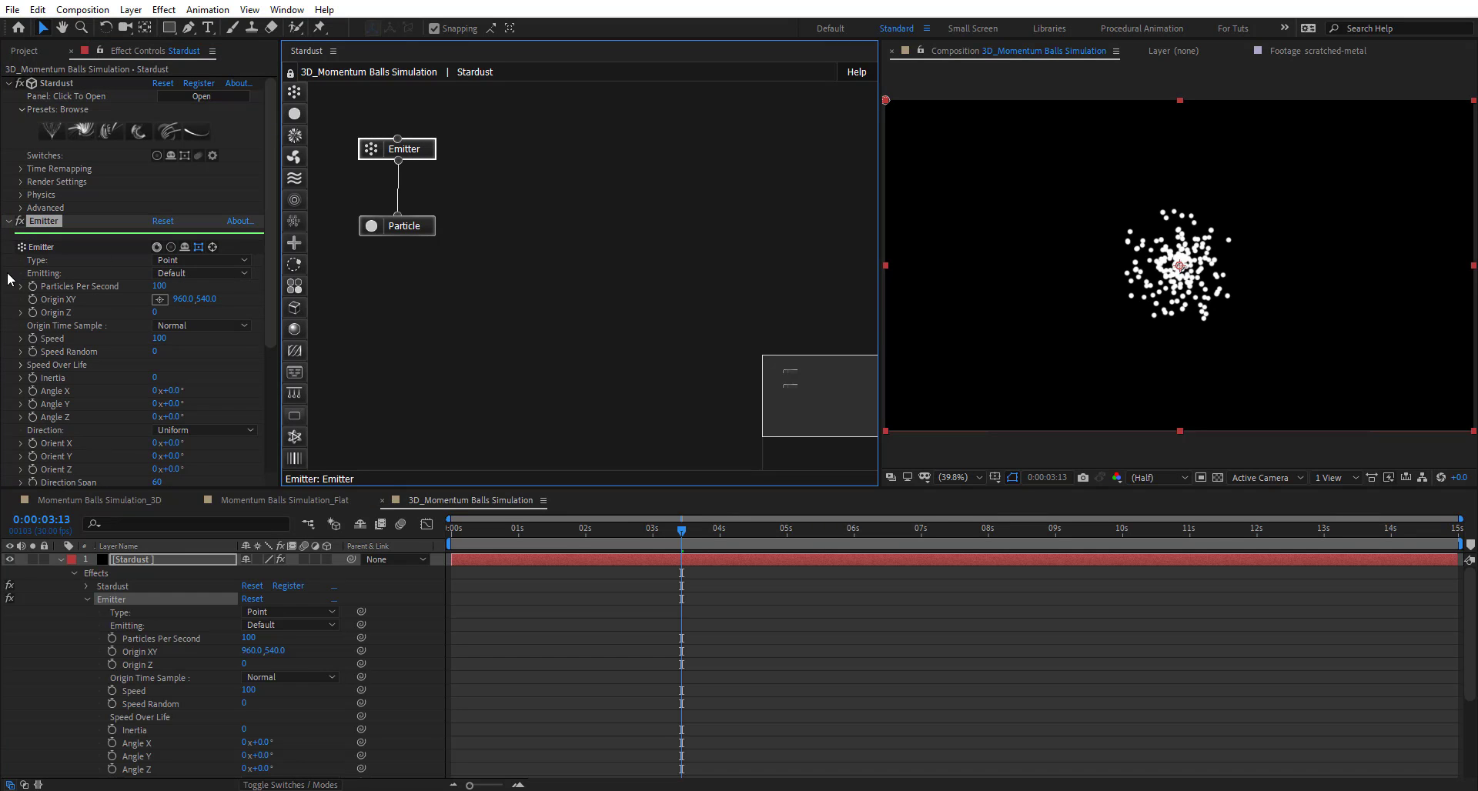
pyautogui.click(206, 272)
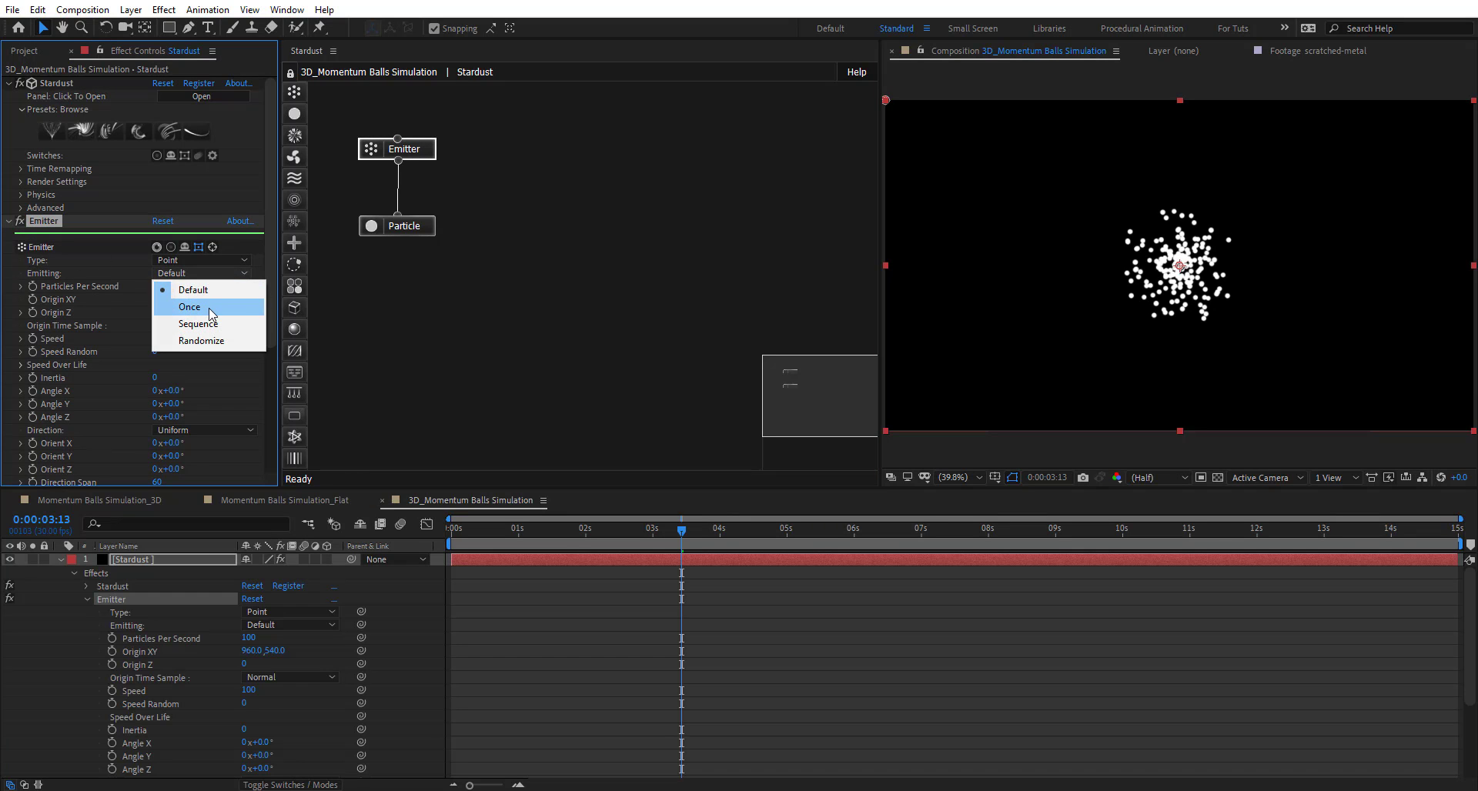
pyautogui.click(174, 299)
pyautogui.click(161, 287)
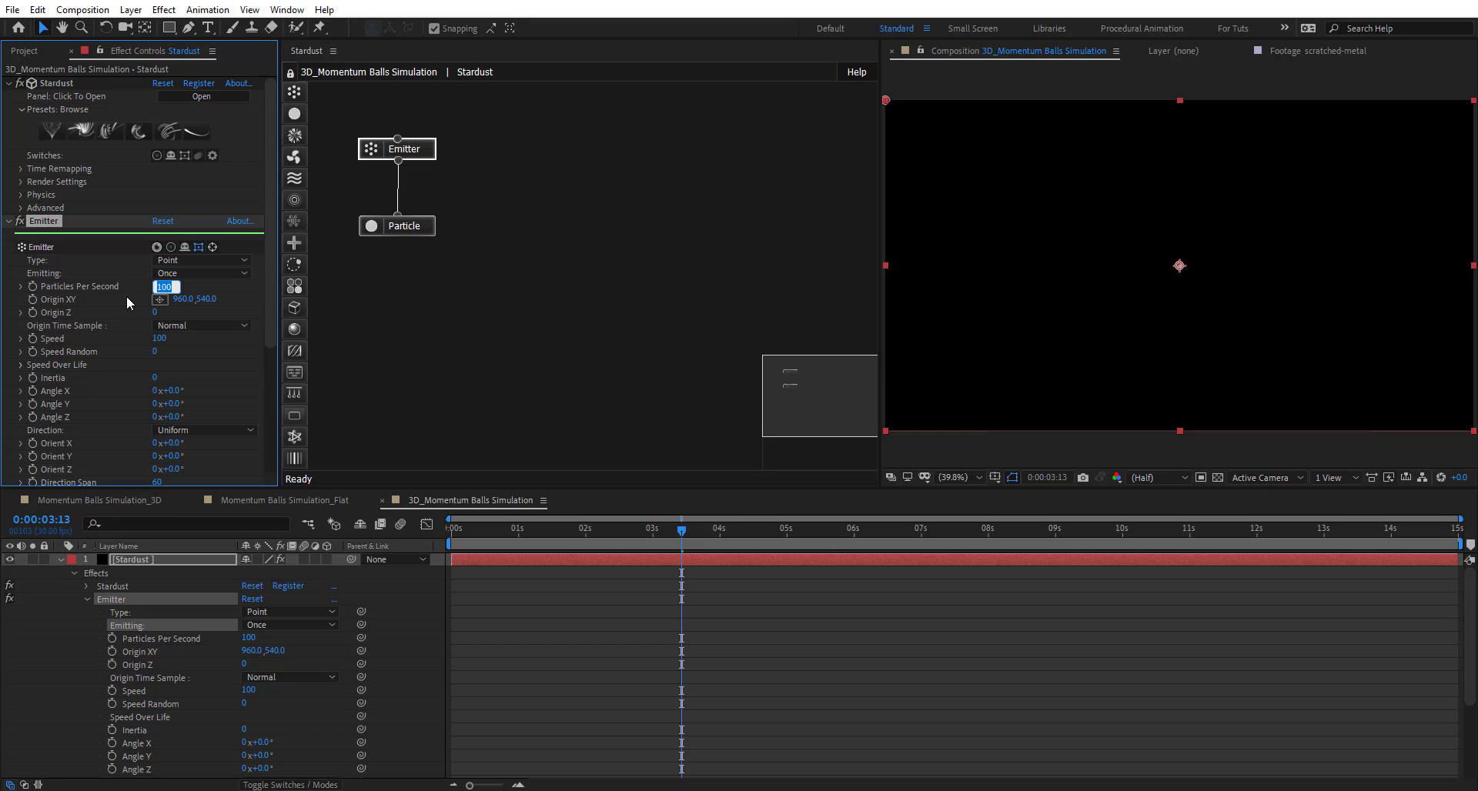
pyautogui.write('1')
pyautogui.press('Return')
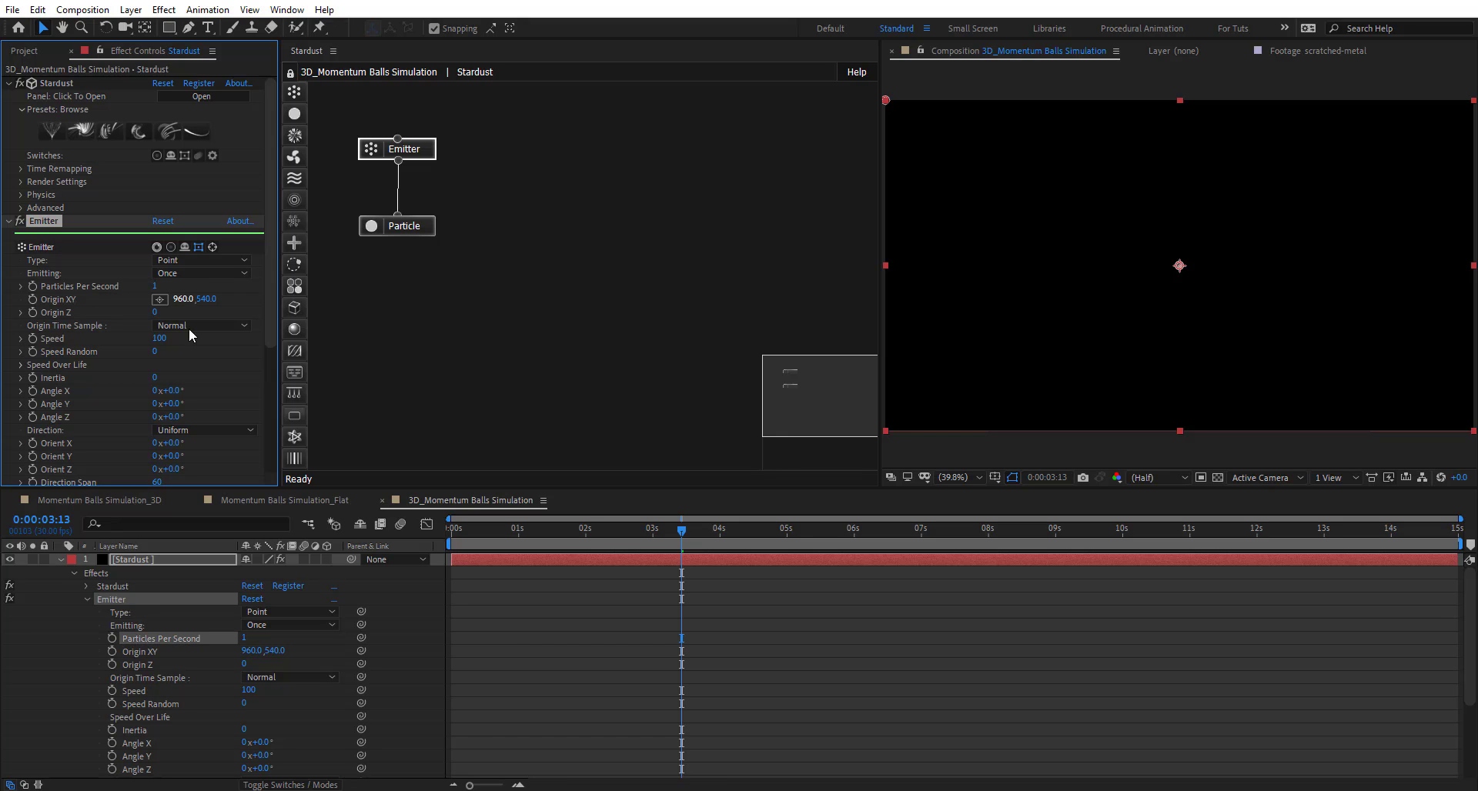
pyautogui.click(158, 339)
pyautogui.write('0')
pyautogui.press('Return')
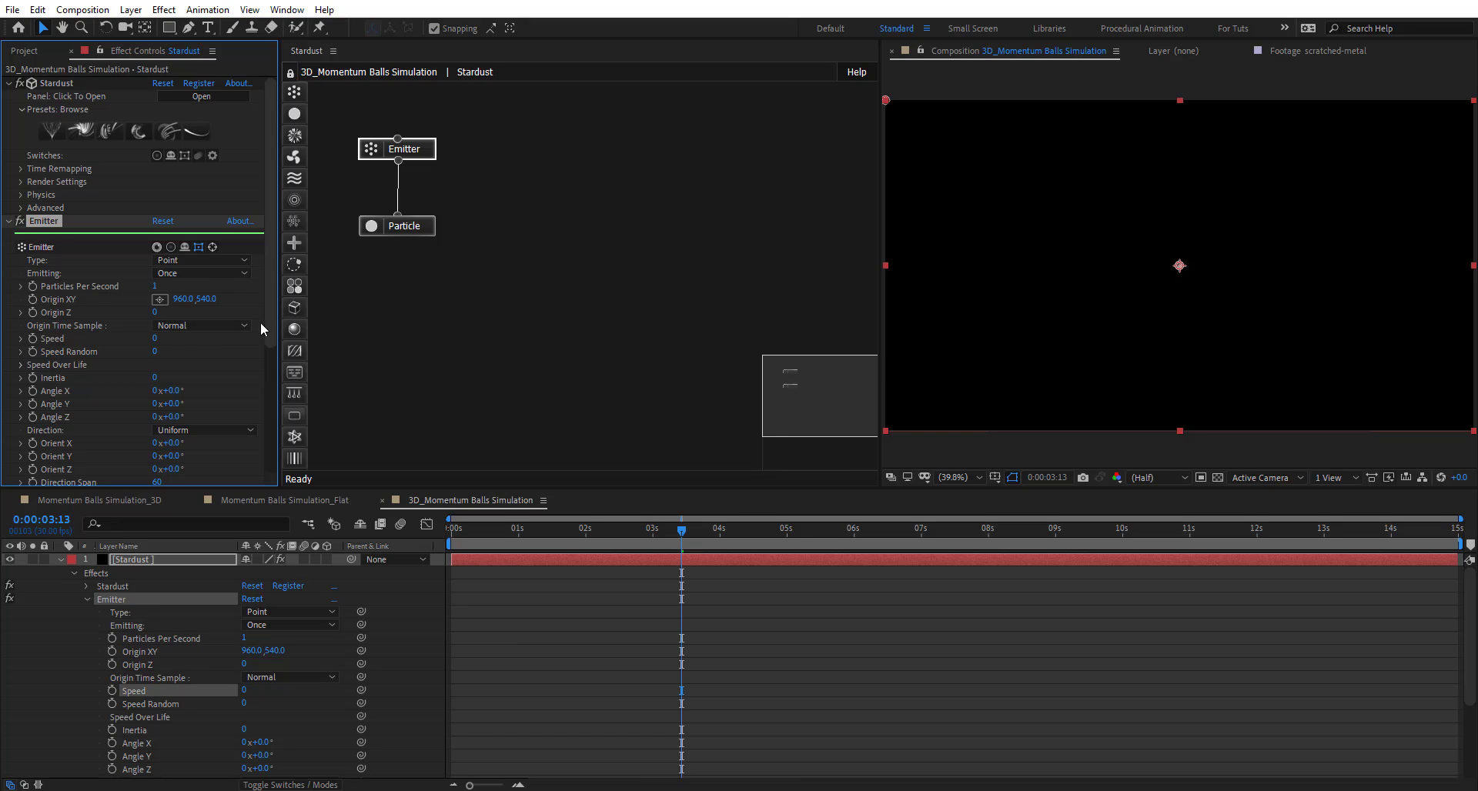
# - Add a Model node and set the particle Life to 15 with Shape set to Model
pyautogui.click(409, 277)
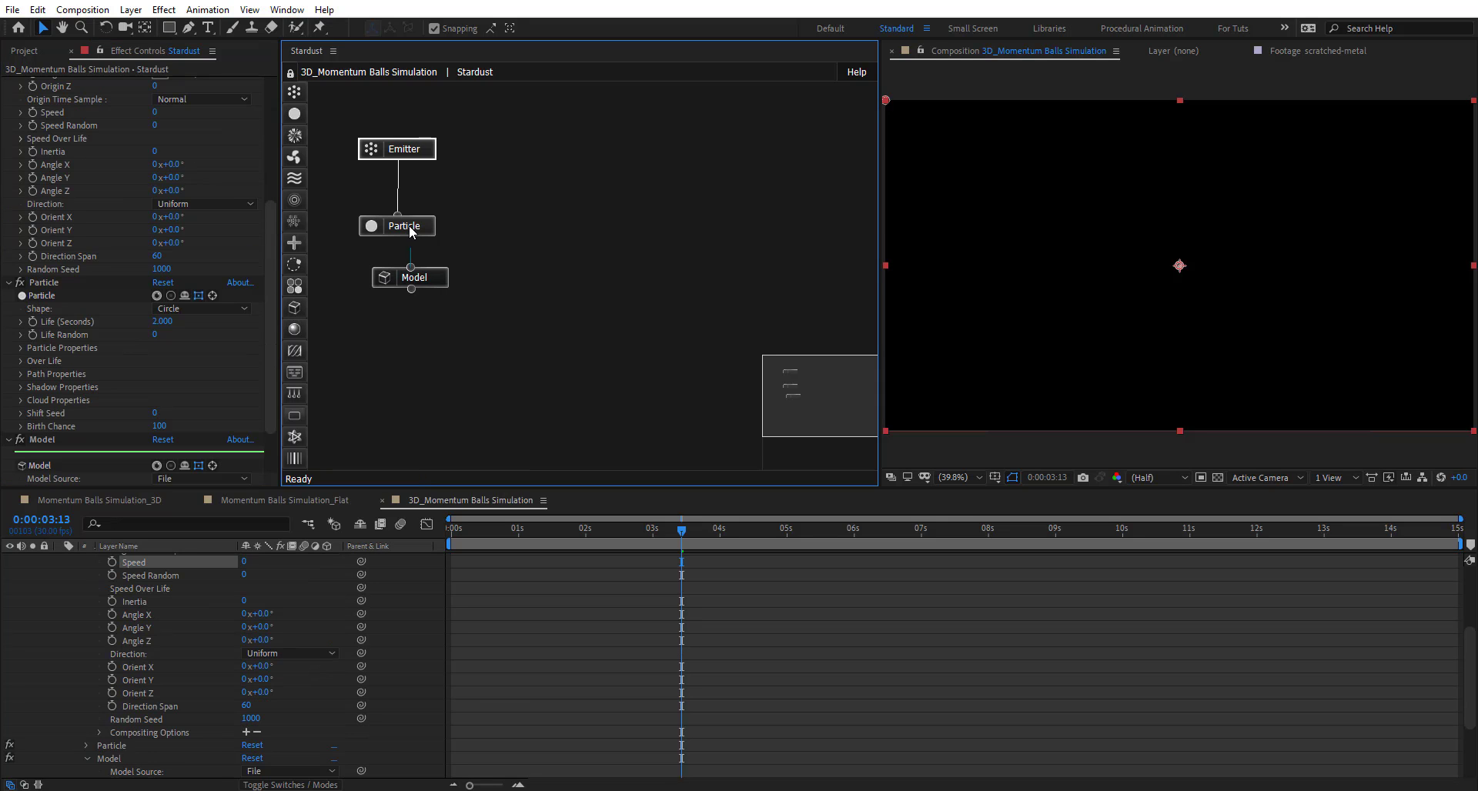
pyautogui.click(437, 278)
pyautogui.click(419, 229)
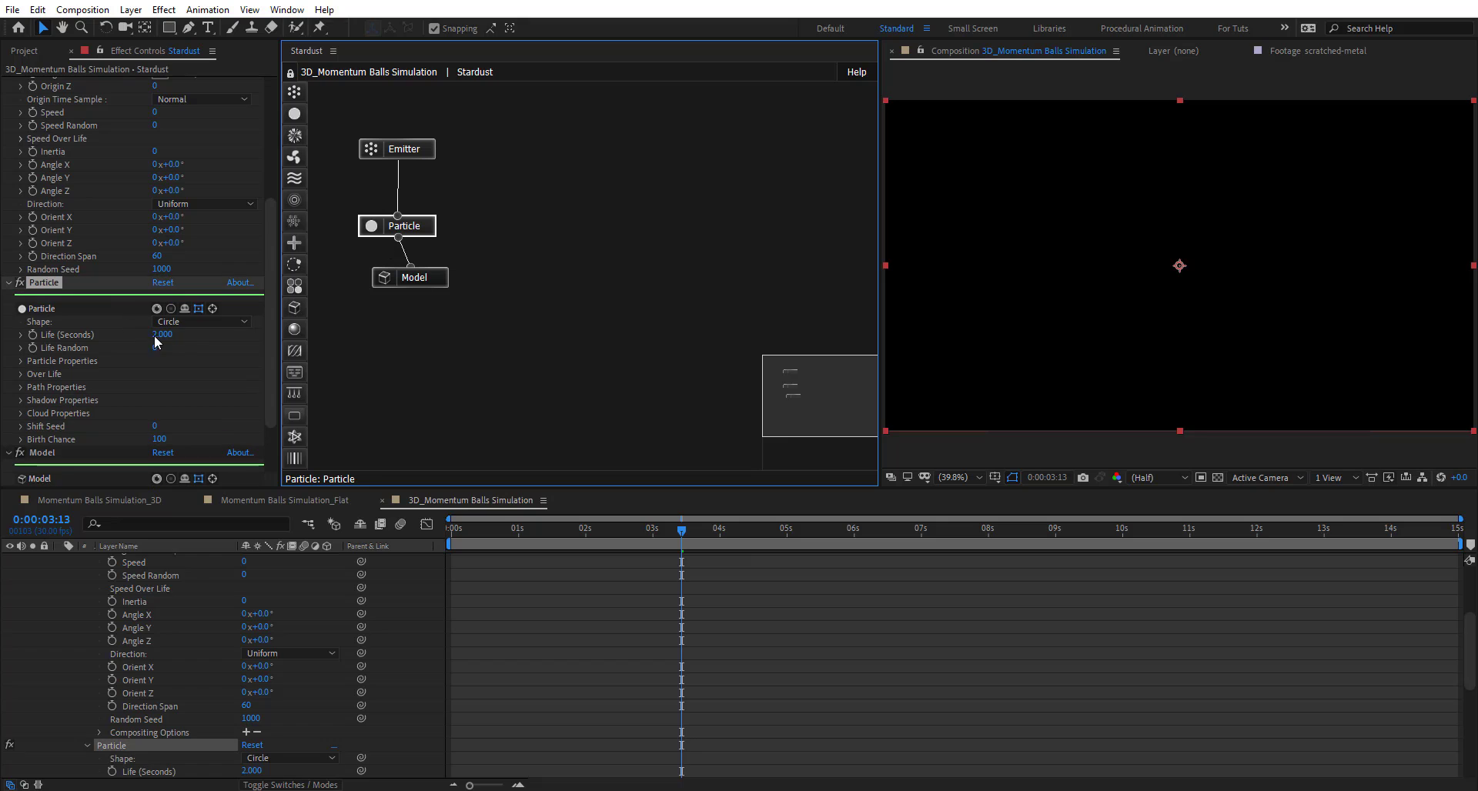
pyautogui.click(168, 336)
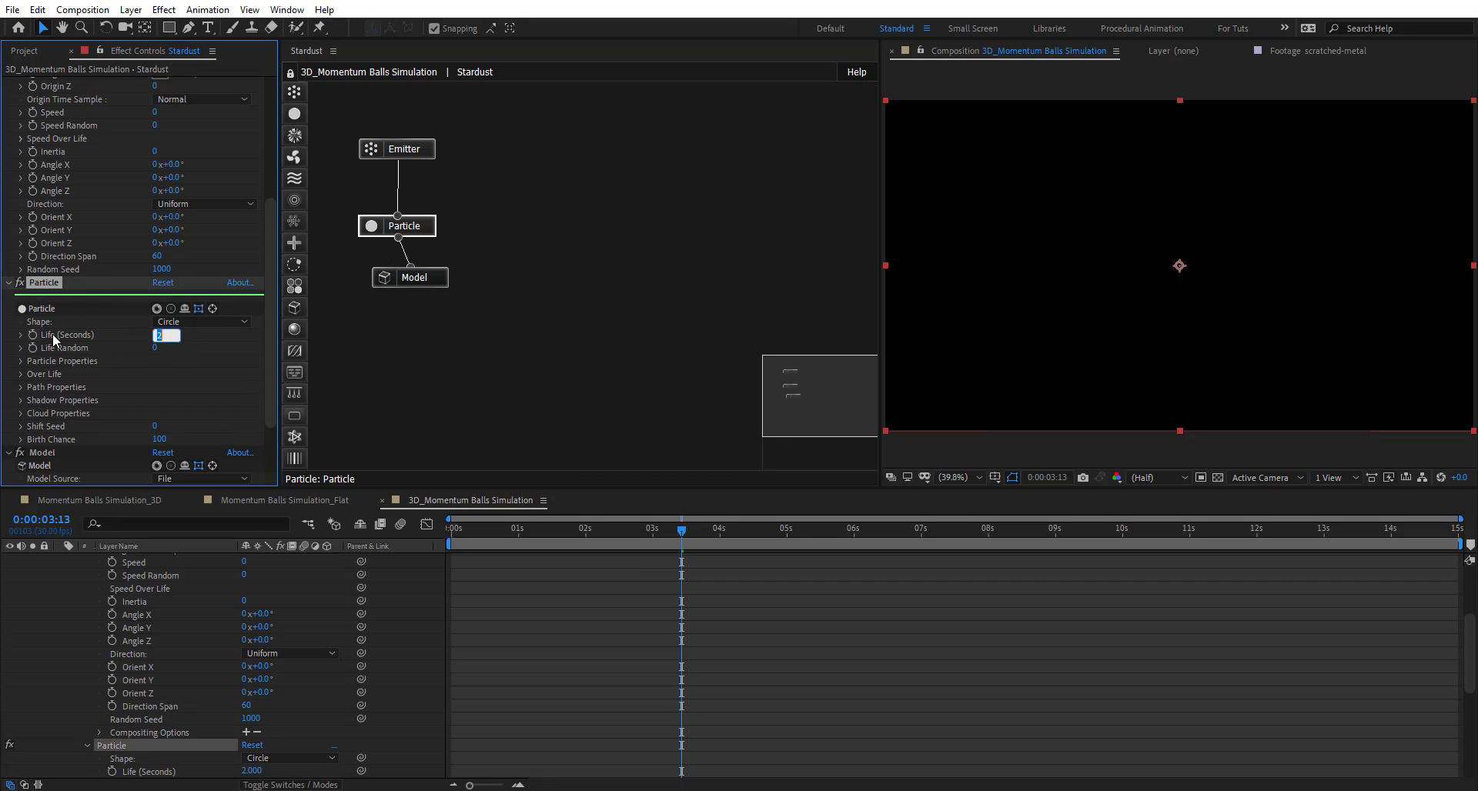
pyautogui.write('15')
pyautogui.press('Return')
pyautogui.click(182, 320)
pyautogui.click(189, 425)
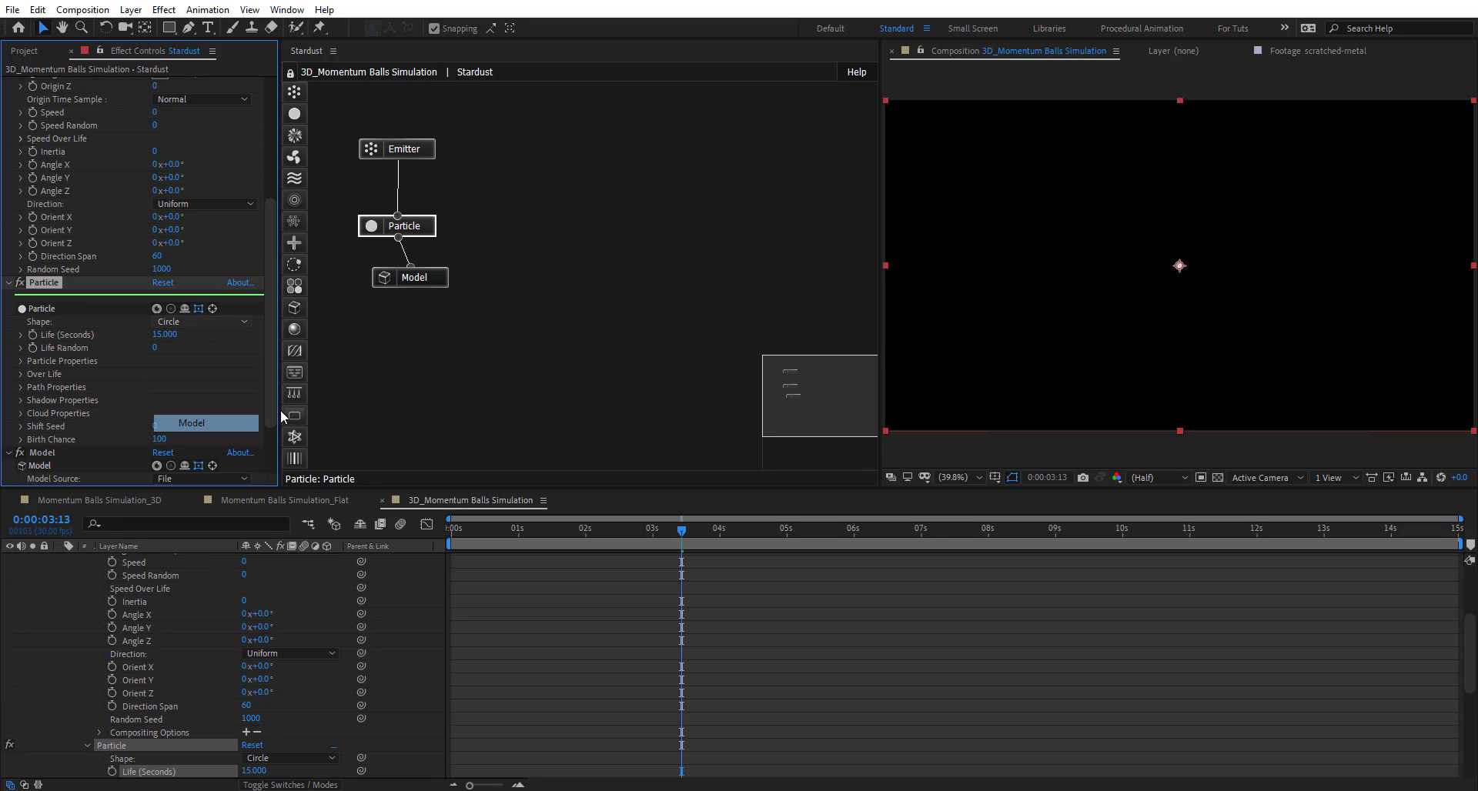
# - Make the model a Primitive Sphere of Size X 10 and rename it Sphere
pyautogui.click(435, 279)
pyautogui.scroll(-4, 31, 326)
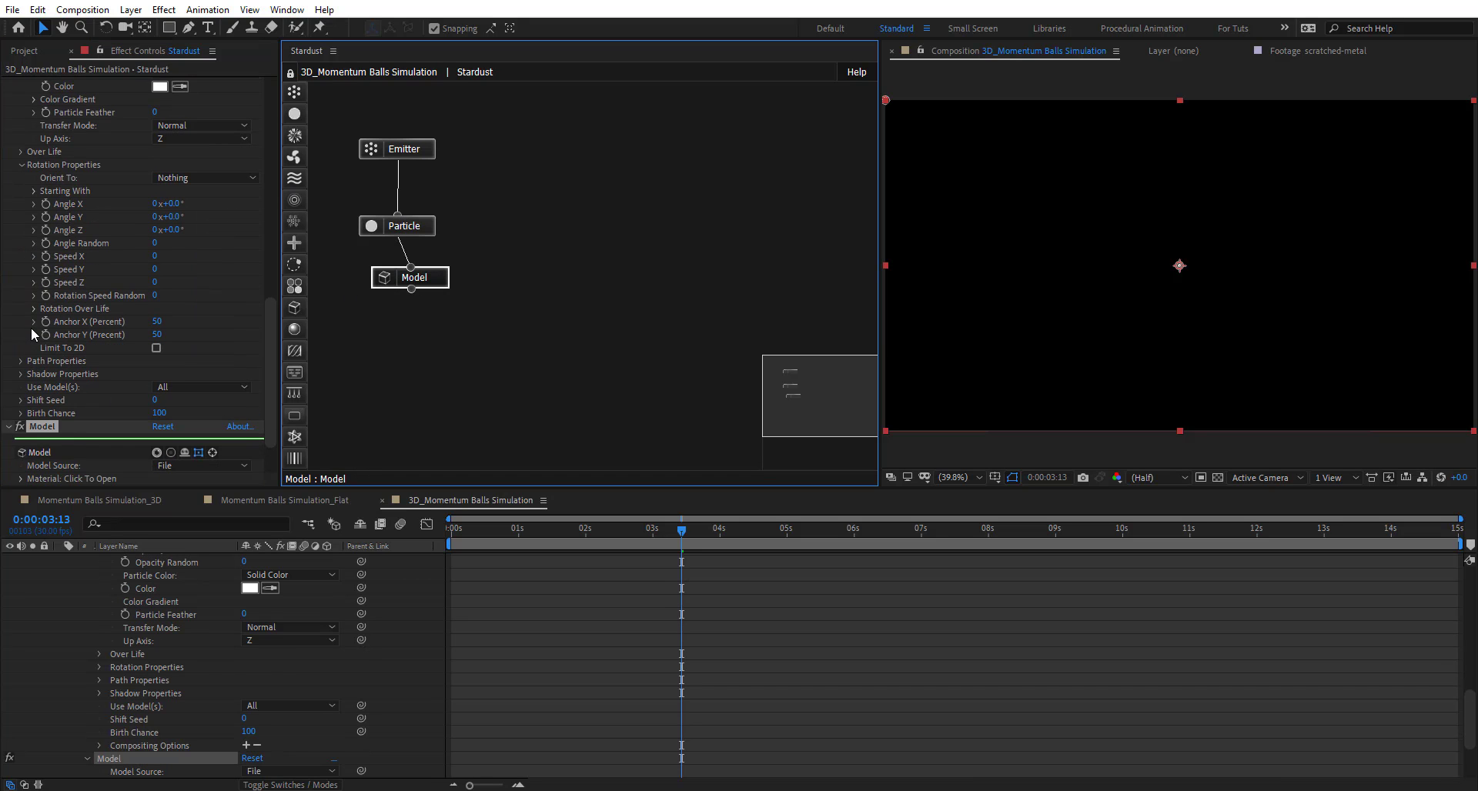
pyautogui.click(189, 401)
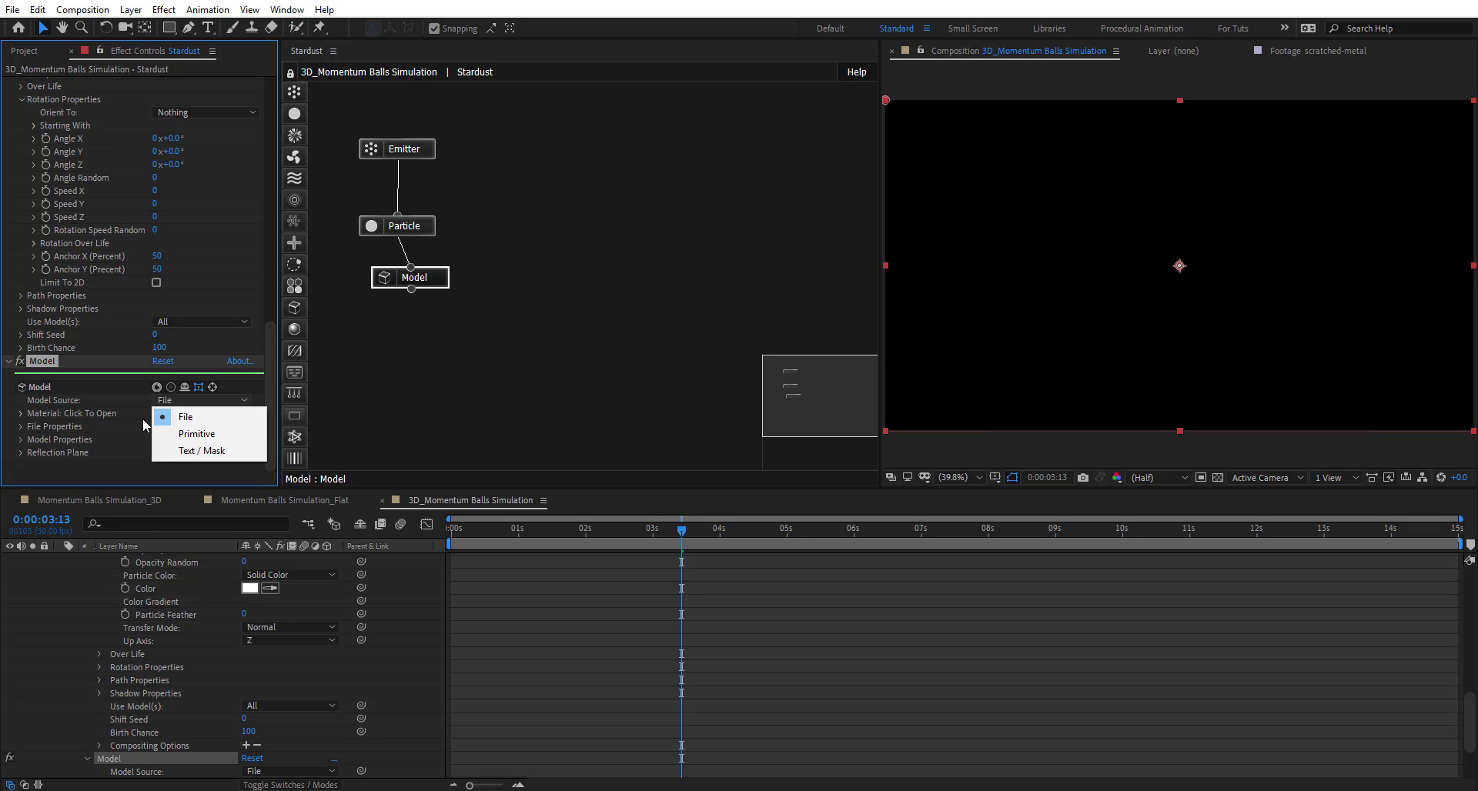
pyautogui.click(197, 433)
pyautogui.scroll(-1, 84, 414)
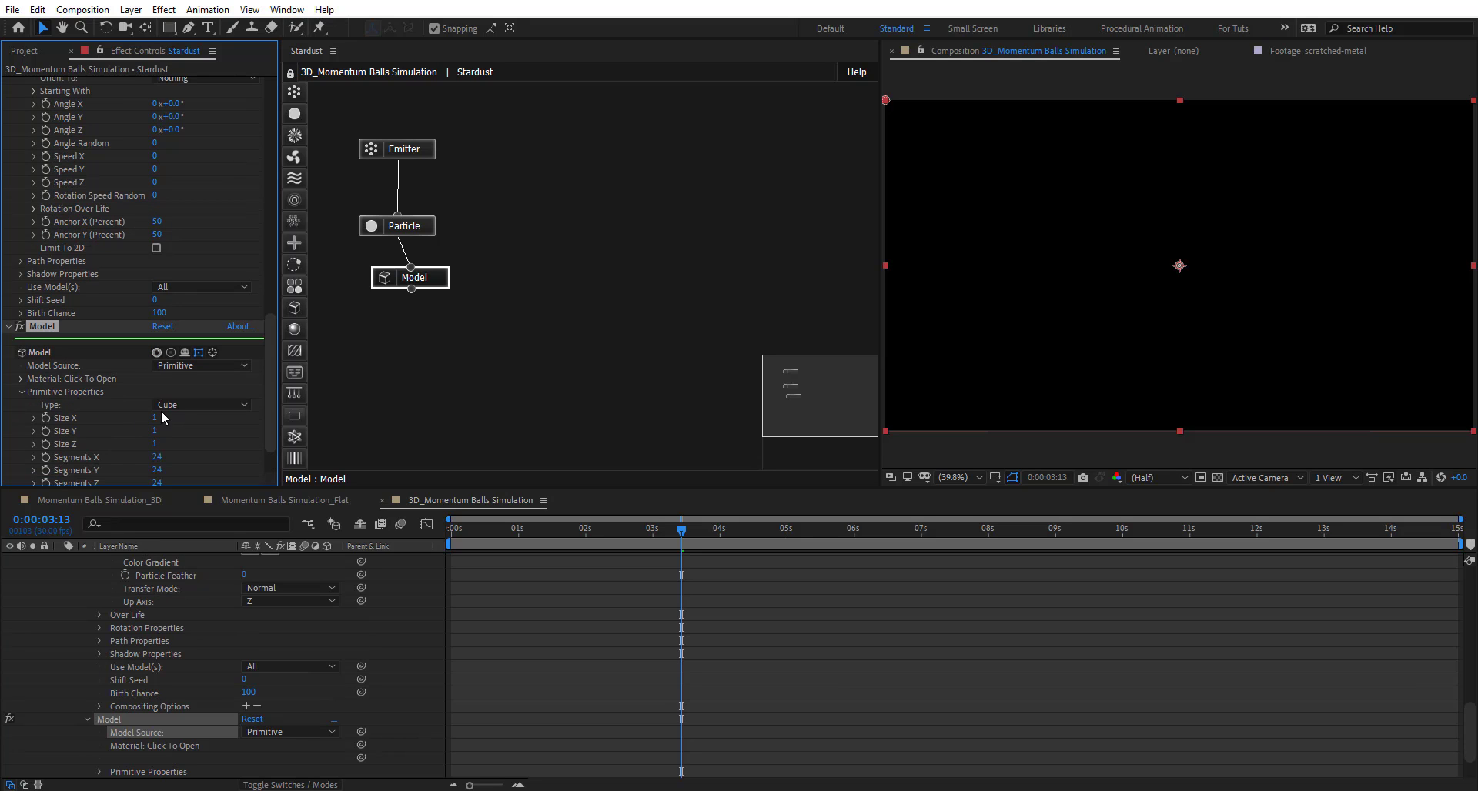
pyautogui.click(178, 405)
pyautogui.click(187, 435)
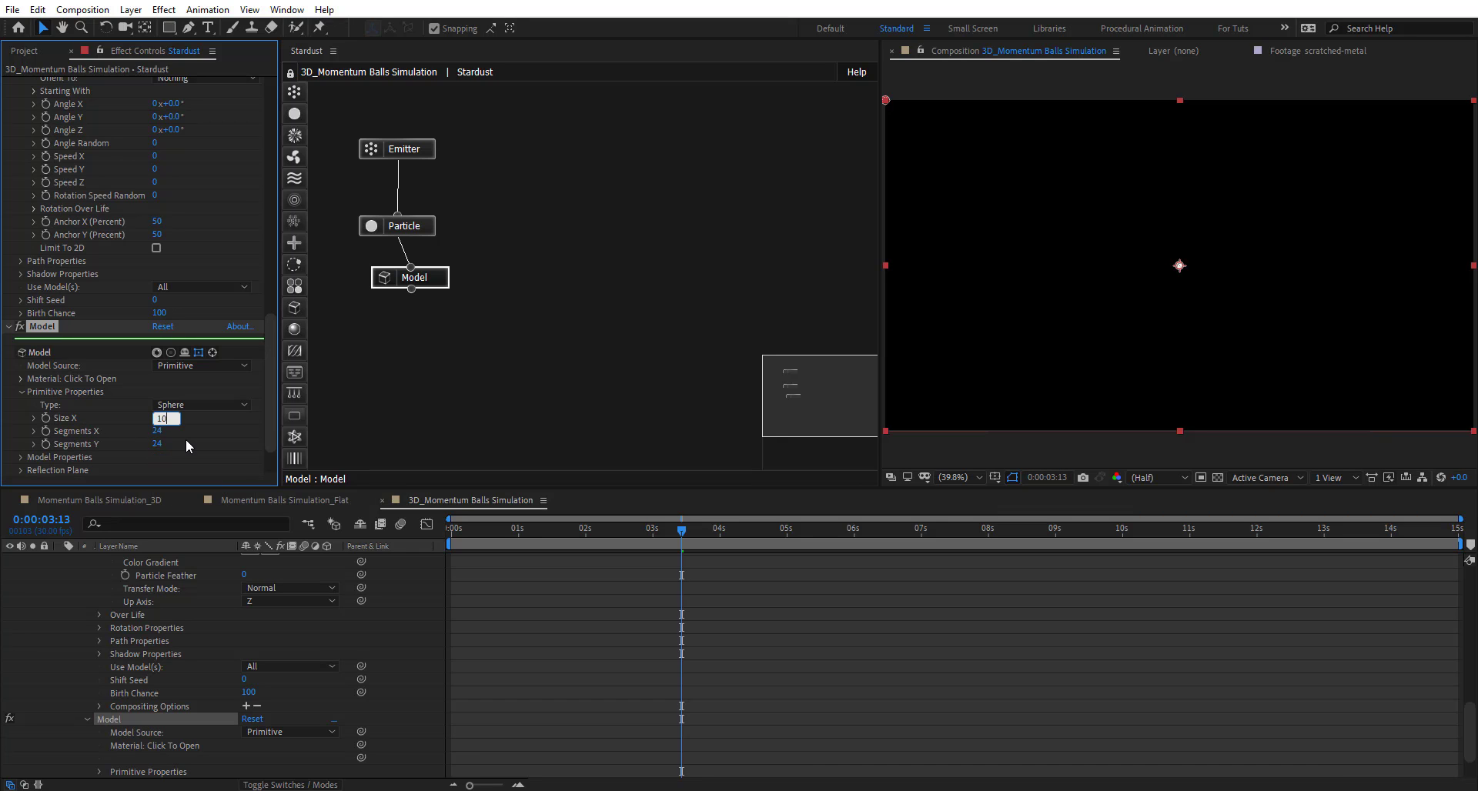
pyautogui.write('10')
pyautogui.press('Return')
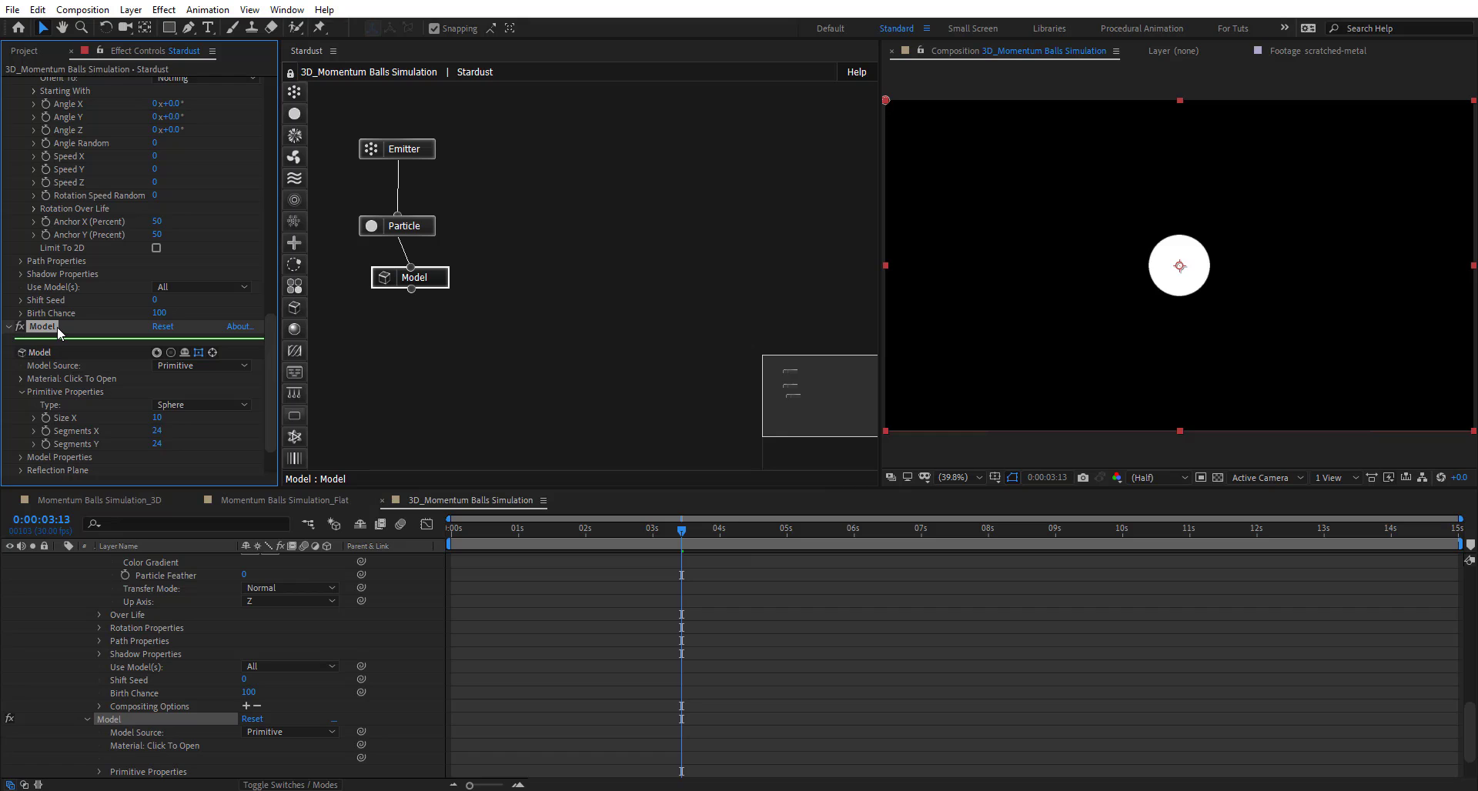
pyautogui.press('Return')
pyautogui.write('Sphere')
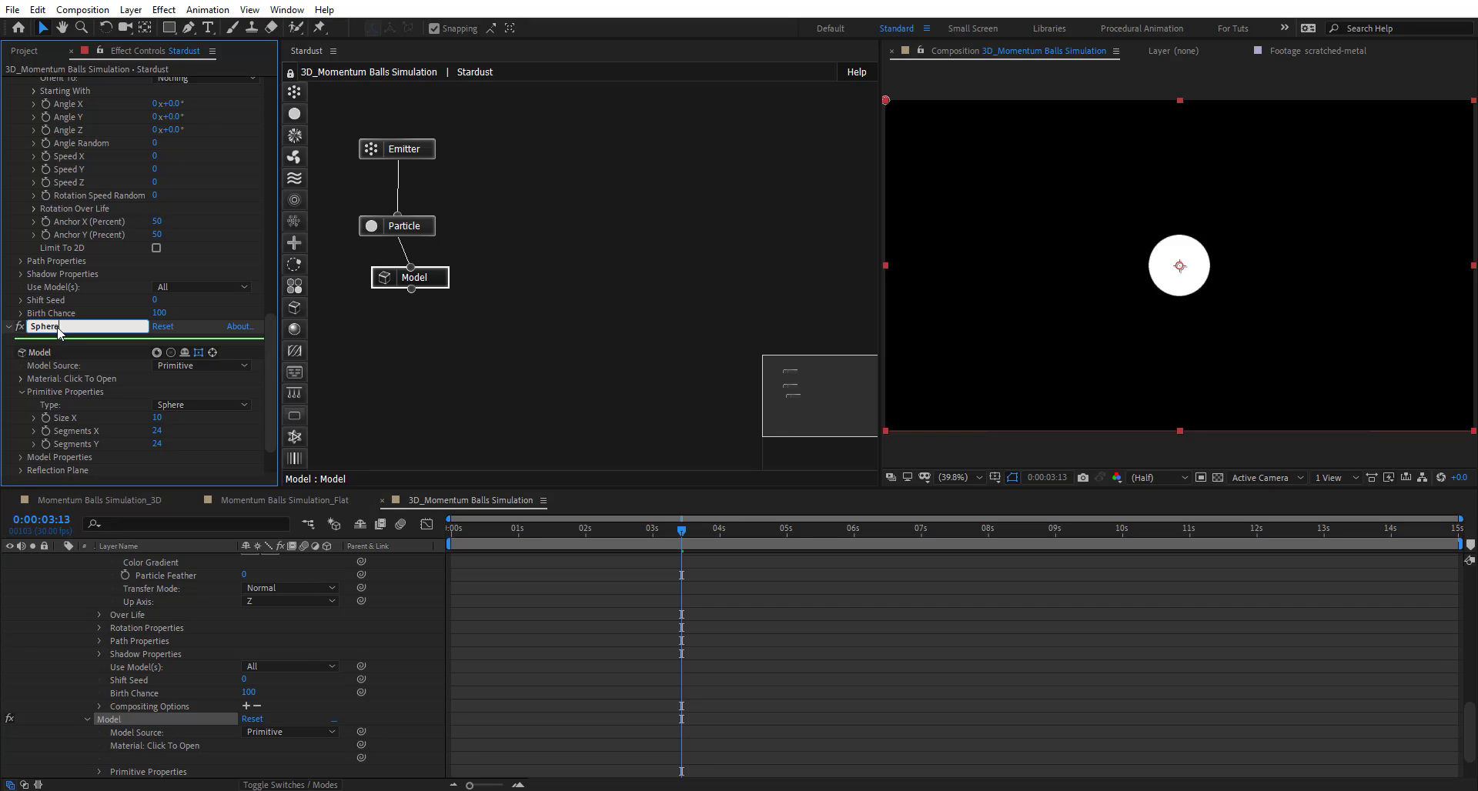
pyautogui.press('Return')
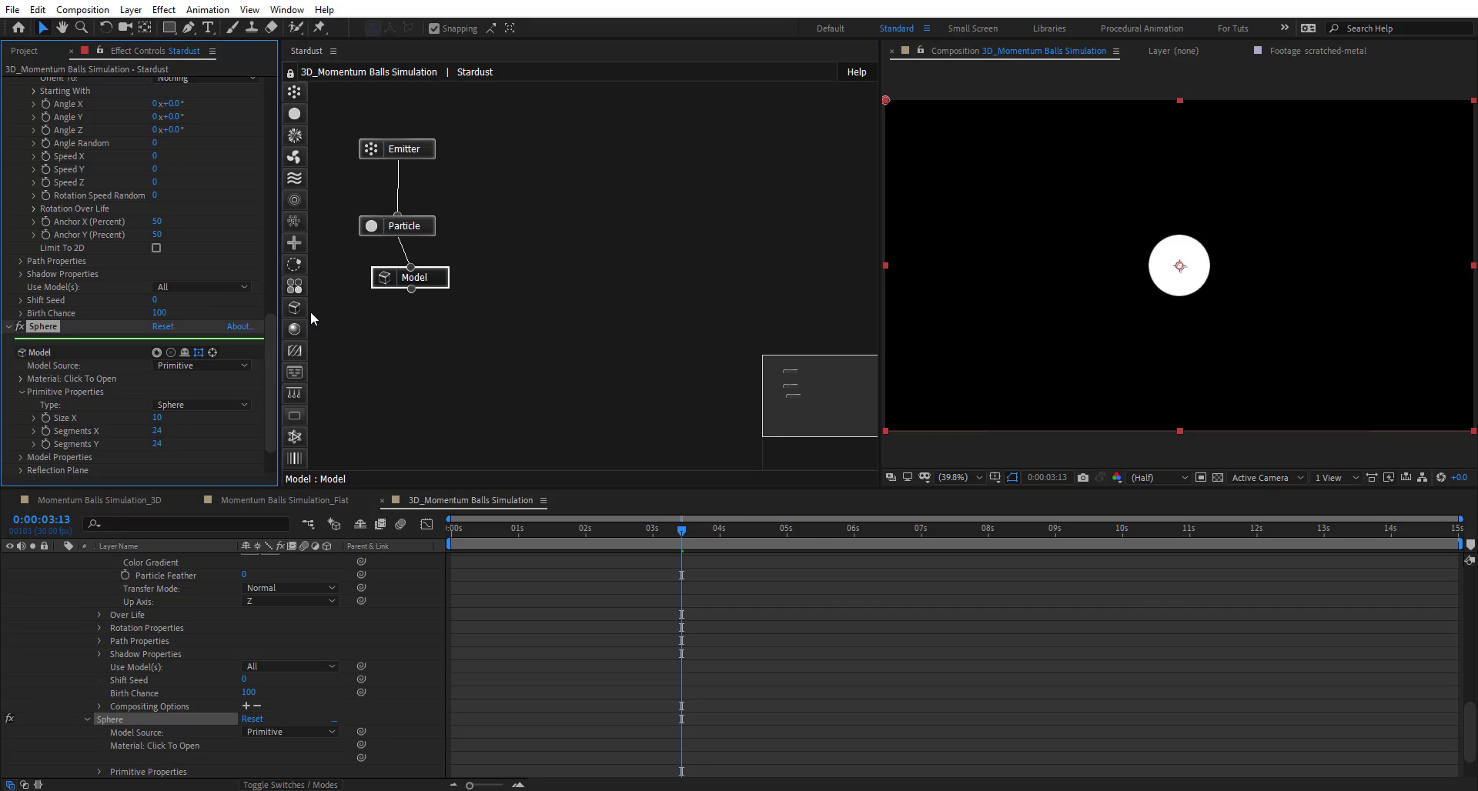
# - Add a second Model node that uses a Primitive Cylinder
pyautogui.moveTo(295, 308); pyautogui.dragTo(471, 228)
pyautogui.click(516, 281)
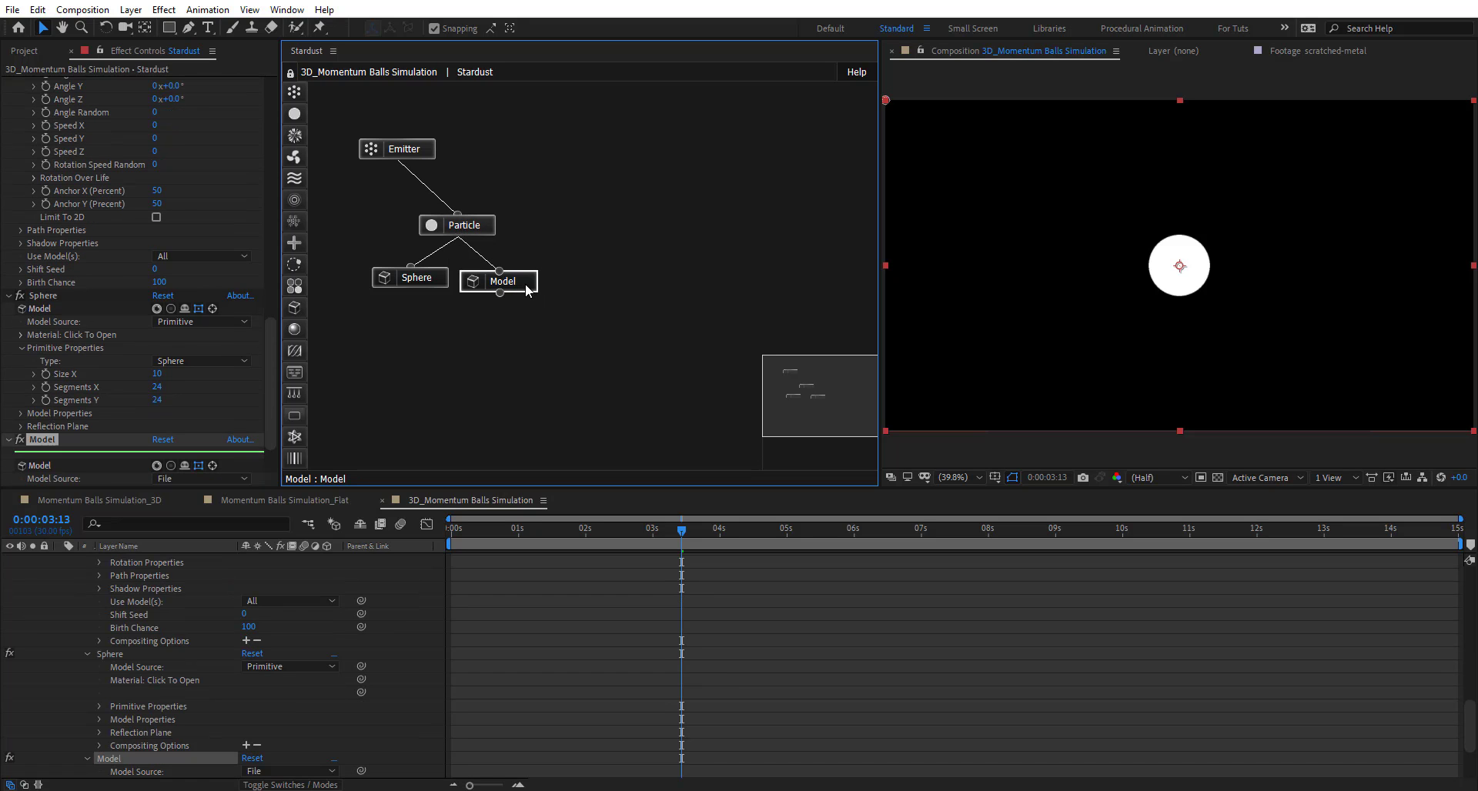
pyautogui.scroll(-1, 67, 401)
pyautogui.click(202, 431)
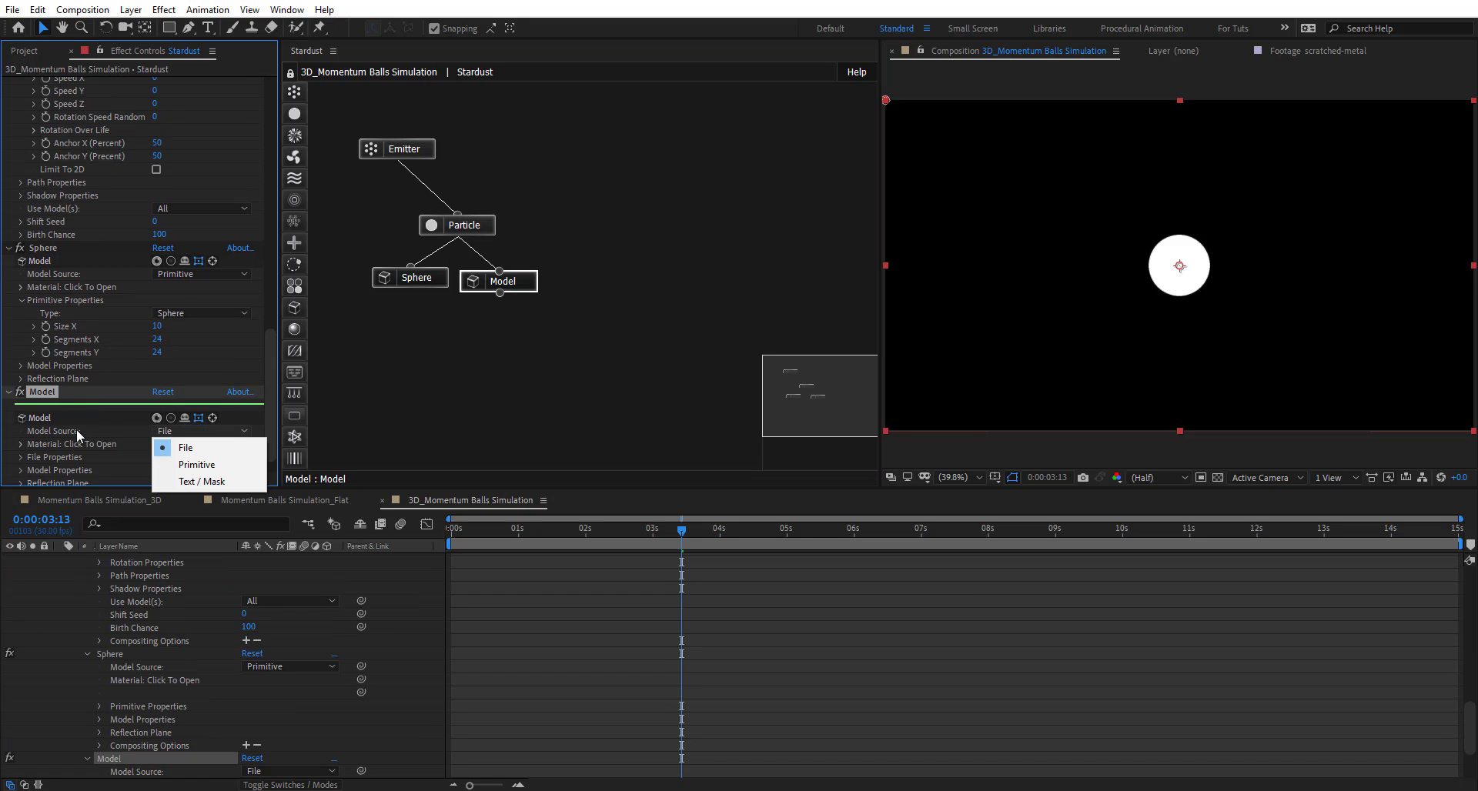
pyautogui.click(196, 465)
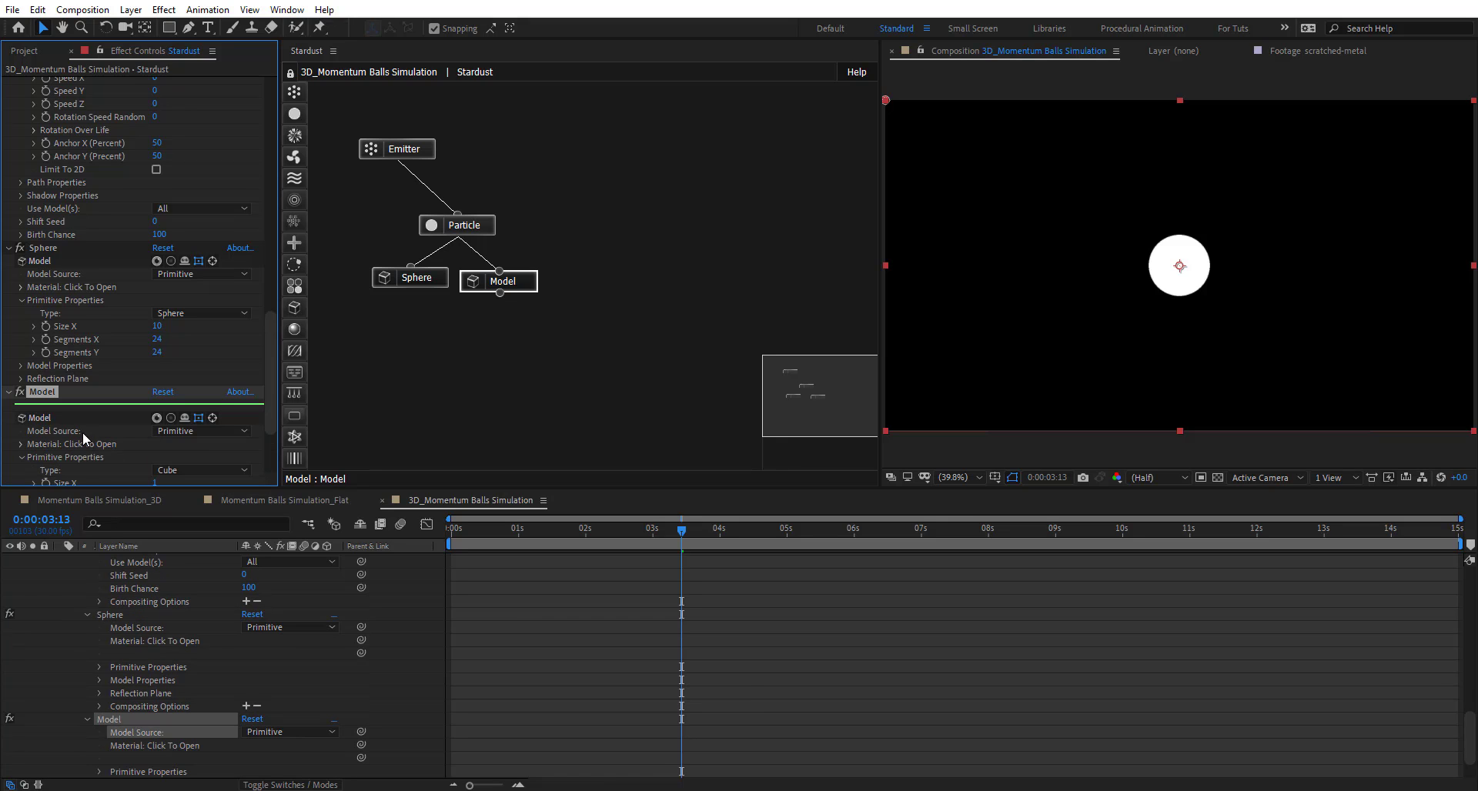
pyautogui.scroll(-2, 82, 432)
pyautogui.click(198, 401)
pyautogui.click(194, 485)
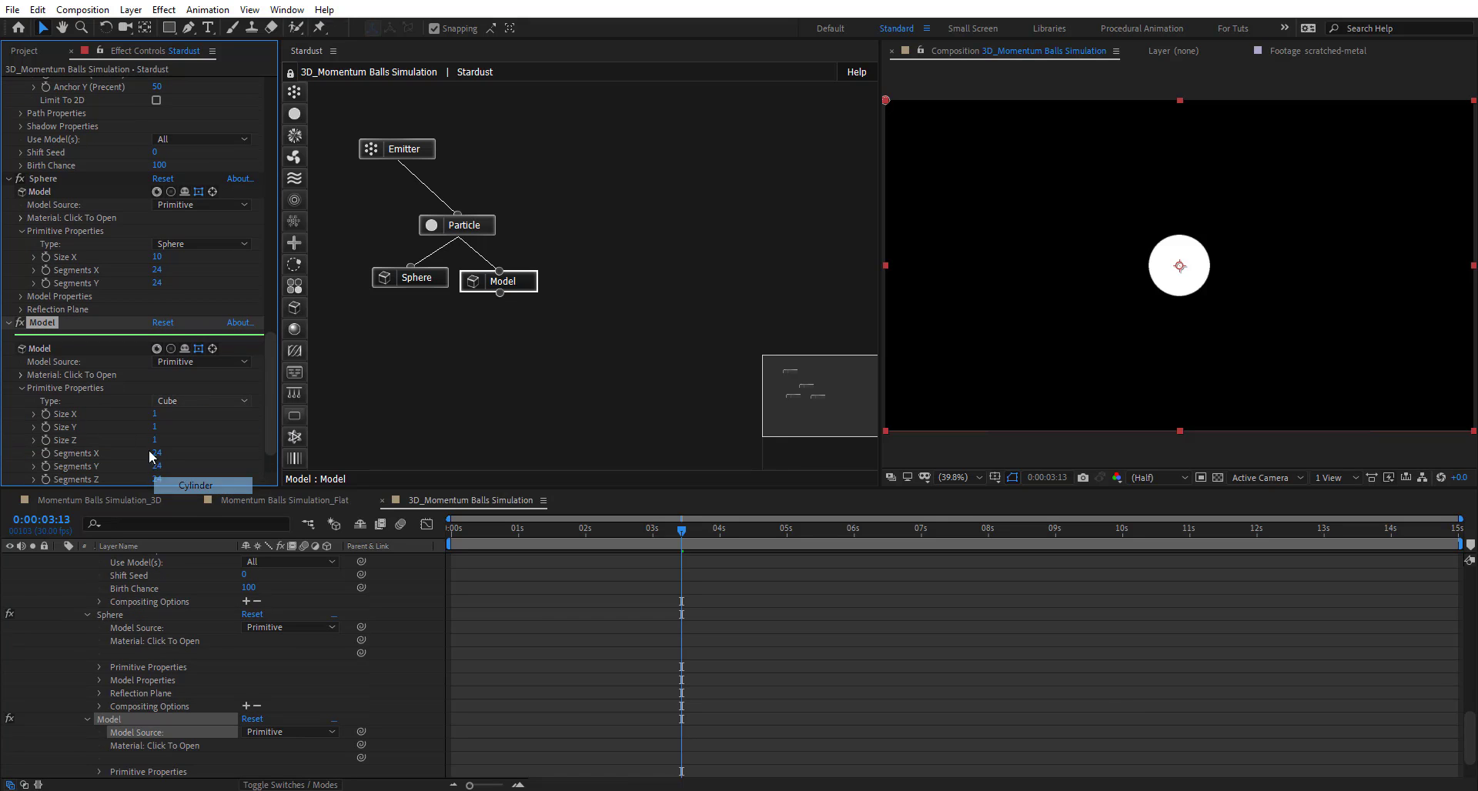
# - Set the cylinder's Size Y to 80 and shift its Origin XY up to 0,-75
pyautogui.click(155, 427)
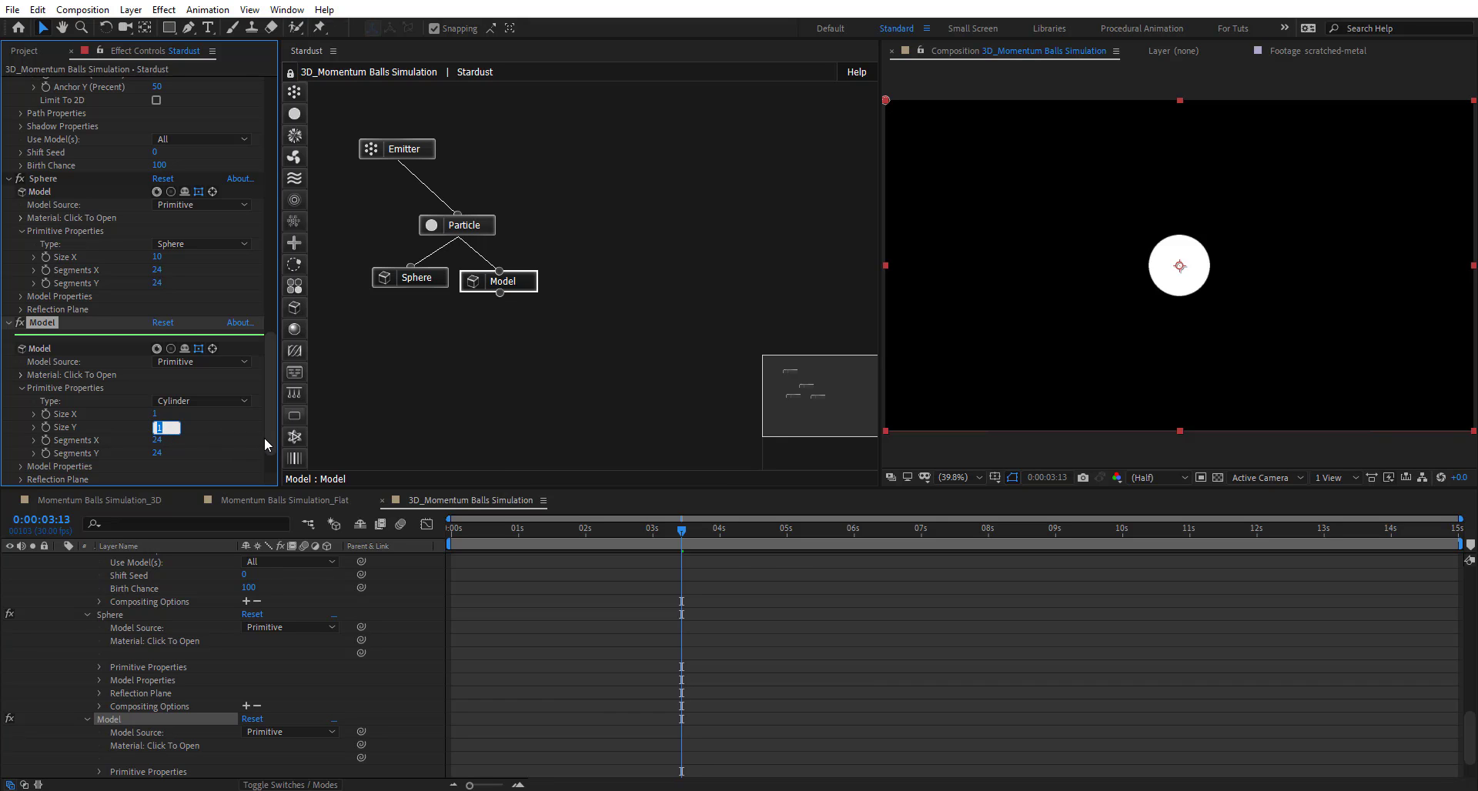
pyautogui.write('80')
pyautogui.press('Return')
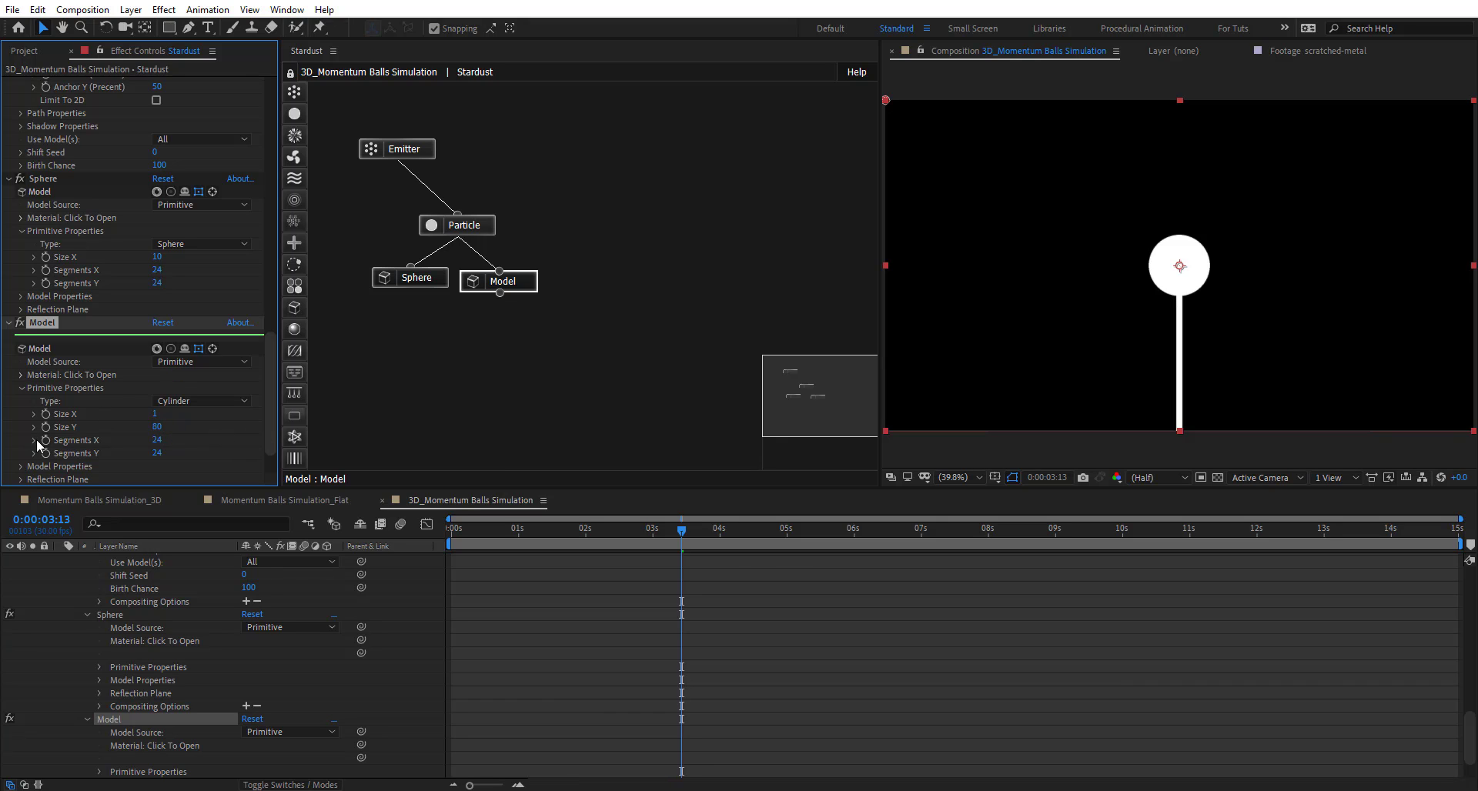
pyautogui.click(21, 467)
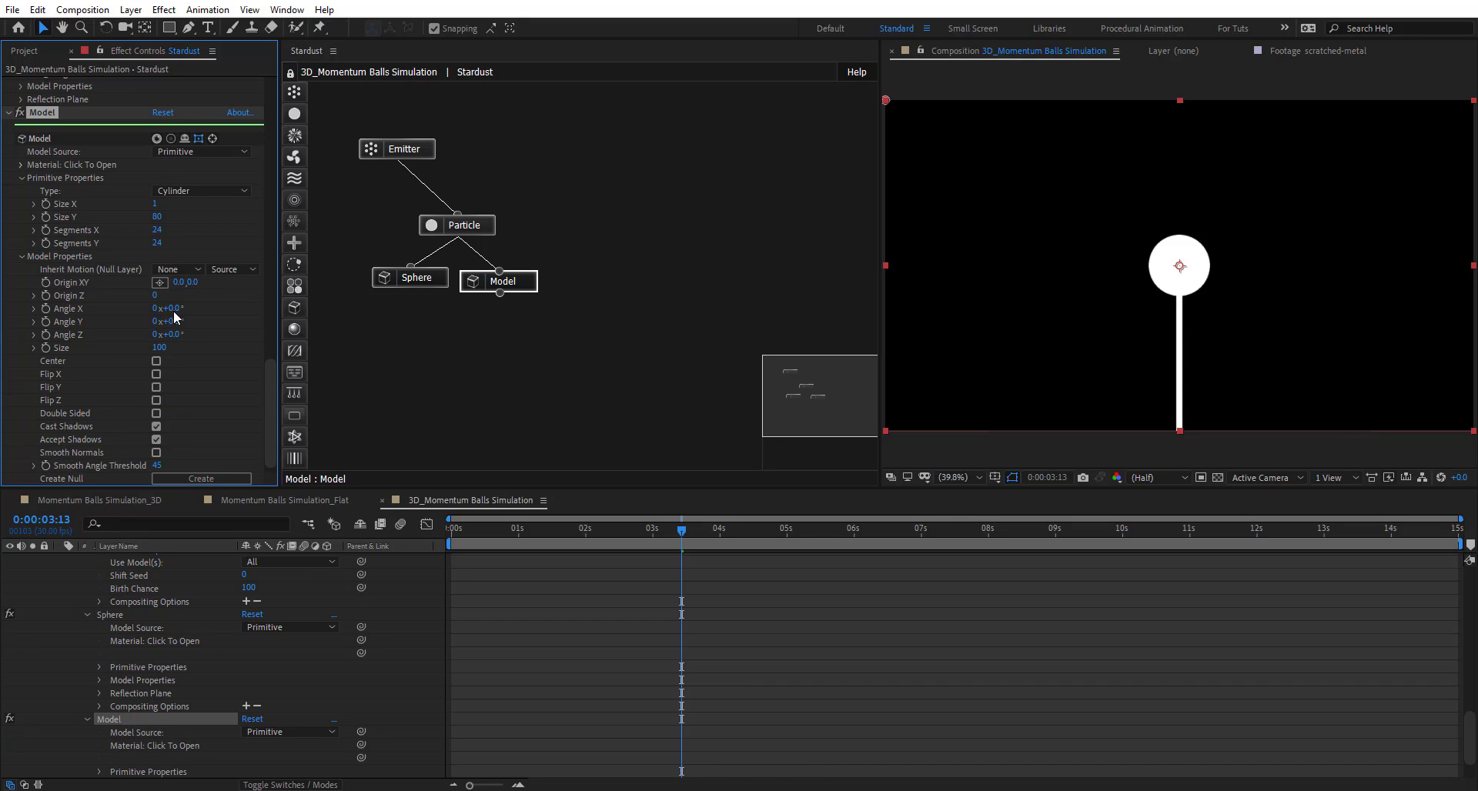
pyautogui.moveTo(192, 282); pyautogui.dragTo(116, 284)
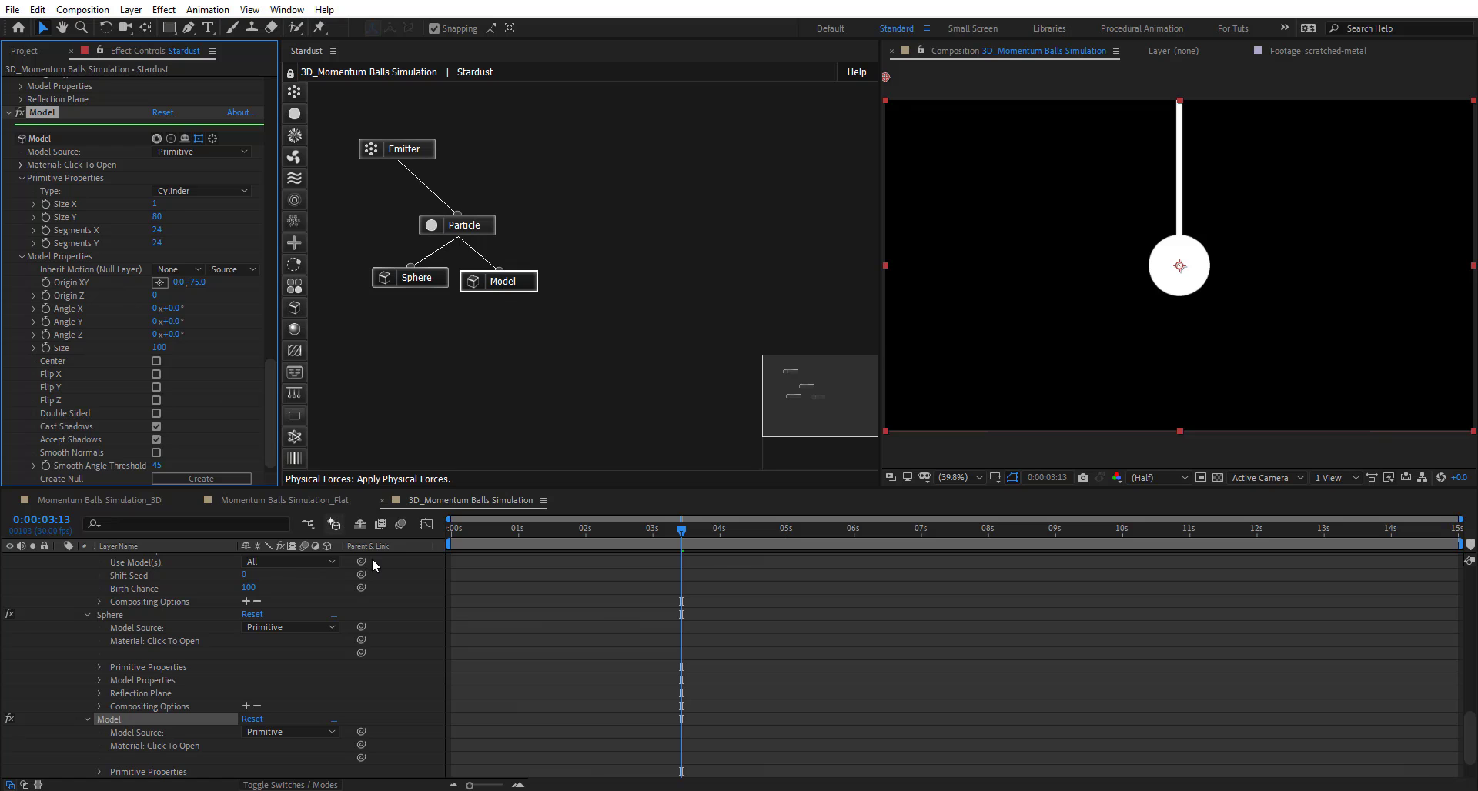
# - Add a Camera 1 layer to the composition with default settings
pyautogui.rightClick(394, 591)
pyautogui.moveTo(523, 599)
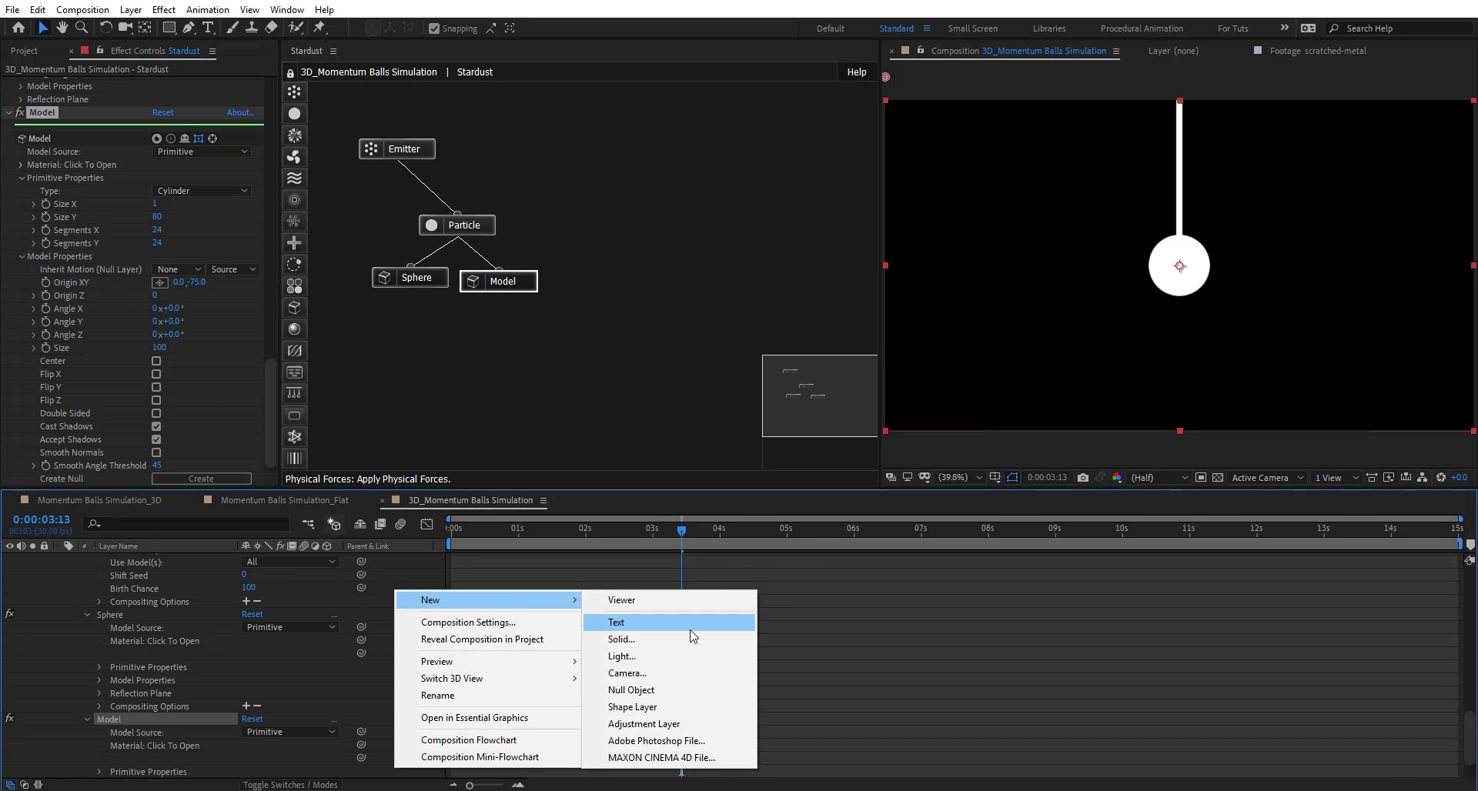
pyautogui.click(678, 673)
pyautogui.click(896, 562)
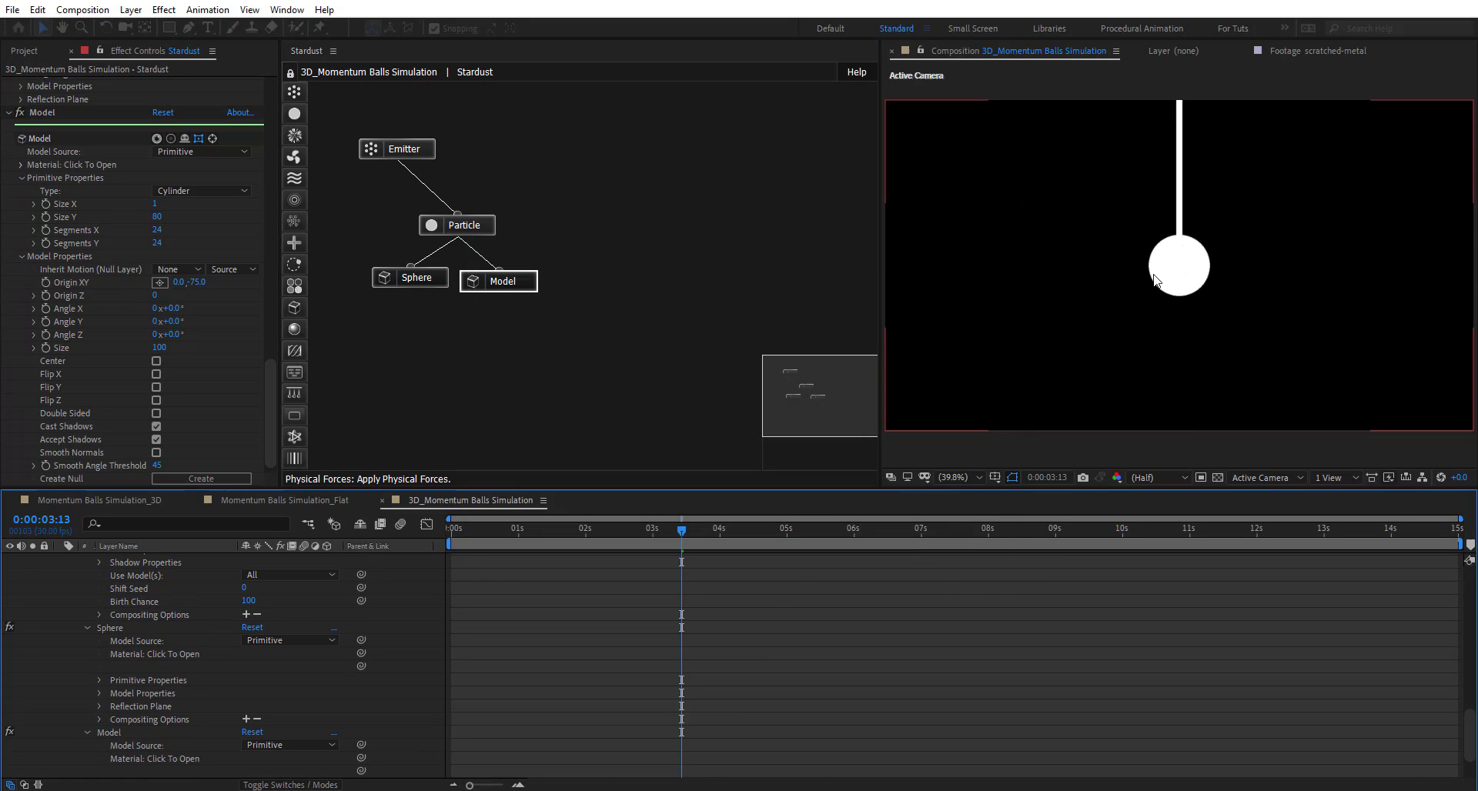
# - Dolly the camera back so the ball and rod look smaller, then collapse Stardust
pyautogui.press('c')
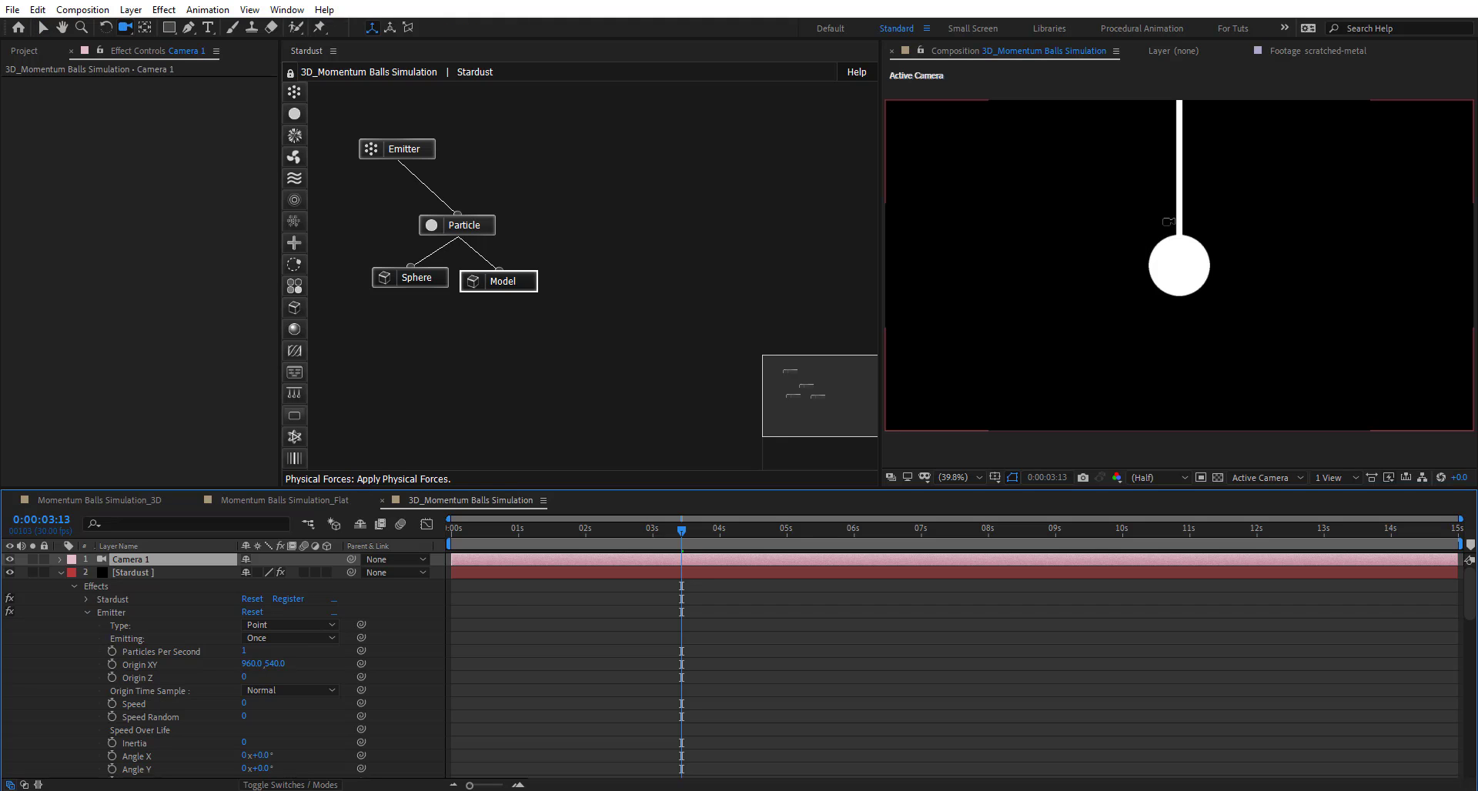
pyautogui.moveTo(1169, 235)
pyautogui.mouseDown()
pyautogui.moveTo(1141, 382)
pyautogui.moveTo(1179, 240)
pyautogui.mouseUp()
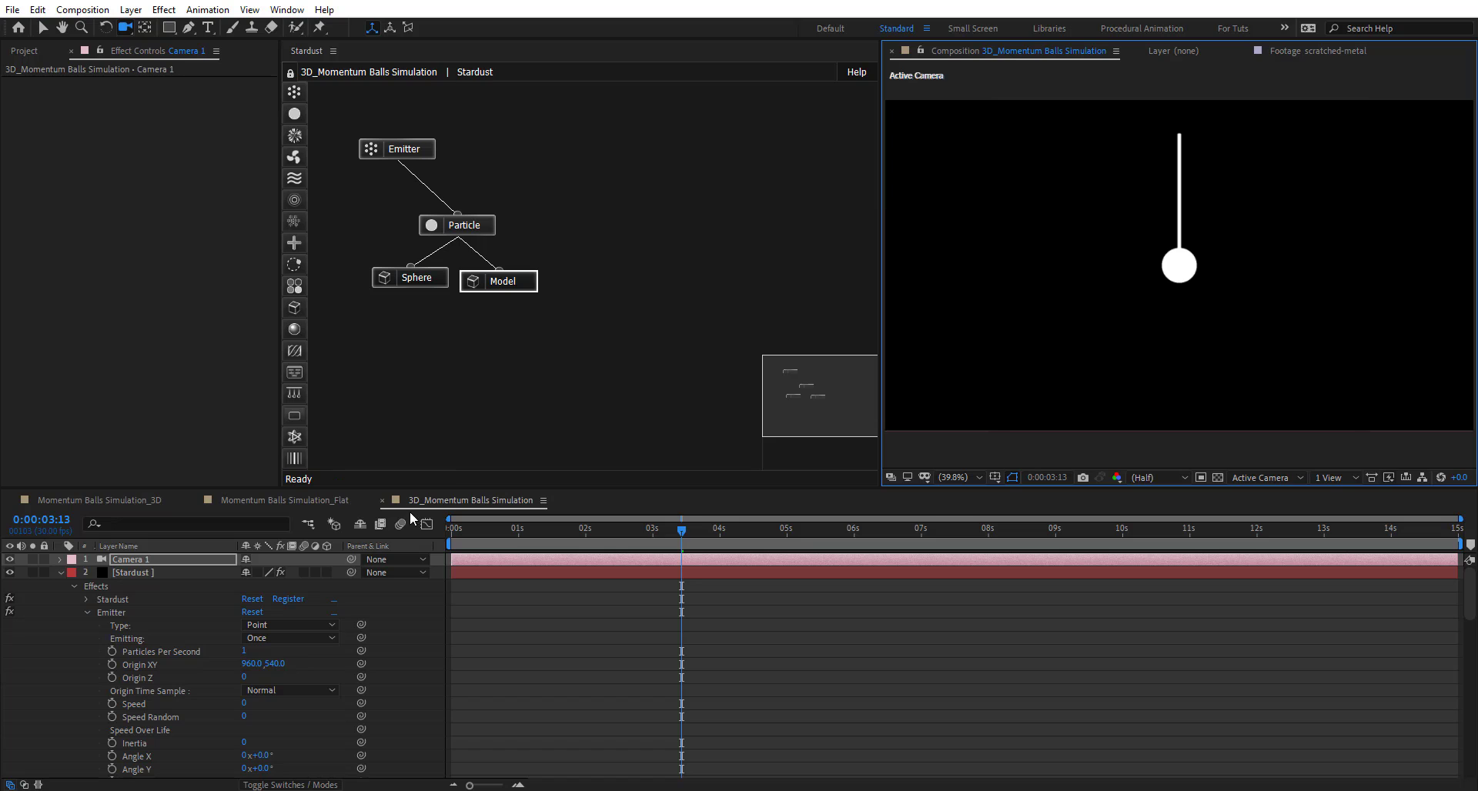
pyautogui.click(61, 574)
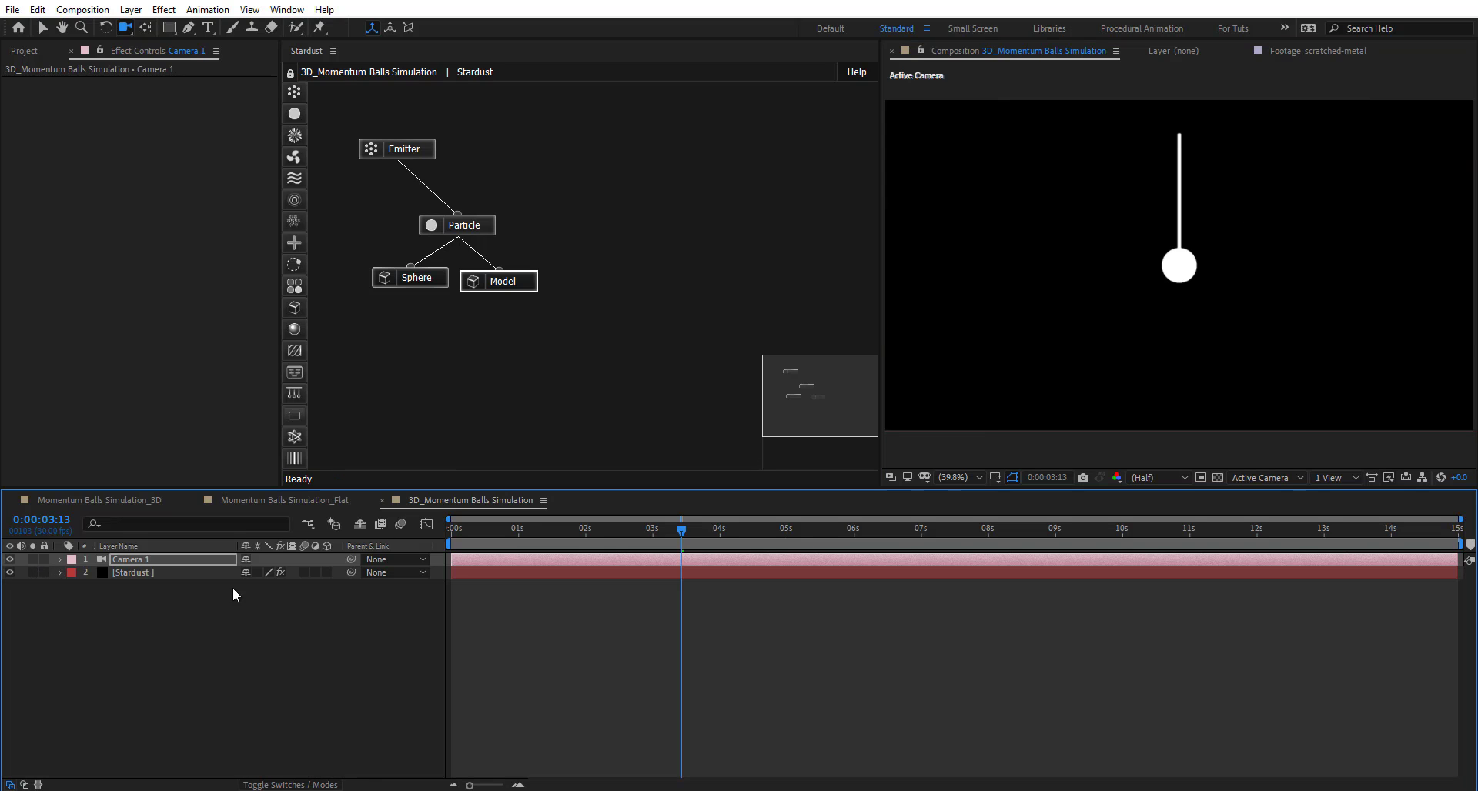
pyautogui.click(533, 342)
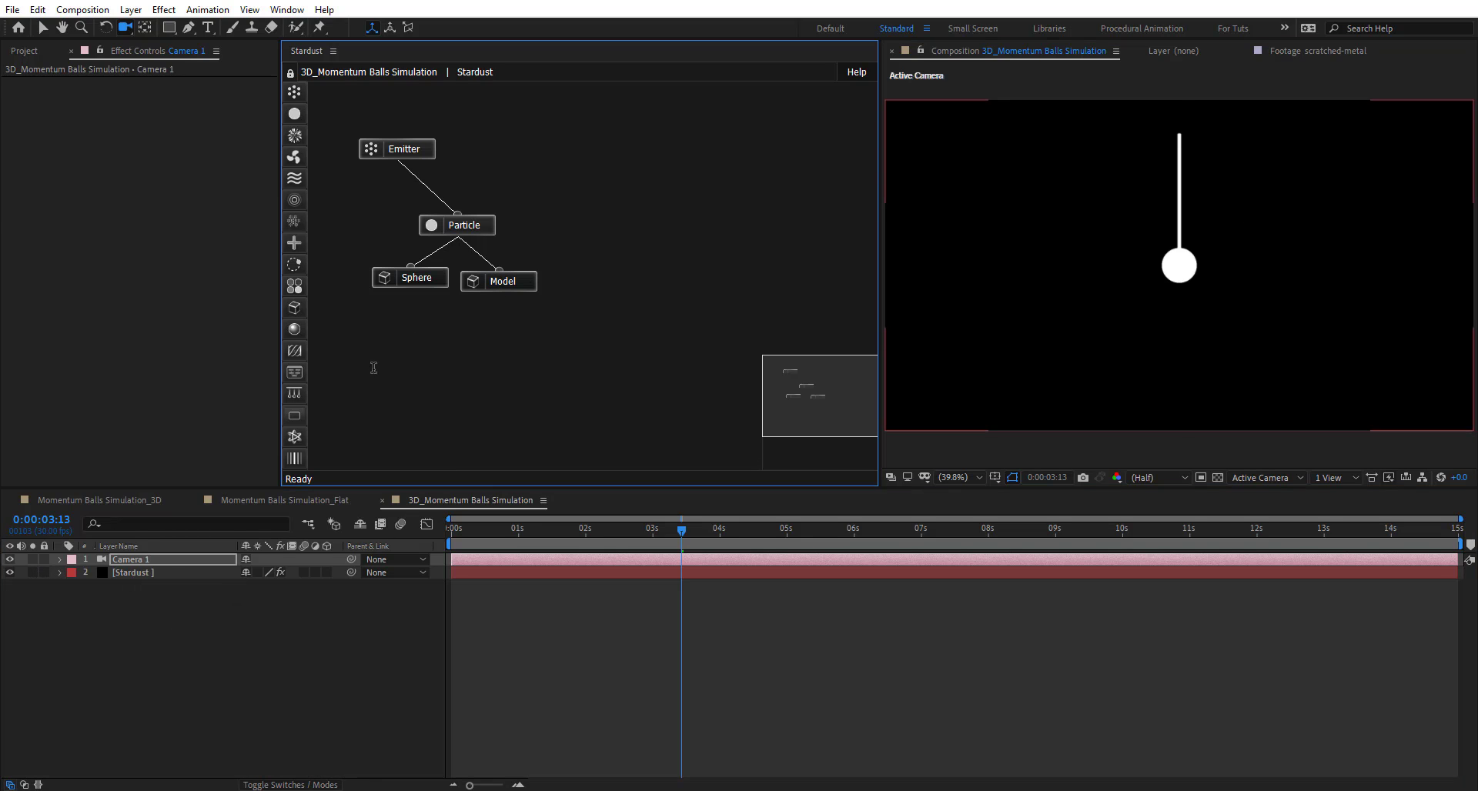
# - Add a Transform node after the Model in the Stardust graph, keeping its default values
pyautogui.moveTo(294, 243); pyautogui.dragTo(423, 376)
pyautogui.scroll(-3, 102, 334)
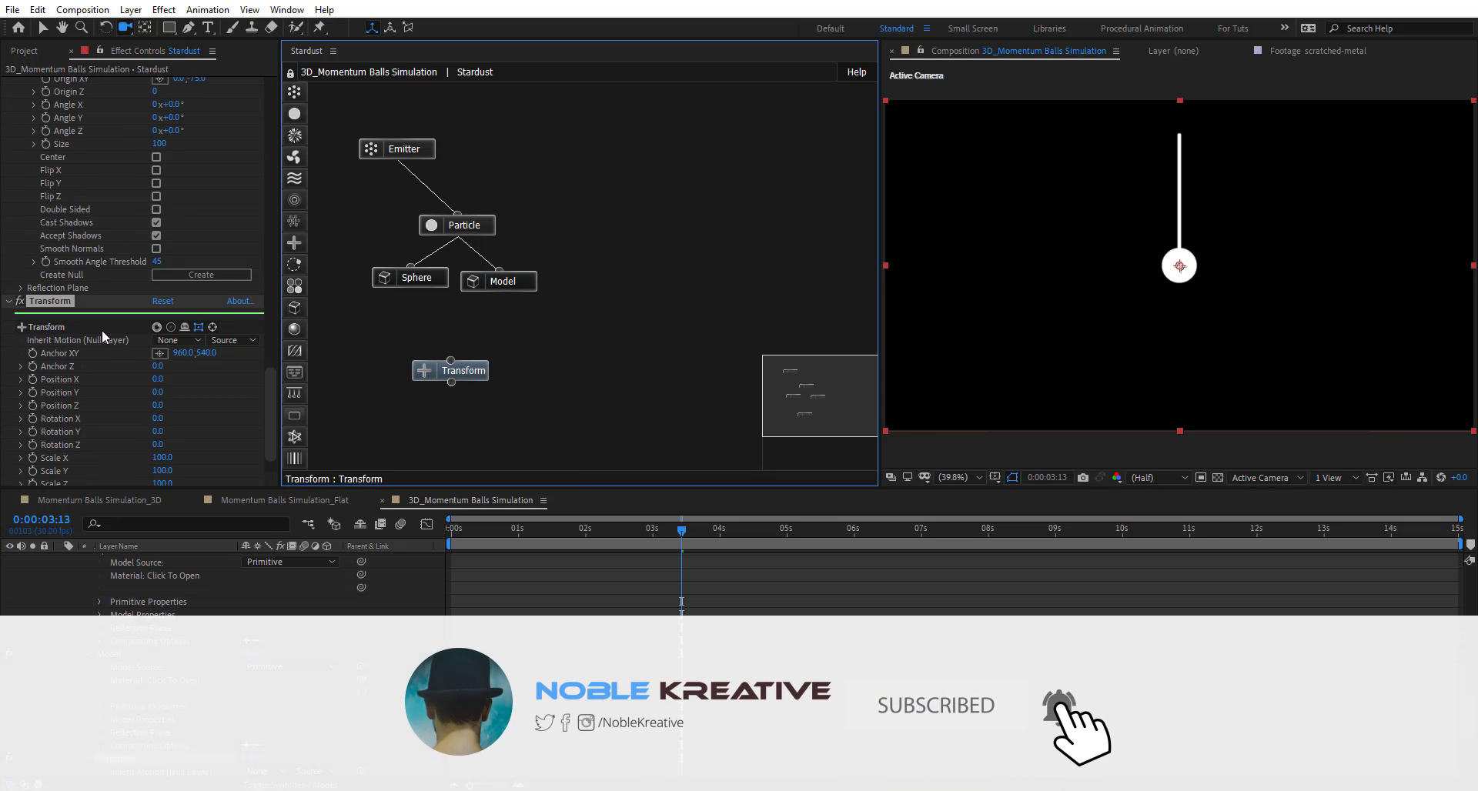
pyautogui.scroll(-1, 157, 460)
pyautogui.moveTo(158, 432)
pyautogui.mouseDown()
pyautogui.moveTo(243, 433)
pyautogui.moveTo(182, 433)
pyautogui.mouseUp()
pyautogui.hotkey('ctrl', 'z')
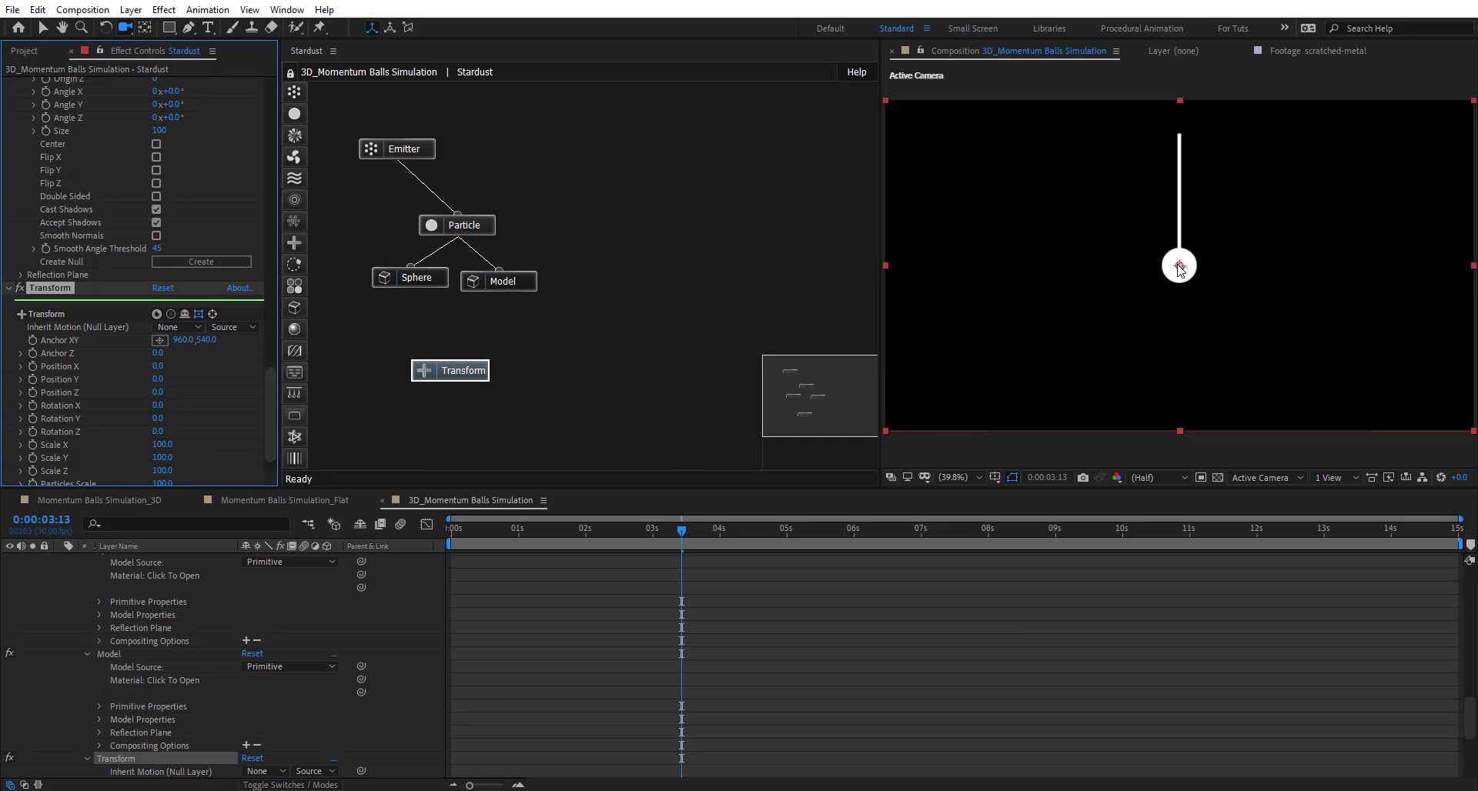
pyautogui.scroll(1, 1181, 267)
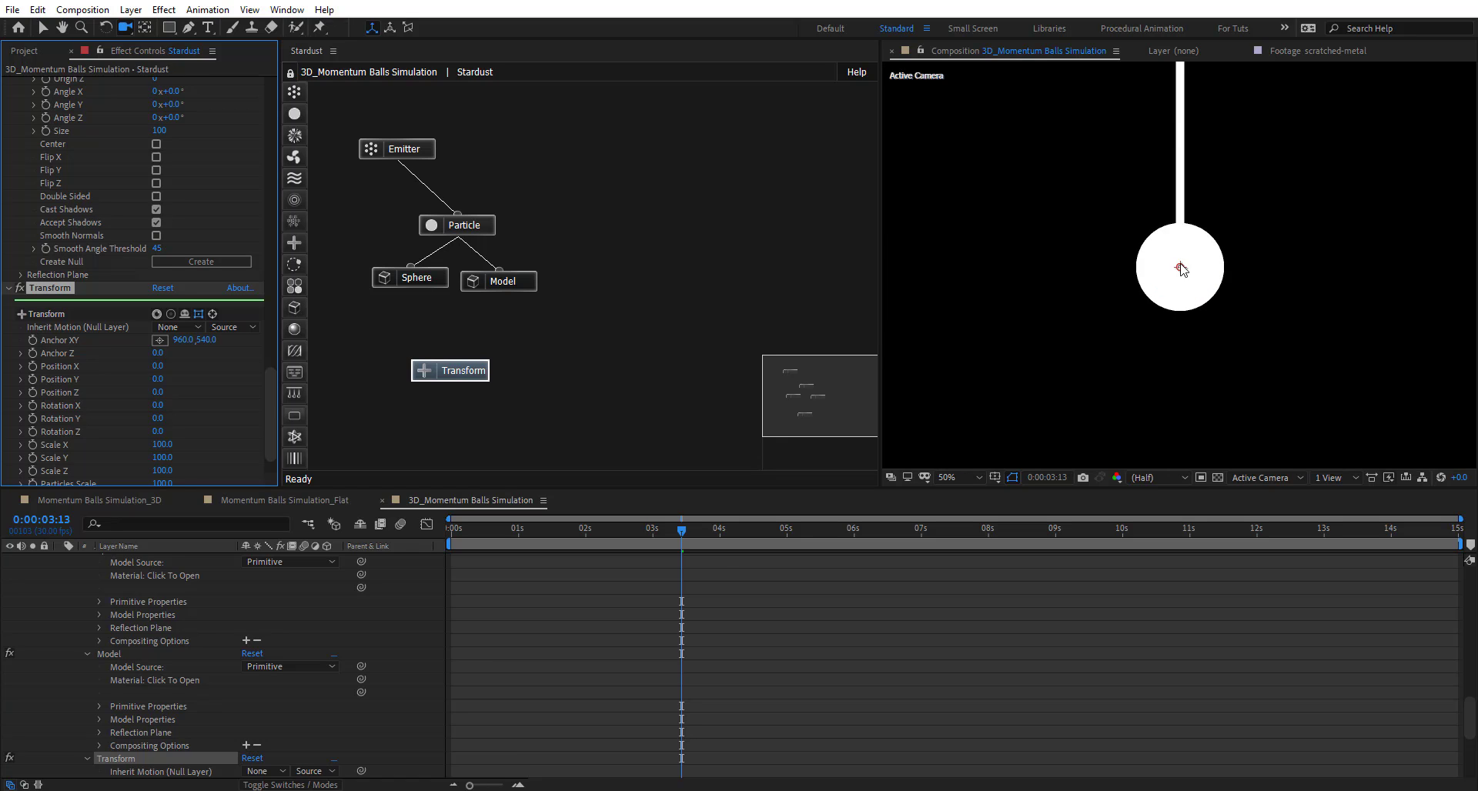
pyautogui.scroll(-1, 1180, 268)
pyautogui.moveTo(181, 341); pyautogui.dragTo(115, 333)
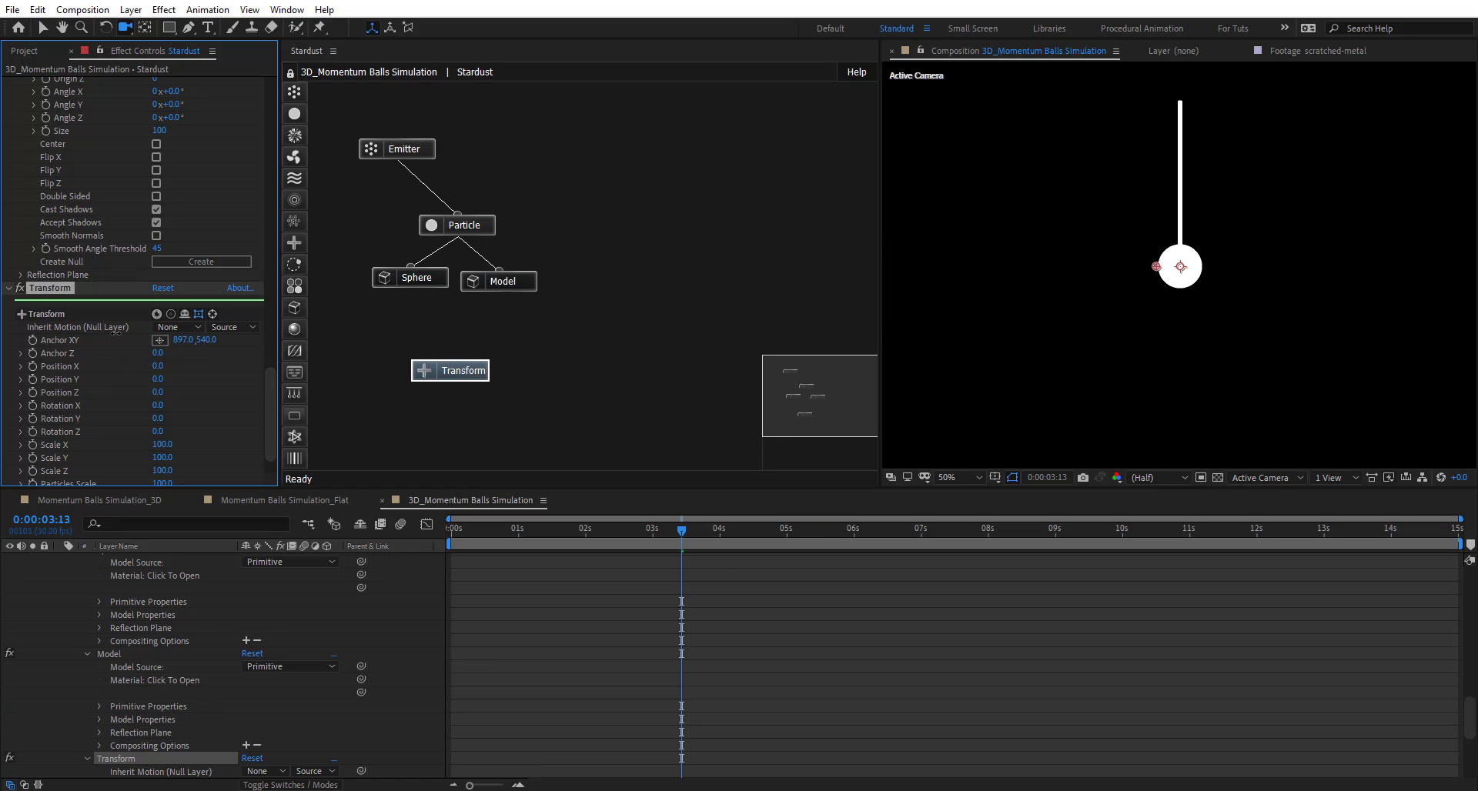
pyautogui.hotkey('ctrl', 'z')
# - Add a new Null Object layer to the composition
pyautogui.rightClick(416, 594)
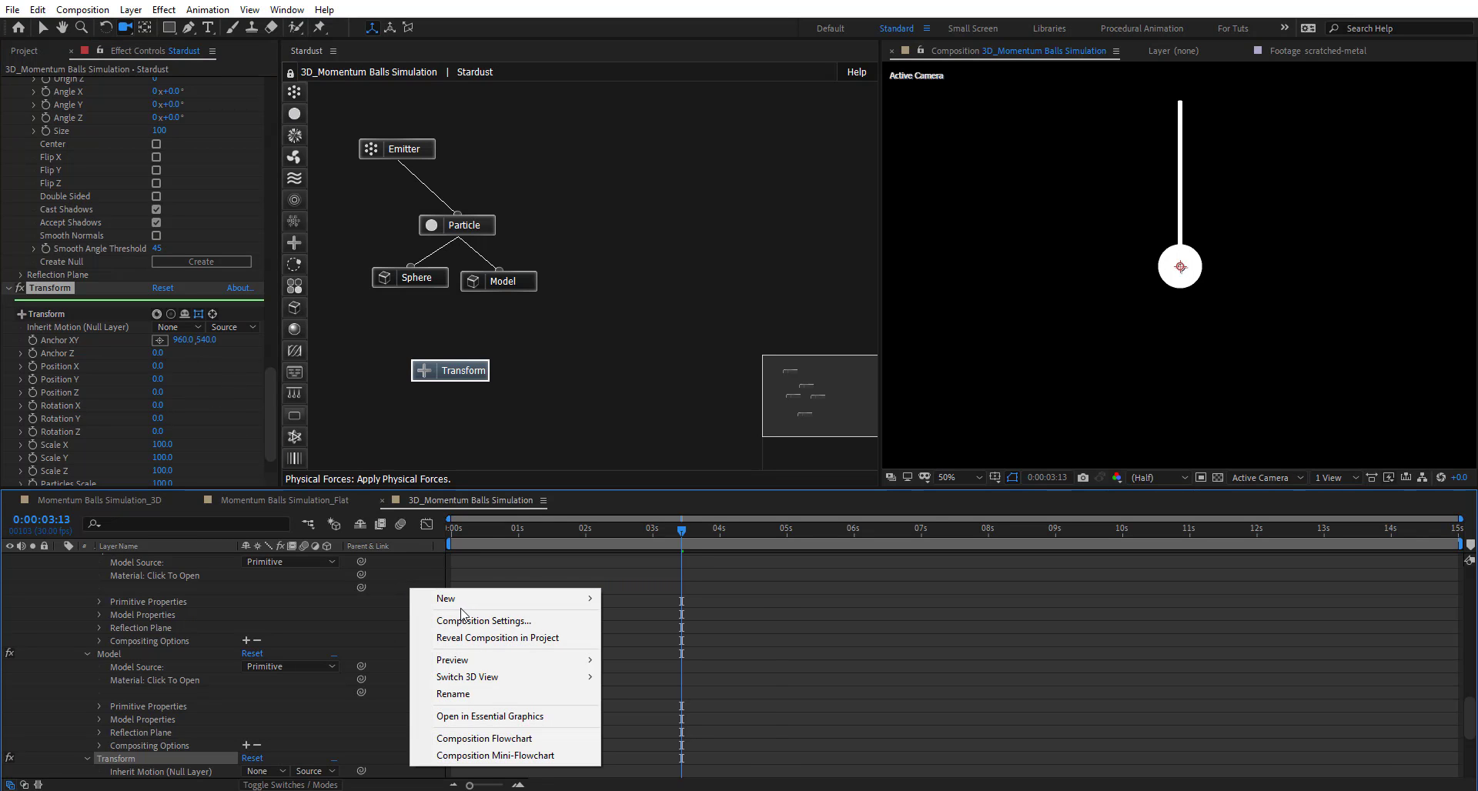
pyautogui.moveTo(493, 599)
pyautogui.click(646, 688)
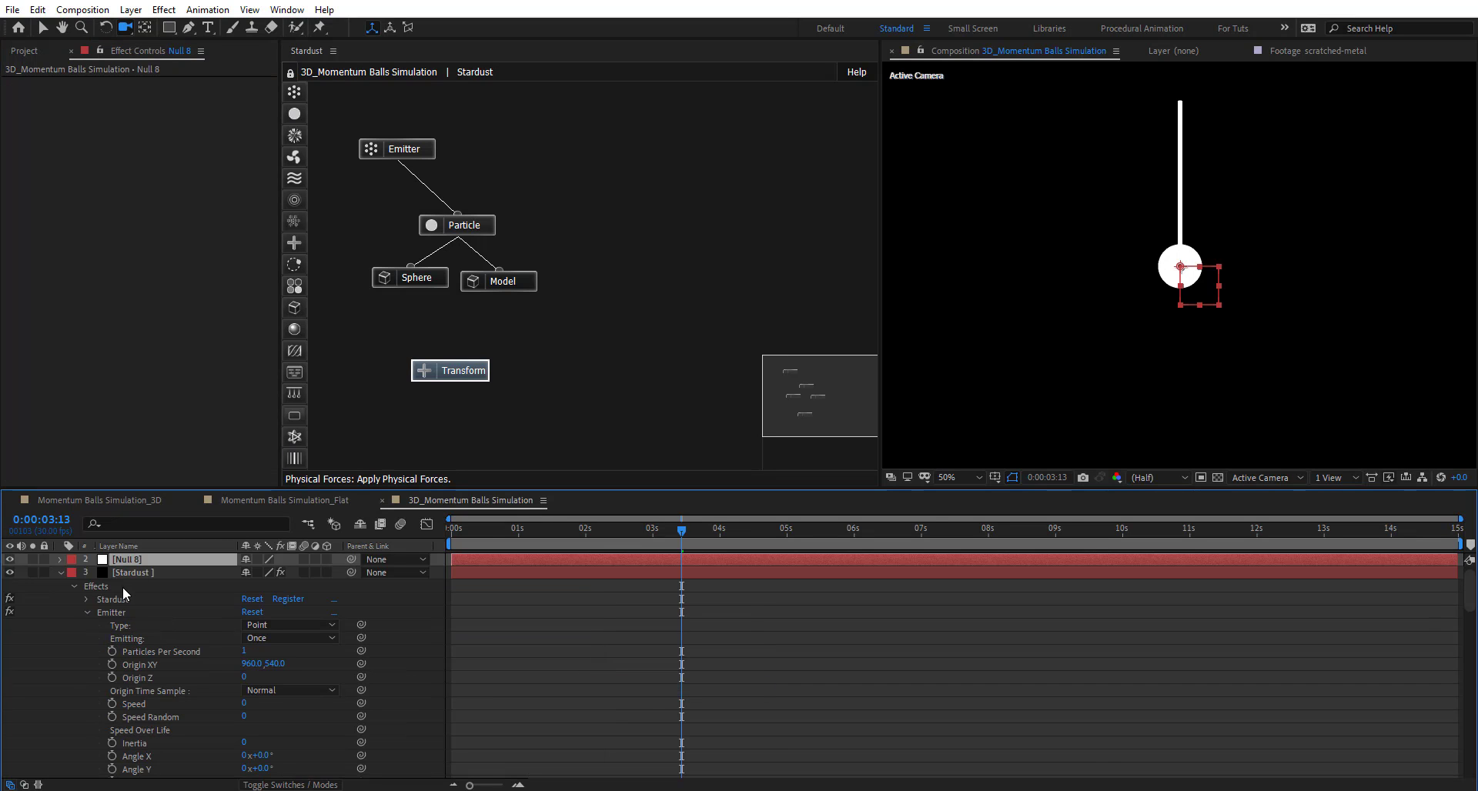
pyautogui.press('Return')
# - Rename the null N1 and make it a 3D layer
pyautogui.write('N')
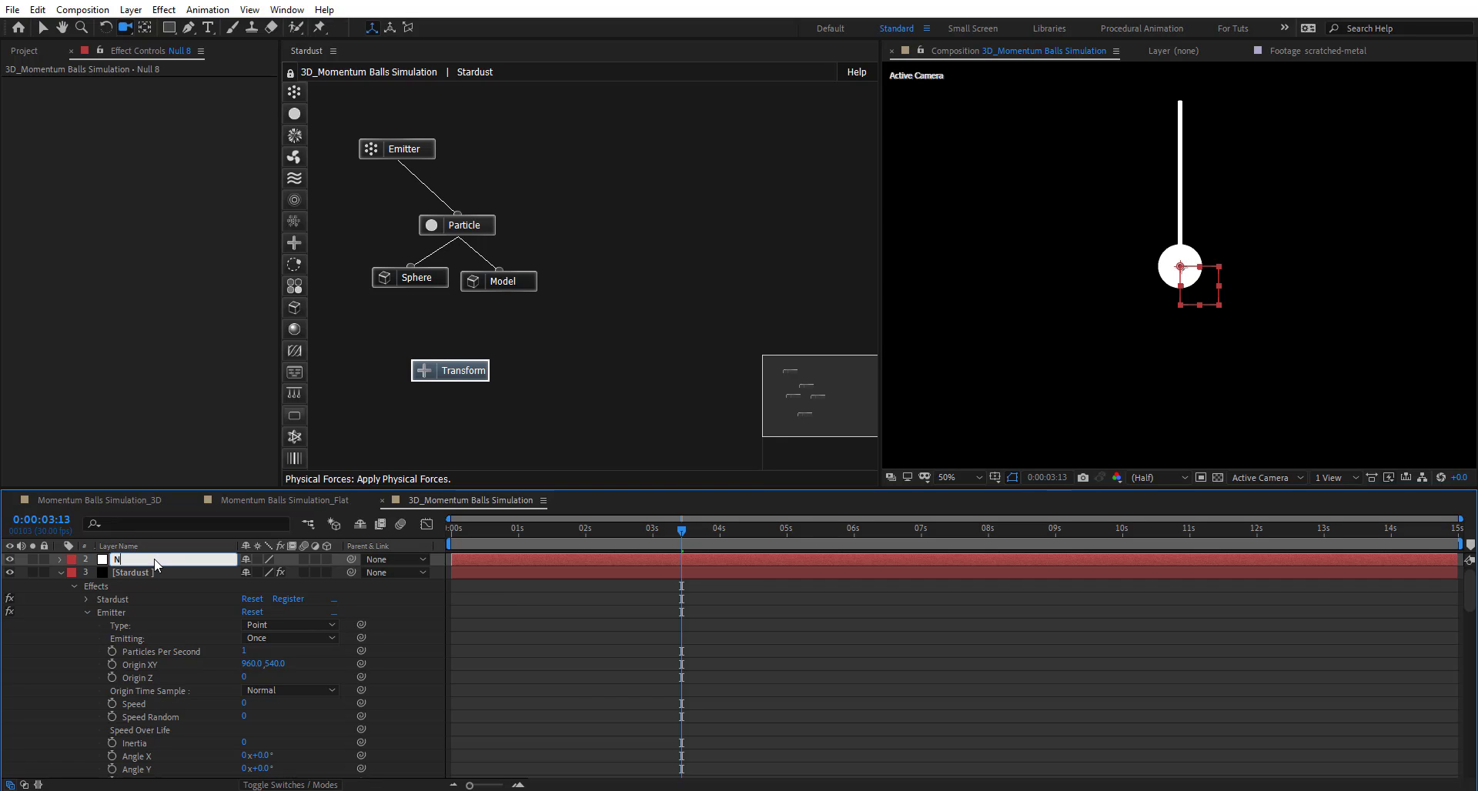
pyautogui.write('1')
pyautogui.press('Return')
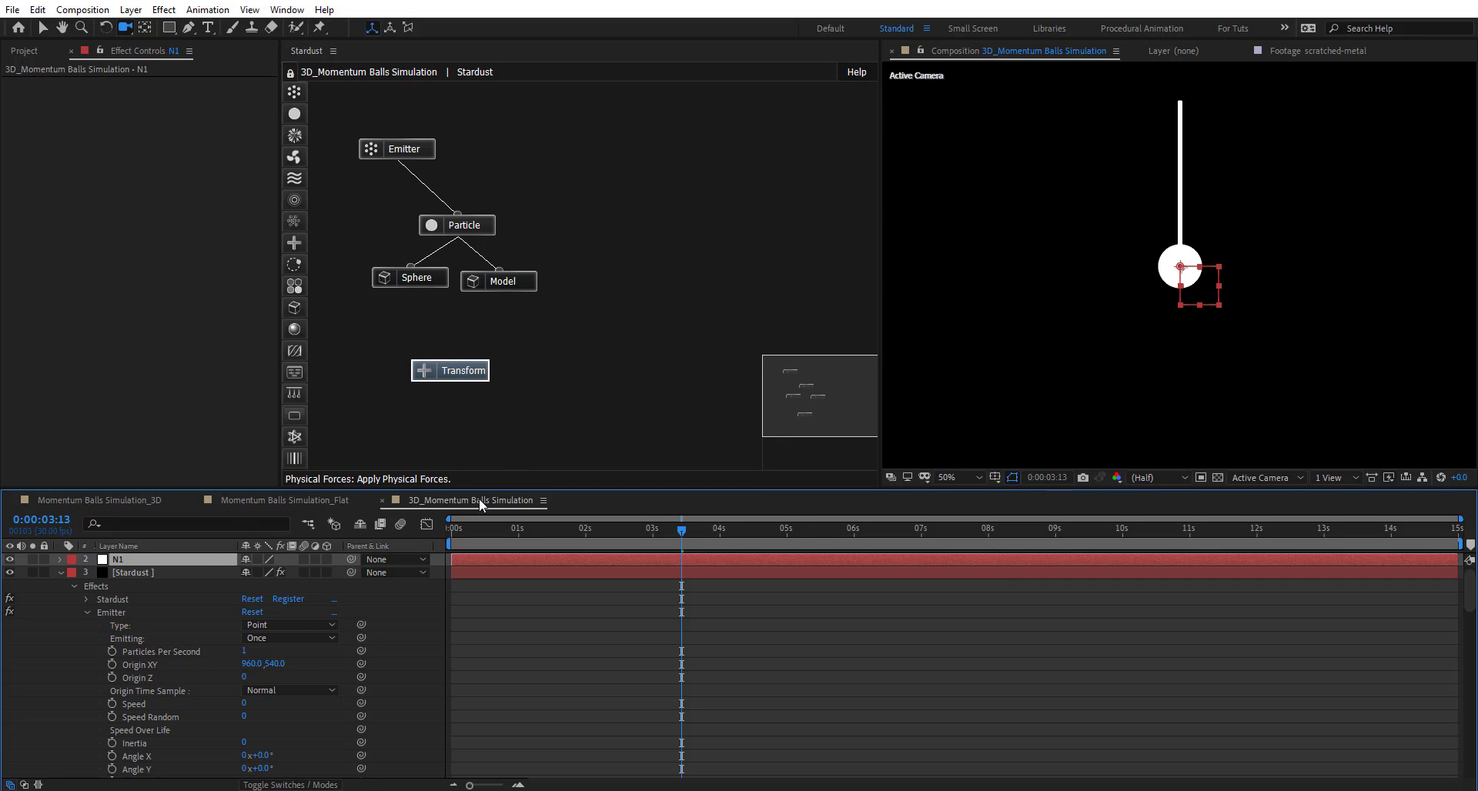
pyautogui.click(60, 559)
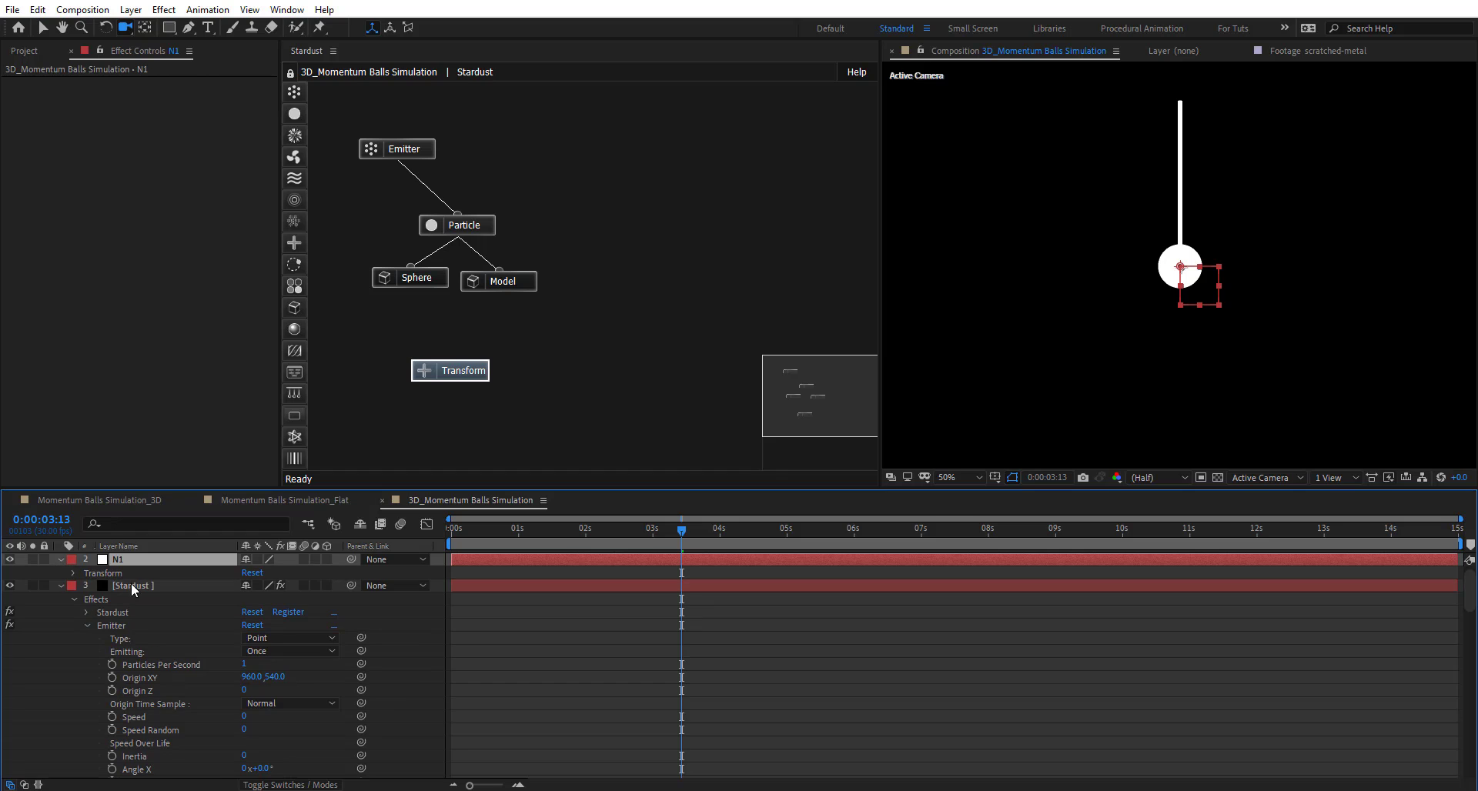
pyautogui.click(72, 574)
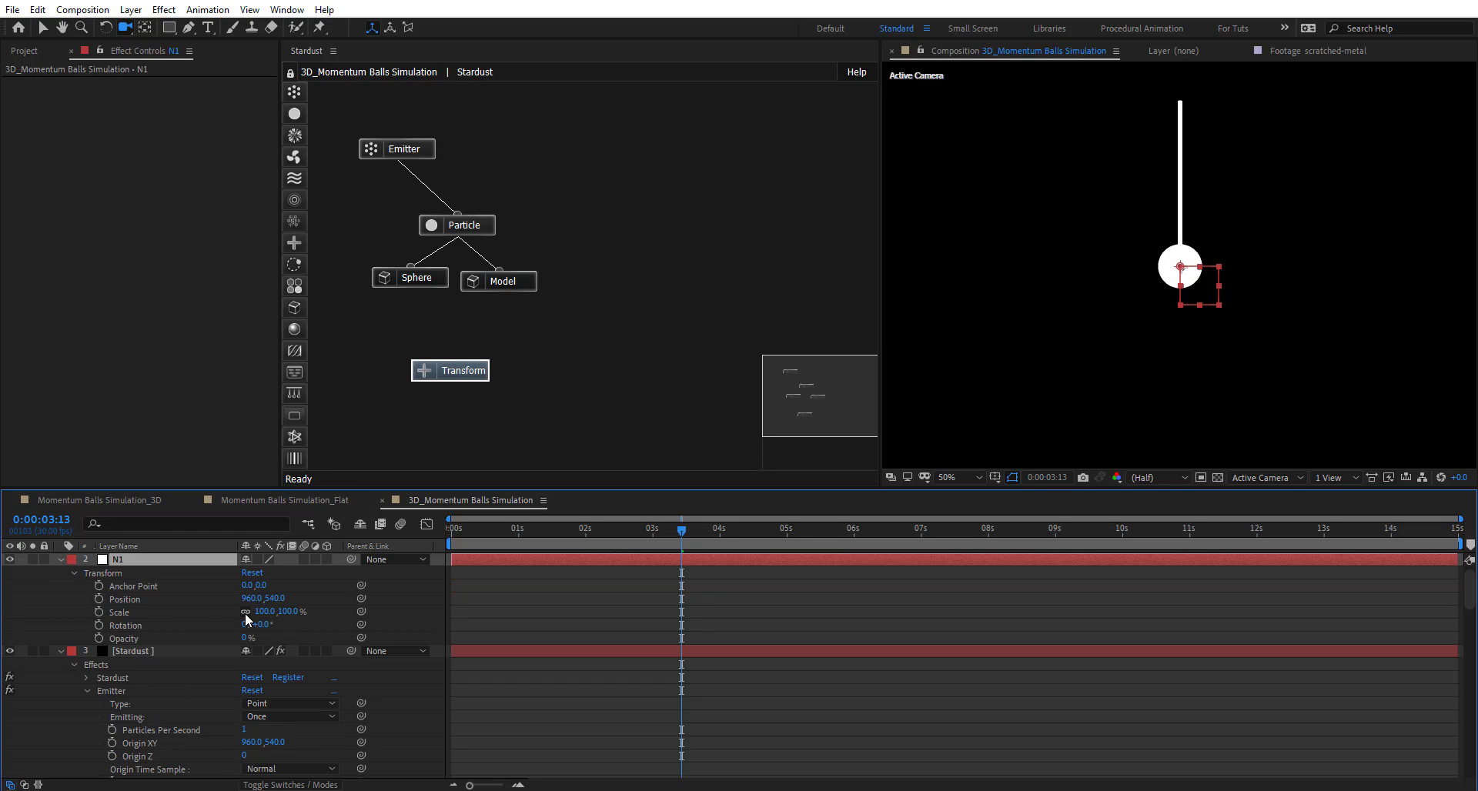
pyautogui.click(328, 560)
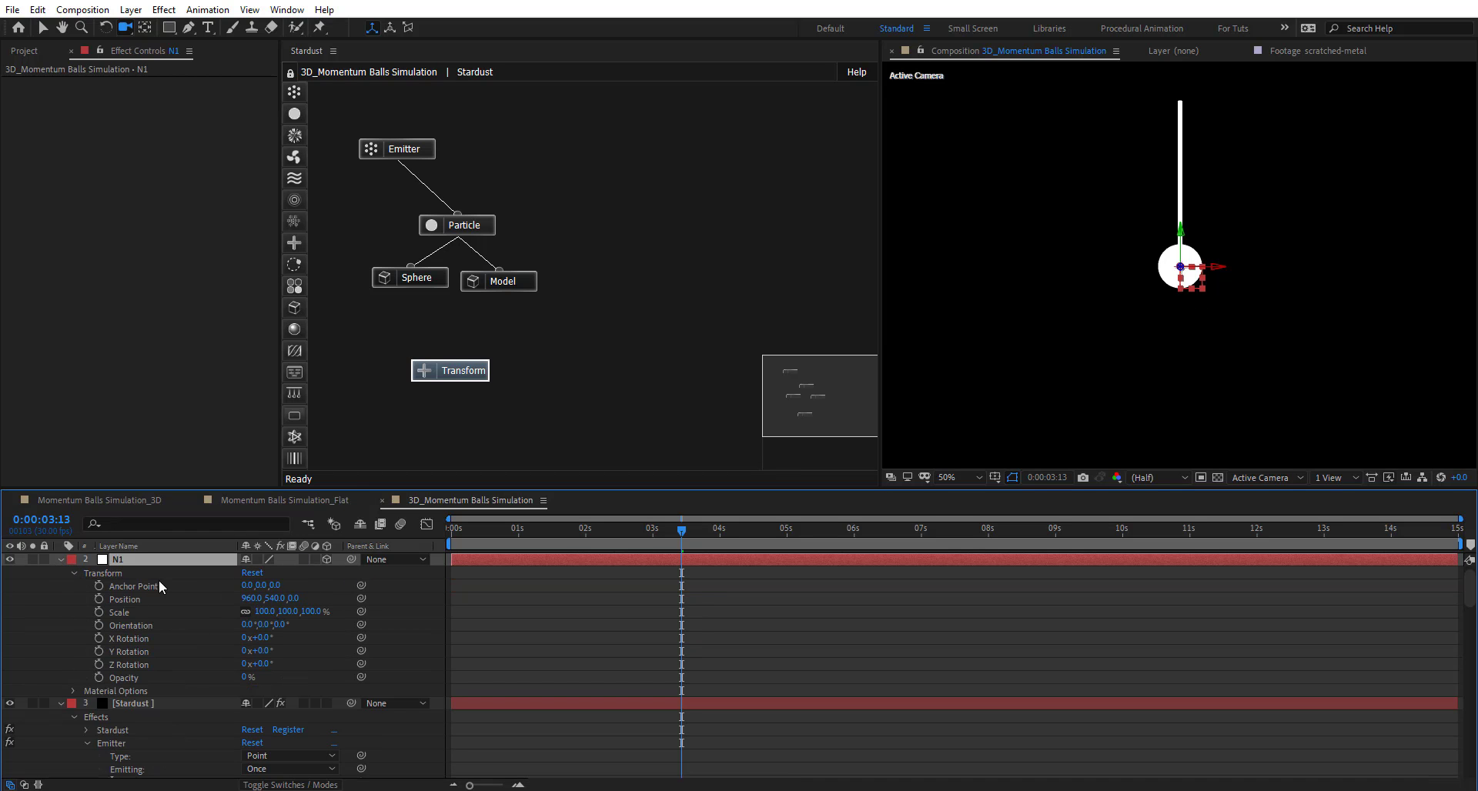
# - Set N1's Position Y to 0, then raise it to -193 at the rod's top
pyautogui.click(284, 598)
pyautogui.write('0')
pyautogui.press('Return')
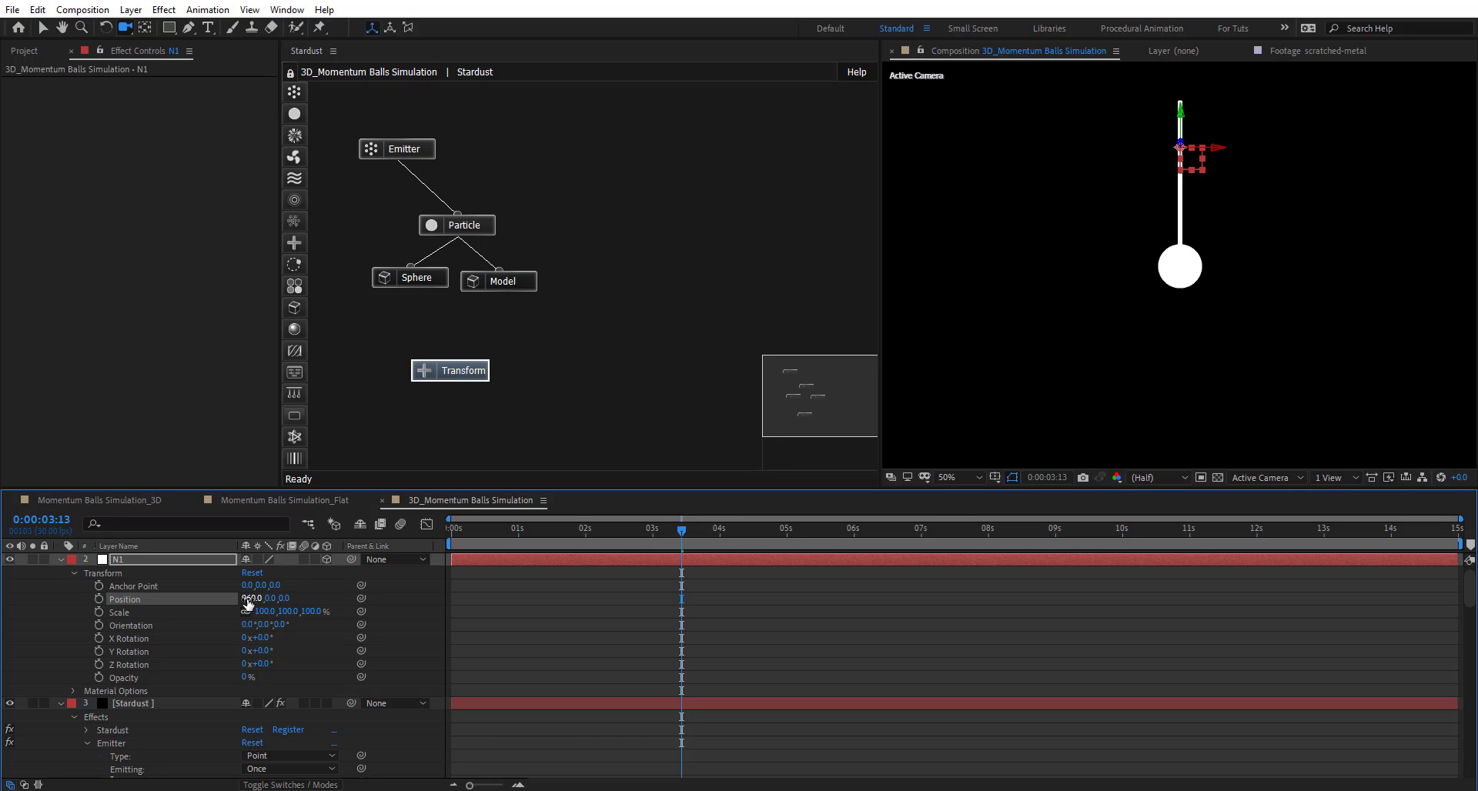
pyautogui.moveTo(259, 598); pyautogui.dragTo(132, 587)
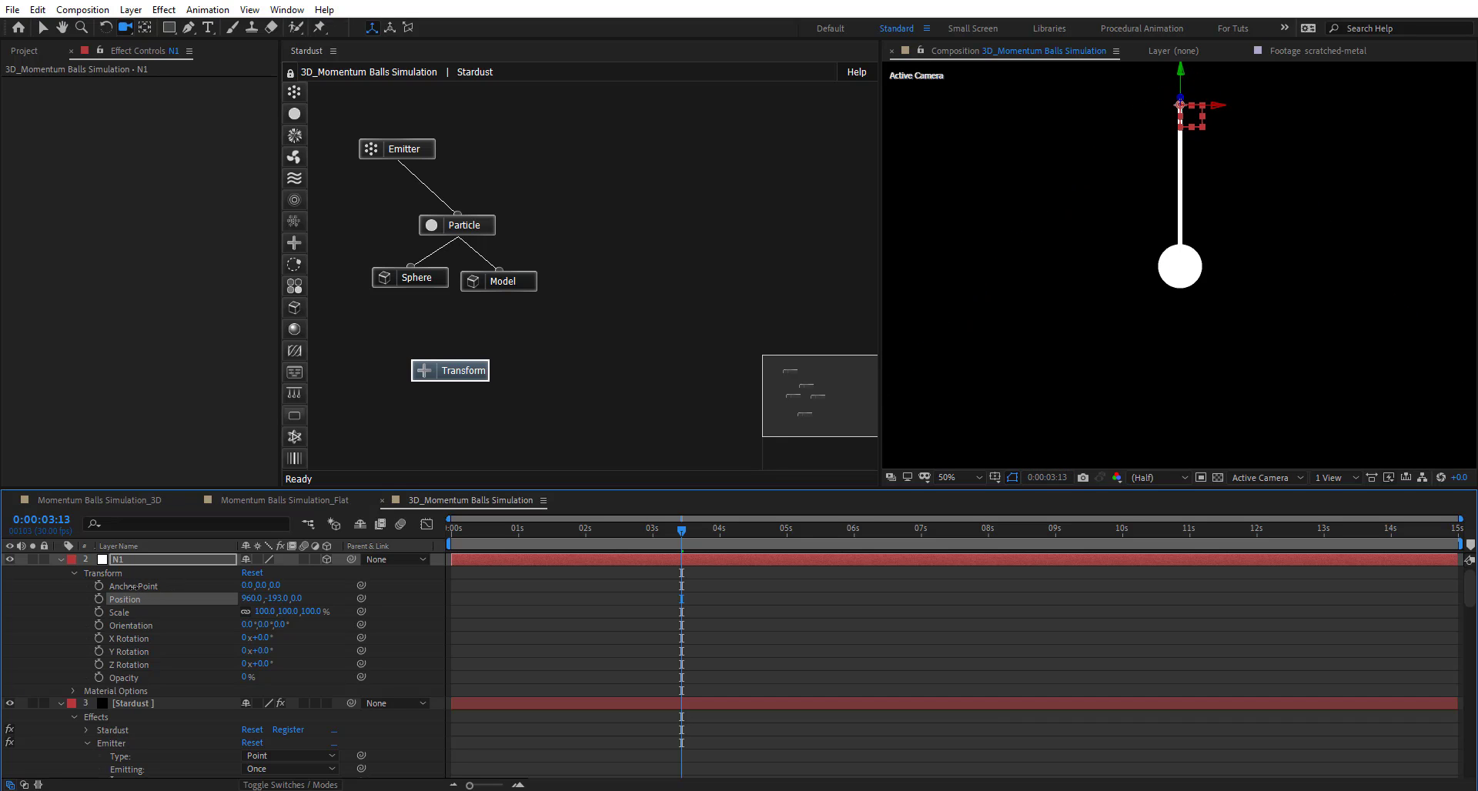
# - Reset N1's Position Y to 0
pyautogui.click(275, 598)
pyautogui.write('0')
pyautogui.press('Return')
# - Shorten the cylinder rod to Size Y 50 and move its Origin Y to about -54.3
pyautogui.click(508, 282)
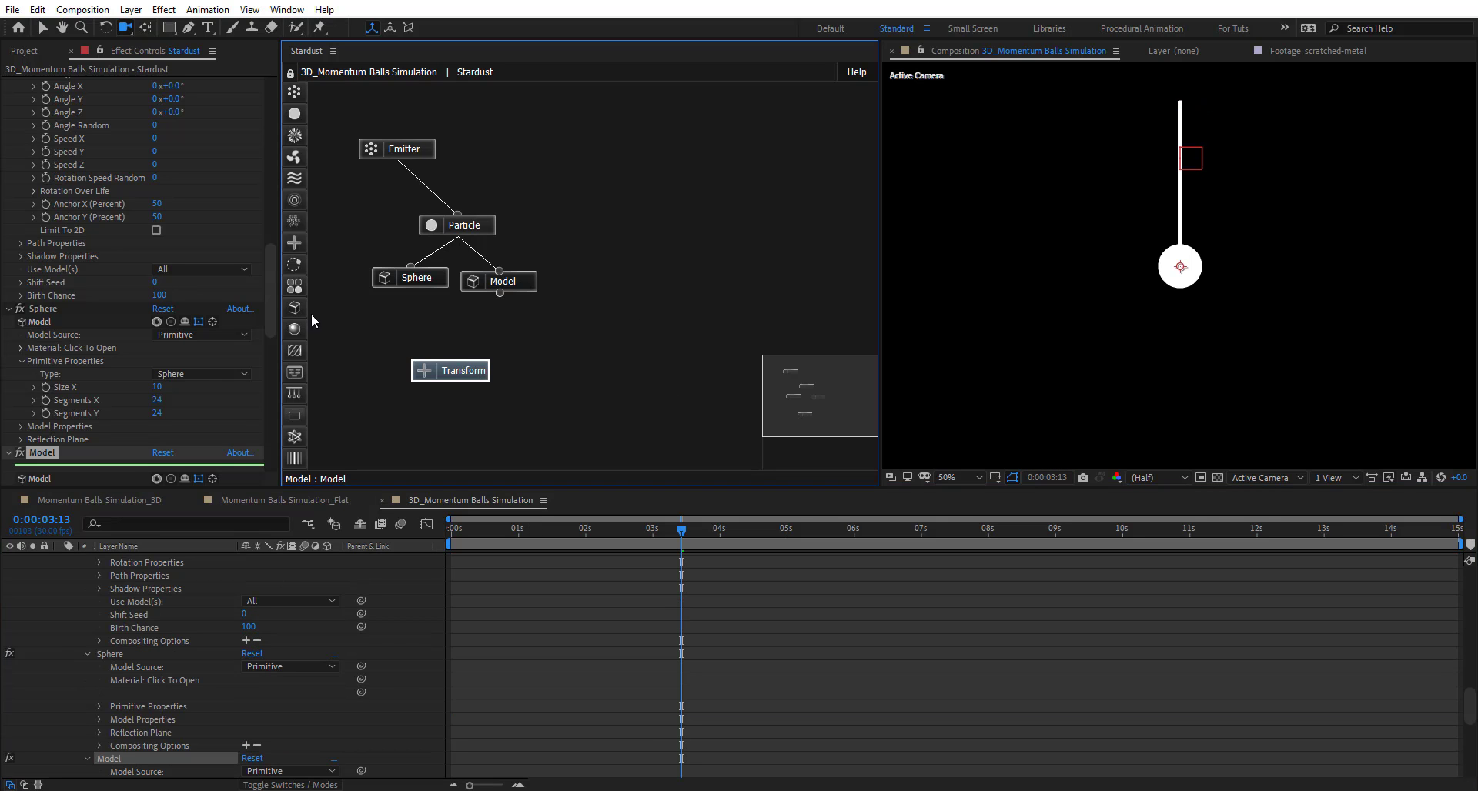
pyautogui.scroll(-3, 71, 362)
pyautogui.scroll(-1, 65, 403)
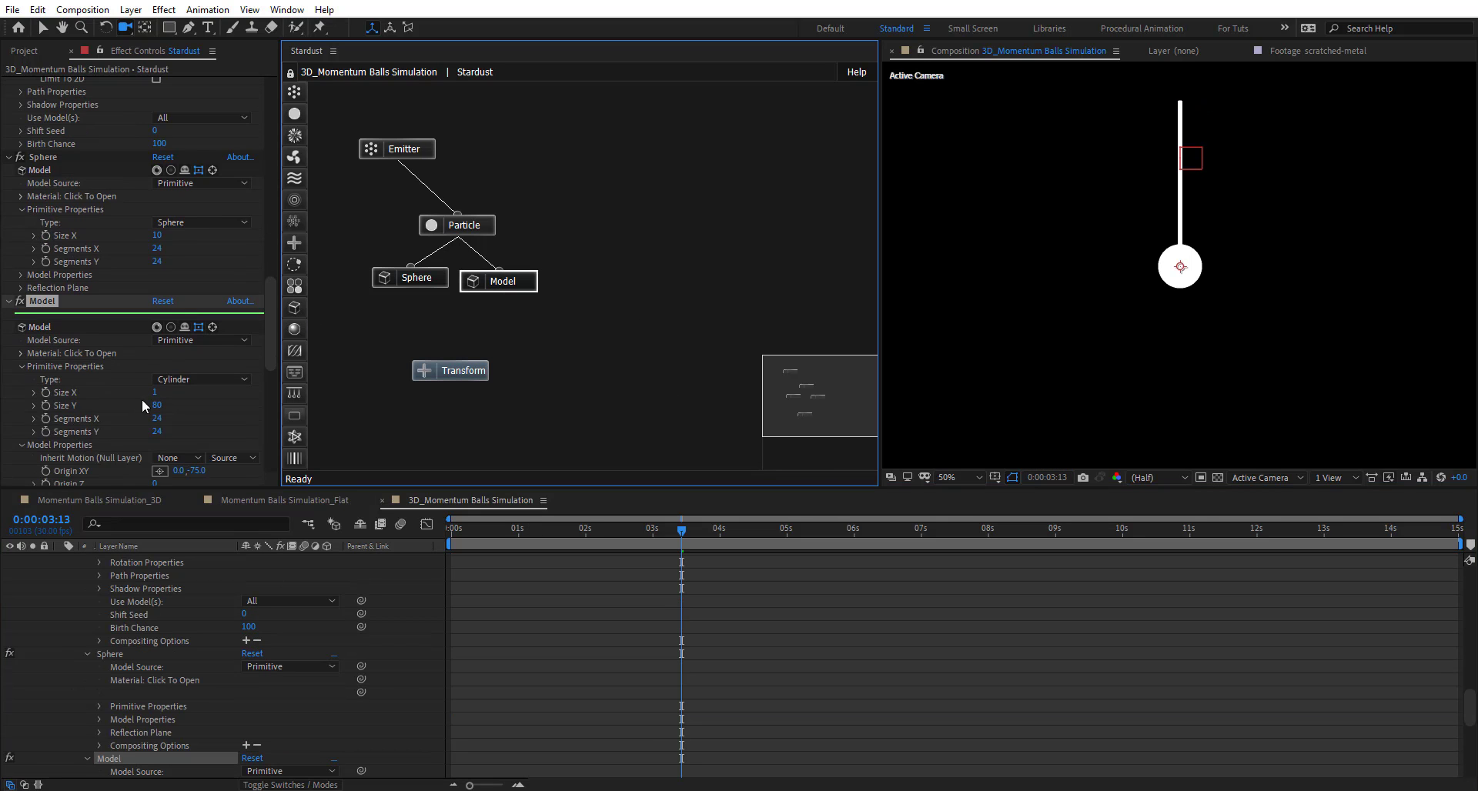
pyautogui.click(158, 406)
pyautogui.write('50')
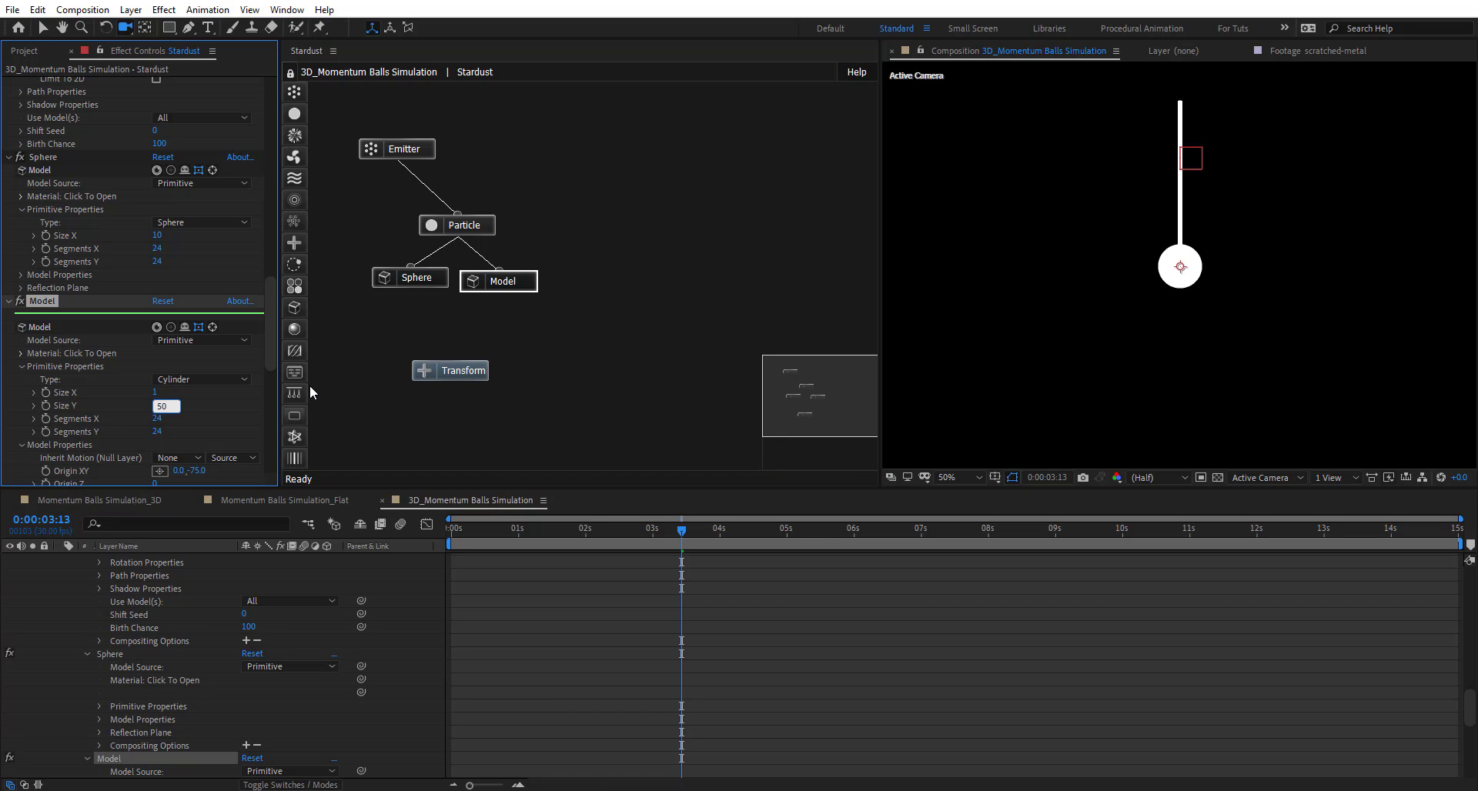
pyautogui.press('Return')
pyautogui.scroll(-2, 141, 387)
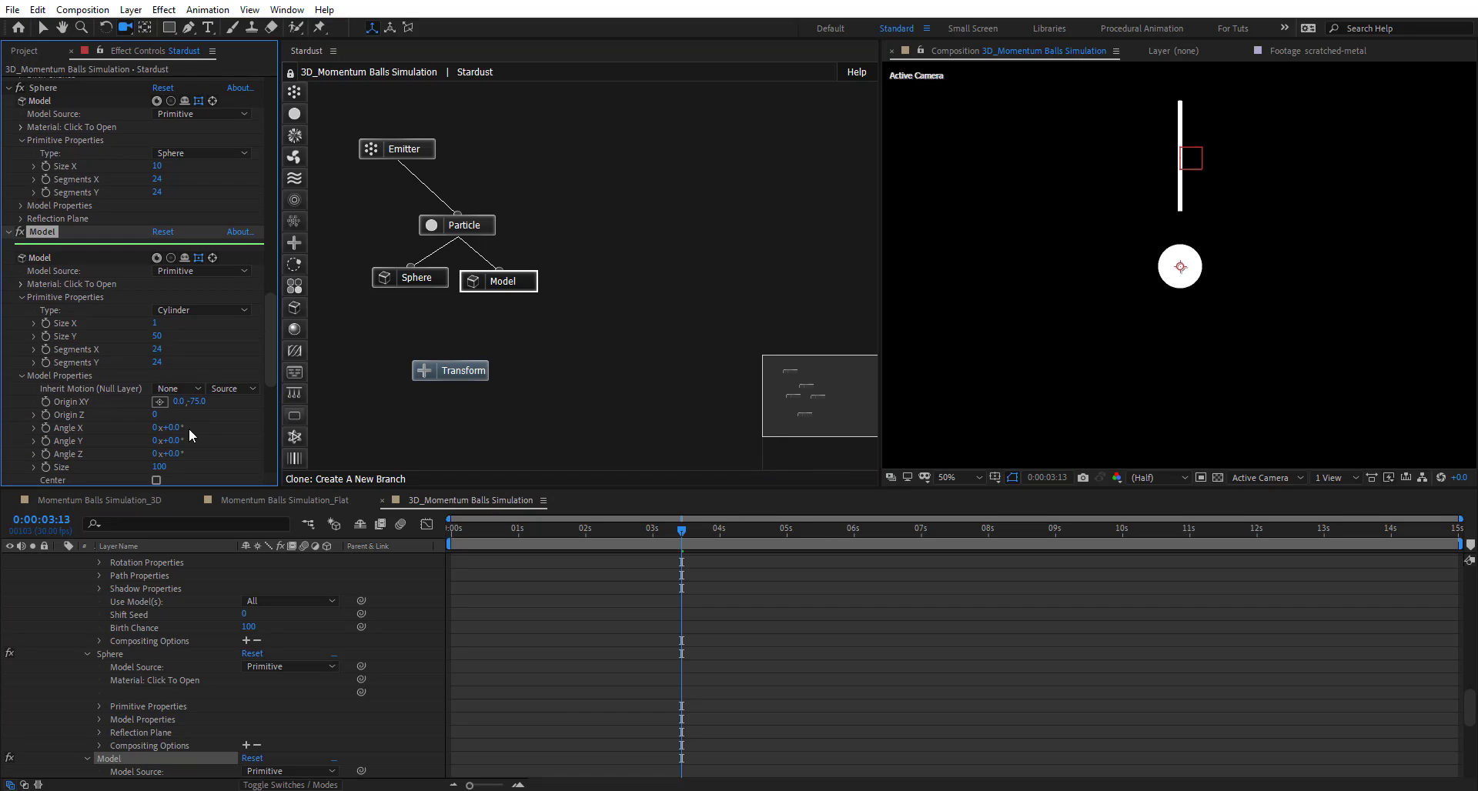
pyautogui.moveTo(181, 401); pyautogui.dragTo(221, 404)
# - Give N1 an Anchor Point of 0,-540,0, correcting an initial 540 entry
pyautogui.click(466, 377)
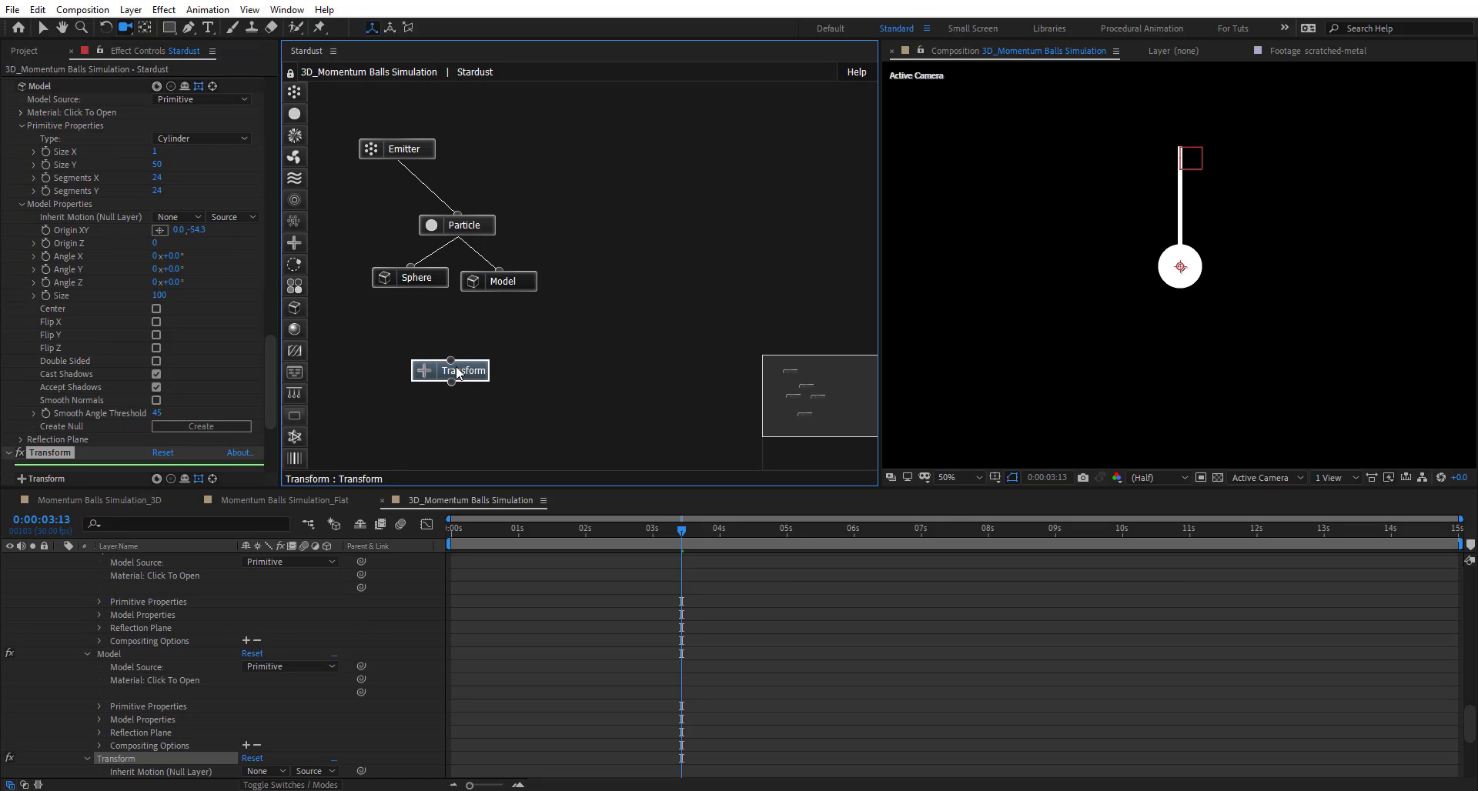
pyautogui.scroll(-2, 201, 580)
pyautogui.scroll(15, 201, 580)
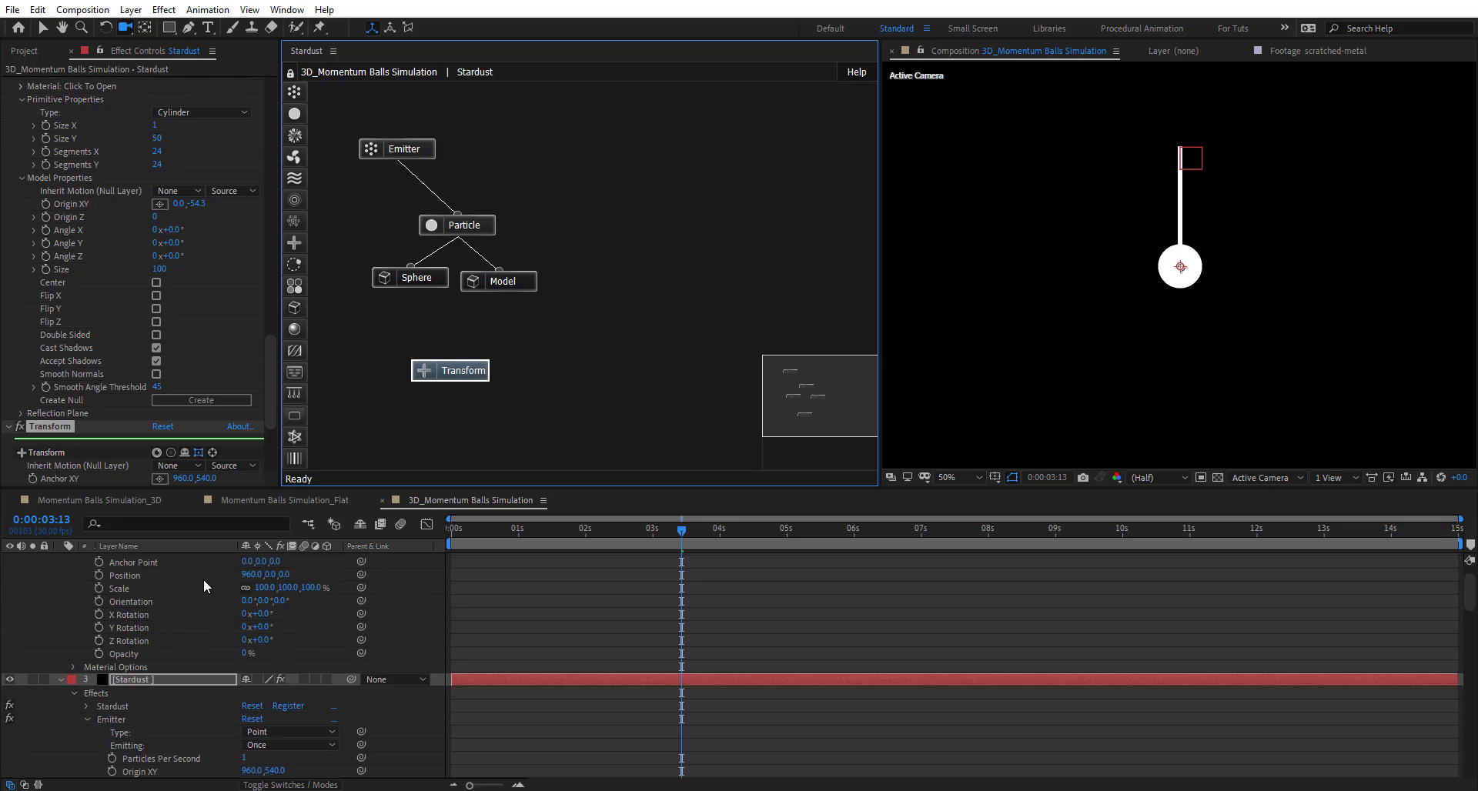
pyautogui.click(139, 597)
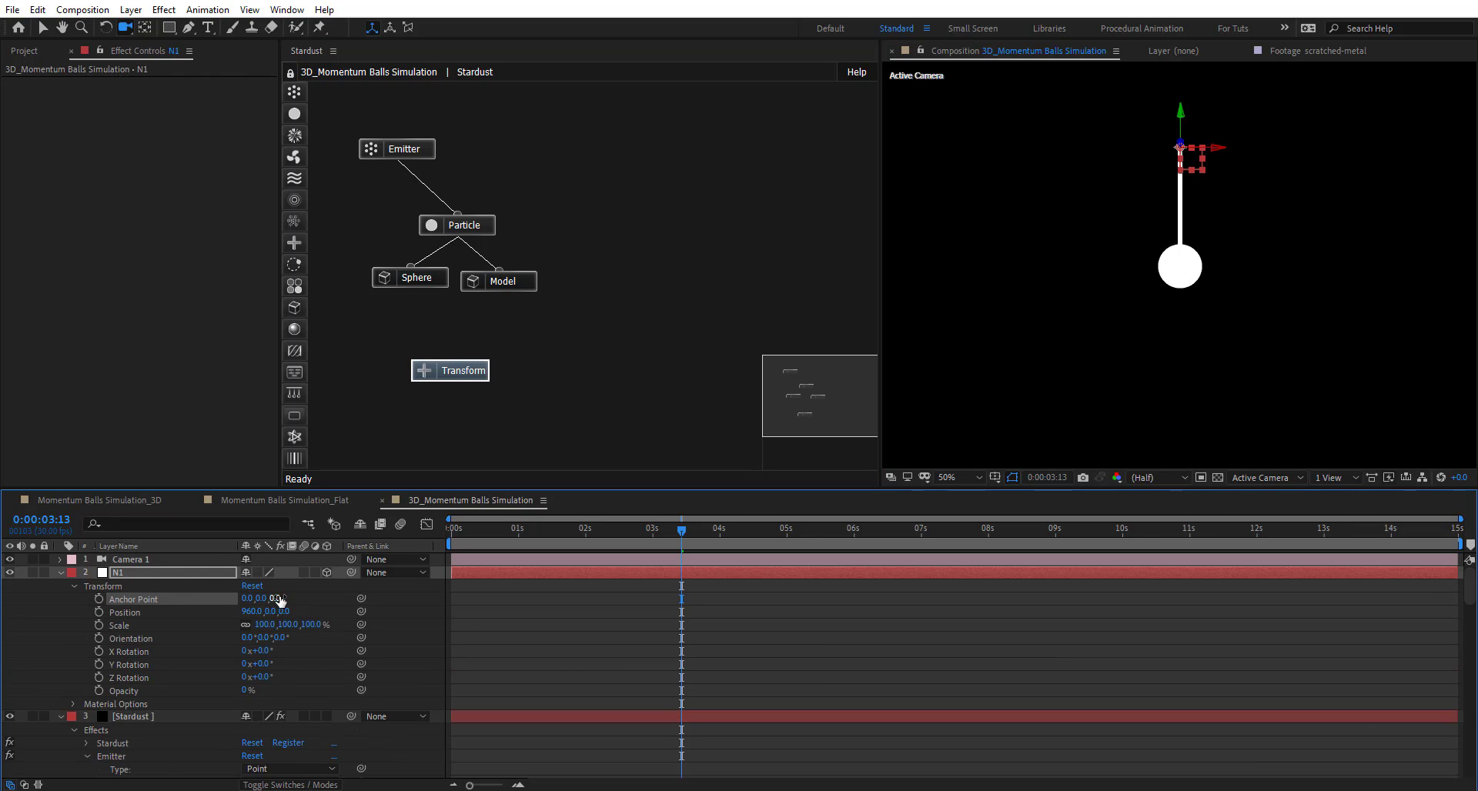
pyautogui.click(262, 599)
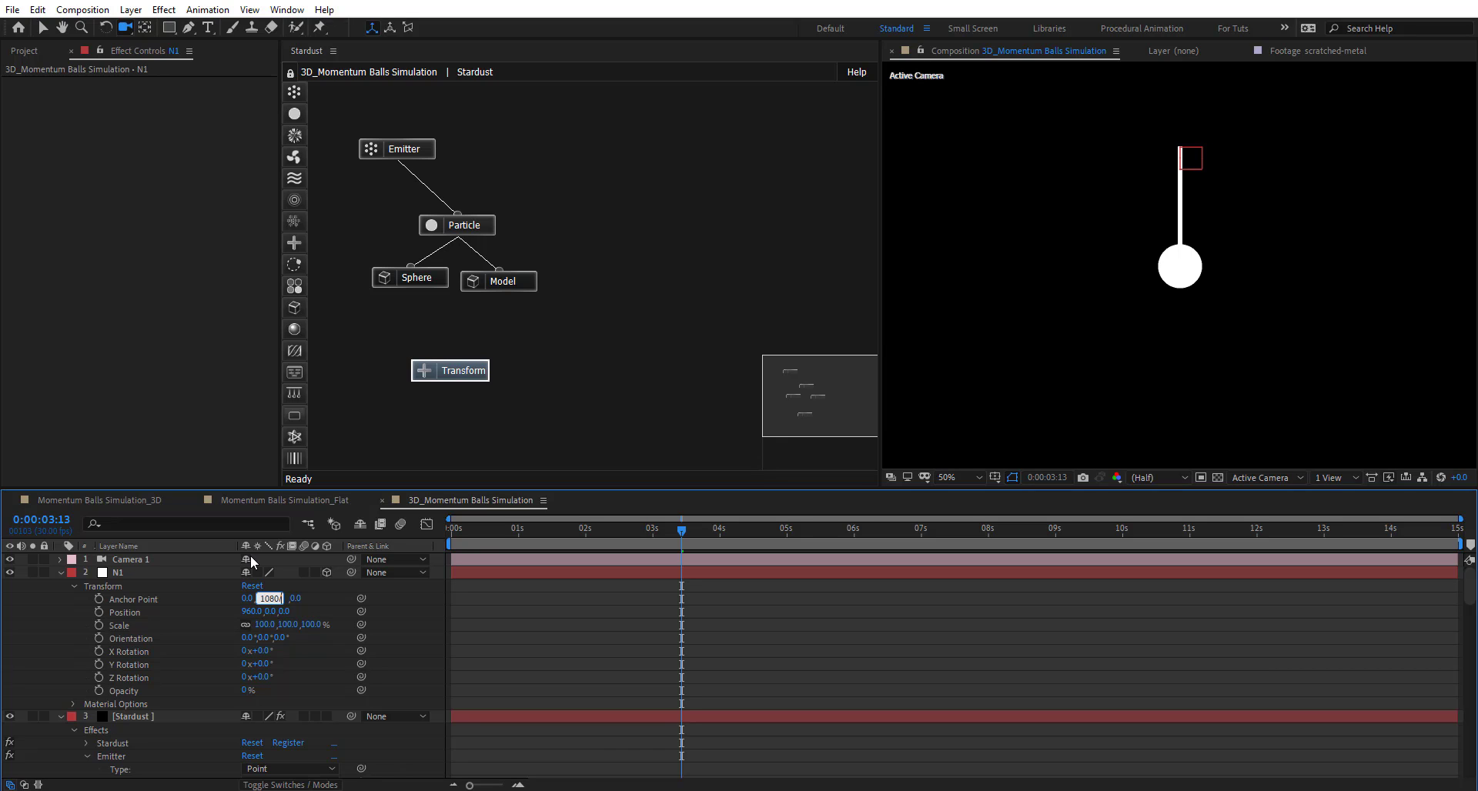
pyautogui.press('Return')
pyautogui.click(267, 600)
pyautogui.write('-540')
pyautogui.press('Return')
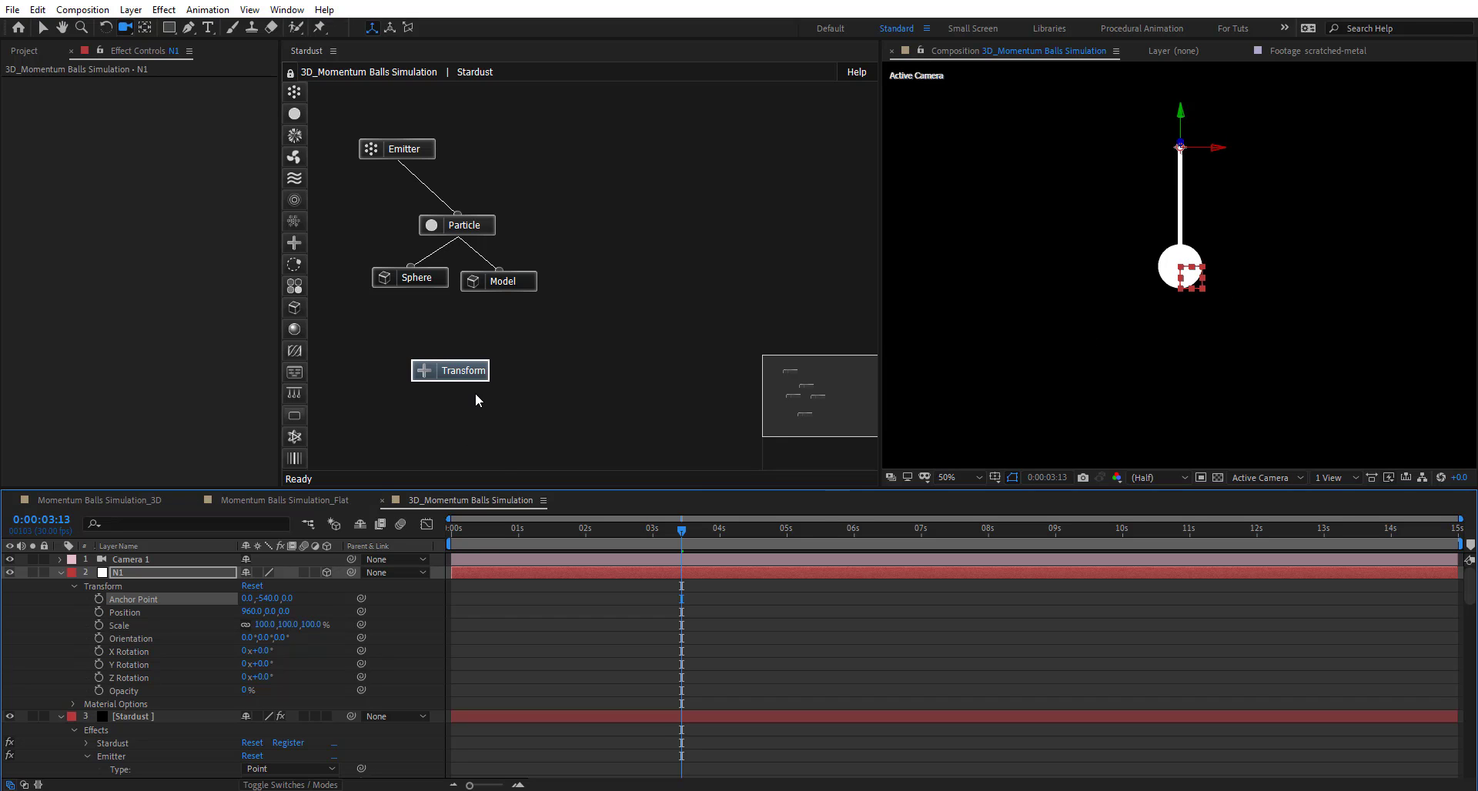
# - Set the Stardust Transform node's Inherit Motion (Null Layer) to N1
pyautogui.click(462, 372)
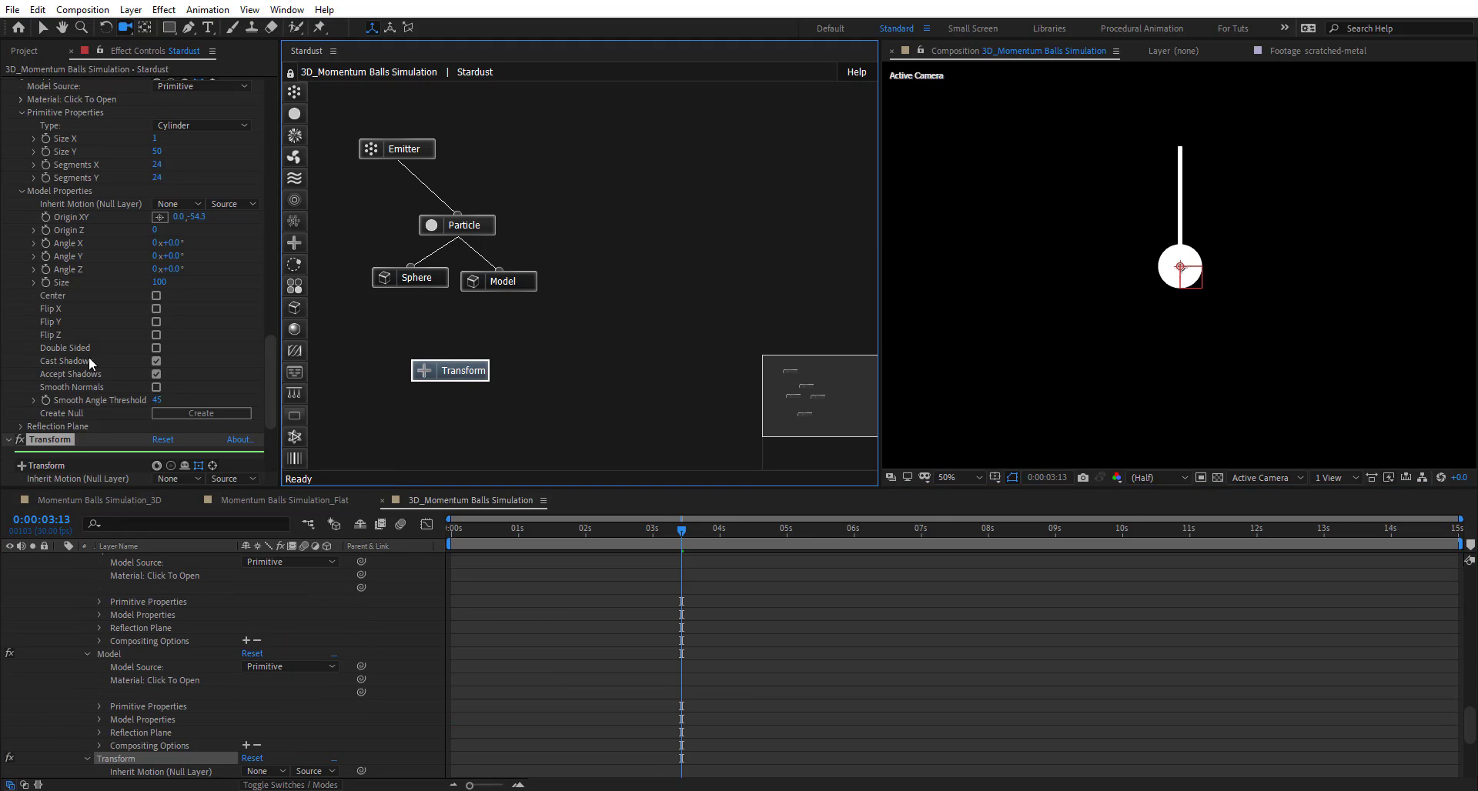
pyautogui.scroll(-3, 52, 377)
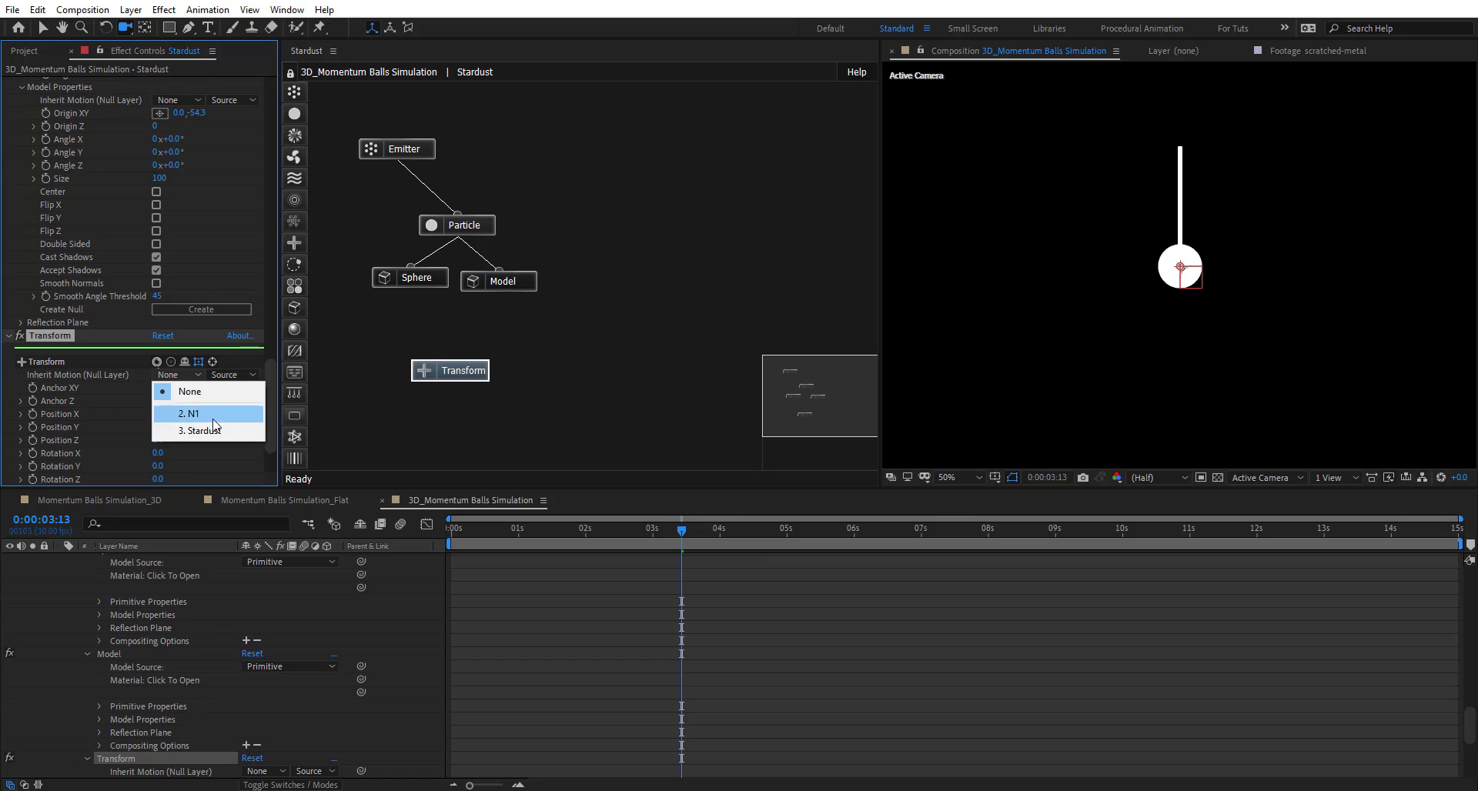
pyautogui.click(213, 419)
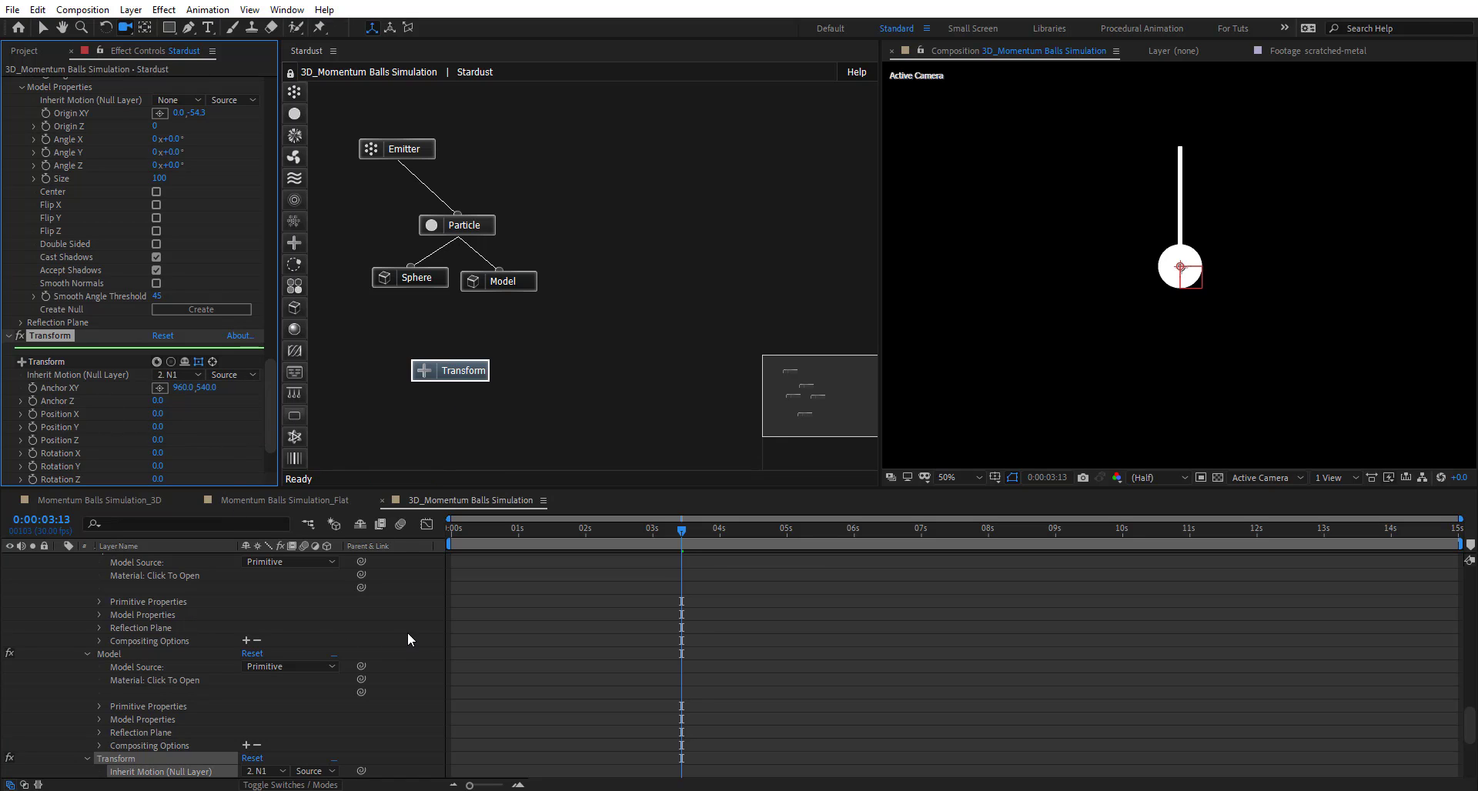
pyautogui.scroll(10, 404, 631)
pyautogui.scroll(6, 404, 629)
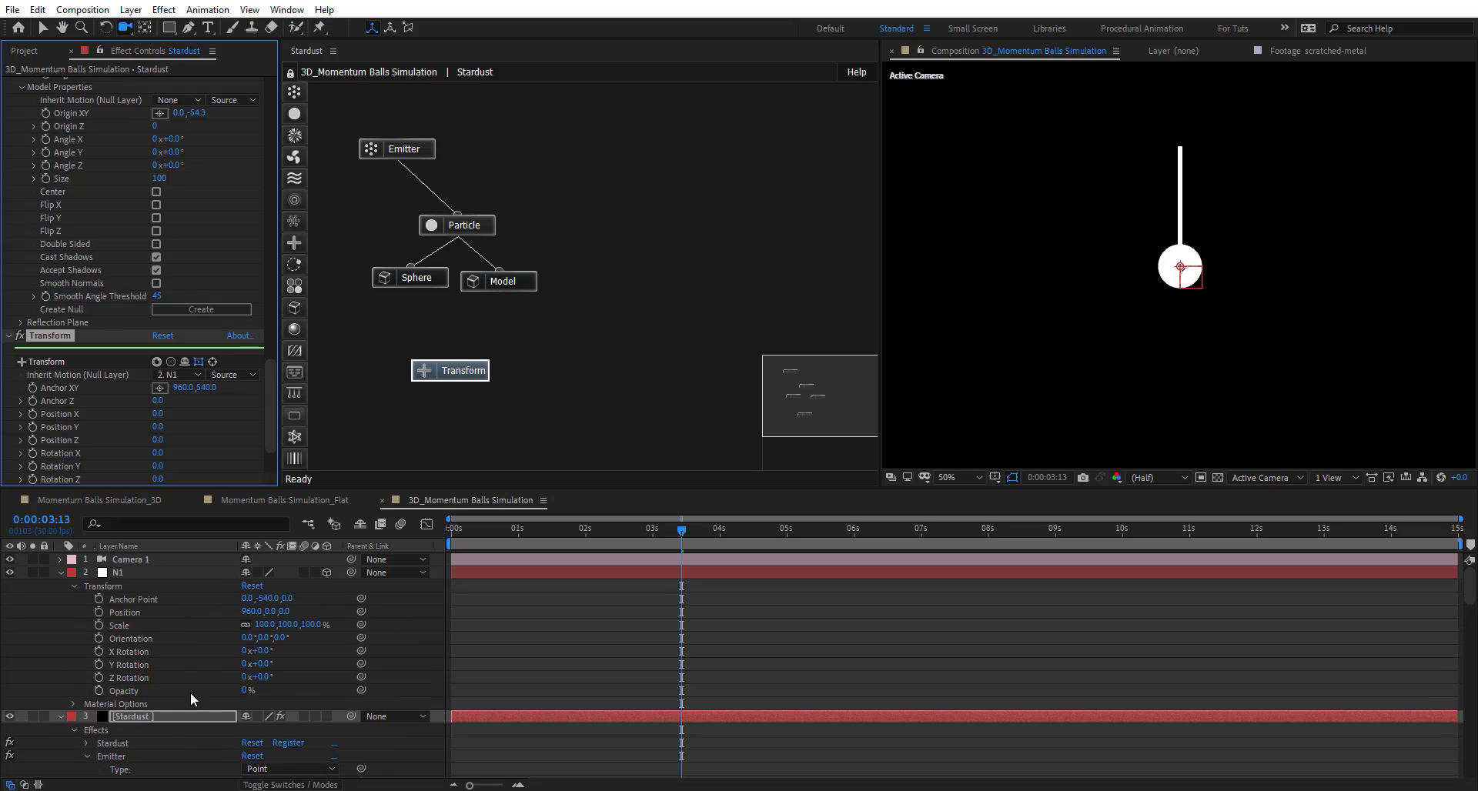
# - Scrub N1's Z Rotation to test the pendulum swing, then reset it to 0
pyautogui.click(118, 673)
pyautogui.moveTo(265, 676)
pyautogui.mouseDown()
pyautogui.moveTo(338, 676)
pyautogui.moveTo(238, 670)
pyautogui.mouseUp()
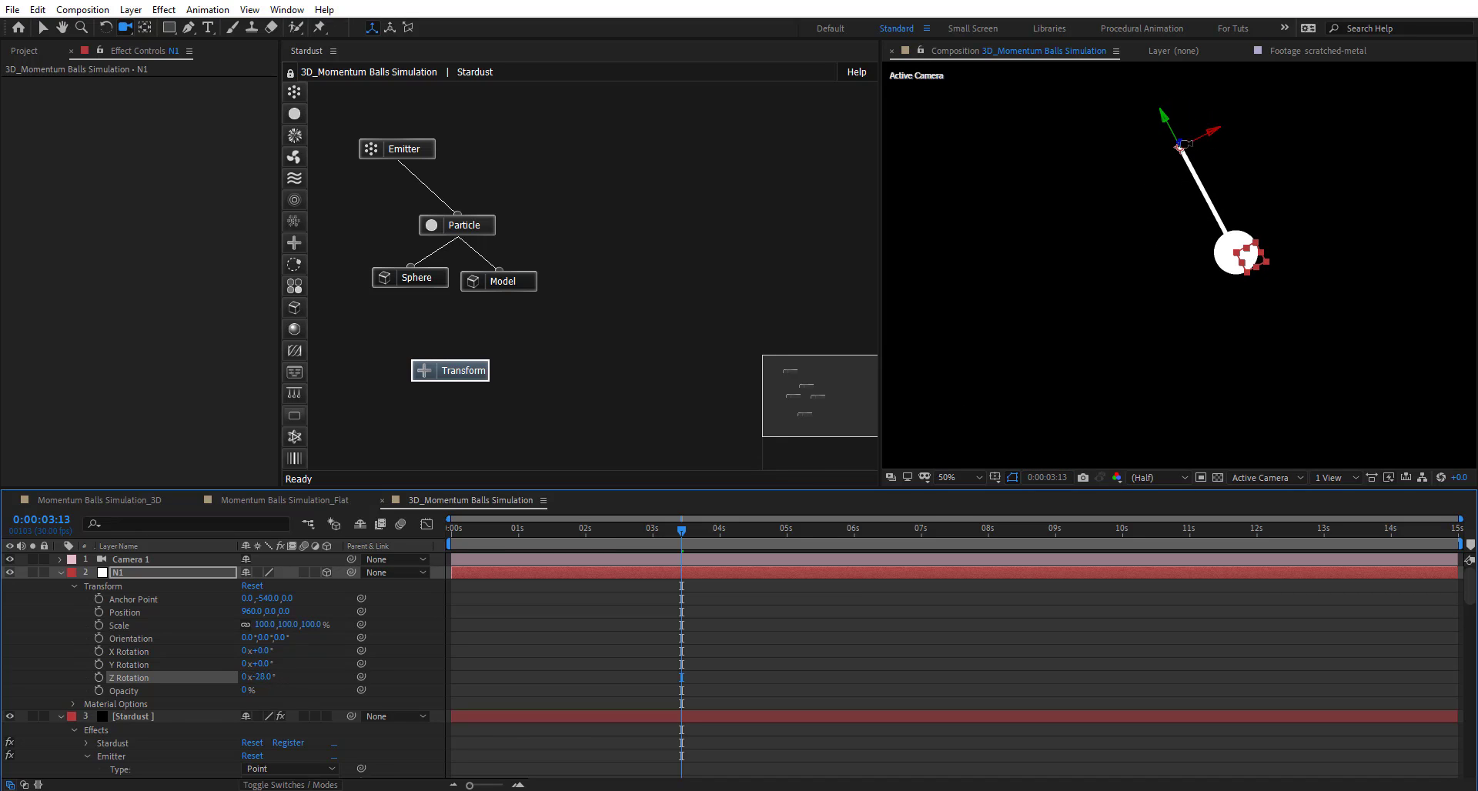
pyautogui.moveTo(260, 679)
pyautogui.mouseDown()
pyautogui.moveTo(245, 676)
pyautogui.moveTo(270, 665)
pyautogui.mouseUp()
pyautogui.click(263, 678)
pyautogui.write('0')
pyautogui.click(316, 674)
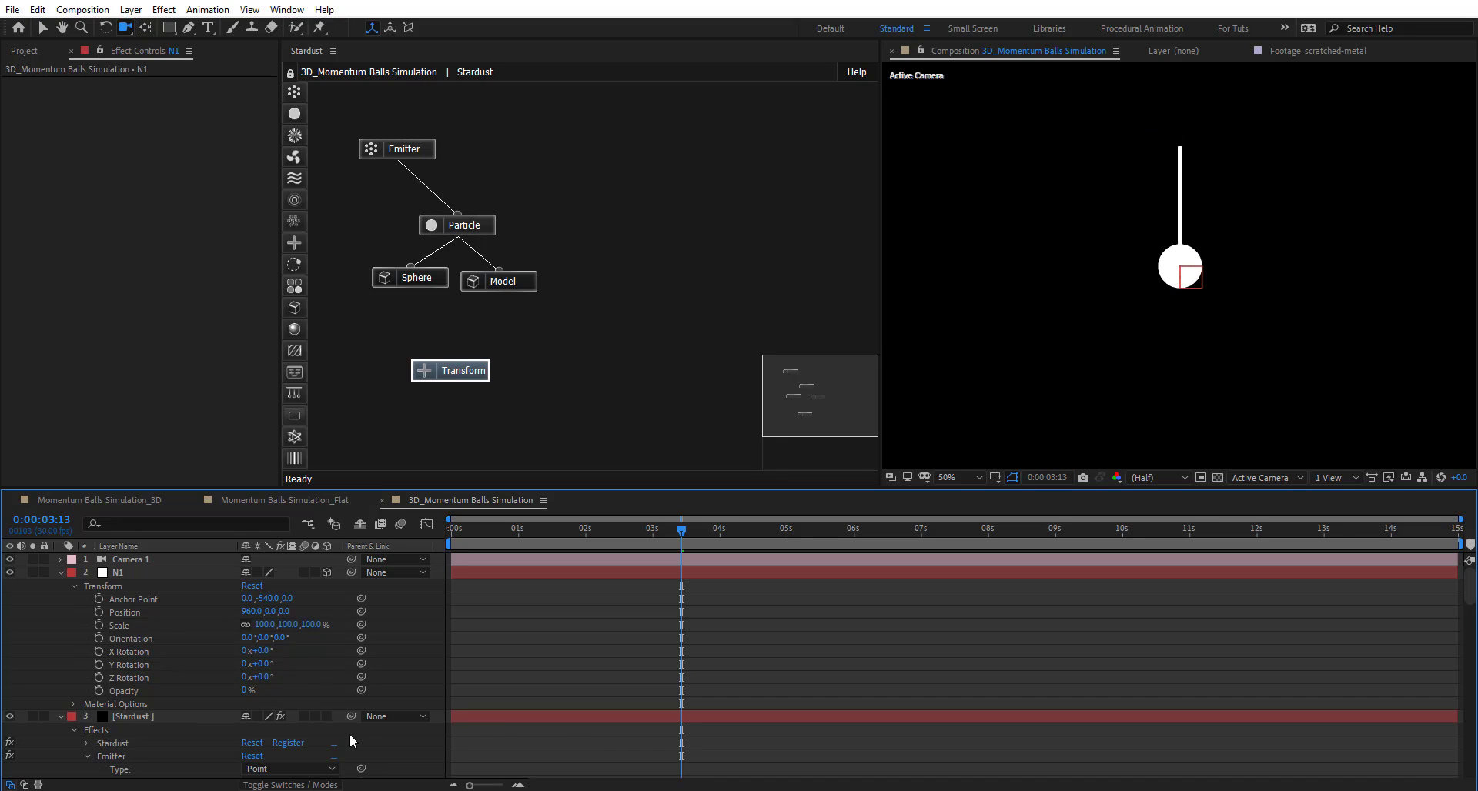
# - Move N1 above Camera 1 to the top of the layer stack and collapse Stardust
pyautogui.click(60, 572)
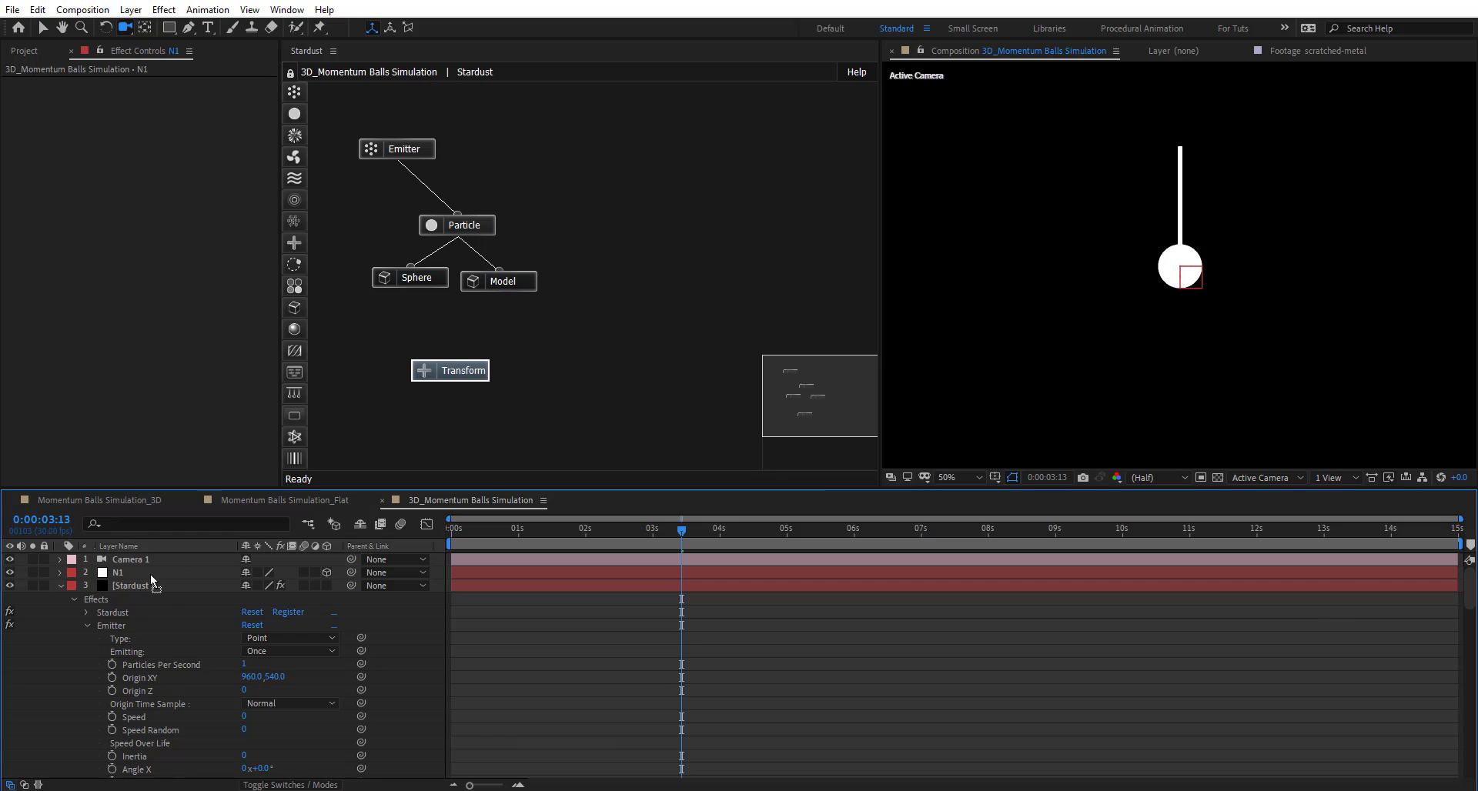
pyautogui.click(150, 560)
pyautogui.moveTo(137, 573)
pyautogui.mouseDown()
pyautogui.moveTo(161, 562)
pyautogui.moveTo(115, 560)
pyautogui.mouseUp()
pyautogui.click(60, 586)
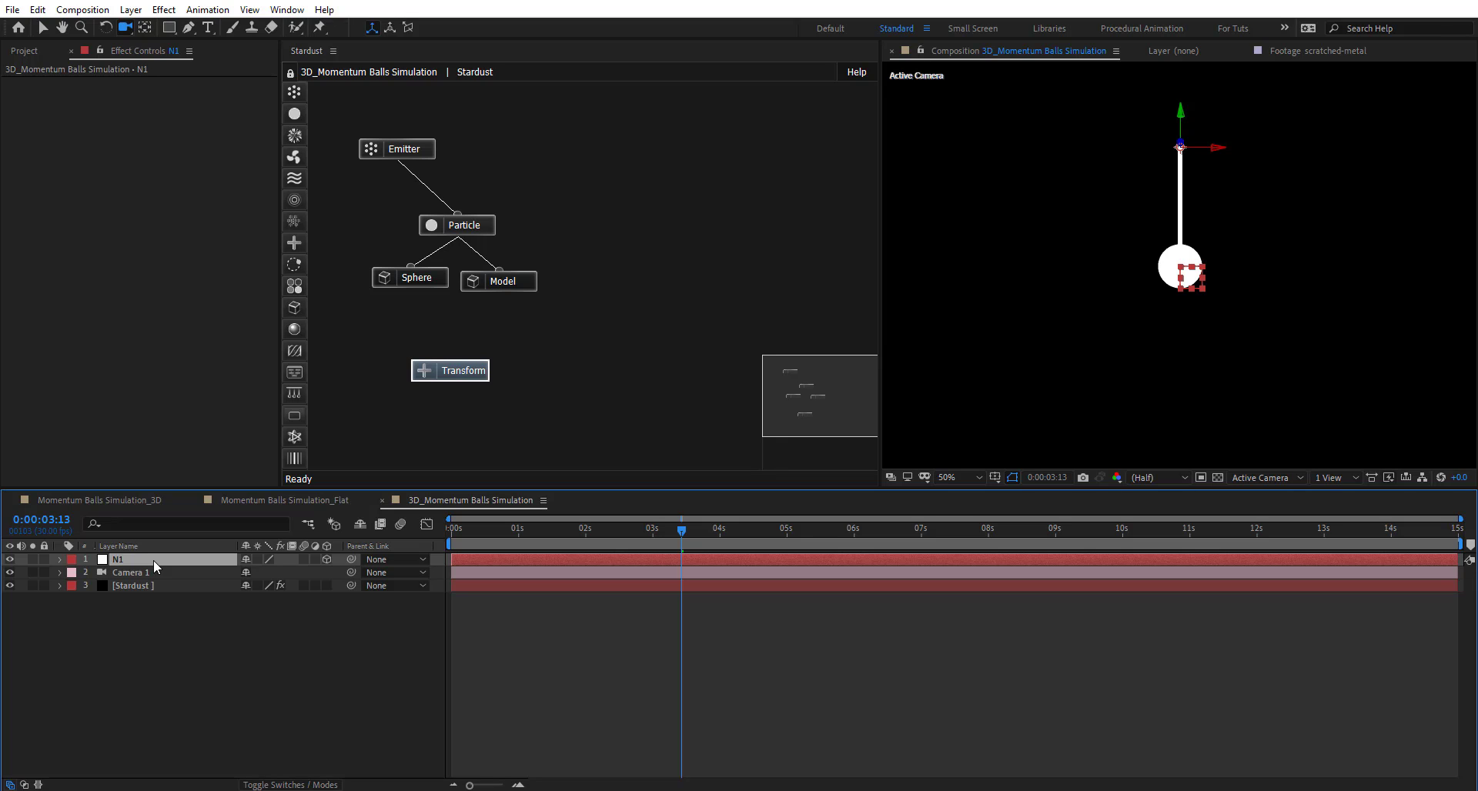
# - Duplicate null N1 into four copies and reorder the layers as N1 through N5
pyautogui.hotkey('ctrl', 'd')
pyautogui.hotkey('ctrl', 'd')
pyautogui.hotkey('ctrl', 'd')
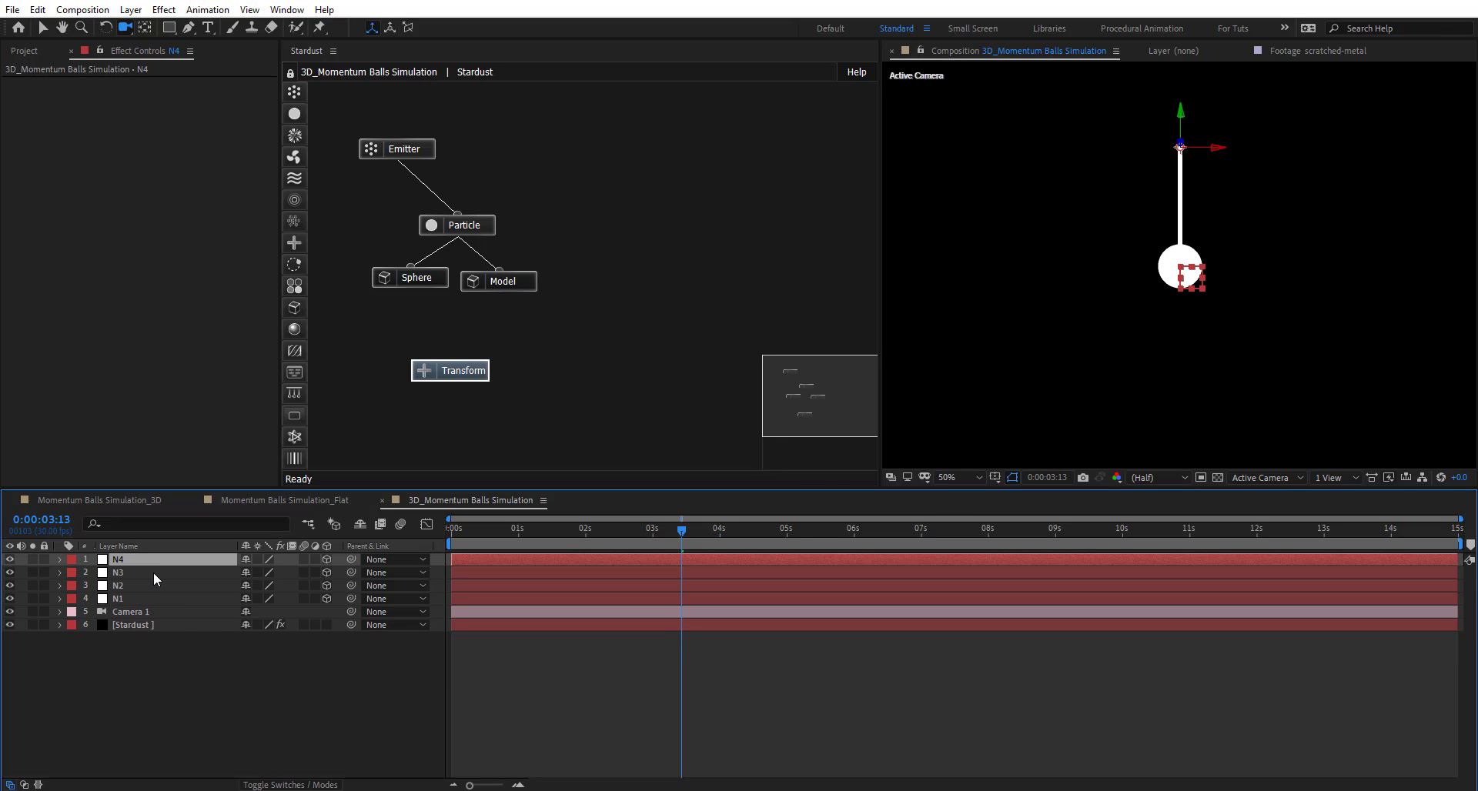
pyautogui.hotkey('ctrl', 'd')
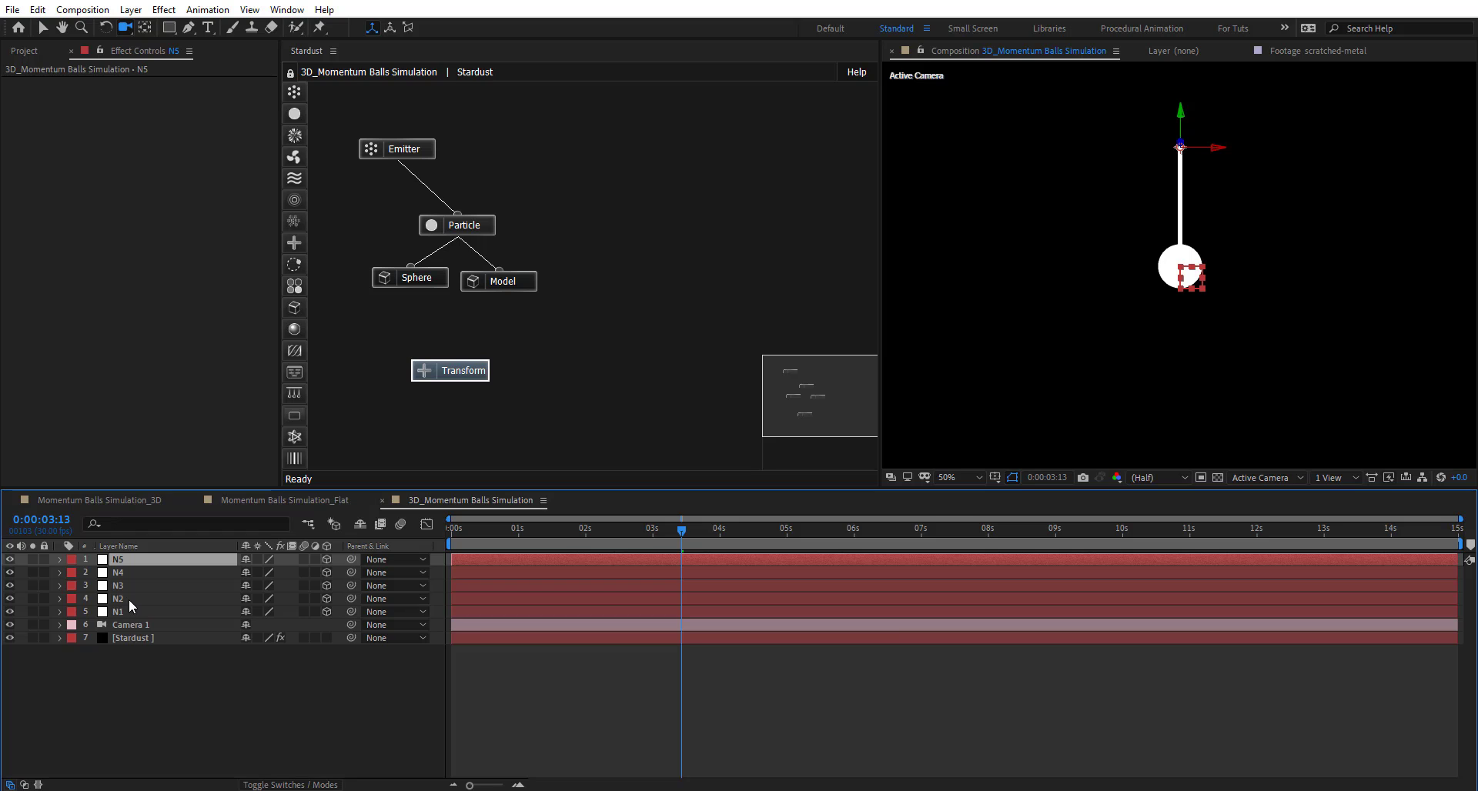
pyautogui.moveTo(127, 598)
pyautogui.mouseDown()
pyautogui.moveTo(130, 619)
pyautogui.moveTo(148, 613)
pyautogui.moveTo(142, 575)
pyautogui.moveTo(140, 615)
pyautogui.mouseUp()
pyautogui.click(145, 585)
pyautogui.moveTo(144, 557); pyautogui.dragTo(156, 625)
pyautogui.click(478, 371)
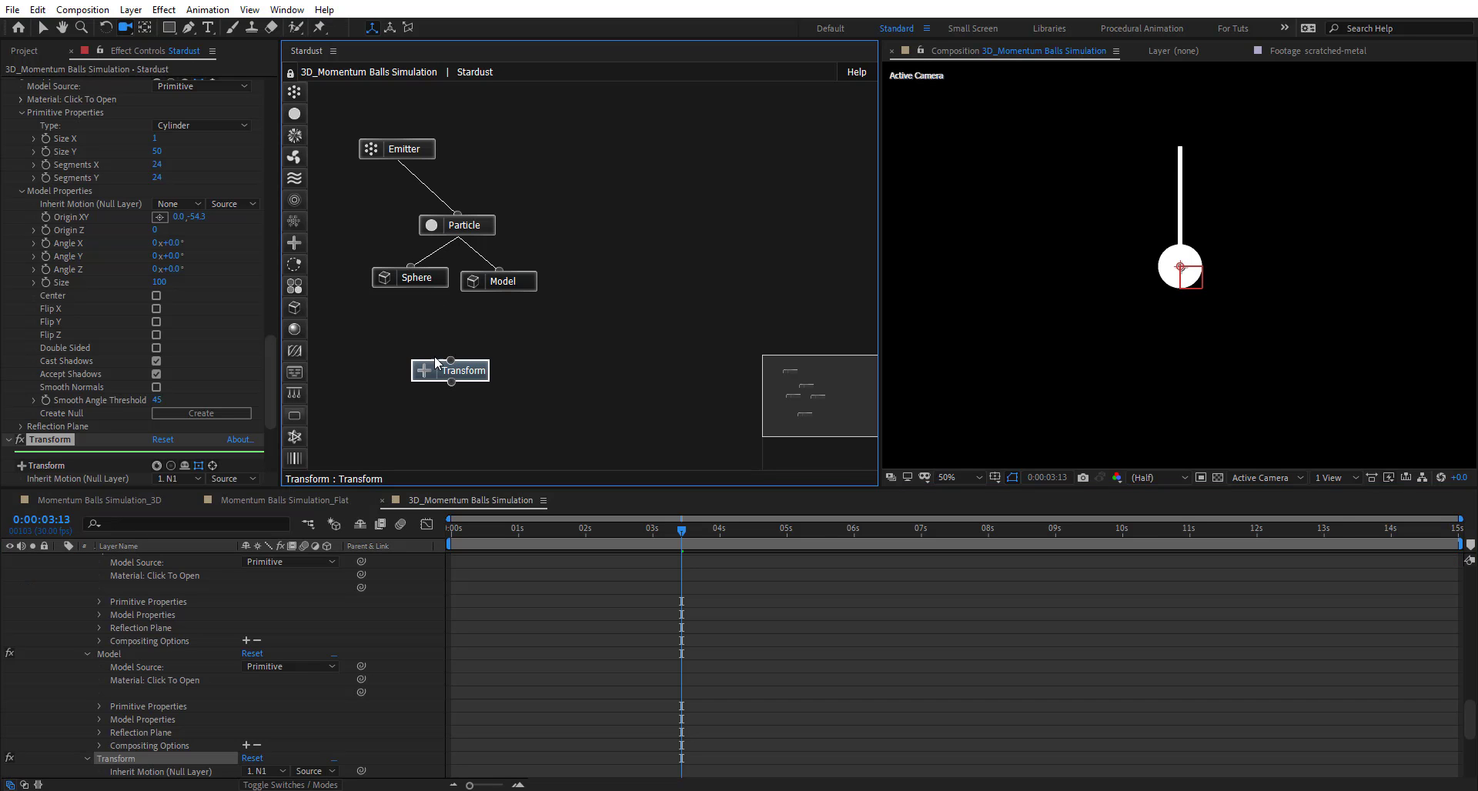
# - Wire Transform into Particle, then duplicate the Particle–Transform pair into additional branches
pyautogui.moveTo(451, 360); pyautogui.dragTo(476, 216)
pyautogui.moveTo(506, 285); pyautogui.dragTo(534, 280)
pyautogui.moveTo(432, 287); pyautogui.dragTo(407, 285)
pyautogui.moveTo(478, 175); pyautogui.dragTo(448, 409)
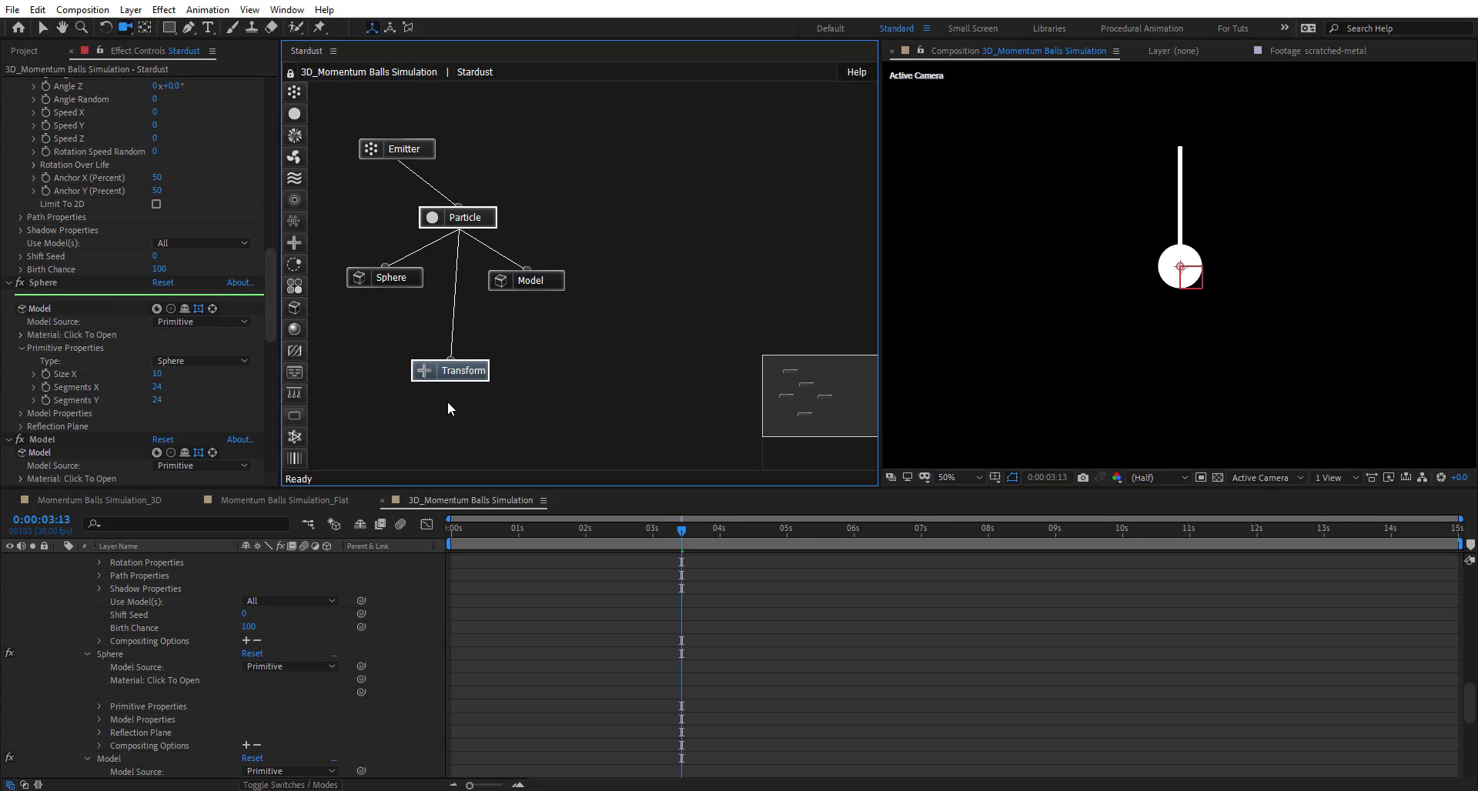
pyautogui.hotkey('ctrl', 'd')
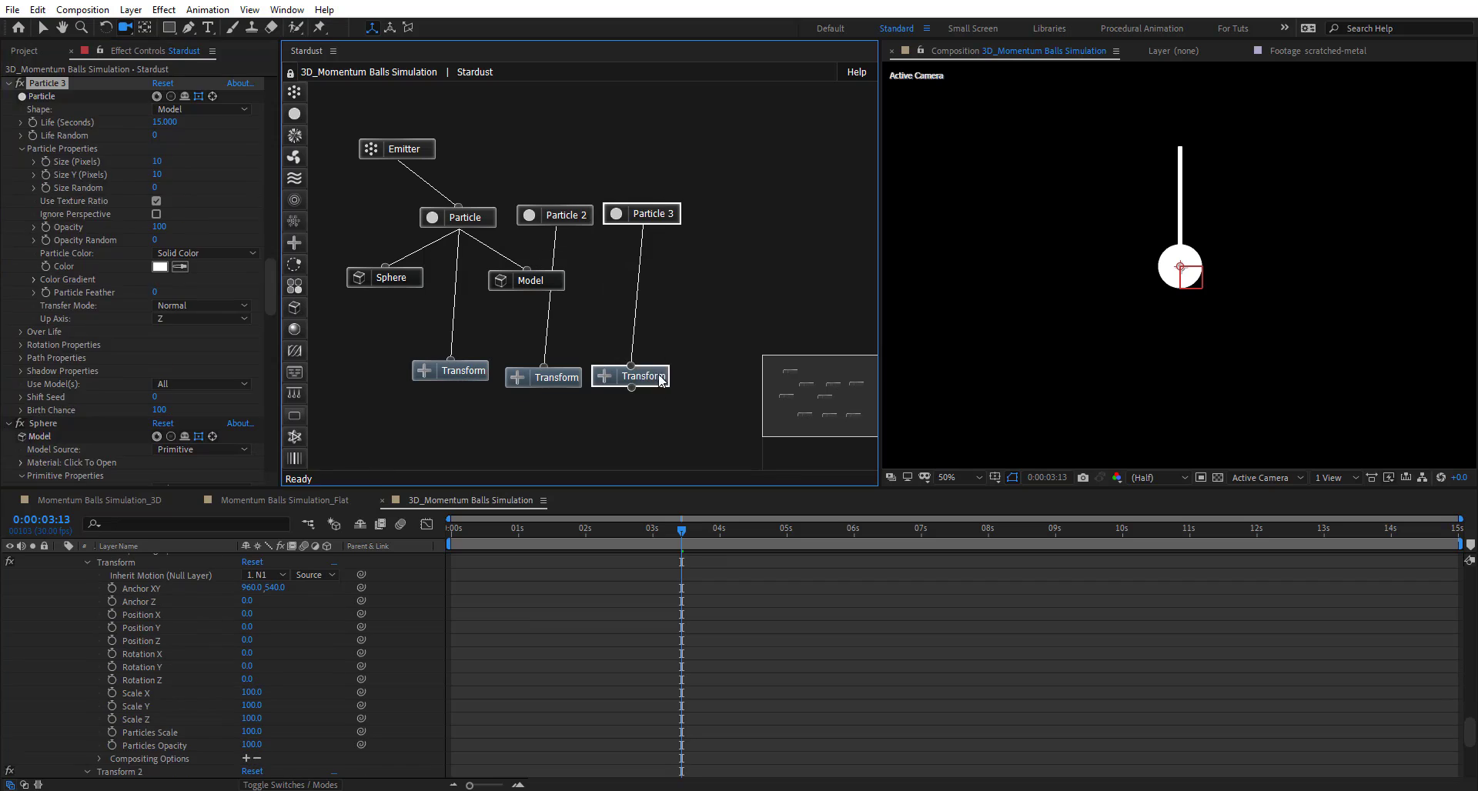
pyautogui.hotkey('ctrl', 'd')
pyautogui.hotkey('ctrl', 'd')
pyautogui.moveTo(690, 230); pyautogui.dragTo(823, 210)
pyautogui.moveTo(844, 446); pyautogui.dragTo(829, 408)
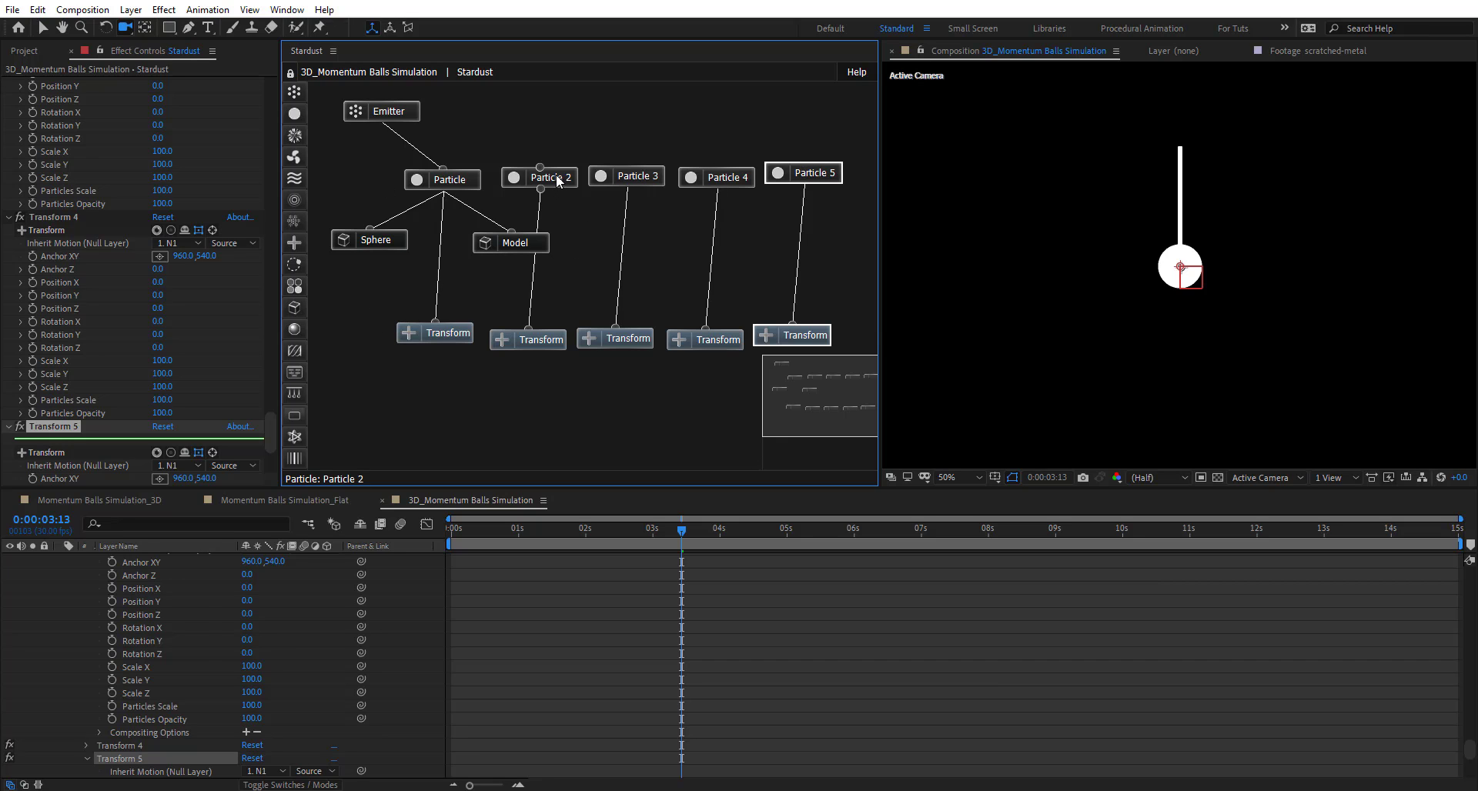
# - Link Particles 2, 3, 4 and 5 to the Sphere and Model nodes
pyautogui.moveTo(539, 189); pyautogui.dragTo(390, 239)
pyautogui.moveTo(505, 243); pyautogui.dragTo(505, 243)
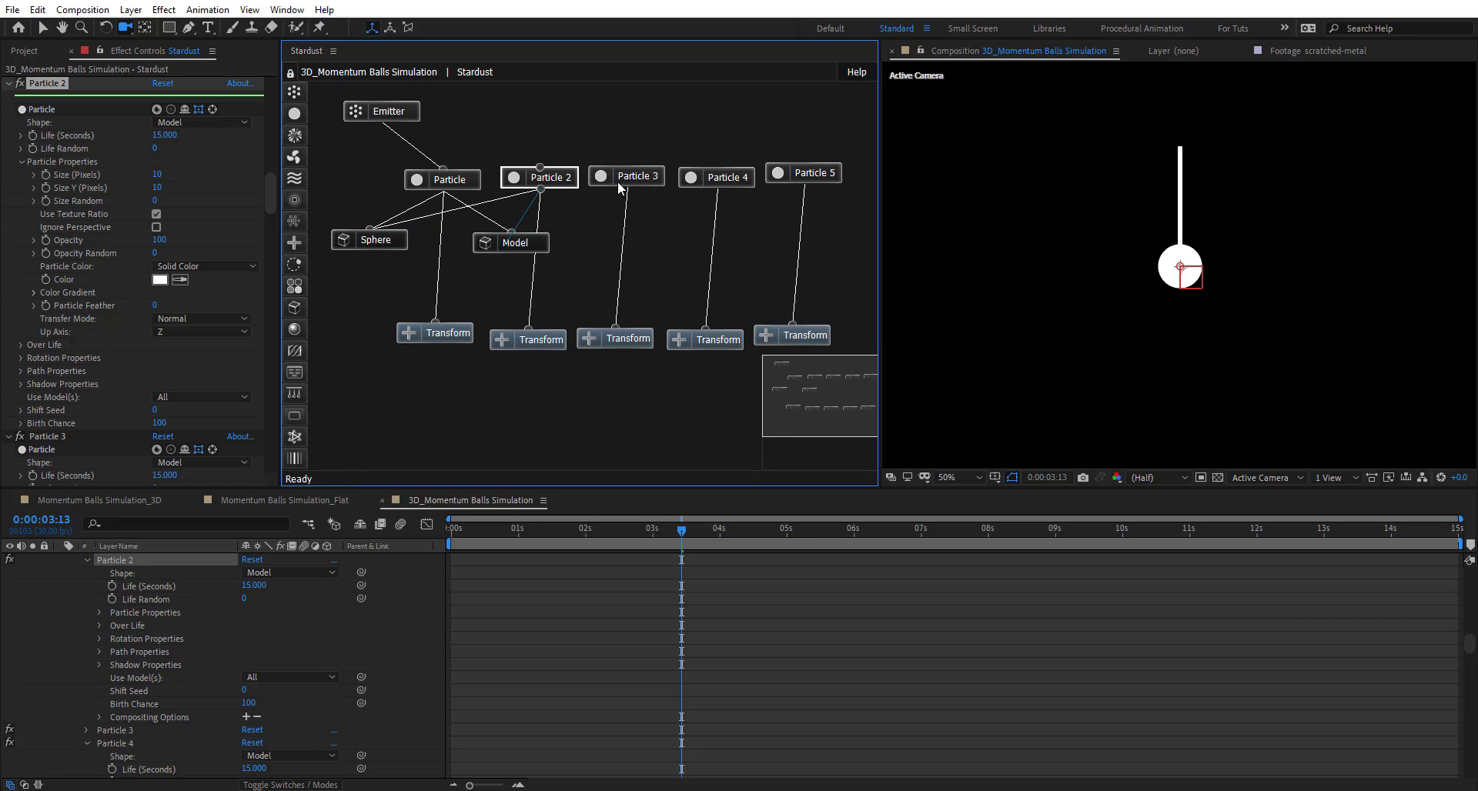
pyautogui.moveTo(628, 188); pyautogui.dragTo(371, 241)
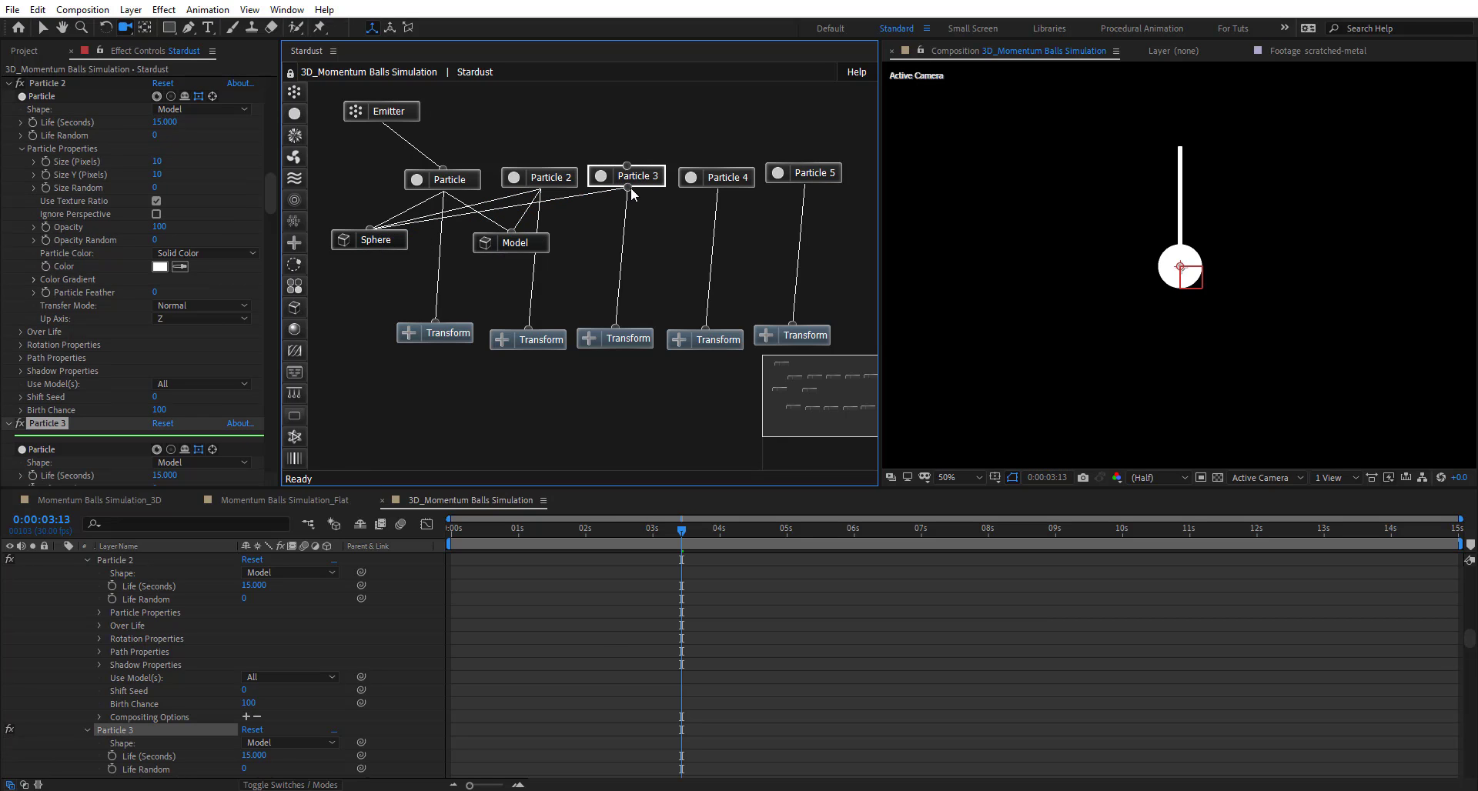
pyautogui.moveTo(508, 243); pyautogui.dragTo(508, 242)
pyautogui.moveTo(718, 189); pyautogui.dragTo(365, 236)
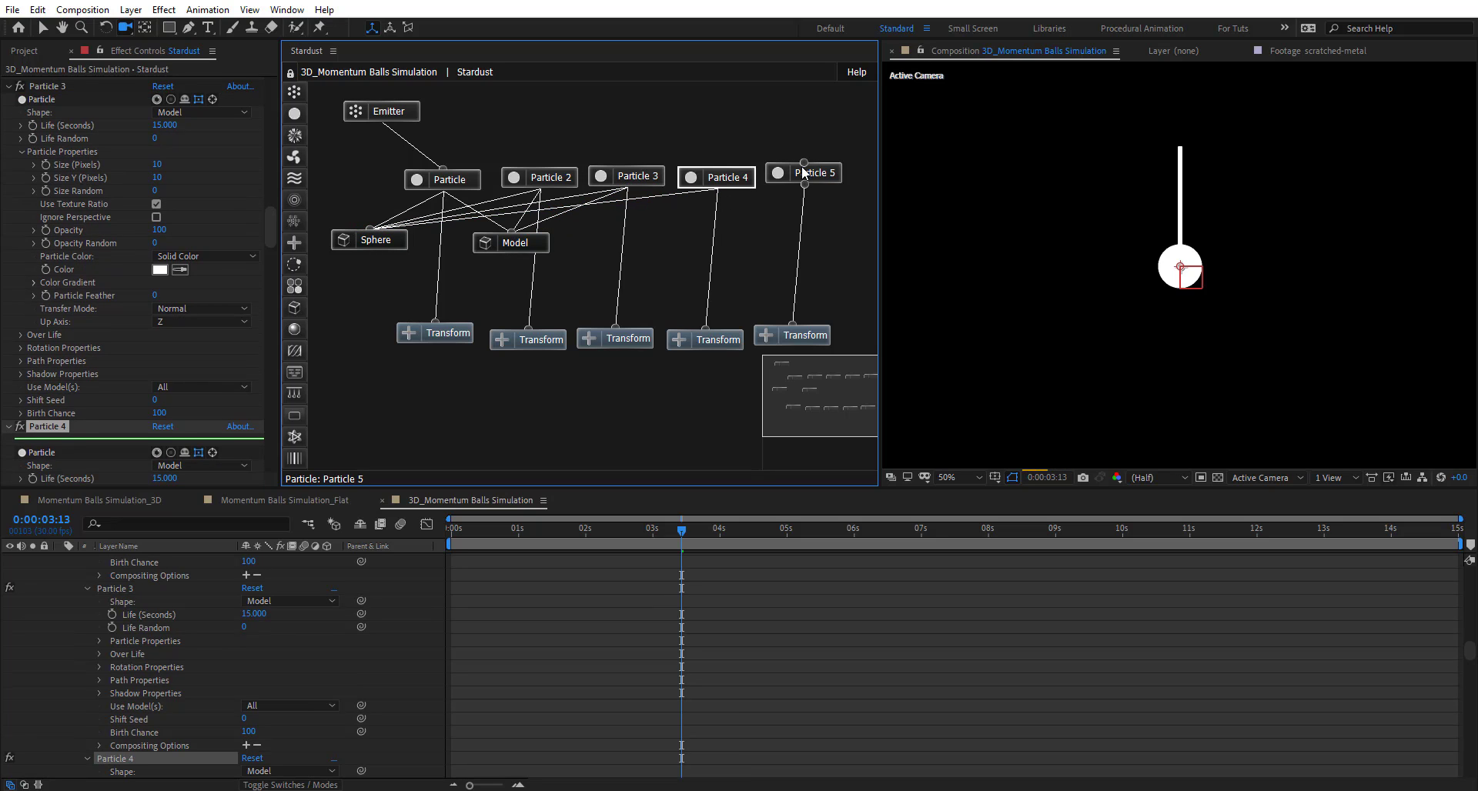
pyautogui.moveTo(804, 185); pyautogui.dragTo(531, 238)
pyautogui.moveTo(531, 237); pyautogui.dragTo(701, 253)
# - Center Sphere and Emitter, then connect the Emitter to Particles 3, 4 and 5
pyautogui.moveTo(377, 251); pyautogui.dragTo(490, 251)
pyautogui.moveTo(394, 103); pyautogui.dragTo(529, 183)
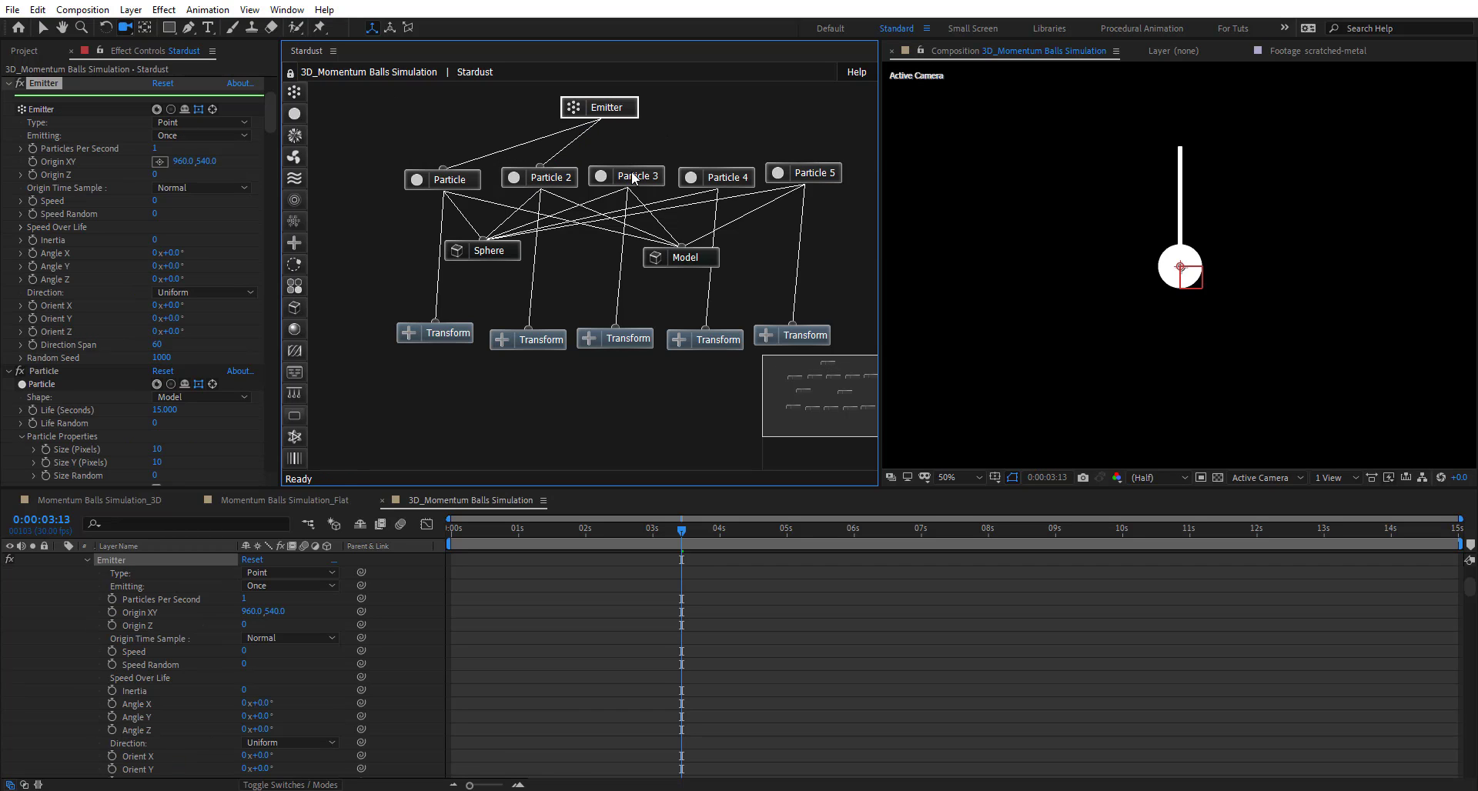
pyautogui.moveTo(627, 164); pyautogui.dragTo(601, 117)
pyautogui.moveTo(717, 167); pyautogui.dragTo(604, 110)
pyautogui.moveTo(804, 161); pyautogui.dragTo(604, 112)
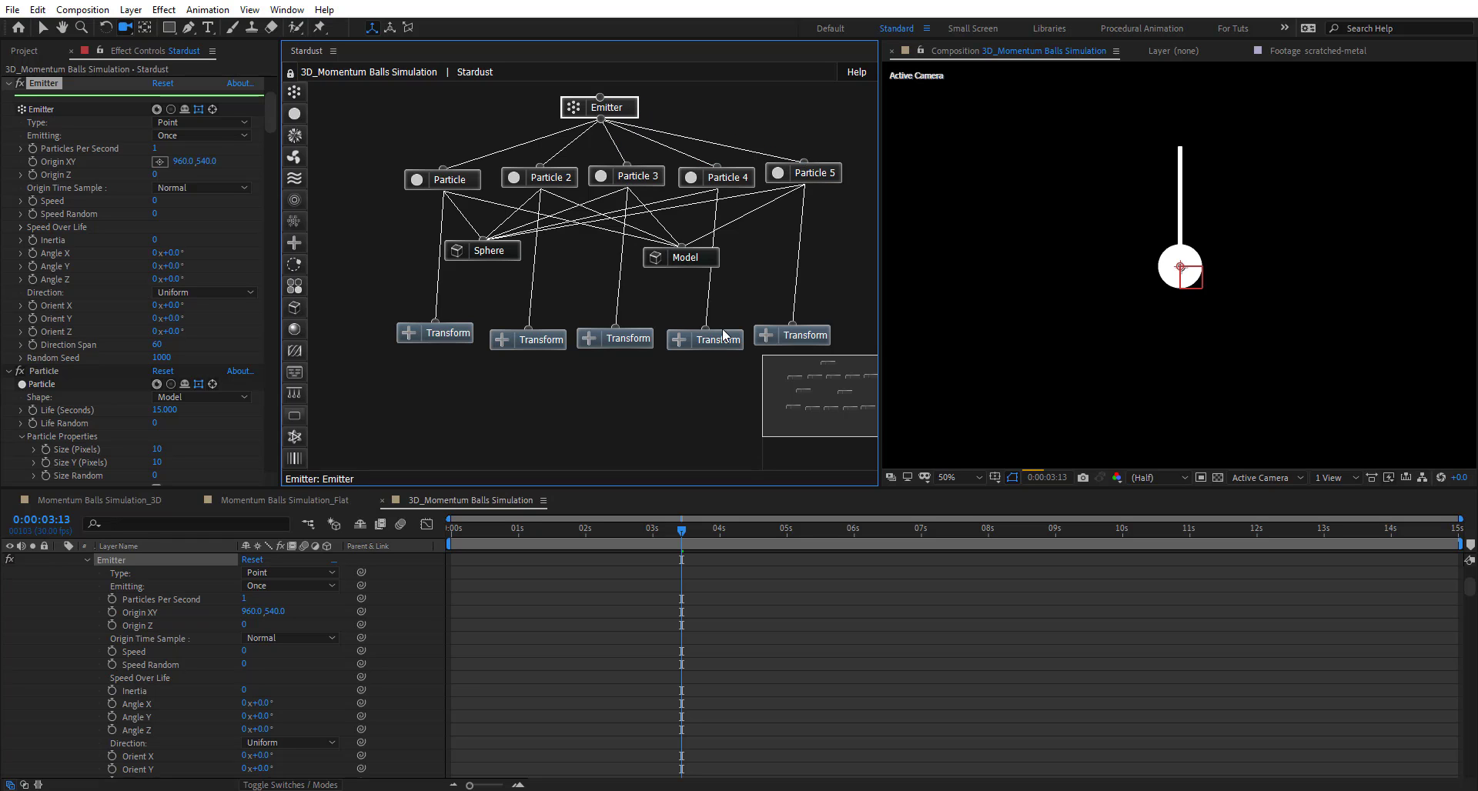
# - Set Transform 2's Inherit Motion null to N2 and Transform 3's to N3
pyautogui.click(431, 337)
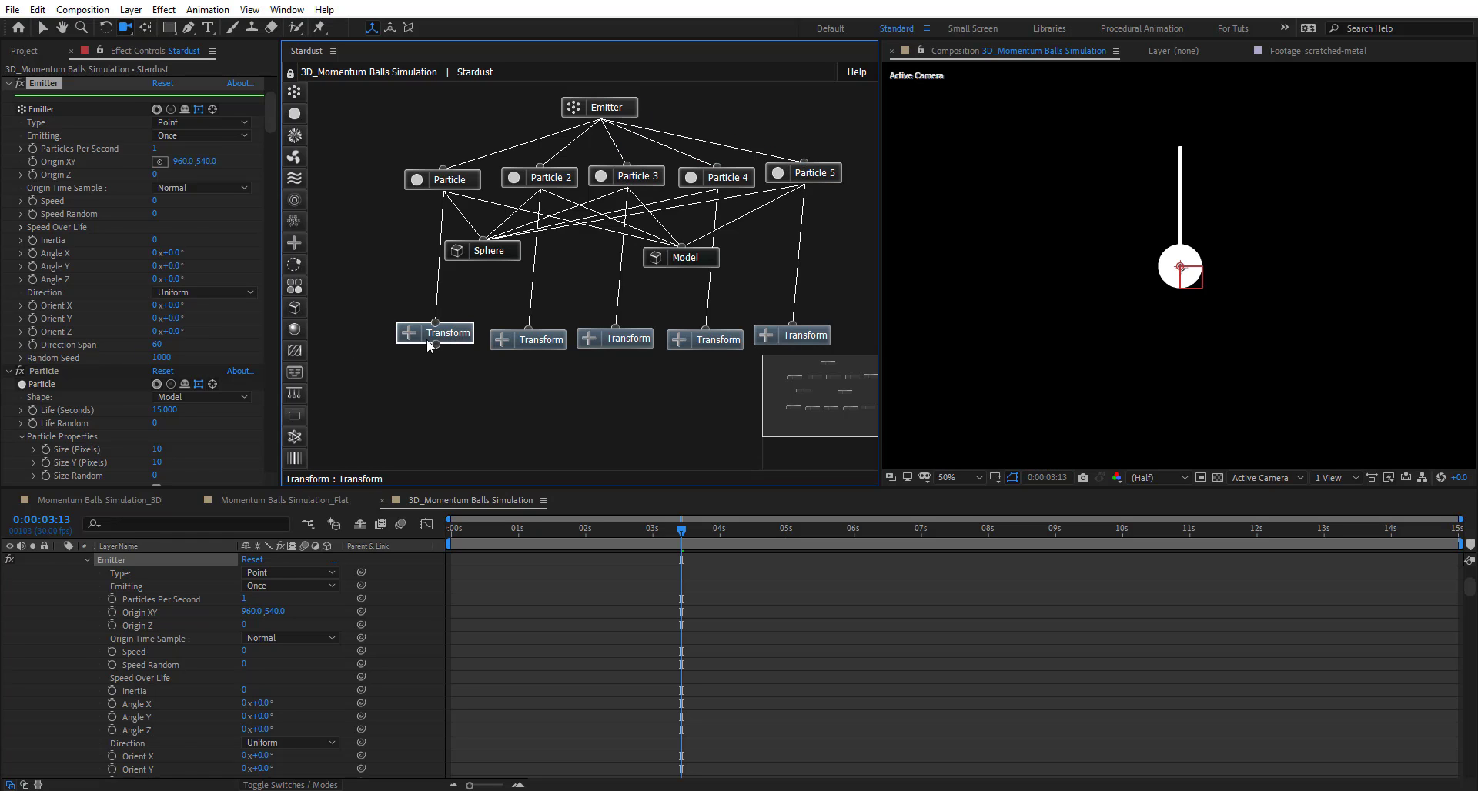
pyautogui.click(511, 343)
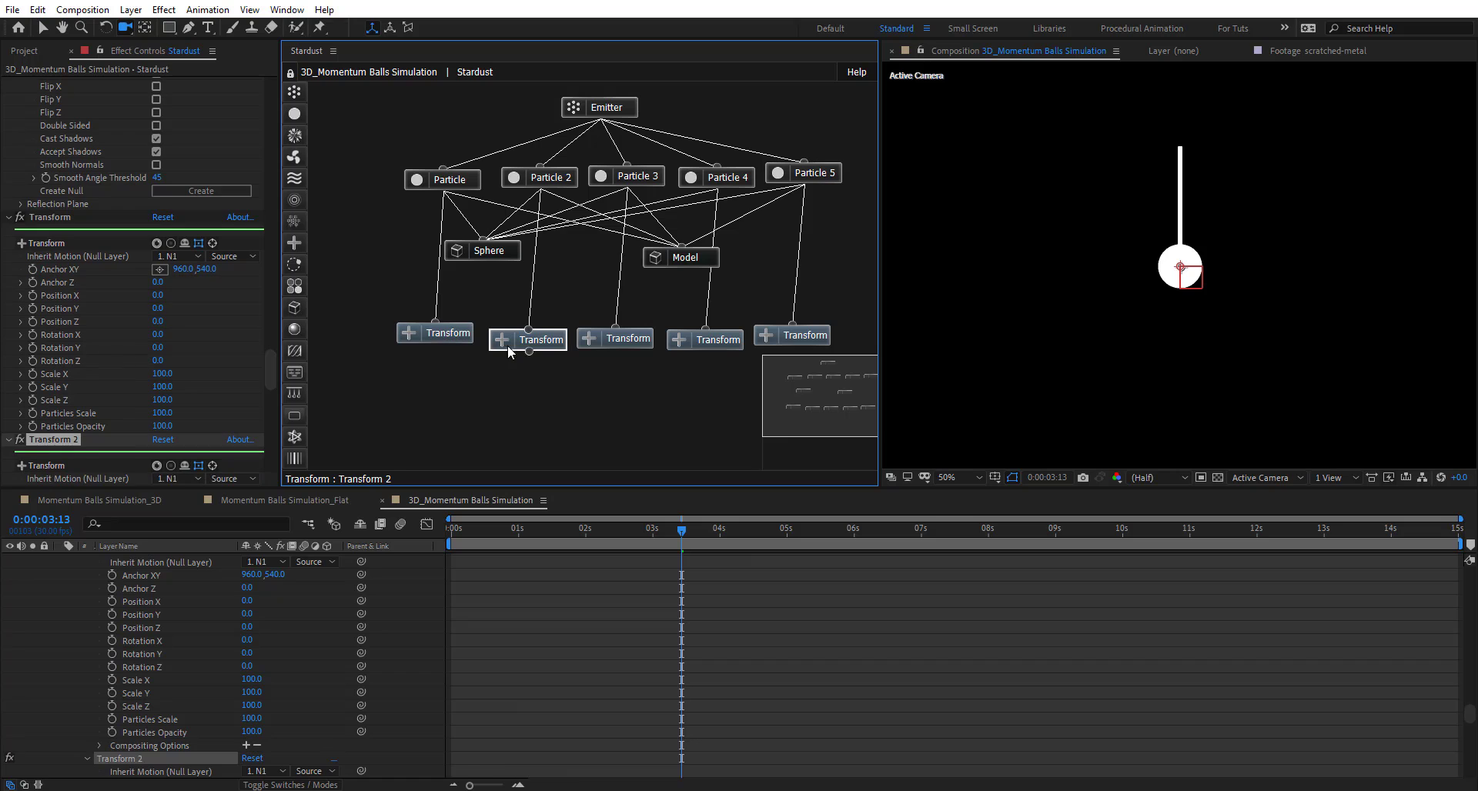
pyautogui.scroll(-3, 85, 385)
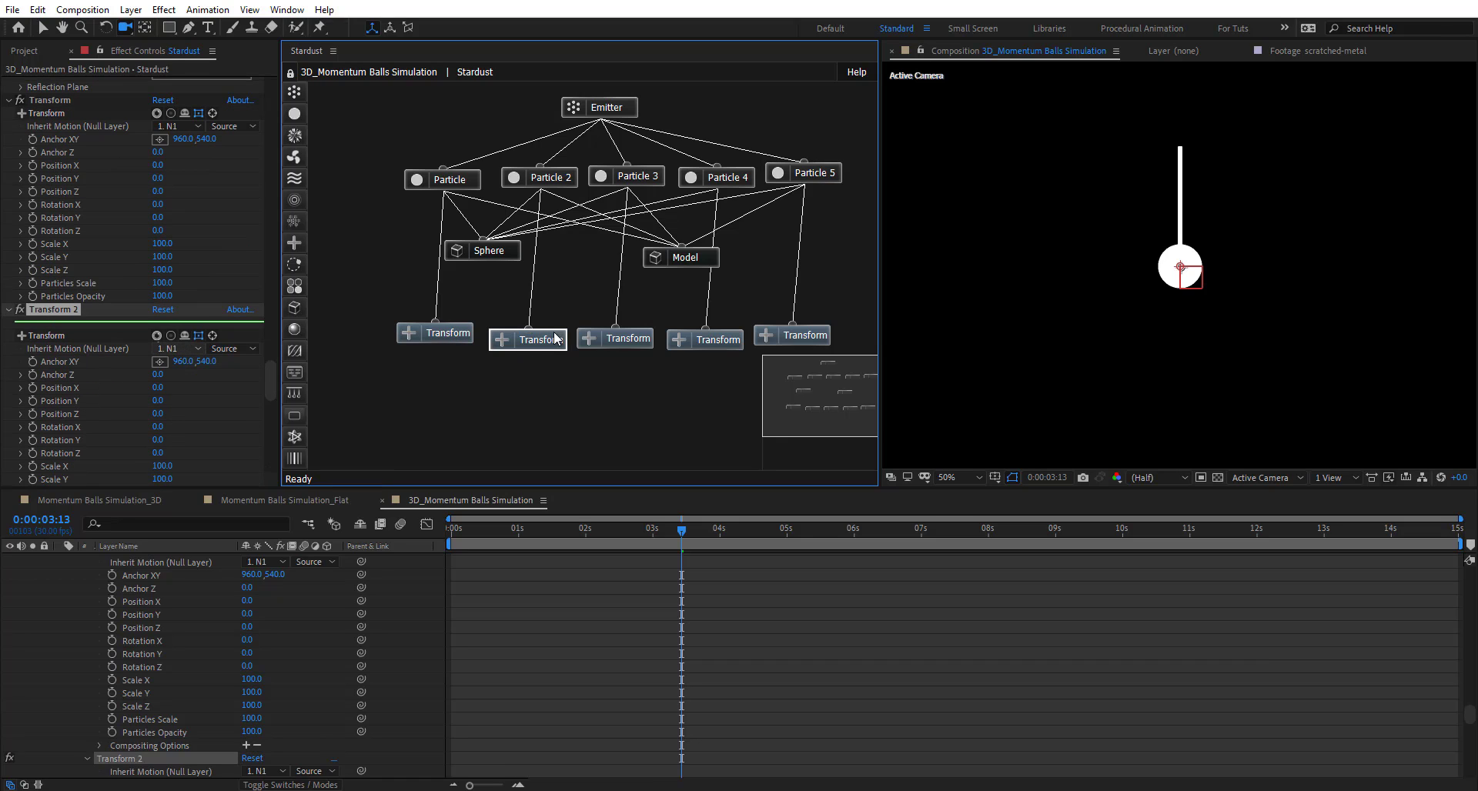
pyautogui.click(173, 349)
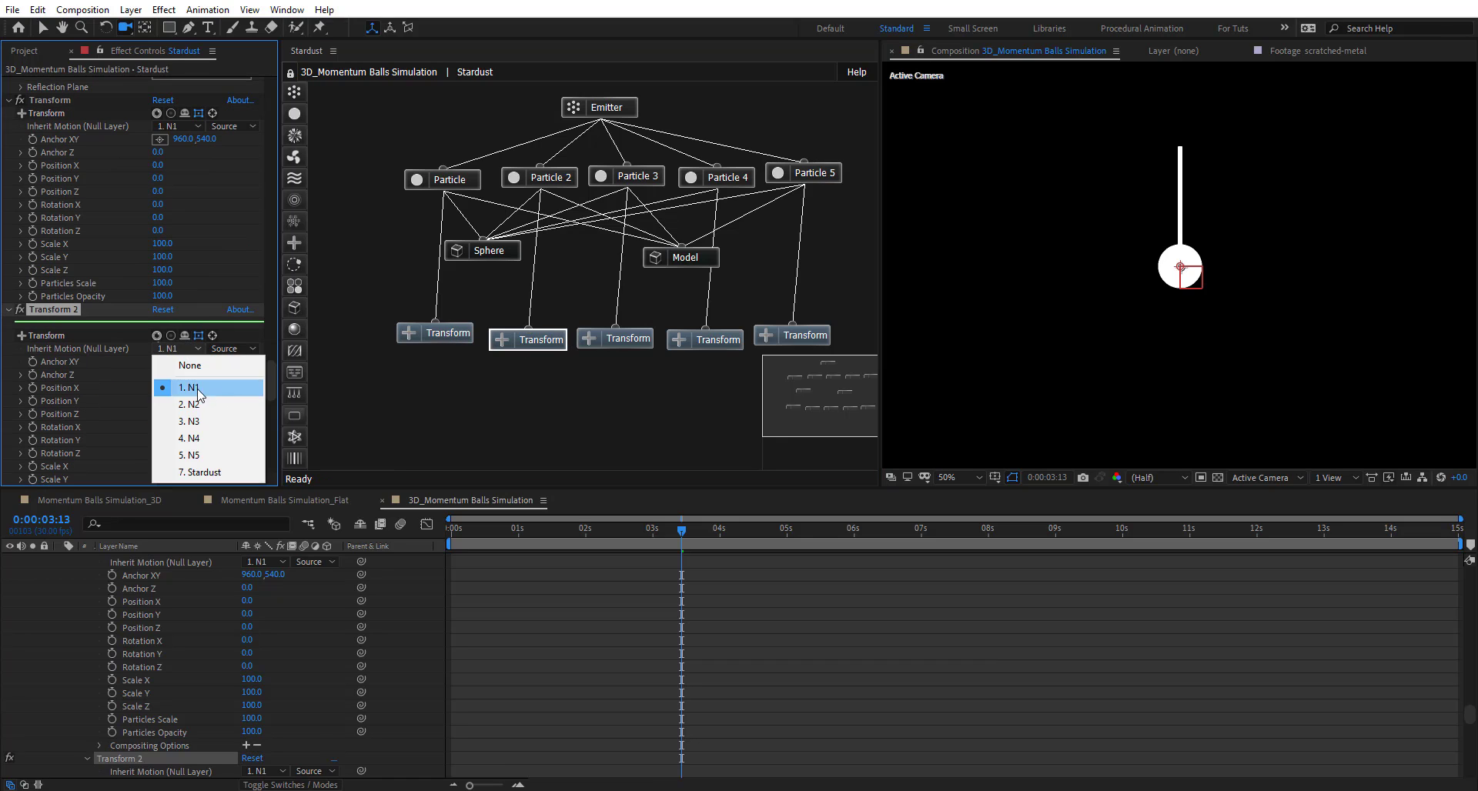
pyautogui.click(202, 401)
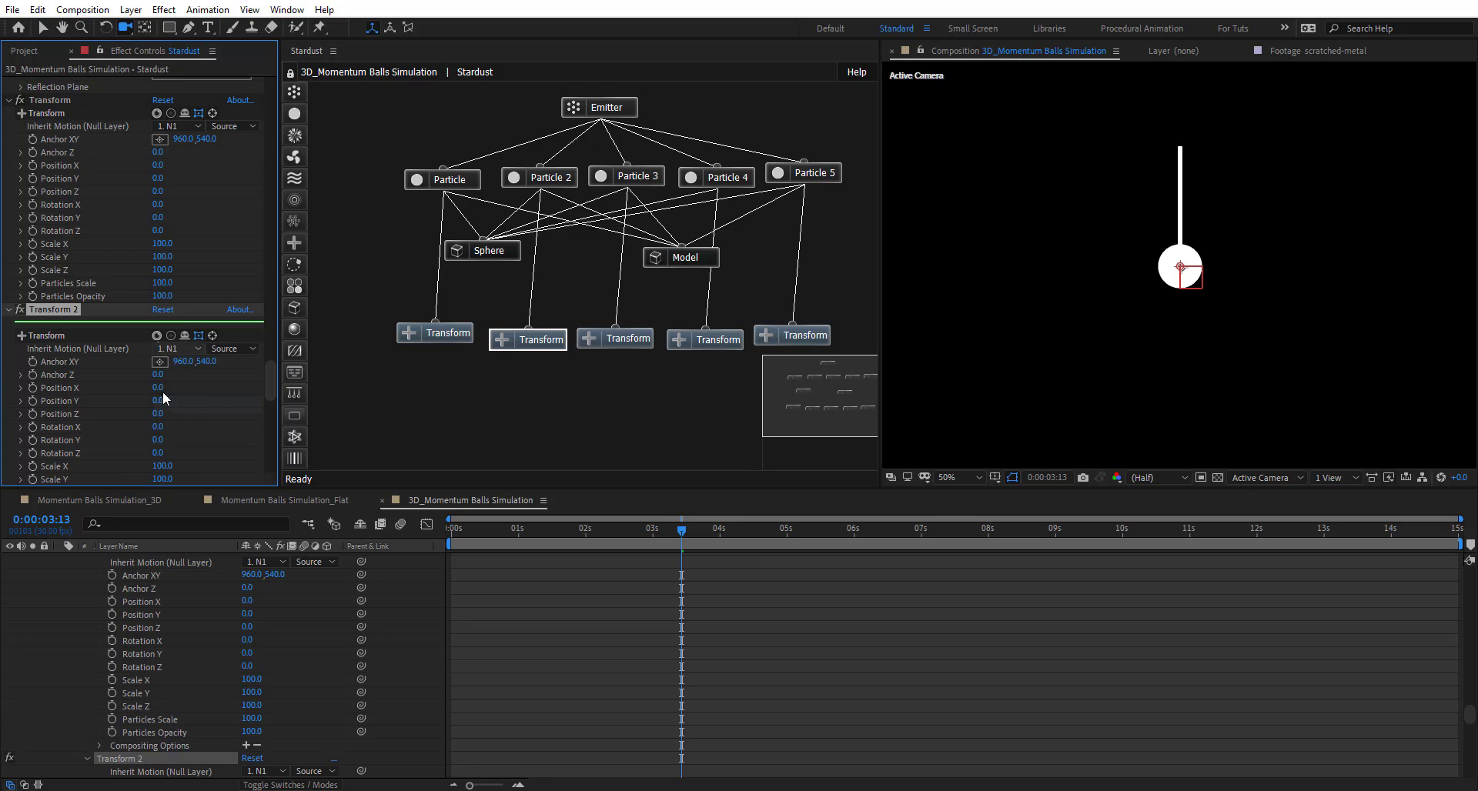
pyautogui.click(625, 338)
pyautogui.scroll(-4, 70, 363)
pyautogui.scroll(-2, 69, 363)
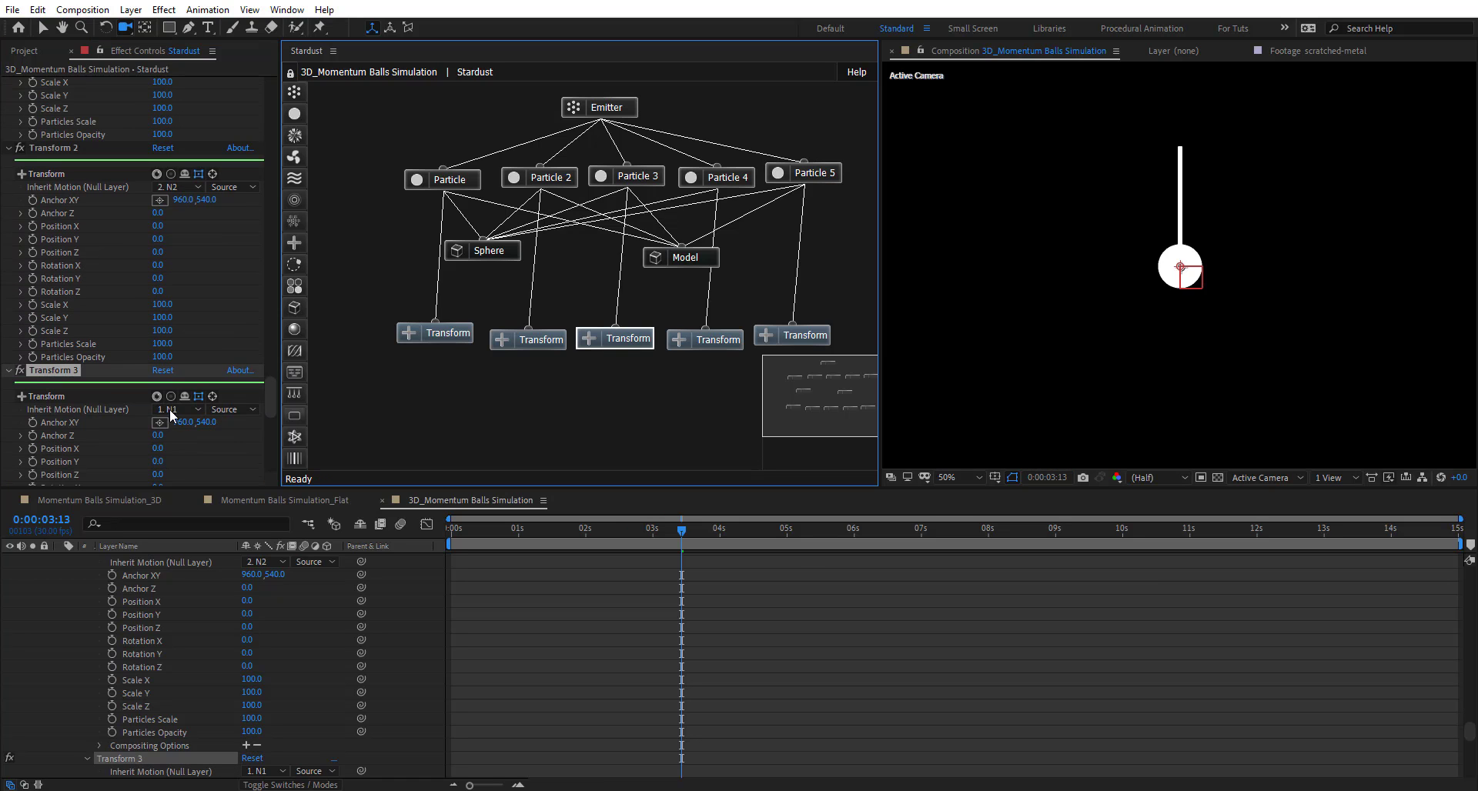
pyautogui.click(173, 410)
pyautogui.click(202, 479)
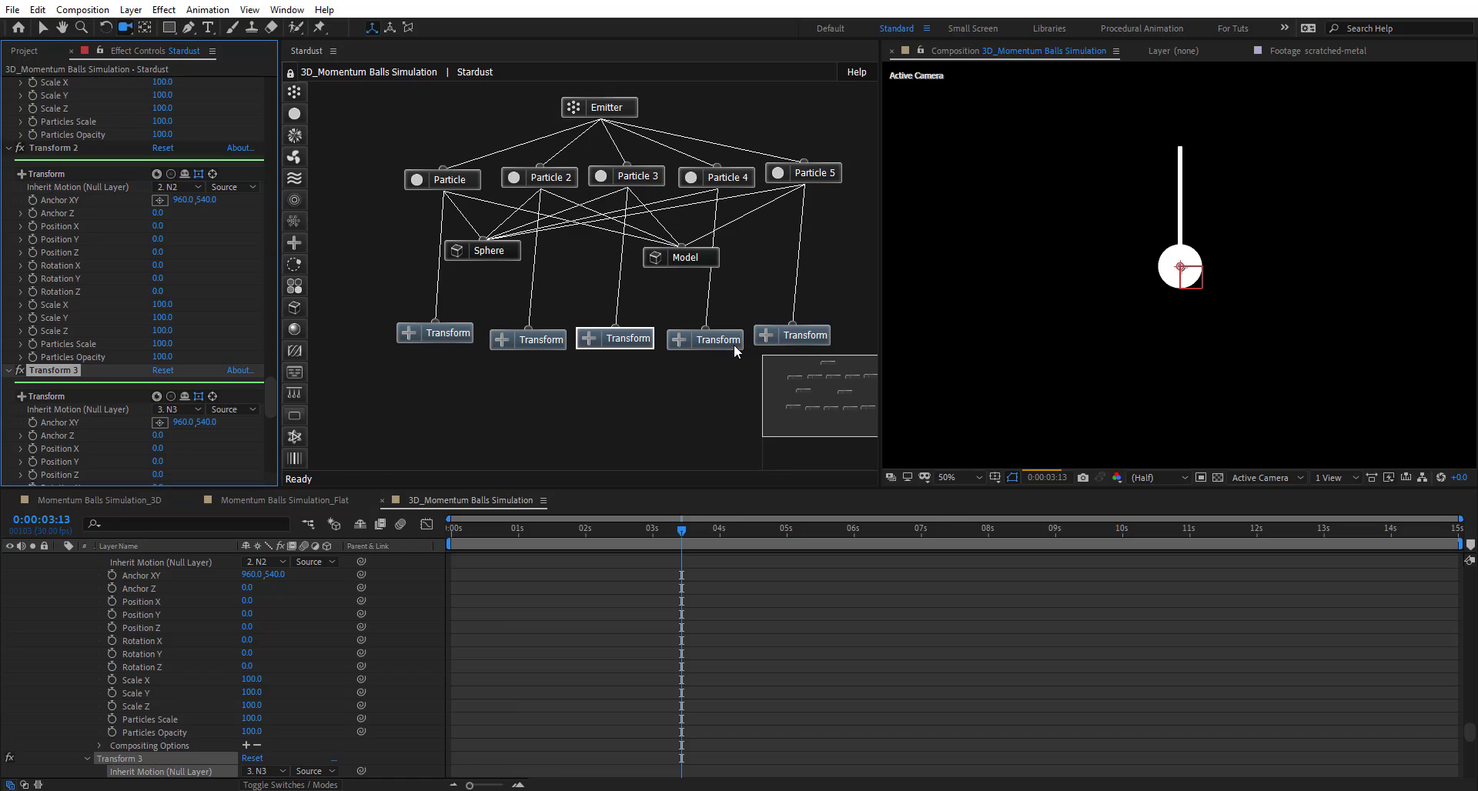
# - Set Transform 4's Inherit Motion null to N4 and Transform 5's to N5
pyautogui.click(733, 344)
pyautogui.scroll(-5, 53, 381)
pyautogui.click(177, 419)
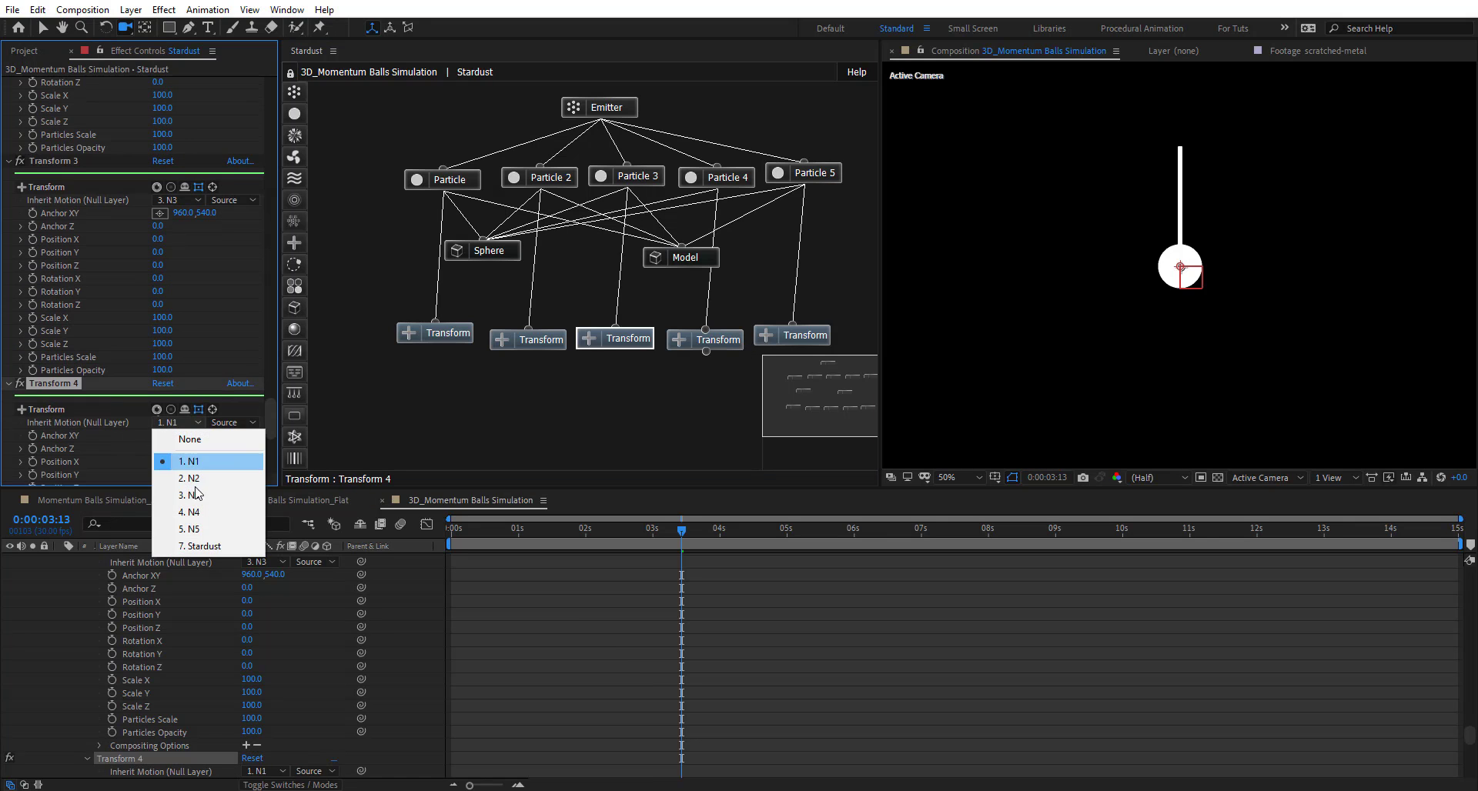
pyautogui.click(184, 510)
pyautogui.click(799, 336)
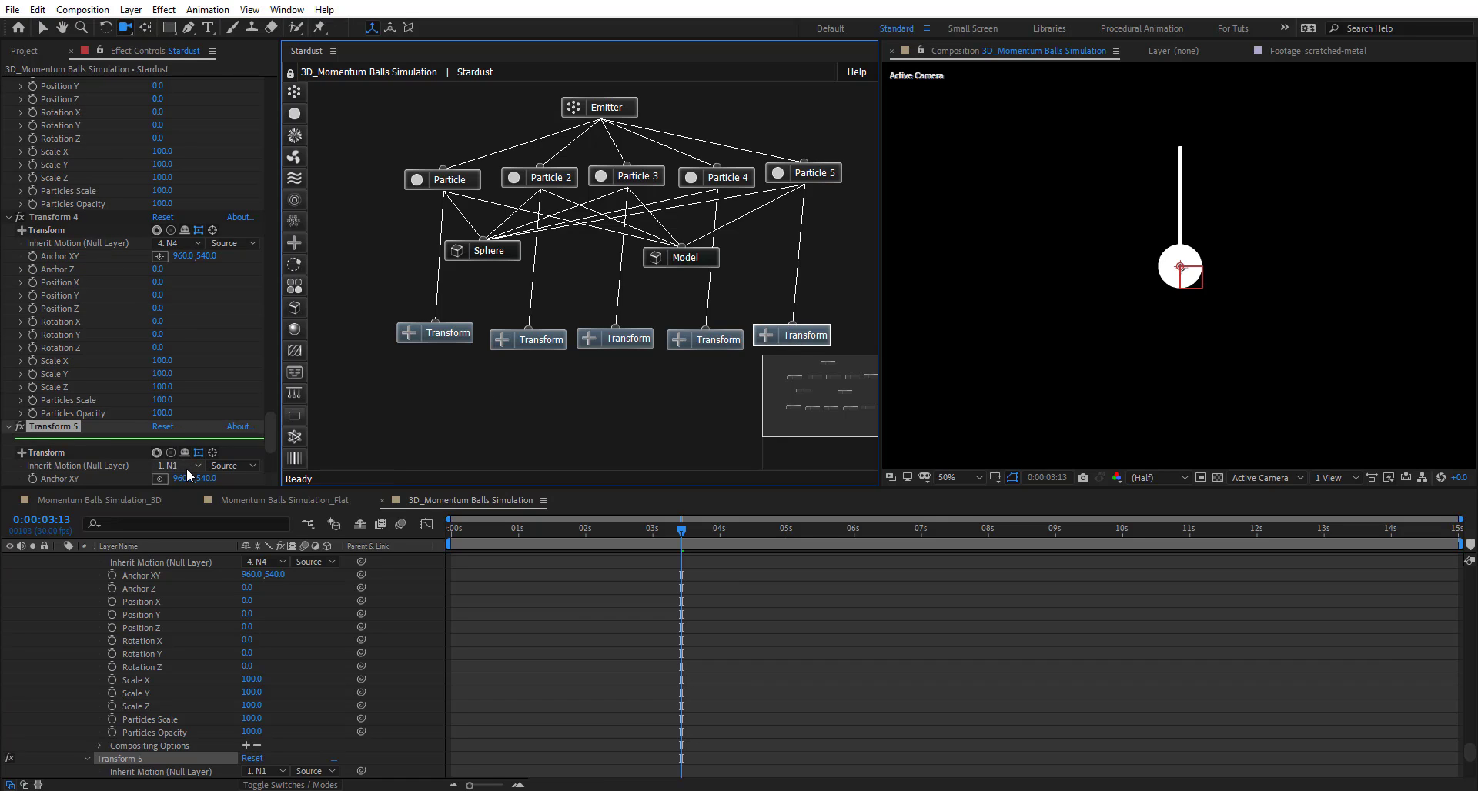
pyautogui.click(186, 466)
pyautogui.click(192, 571)
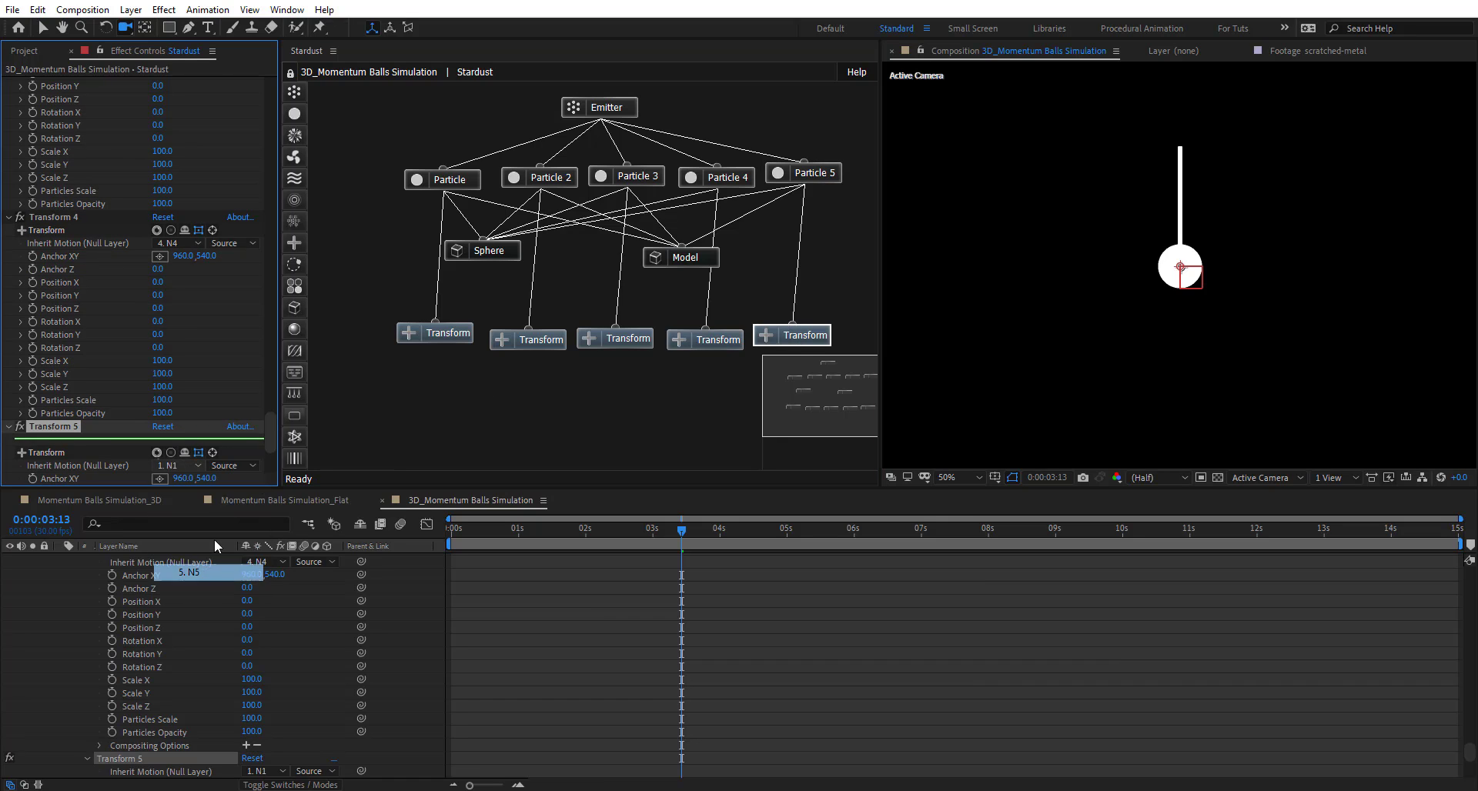
pyautogui.moveTo(272, 431); pyautogui.dragTo(267, 385)
pyautogui.click(525, 423)
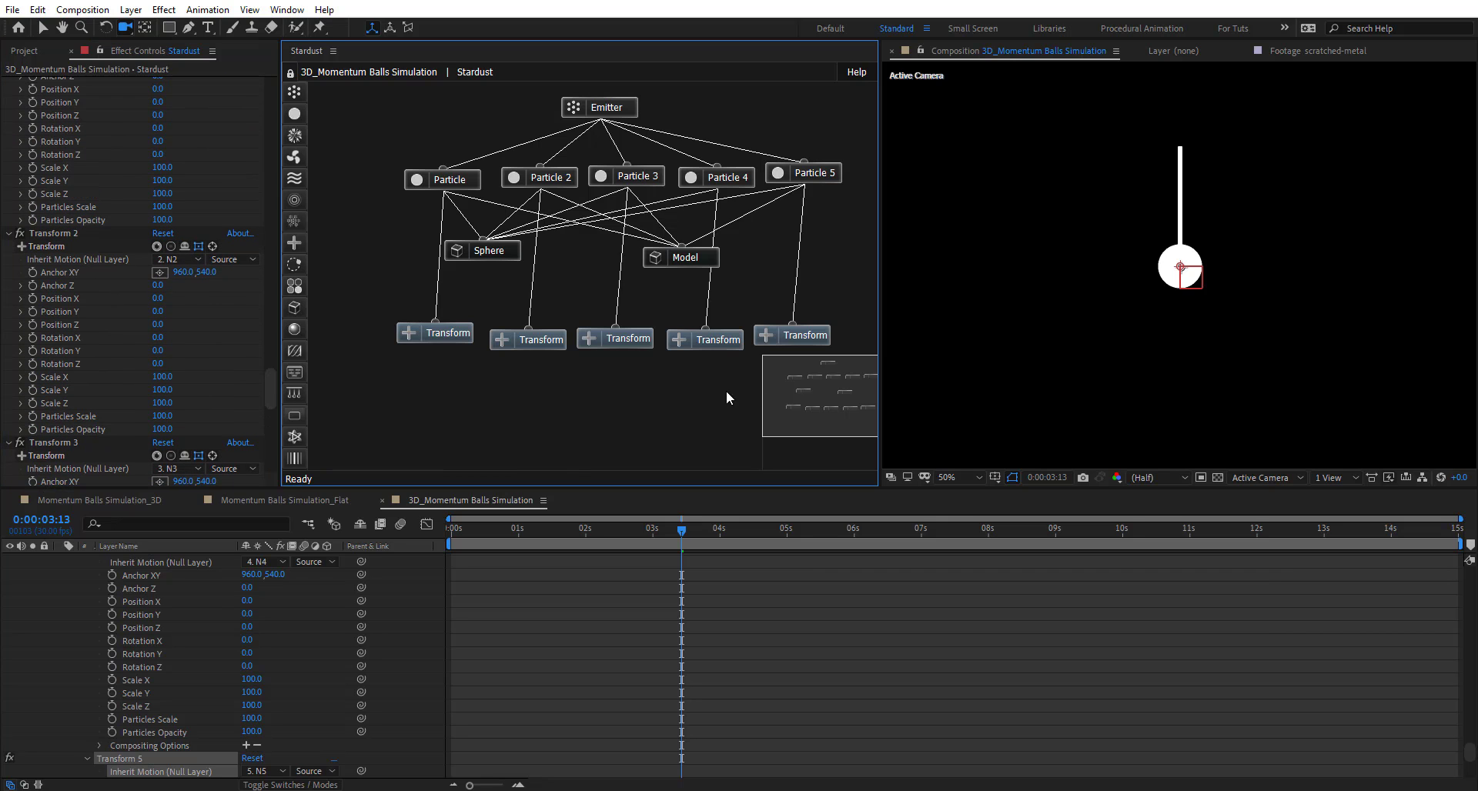
pyautogui.scroll(15, 212, 595)
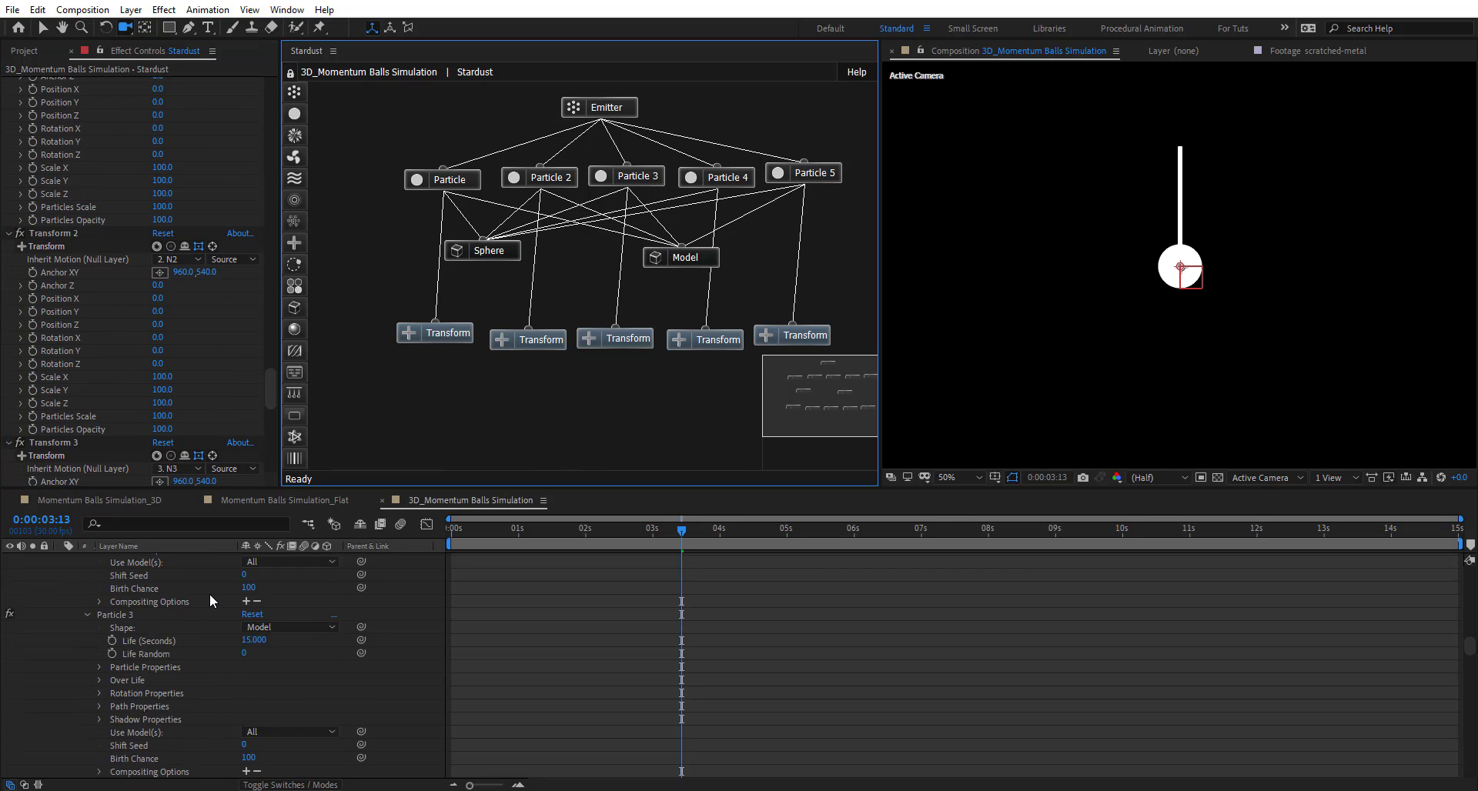
pyautogui.scroll(8, 209, 593)
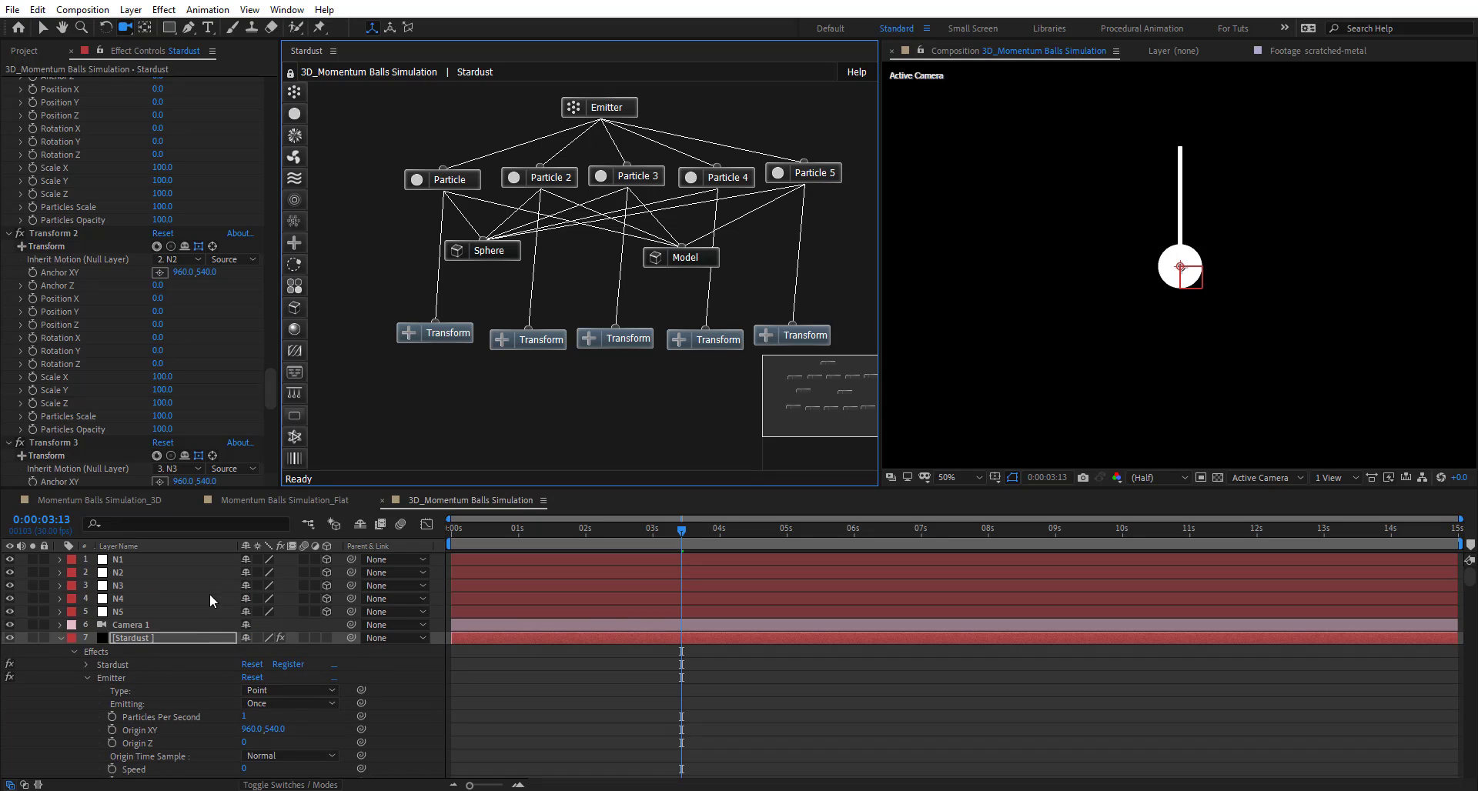
# - Slide N2's ball right until it touches N1's ball, then set Position X to 1161
pyautogui.click(59, 638)
pyautogui.click(140, 561)
pyautogui.click(127, 574)
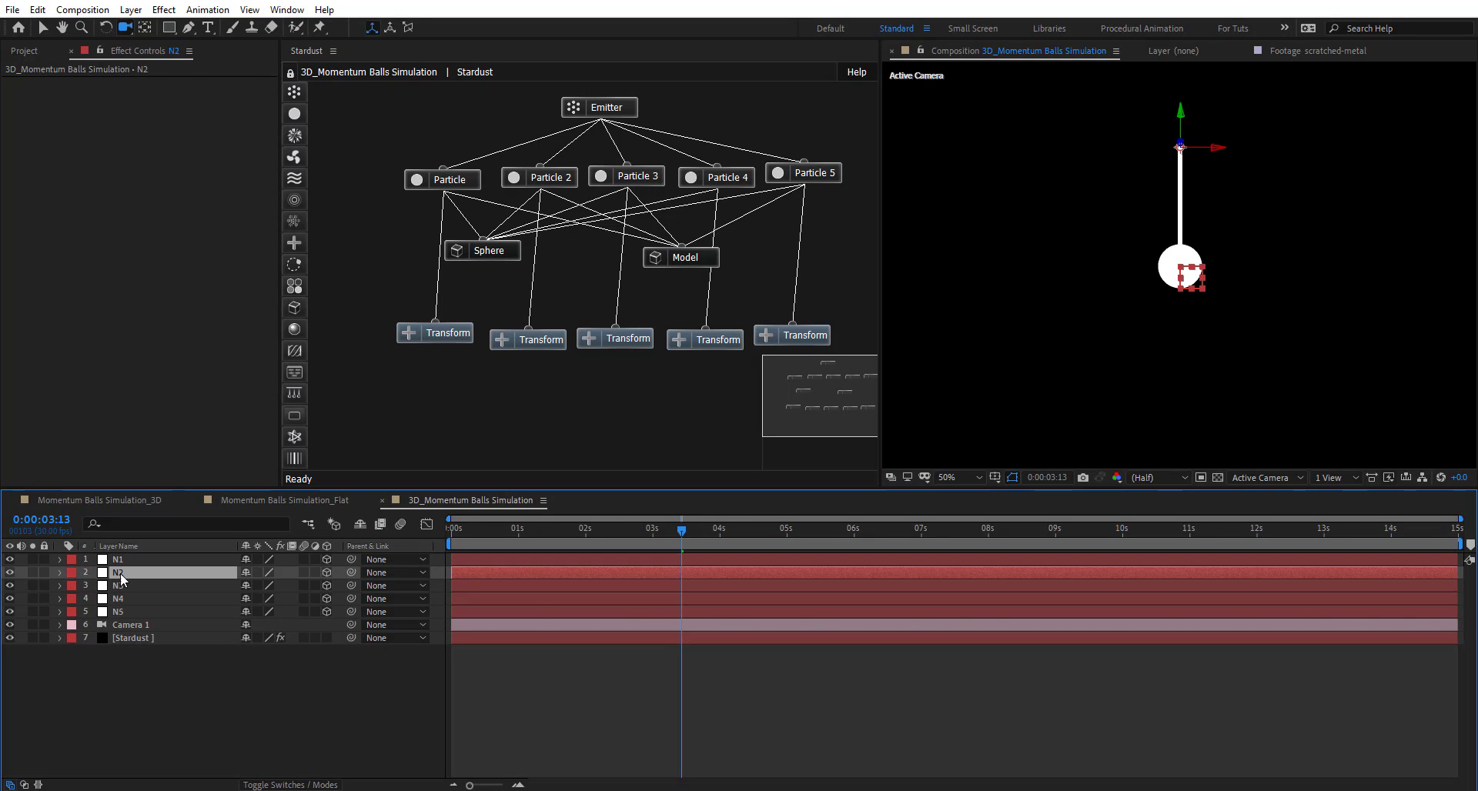
pyautogui.press('p')
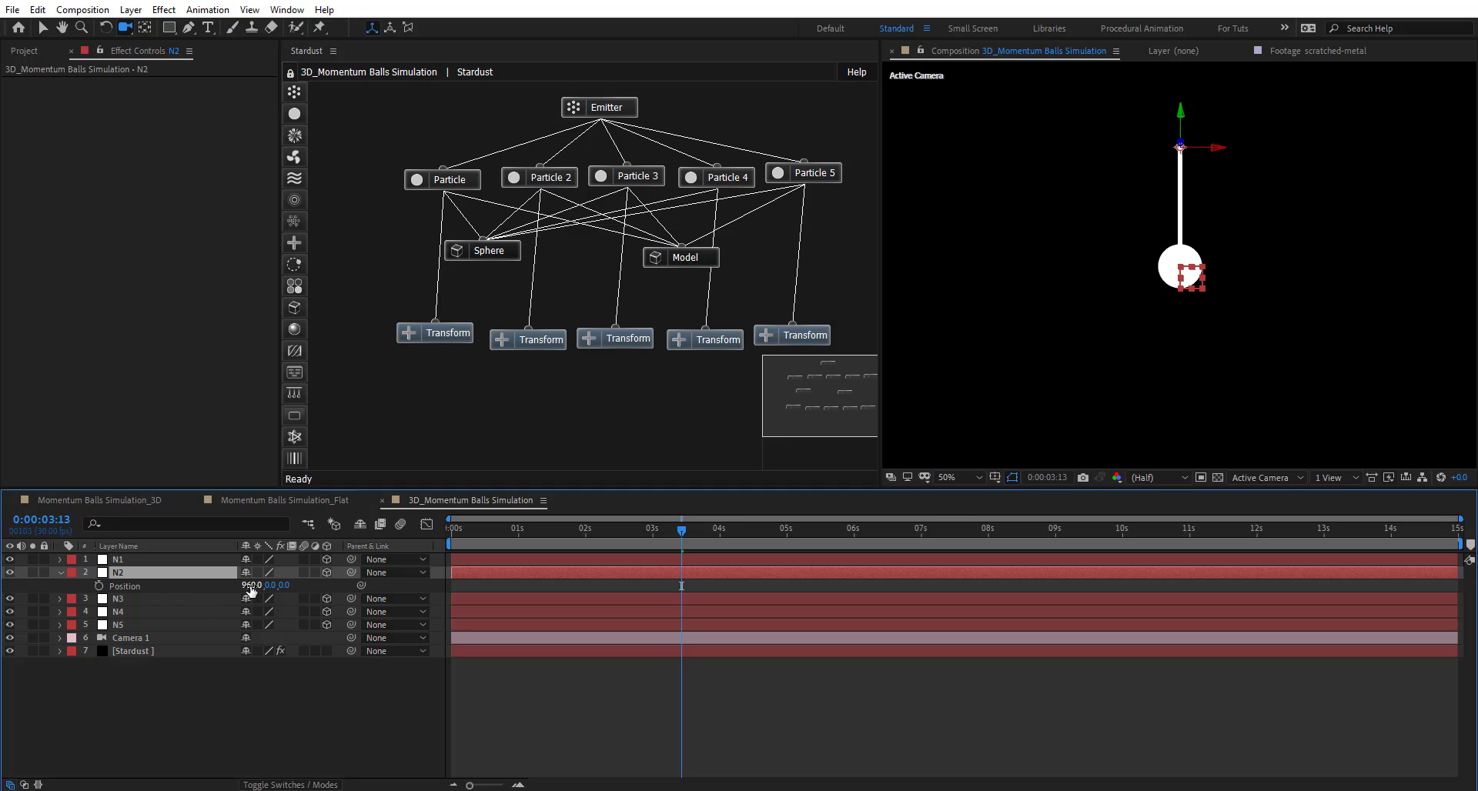
pyautogui.moveTo(252, 589); pyautogui.dragTo(390, 592)
pyautogui.scroll(4, 1164, 272)
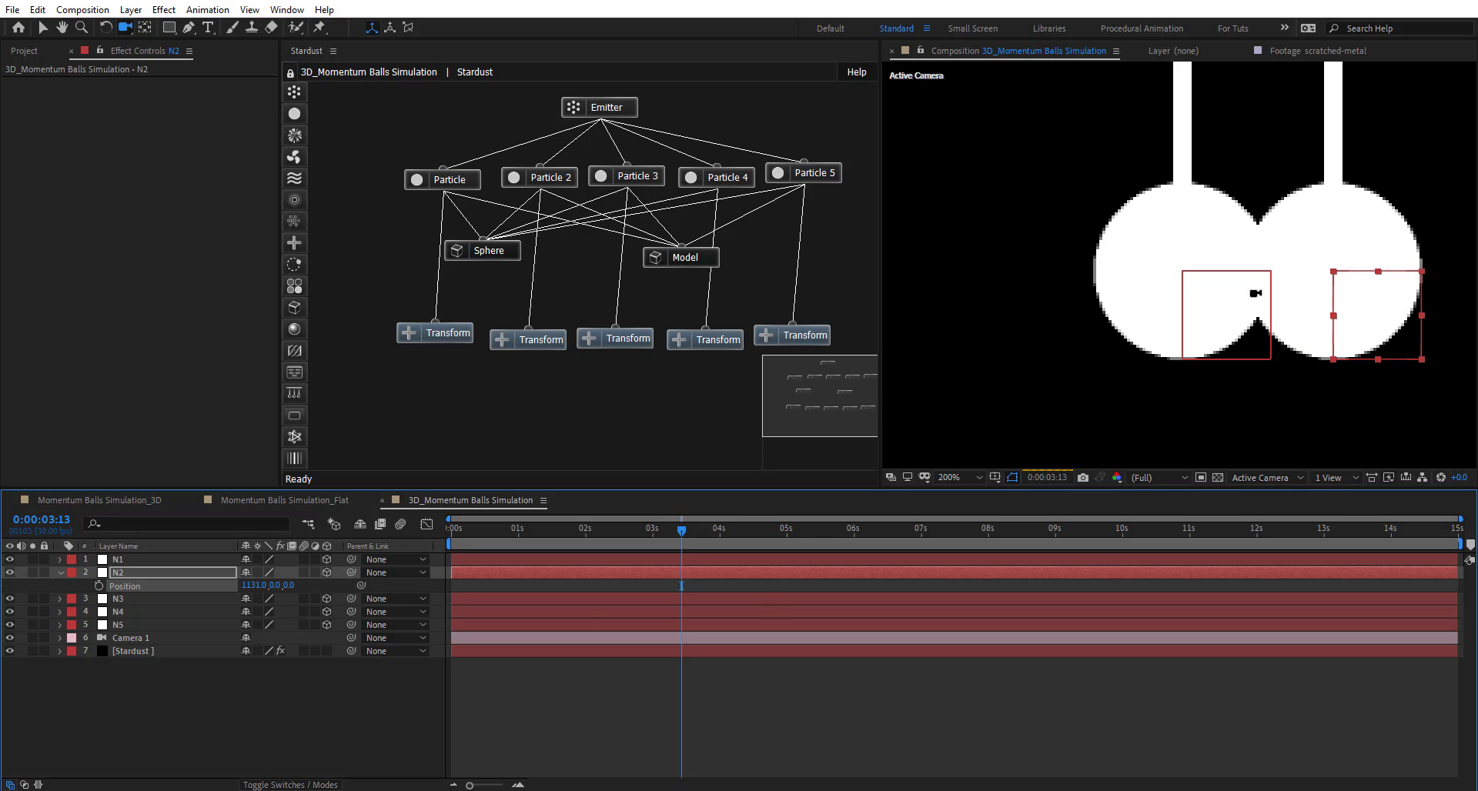
pyautogui.moveTo(1164, 271); pyautogui.dragTo(1129, 291)
pyautogui.scroll(1, 1136, 291)
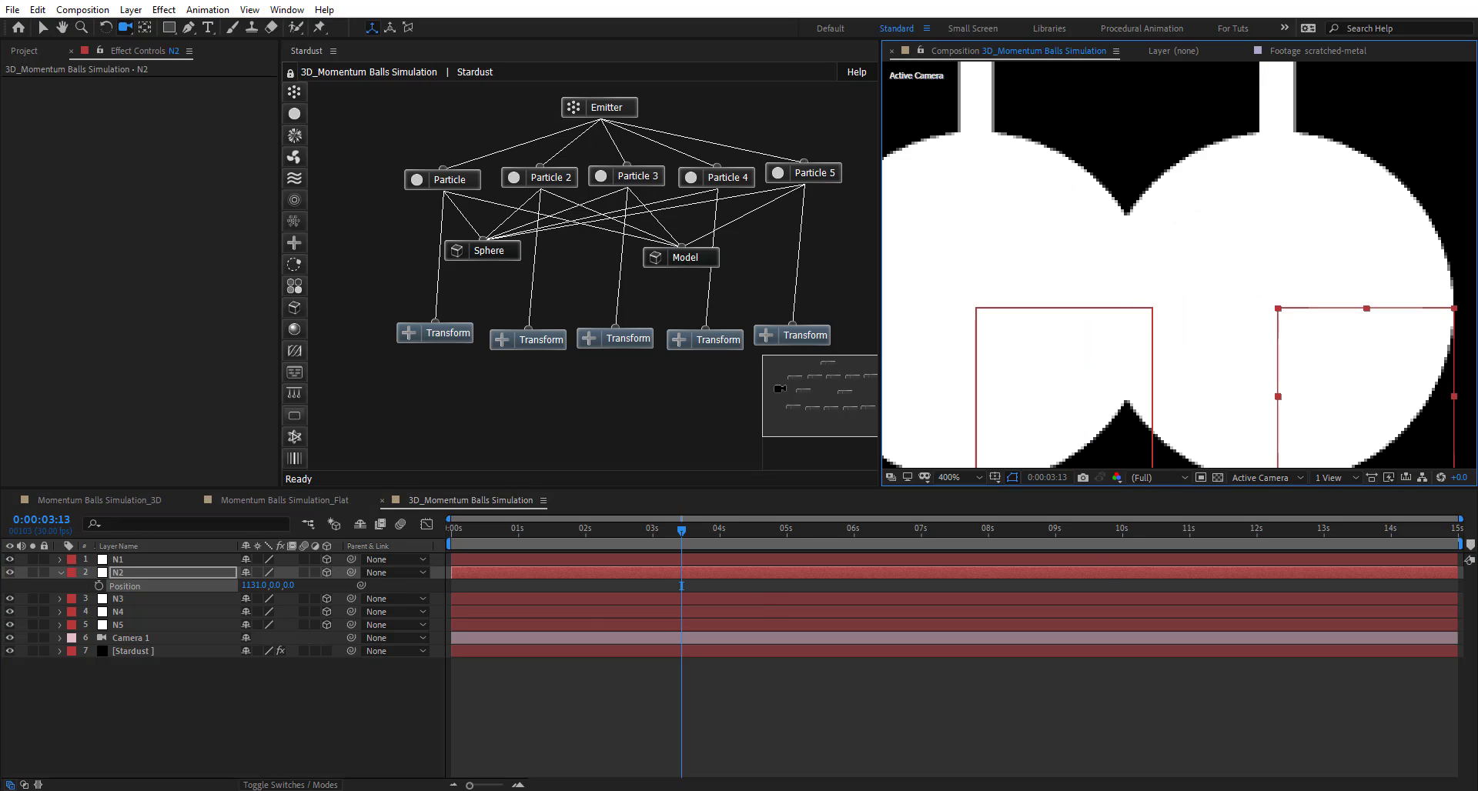
pyautogui.moveTo(254, 585); pyautogui.dragTo(475, 582)
pyautogui.click(267, 587)
pyautogui.write('1161')
pyautogui.press('Return')
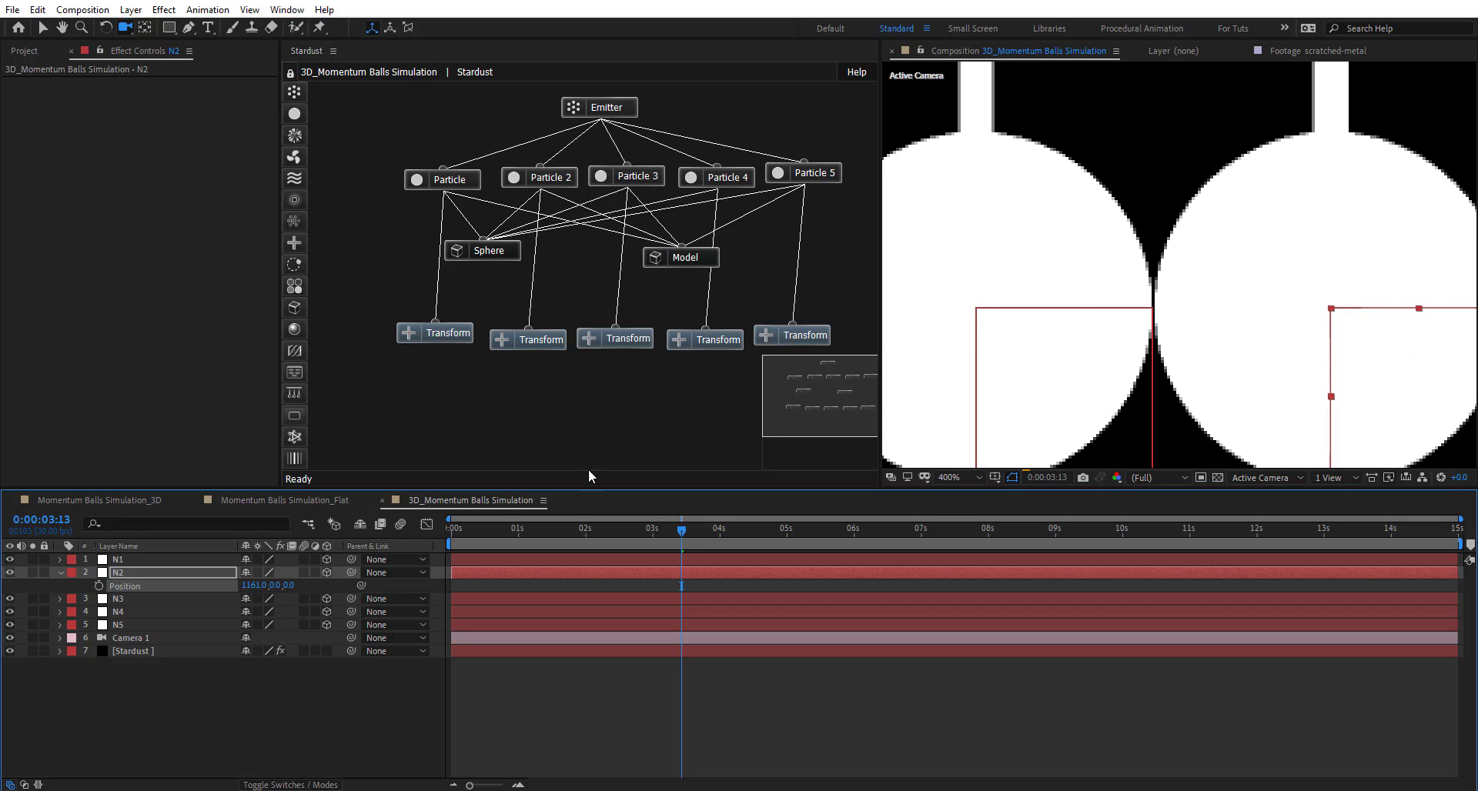
# - Compare against N1's X of 960 to get the 201-pixel spacing, keeping N2 at 1161
pyautogui.click(155, 559)
pyautogui.press('p')
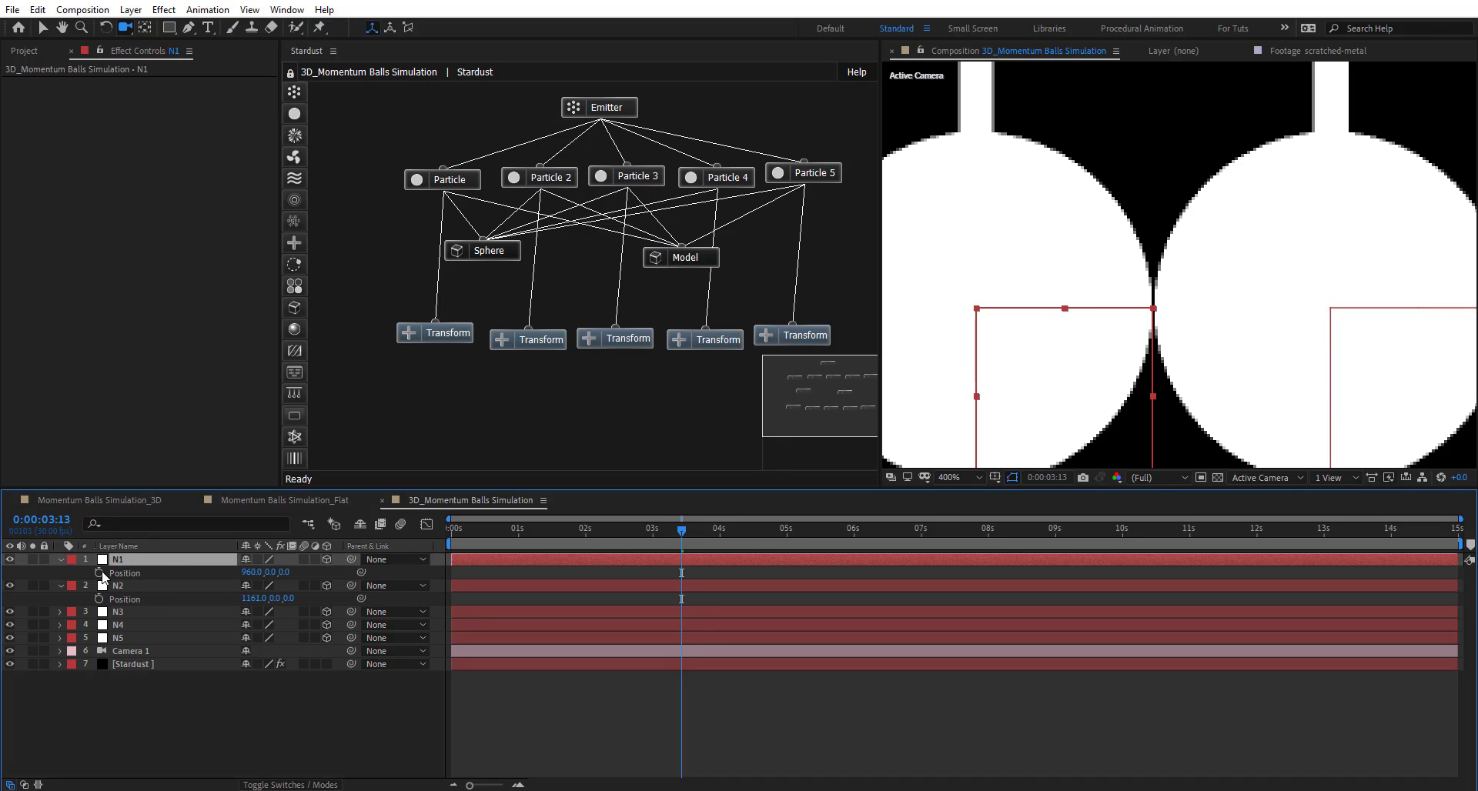
pyautogui.click(251, 573)
pyautogui.click(258, 599)
pyautogui.click(266, 599)
pyautogui.write('-960')
pyautogui.click(207, 611)
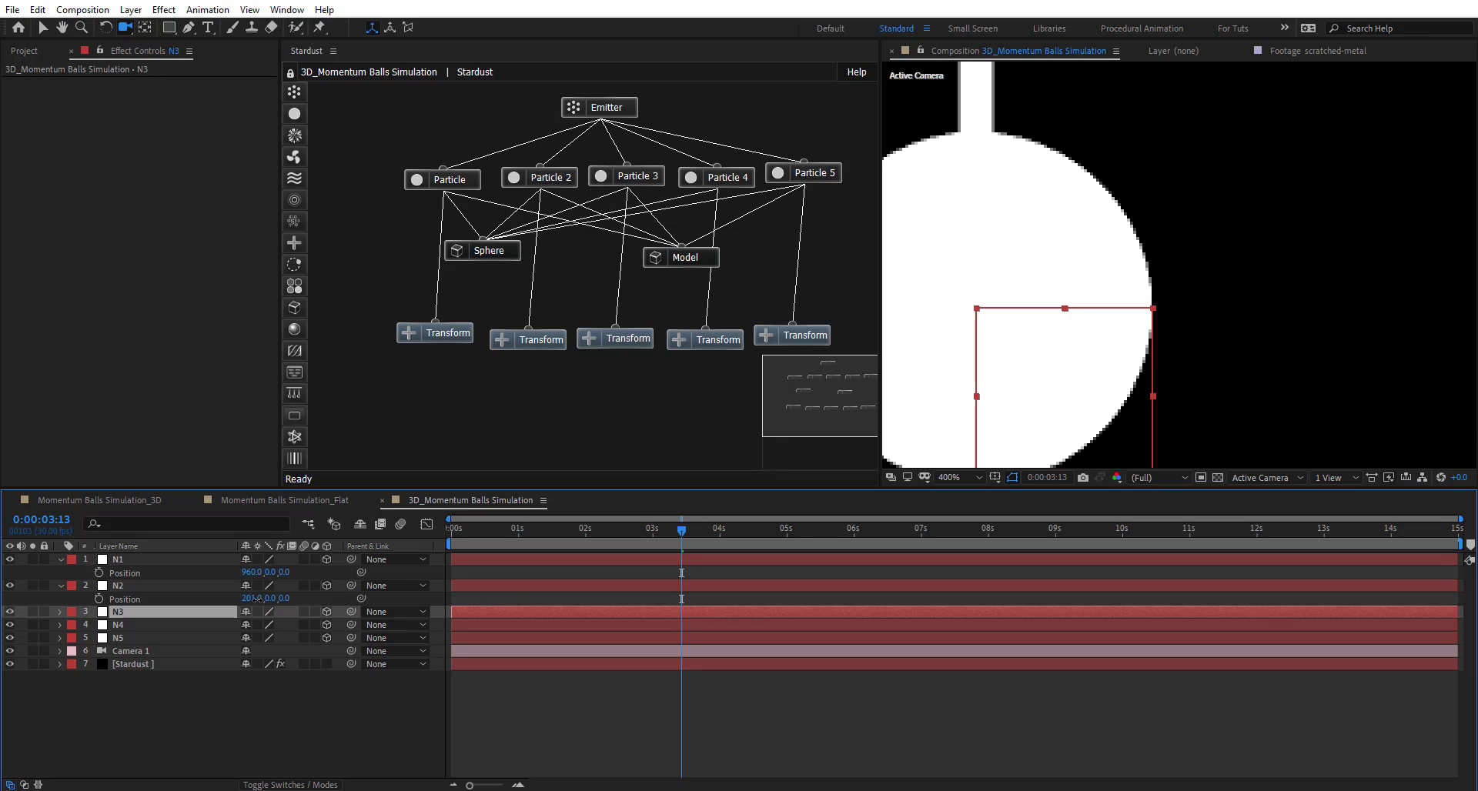
pyautogui.click(254, 599)
pyautogui.click(209, 595)
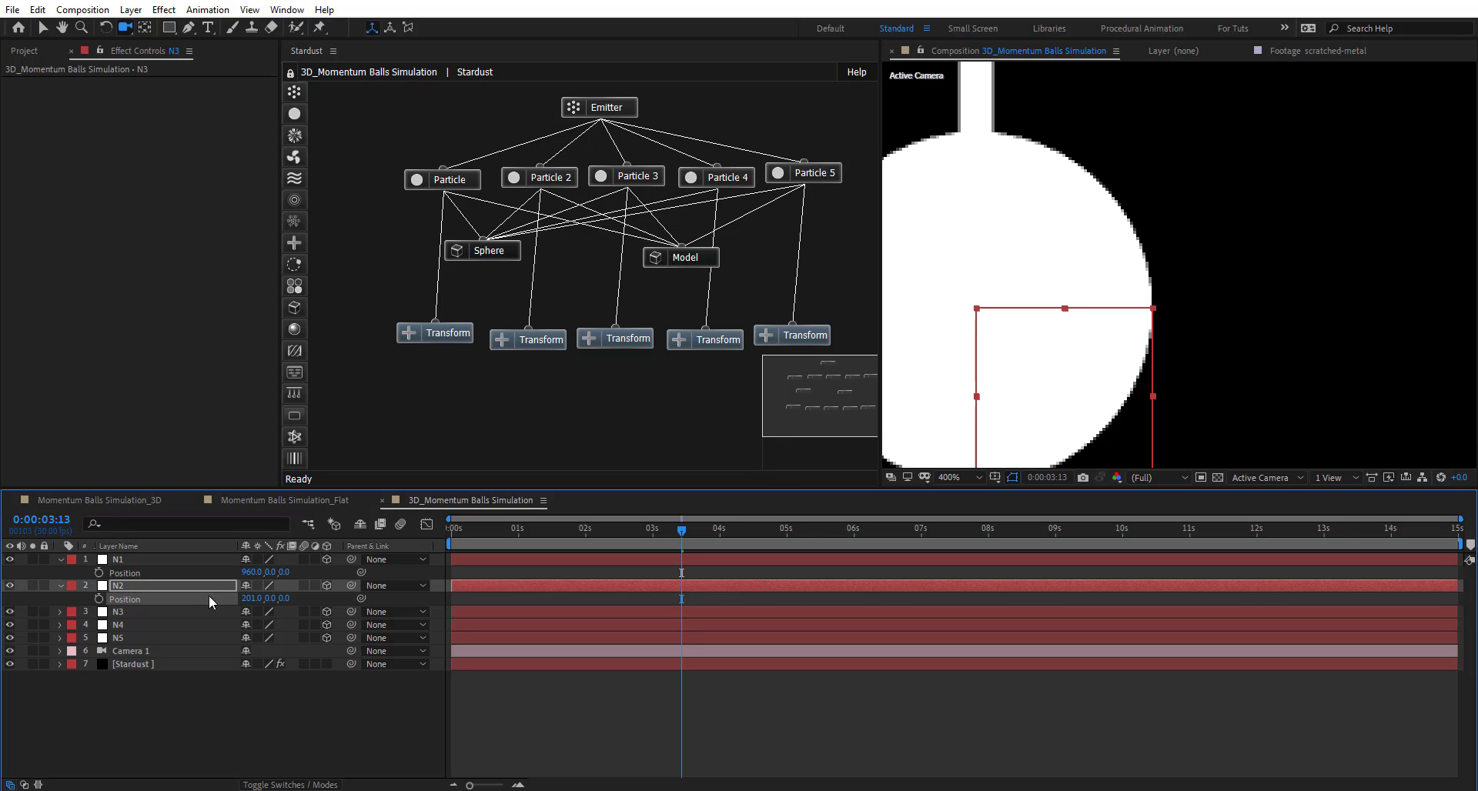
pyautogui.hotkey('ctrl', 'z')
pyautogui.click(210, 596)
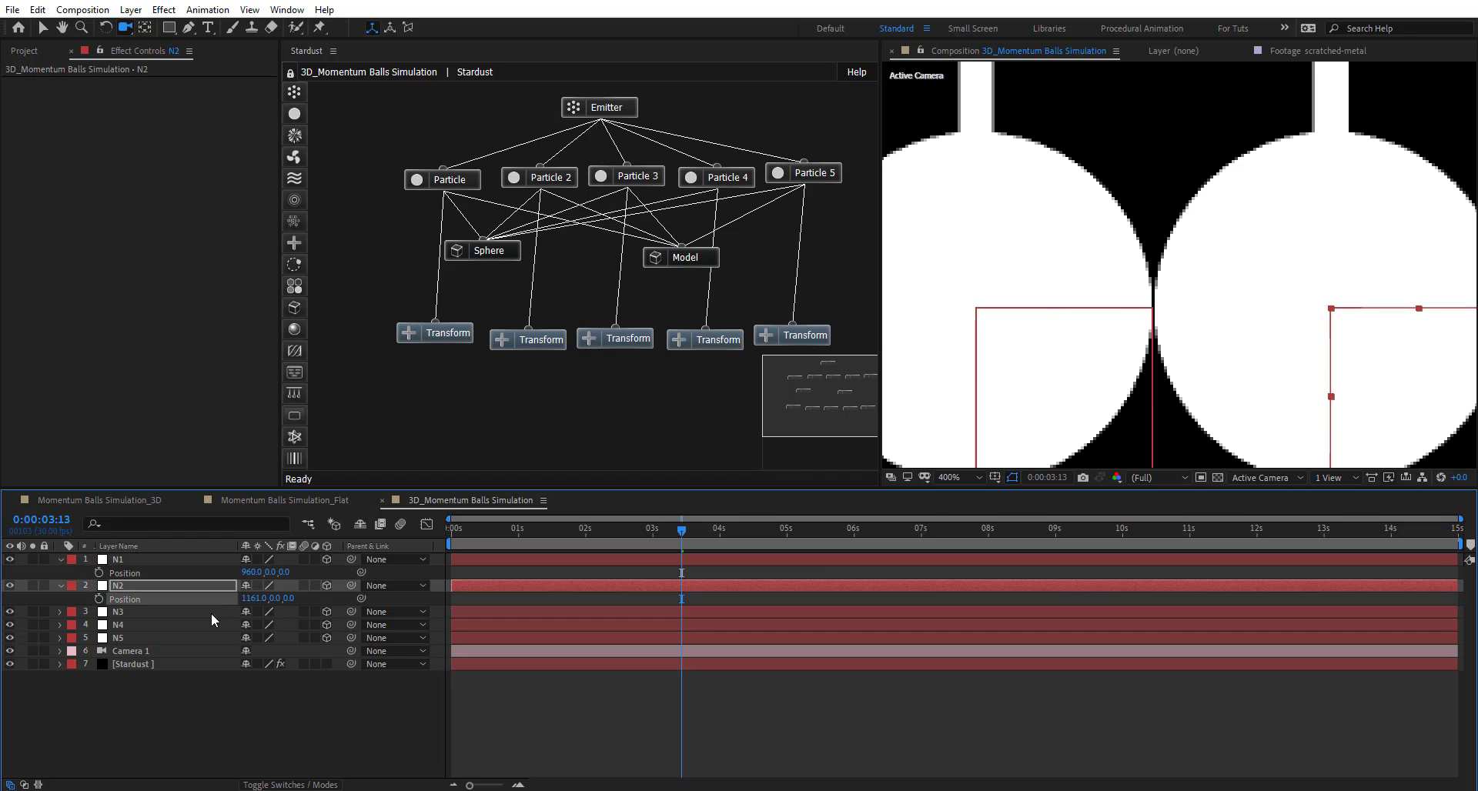
pyautogui.click(181, 613)
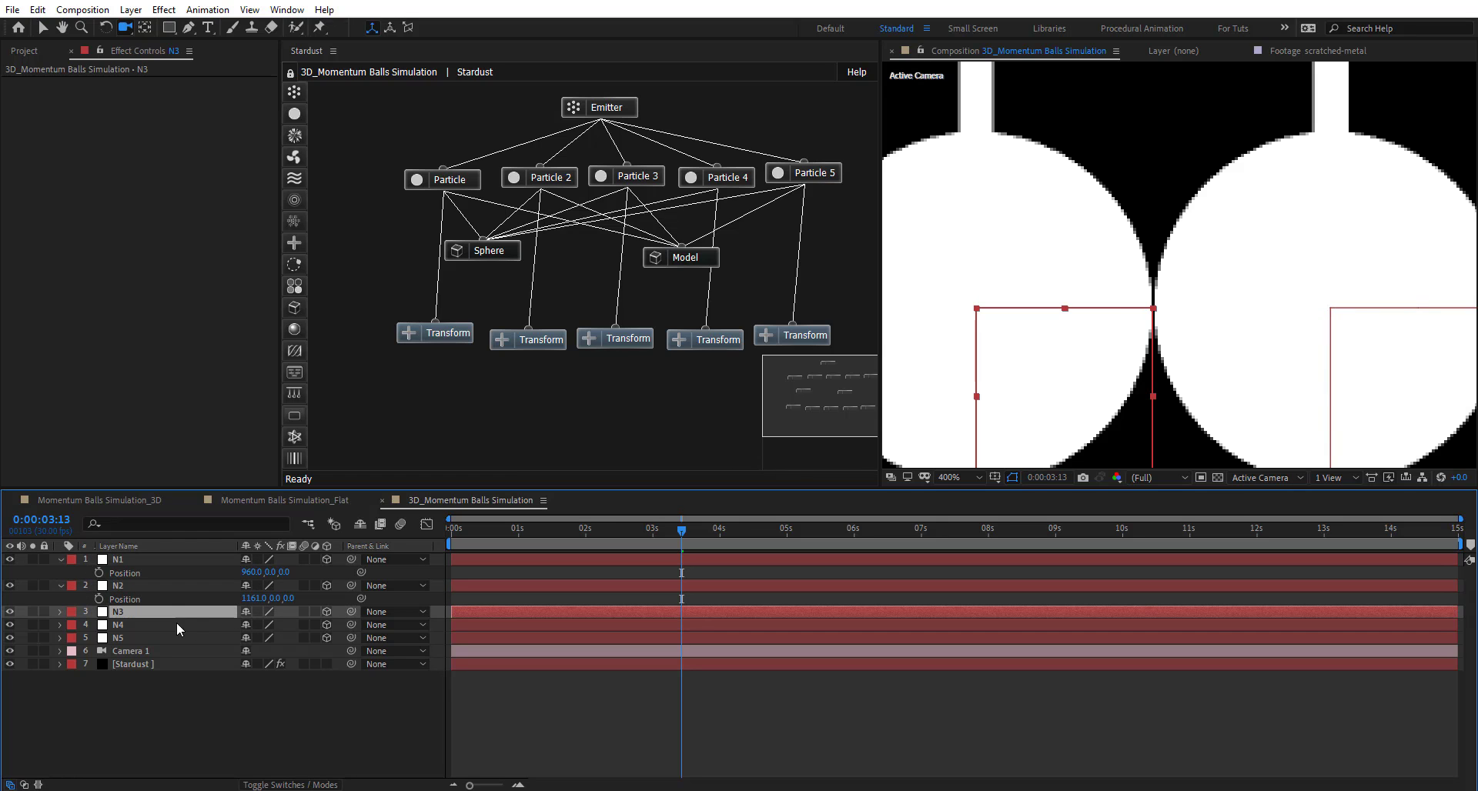
# - Set N3's Position X to 1161+201 (1362) and N4's to 1362+201 (1563)
pyautogui.press('p')
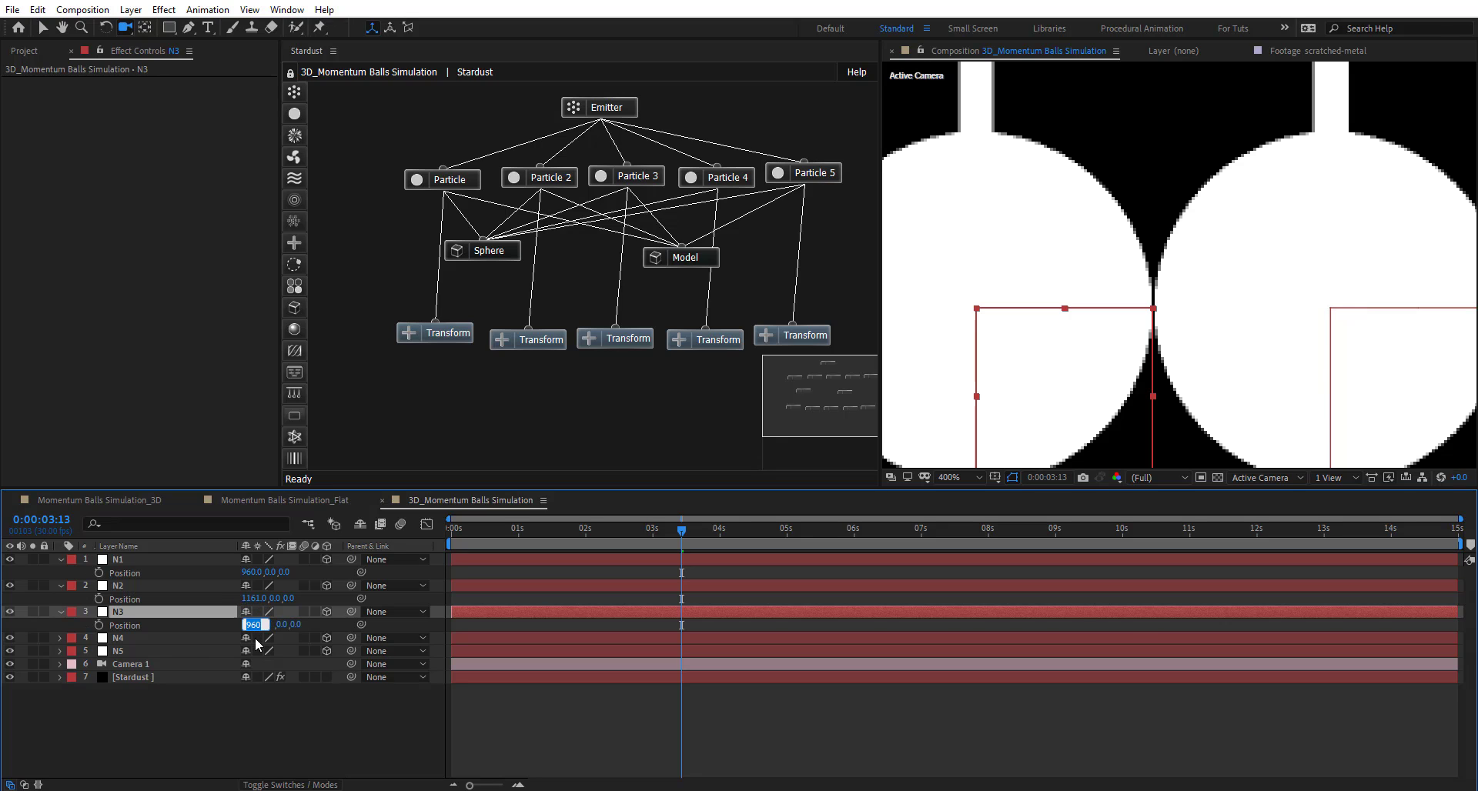
pyautogui.write('1161')
pyautogui.write('+201')
pyautogui.press('Return')
pyautogui.scroll(-2, 949, 315)
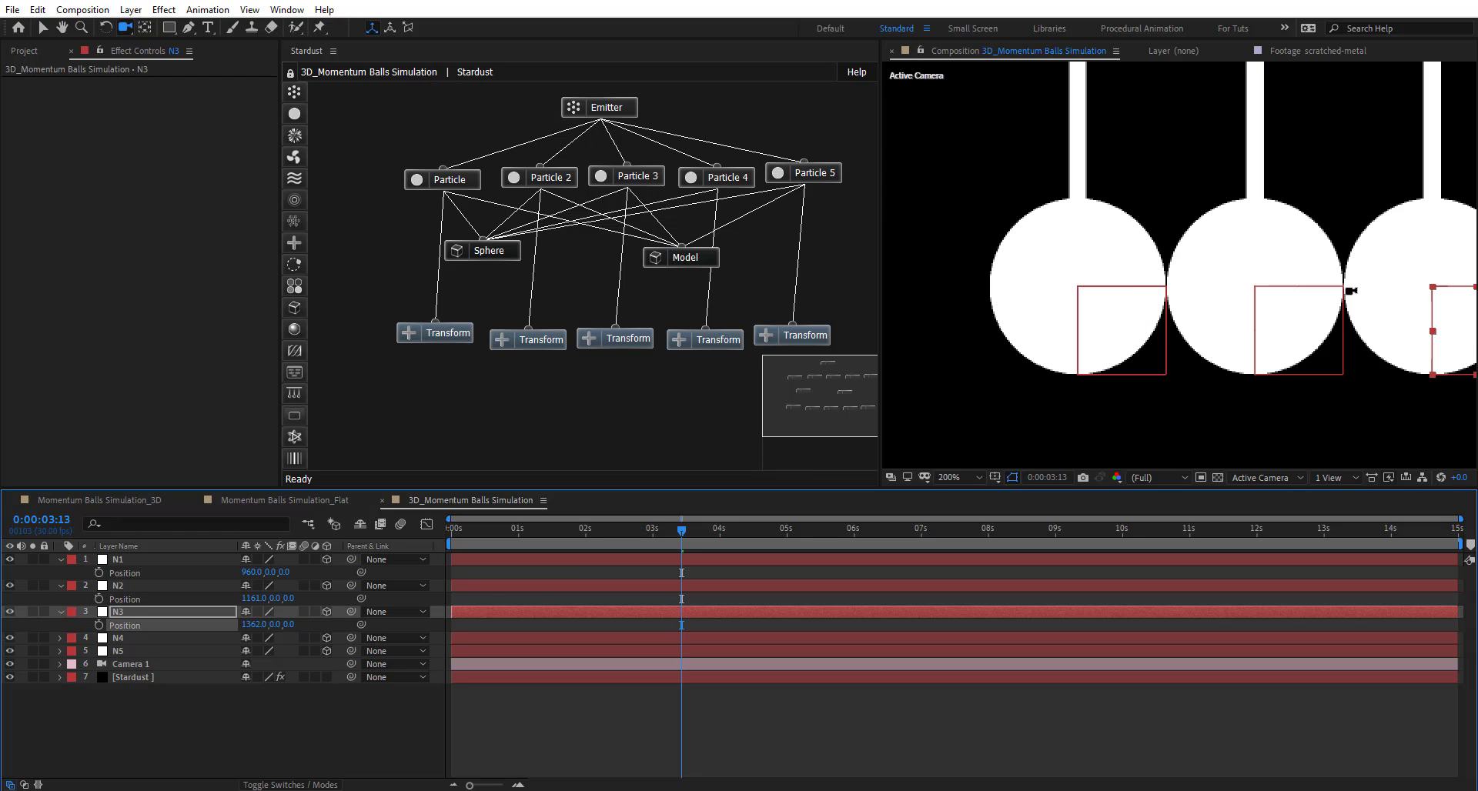
pyautogui.scroll(-2, 1144, 286)
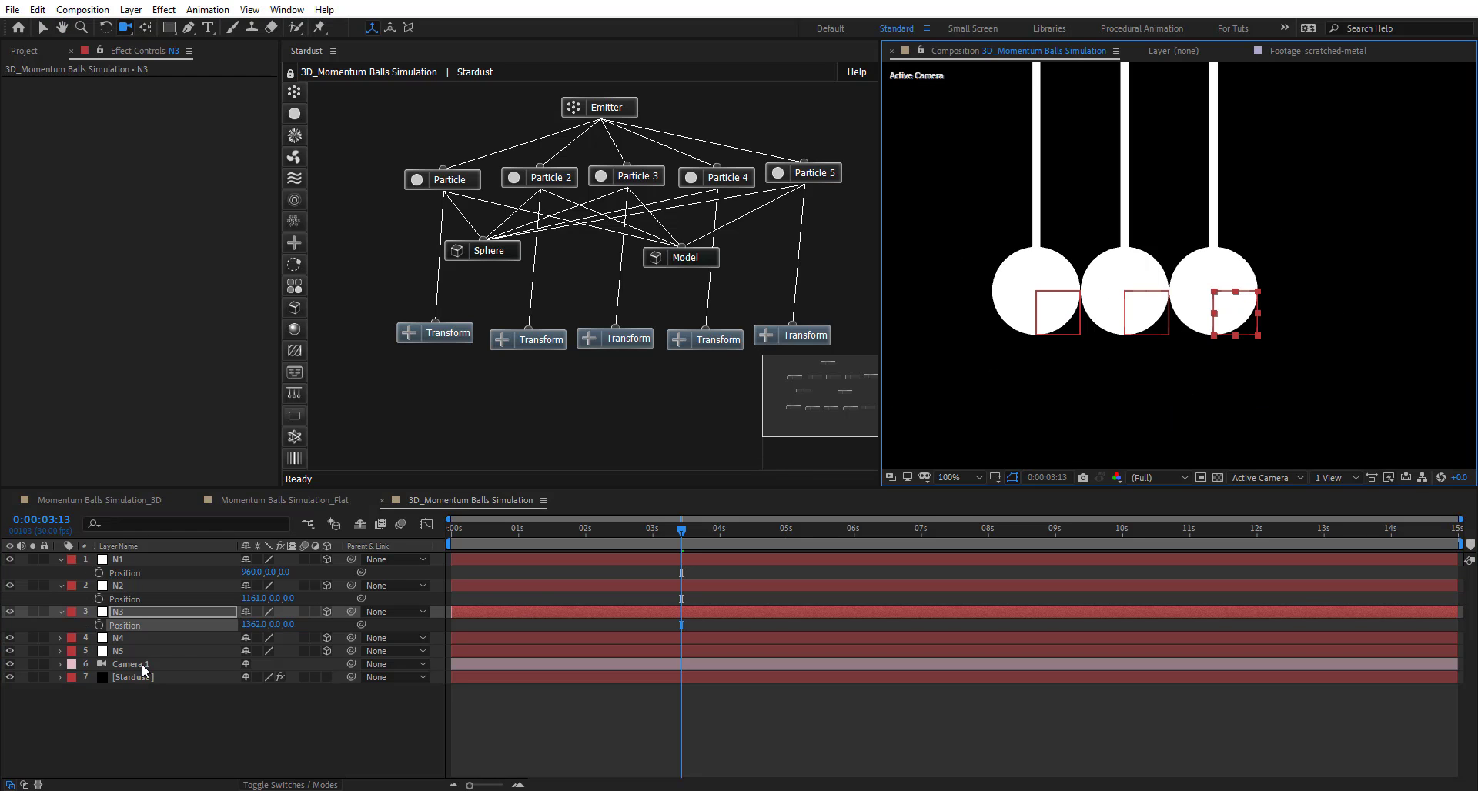
pyautogui.click(245, 624)
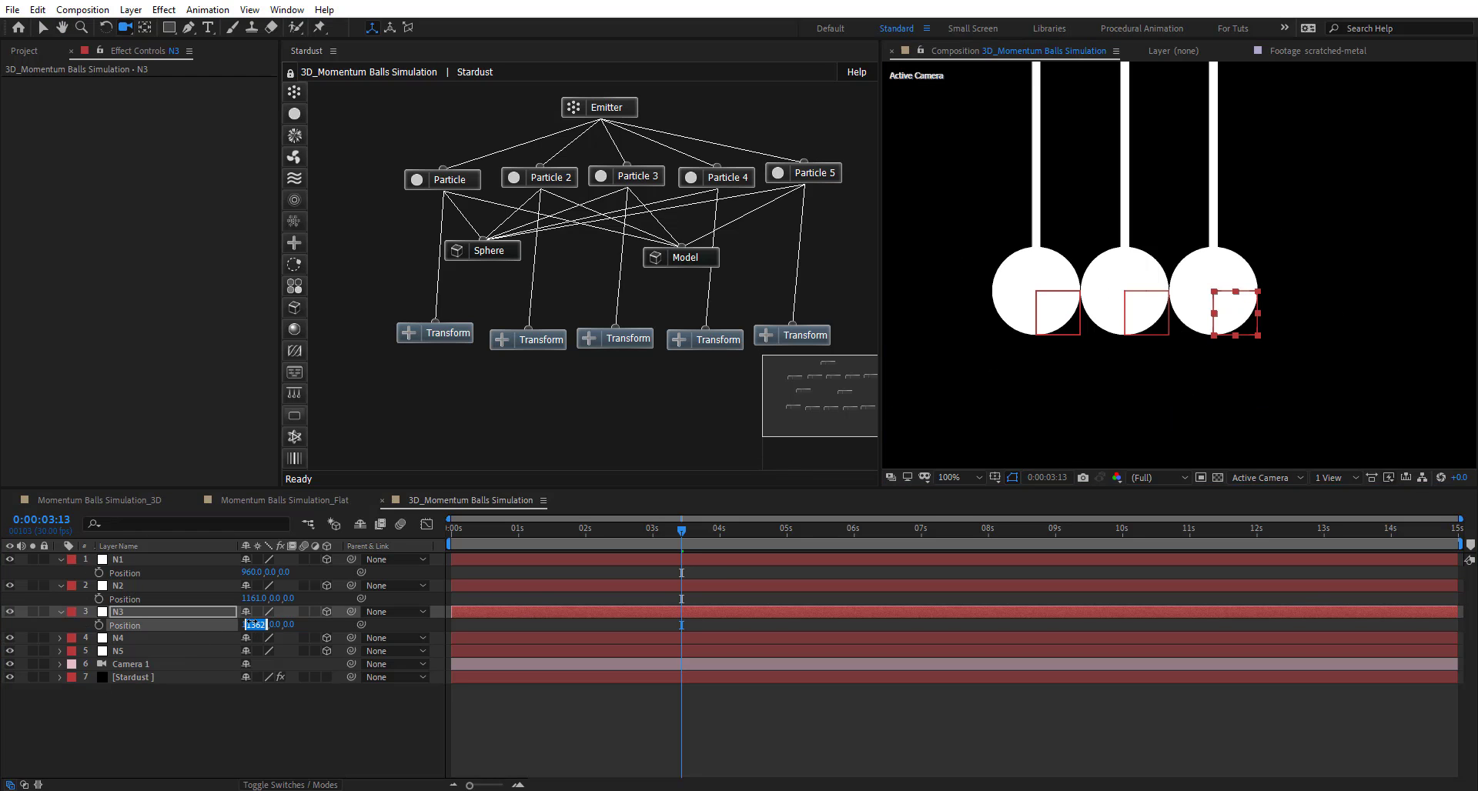
pyautogui.click(189, 639)
pyautogui.press('p')
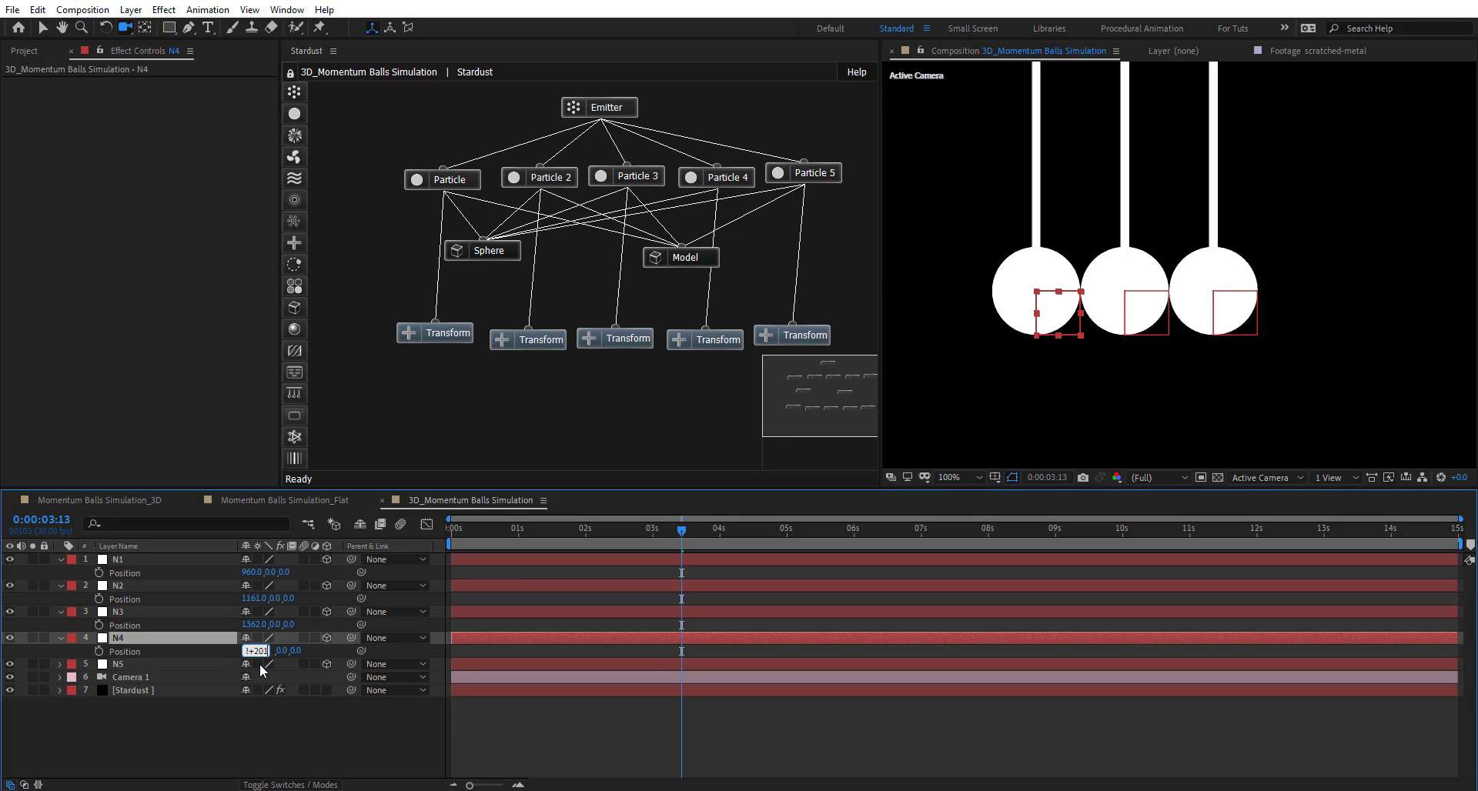
pyautogui.write('1362+201')
pyautogui.press('Return')
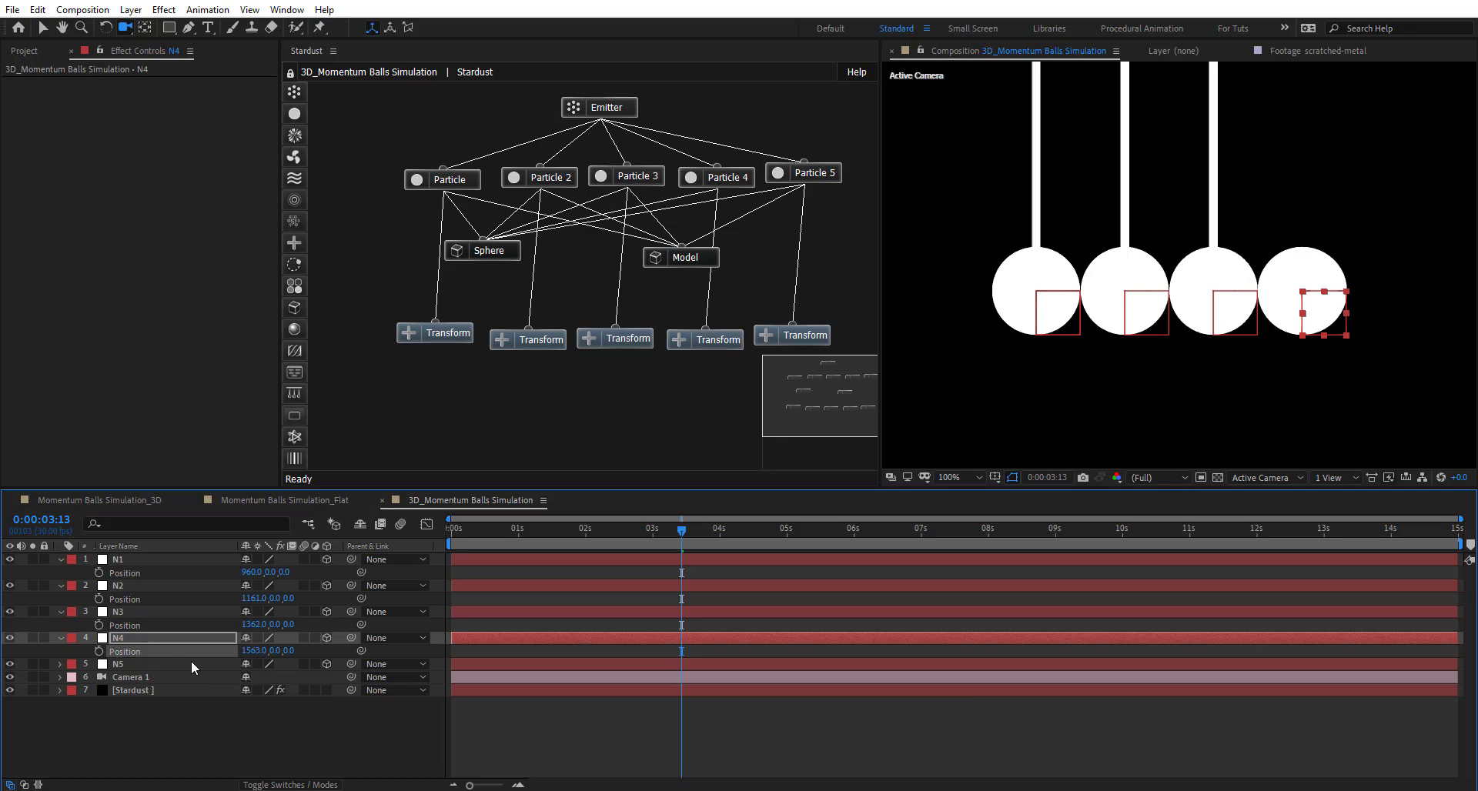
pyautogui.press(',')
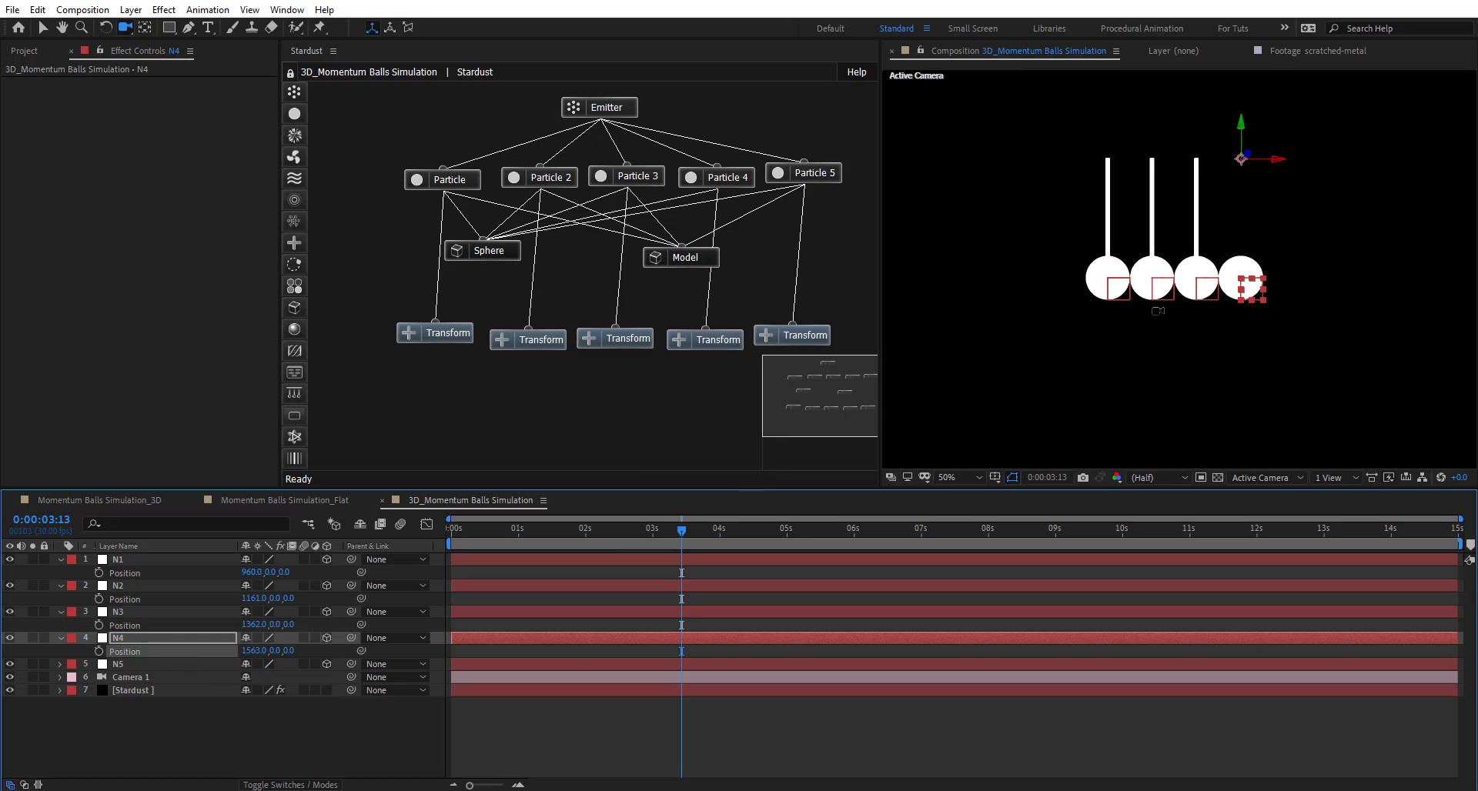
pyautogui.press('.')
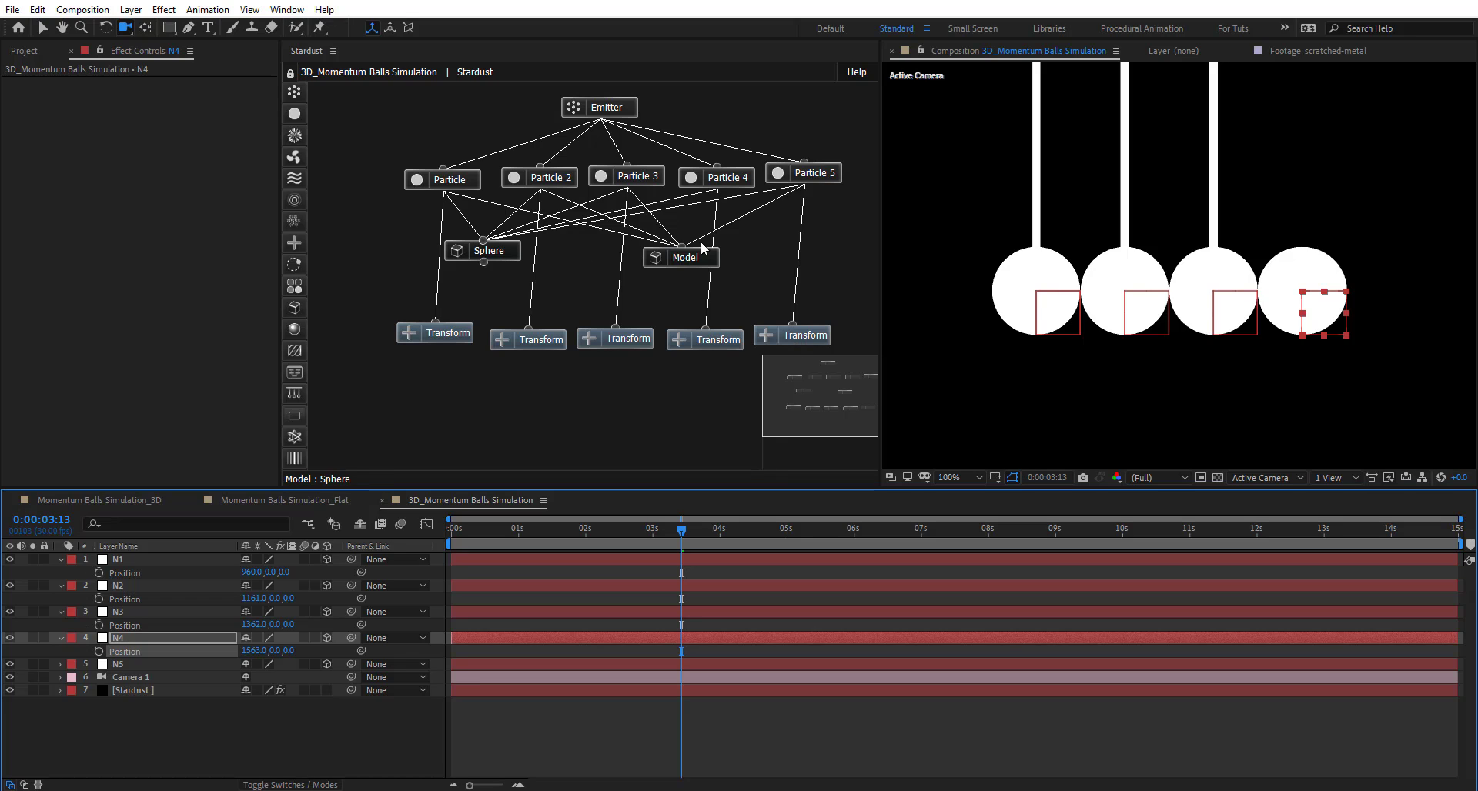
# - Inspect the Transform node under Particle 5 in the Stardust graph to check its N5 link
pyautogui.click(808, 190)
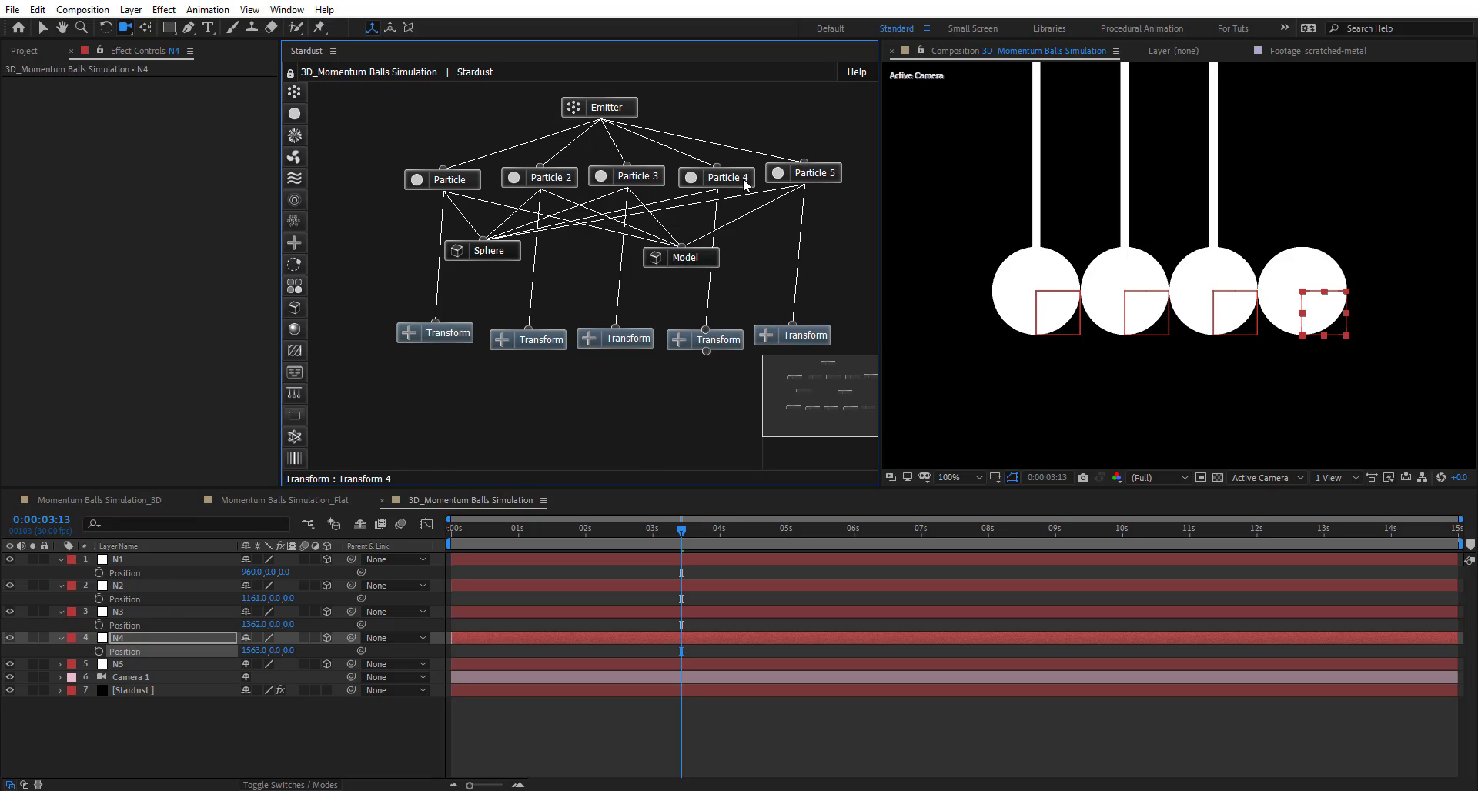
pyautogui.moveTo(742, 178)
pyautogui.mouseDown()
pyautogui.moveTo(751, 150)
pyautogui.moveTo(736, 174)
pyautogui.mouseUp()
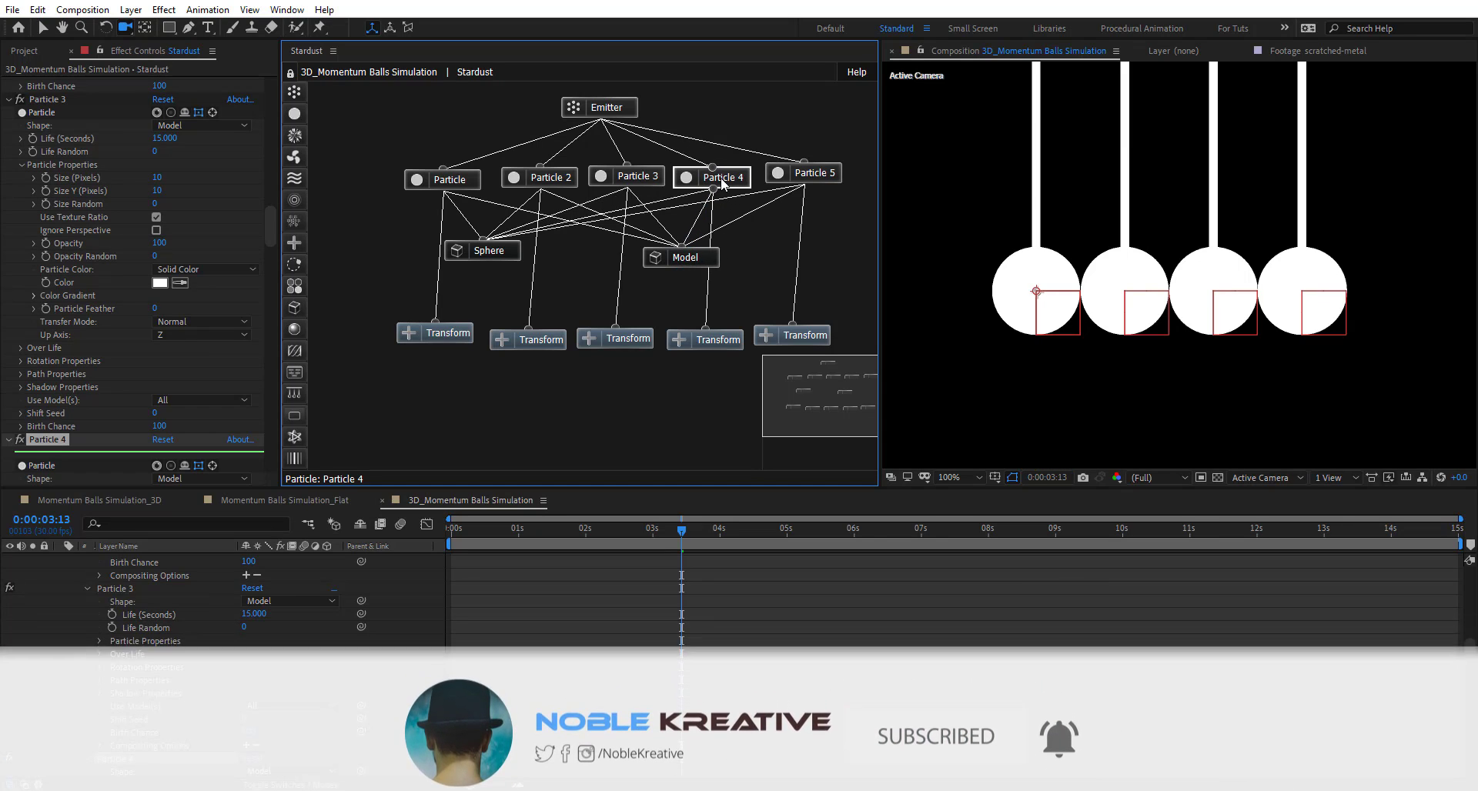
pyautogui.click(800, 332)
pyautogui.scroll(10, 239, 585)
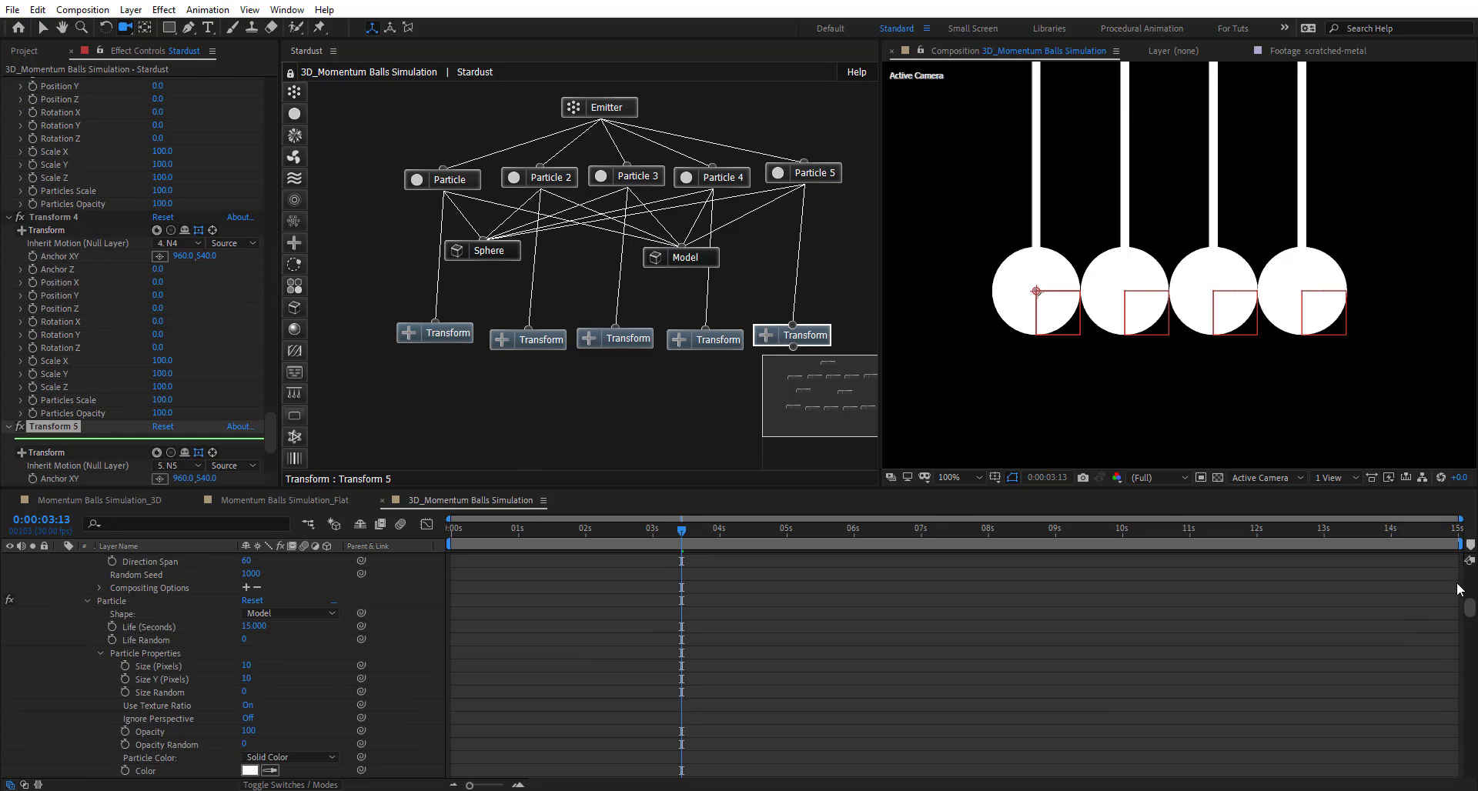
pyautogui.scroll(10, 131, 616)
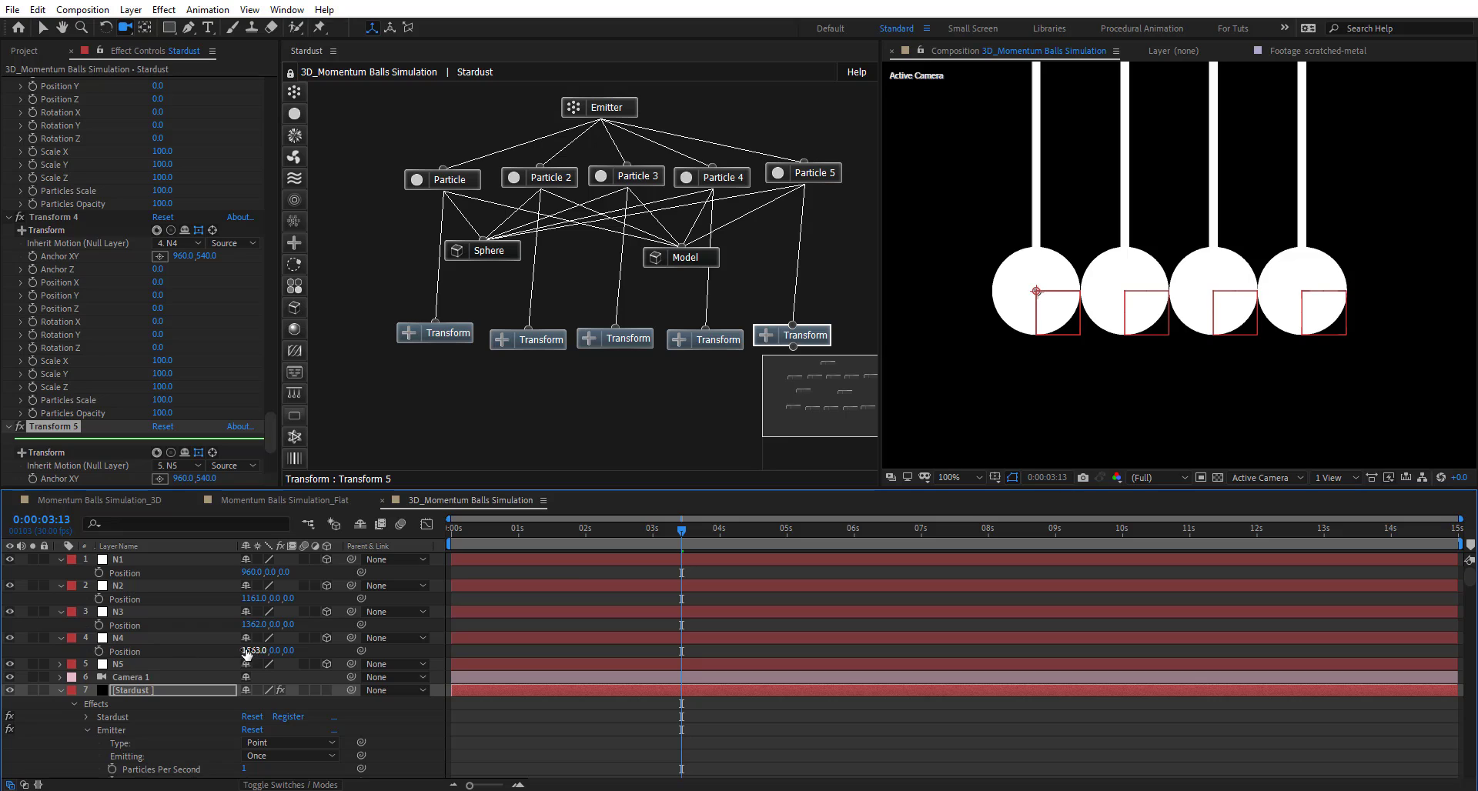
# - Set N5's Position X to 1563+201 (1764) to add the fifth ball
pyautogui.click(247, 652)
pyautogui.click(146, 662)
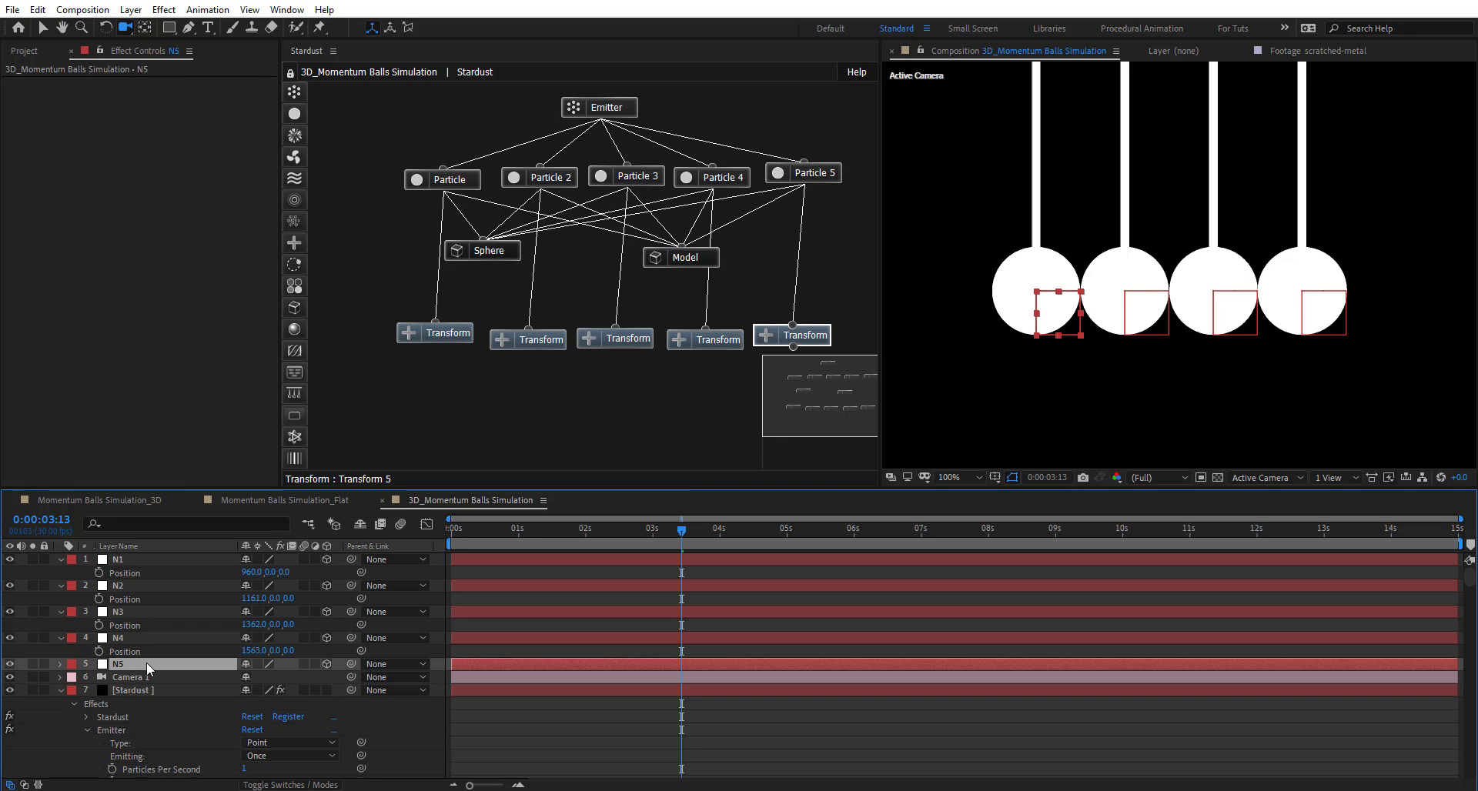
pyautogui.press('p')
pyautogui.click(253, 678)
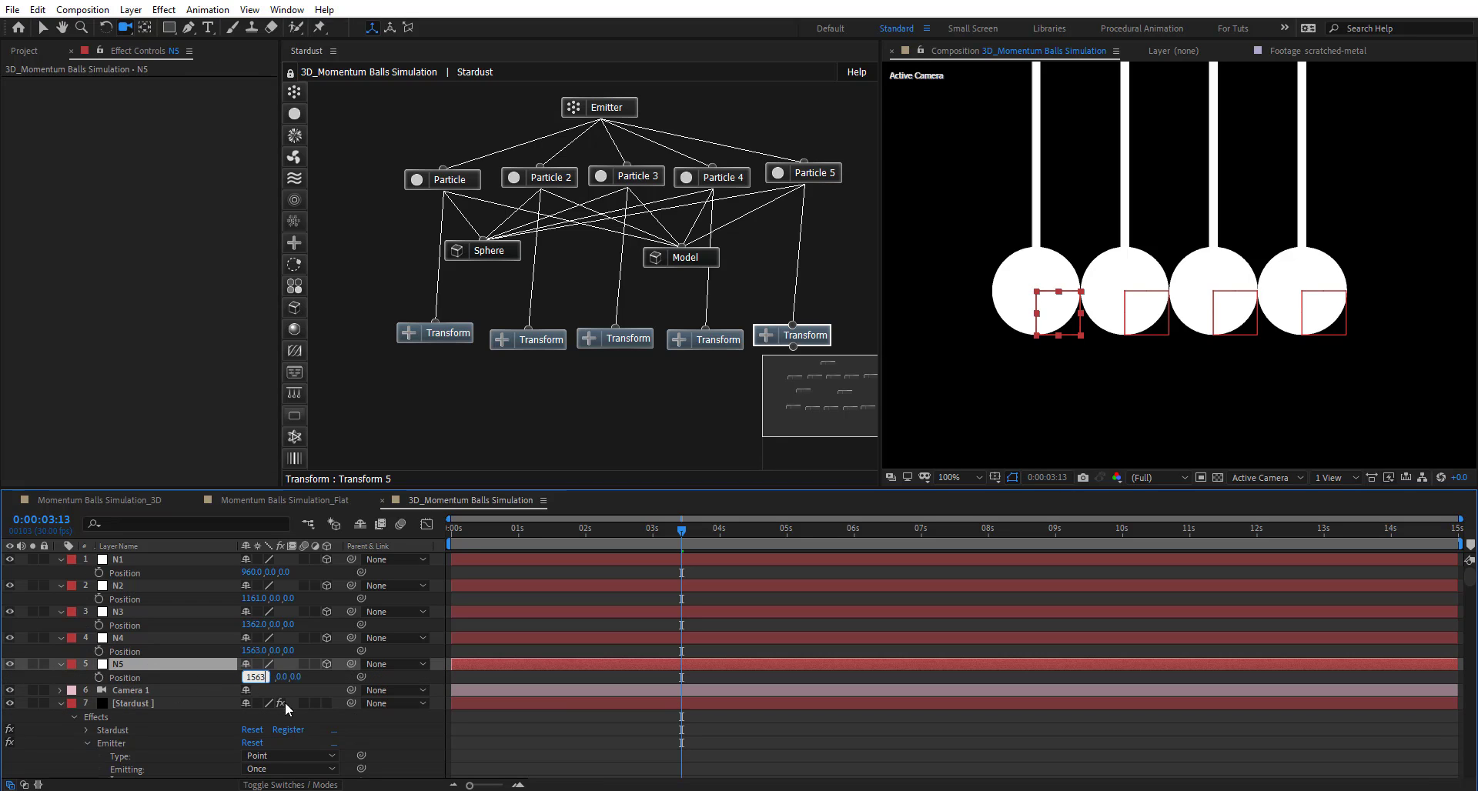
pyautogui.write('1563+20')
pyautogui.write('1')
pyautogui.press('Return')
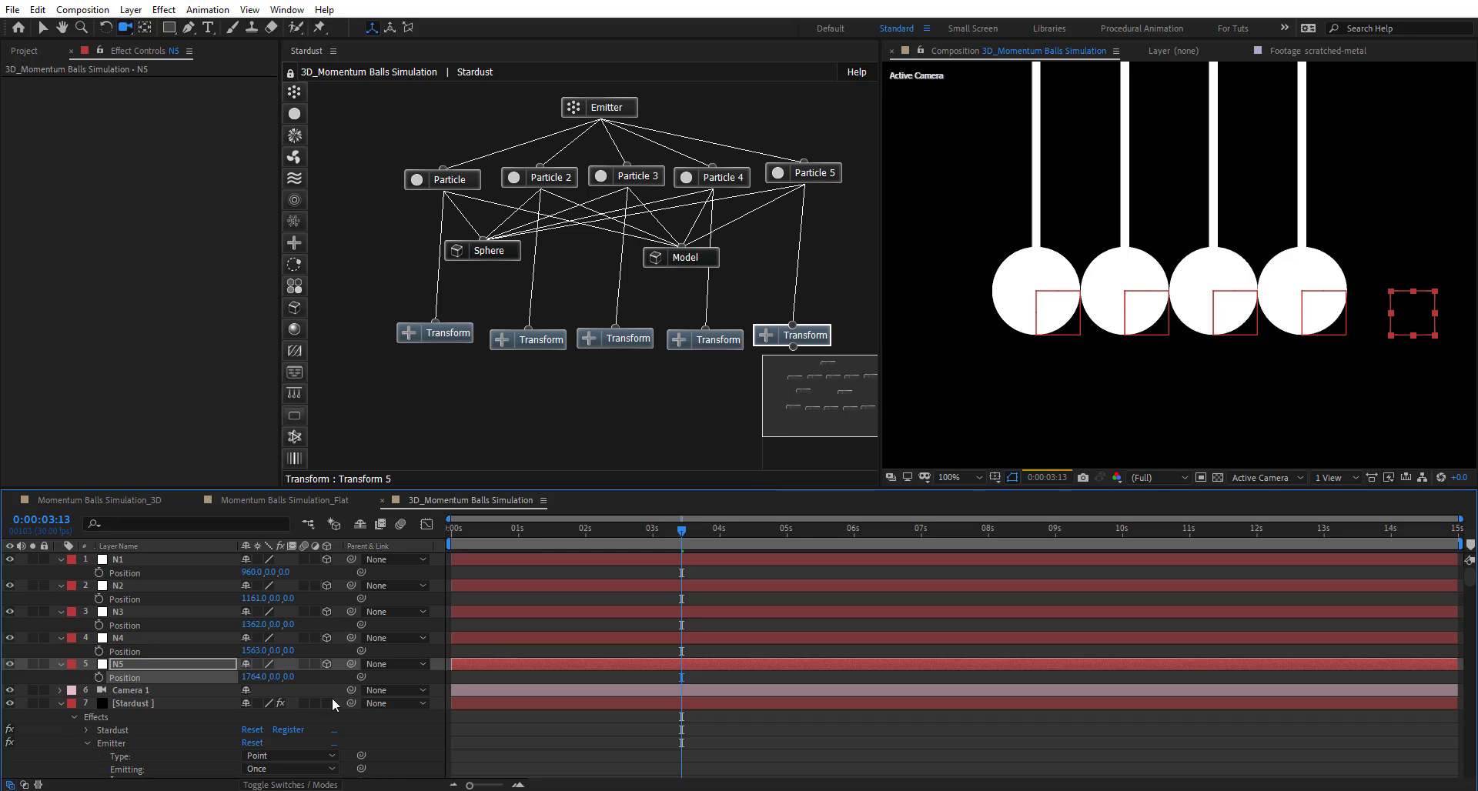
# - Test-swing N5's Z Rotation and undo it back to 0°
pyautogui.scroll(-1, 1169, 295)
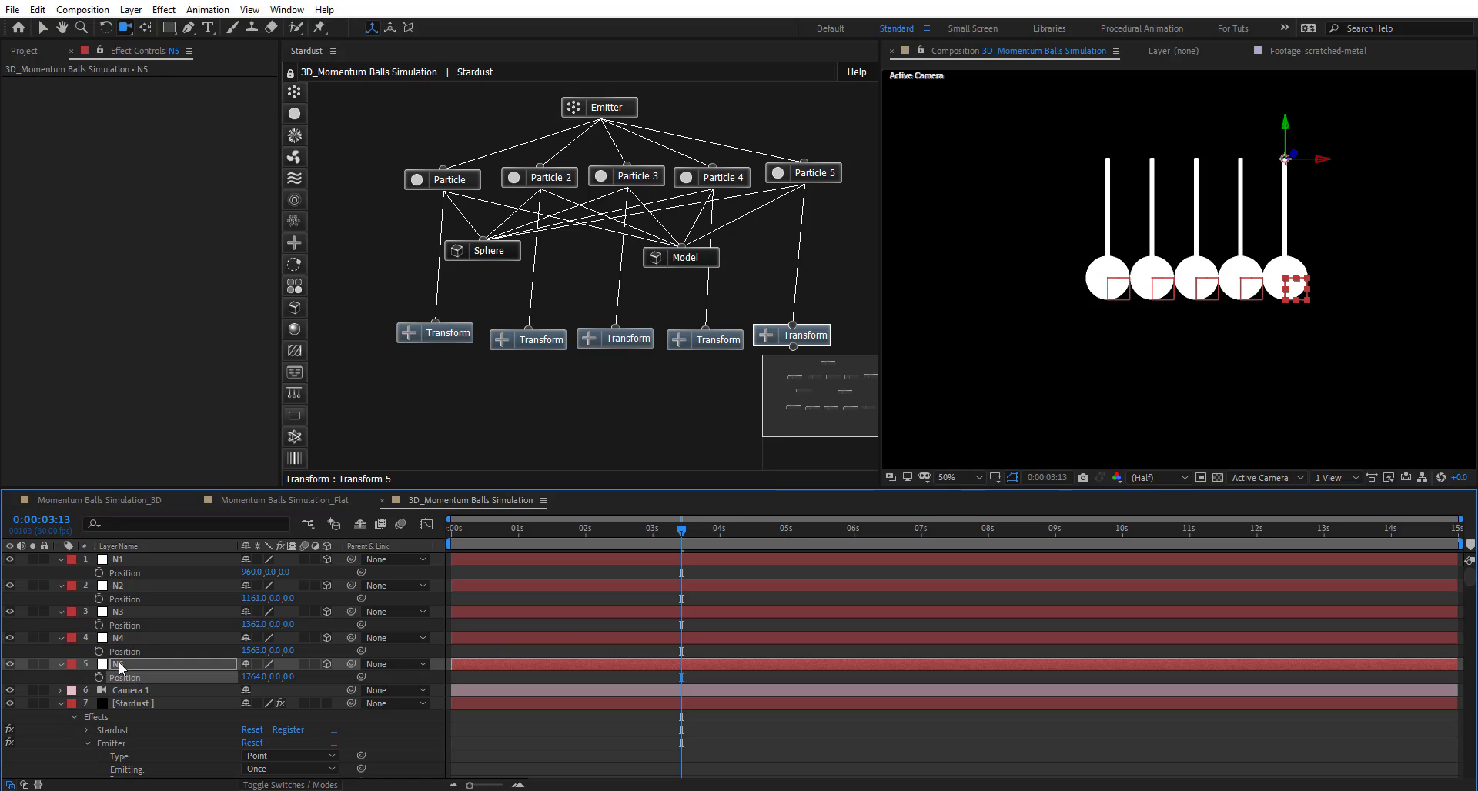
pyautogui.press('r')
pyautogui.moveTo(265, 716); pyautogui.dragTo(232, 701)
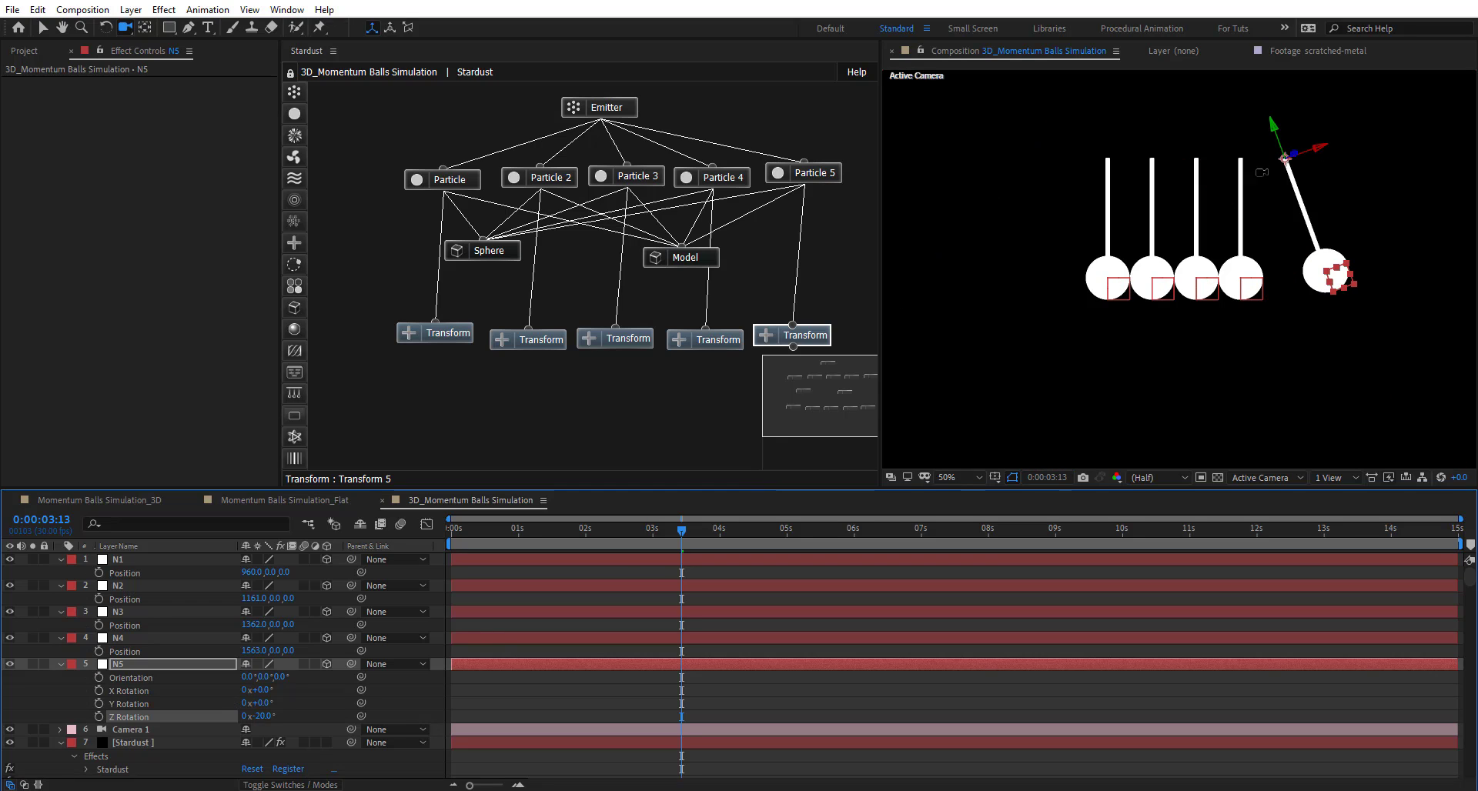
pyautogui.hotkey('ctrl', 'z')
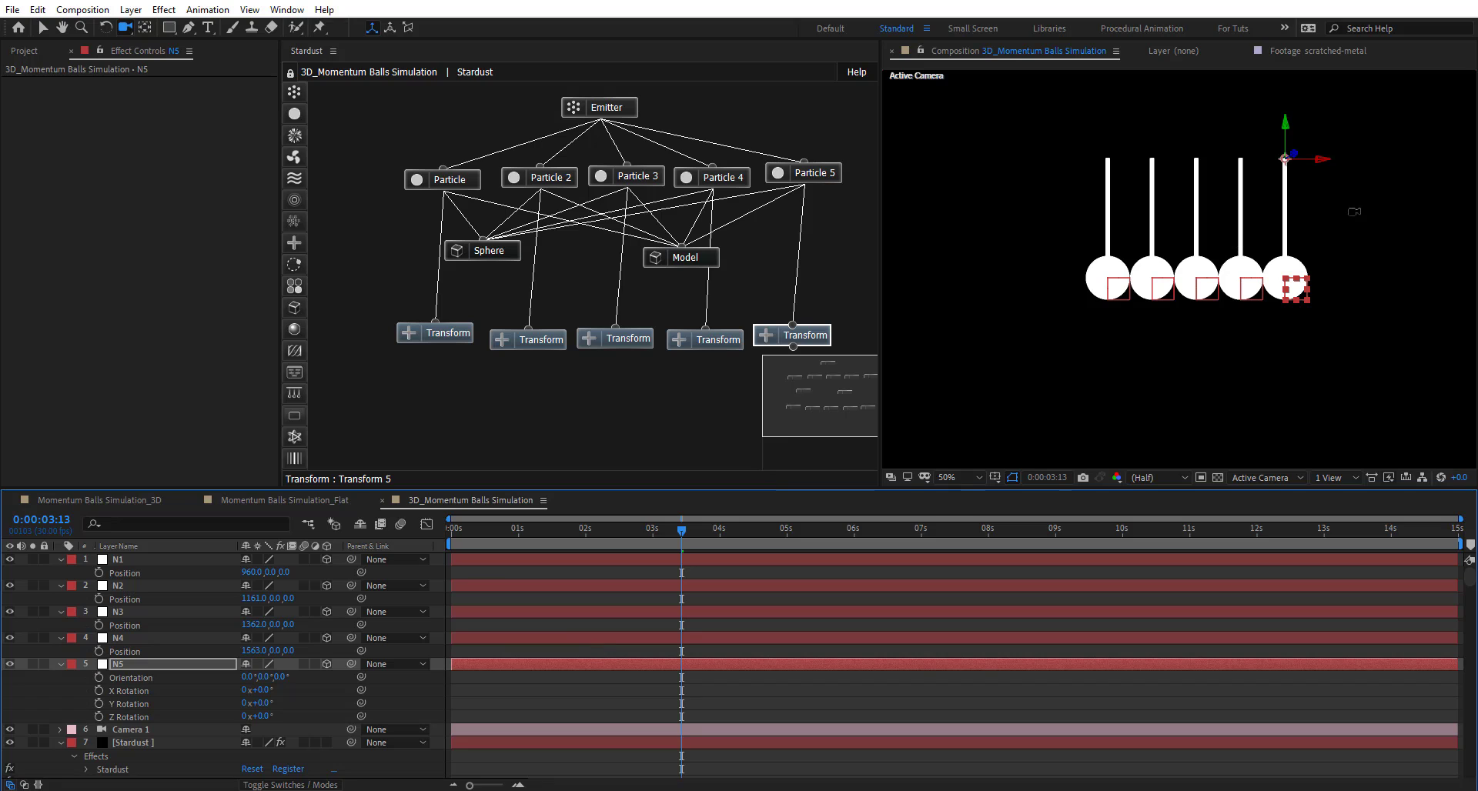
# - Test-swing N1's Z Rotation, then set it back to 0
pyautogui.click(137, 560)
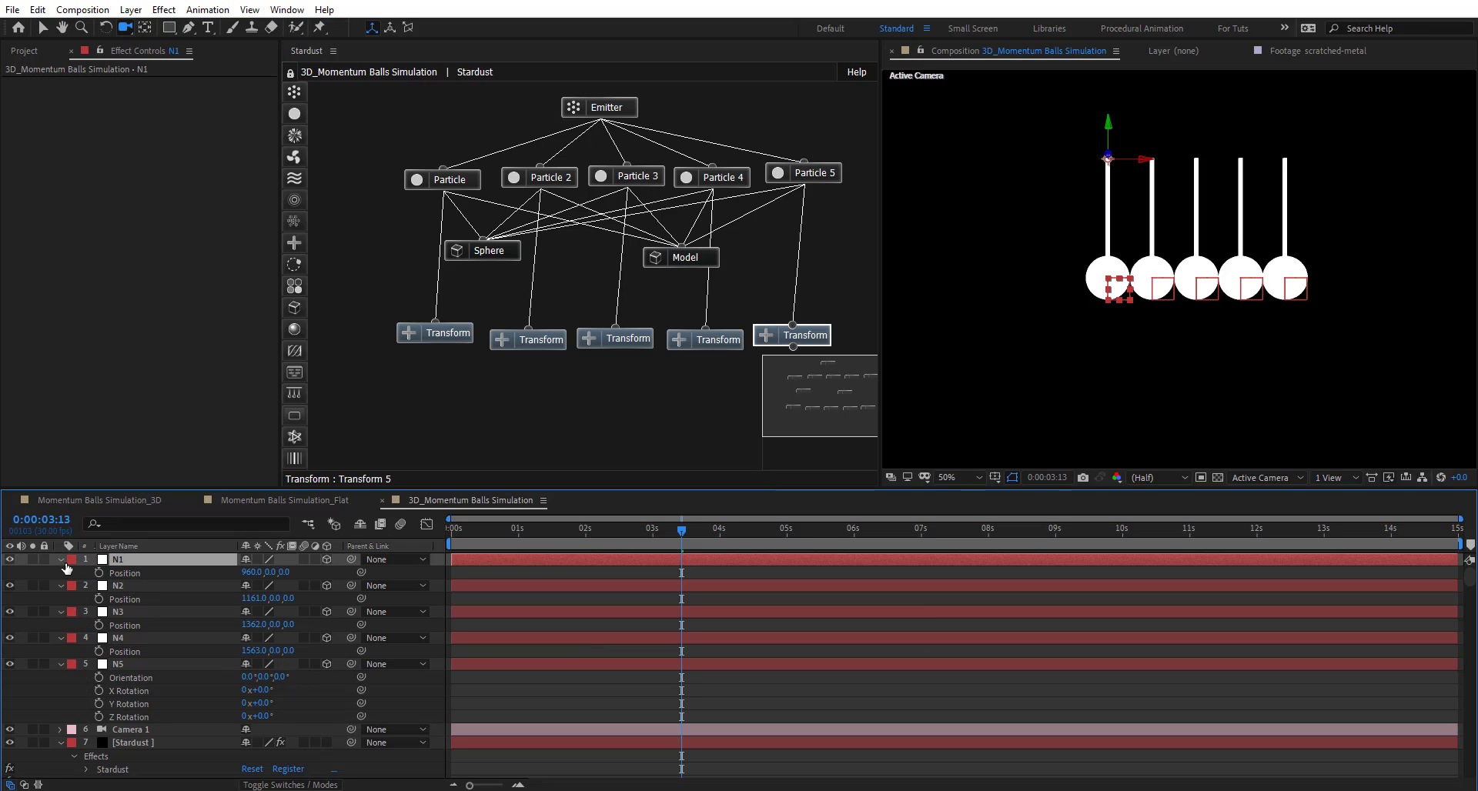
pyautogui.keyDown('shift'); pyautogui.click(136, 665); pyautogui.keyUp('shift')
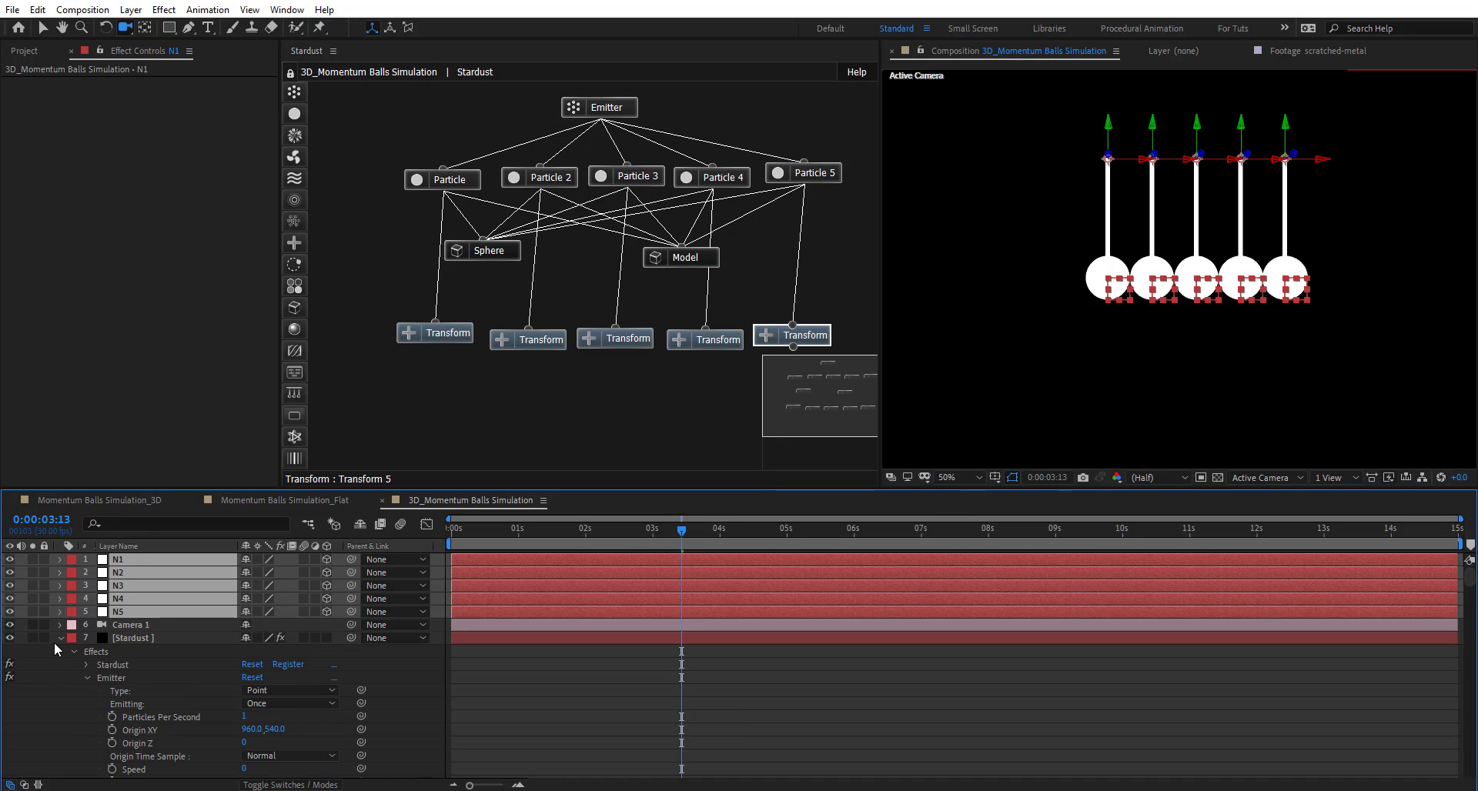
pyautogui.click(60, 638)
pyautogui.click(150, 700)
pyautogui.click(86, 562)
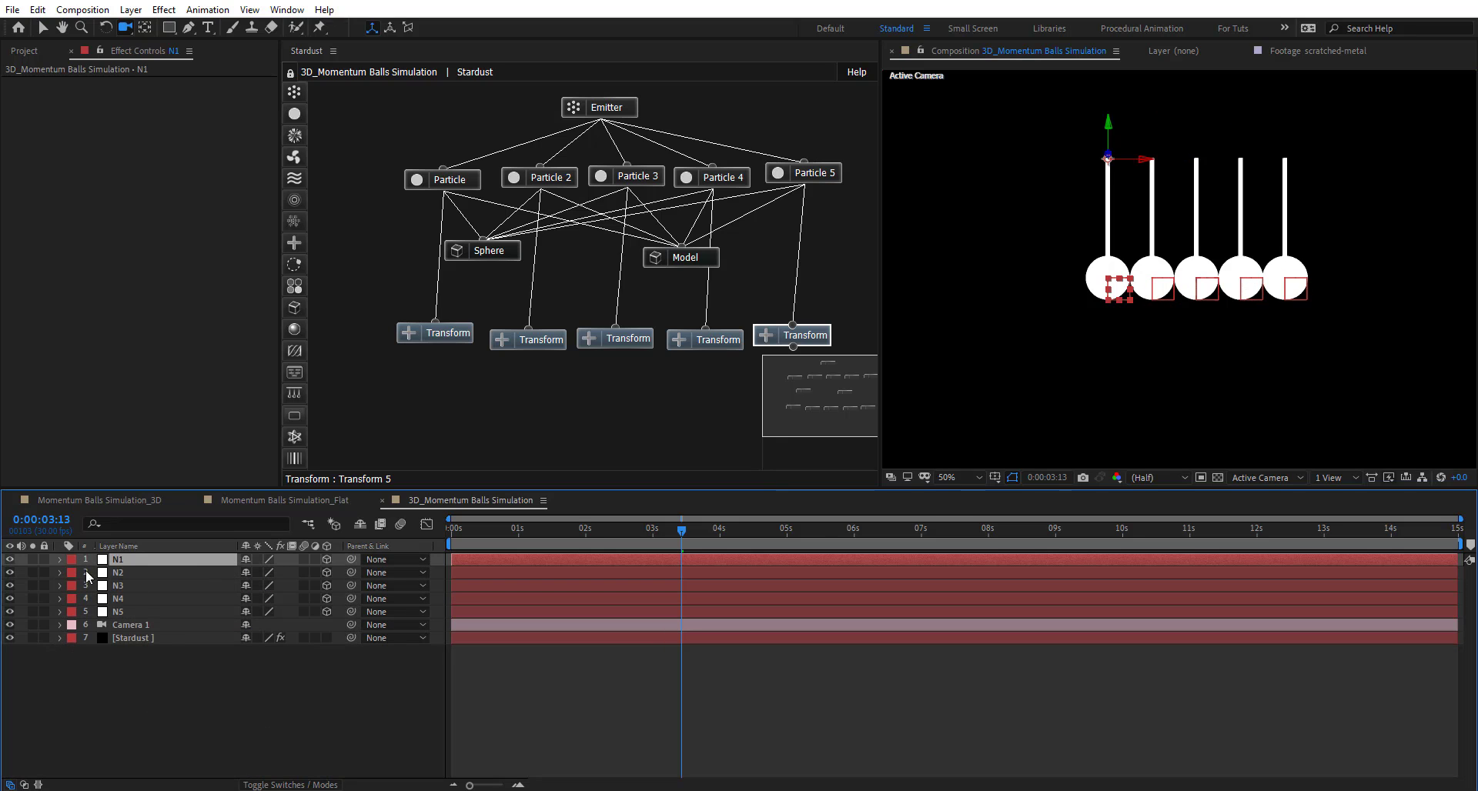
pyautogui.press('r')
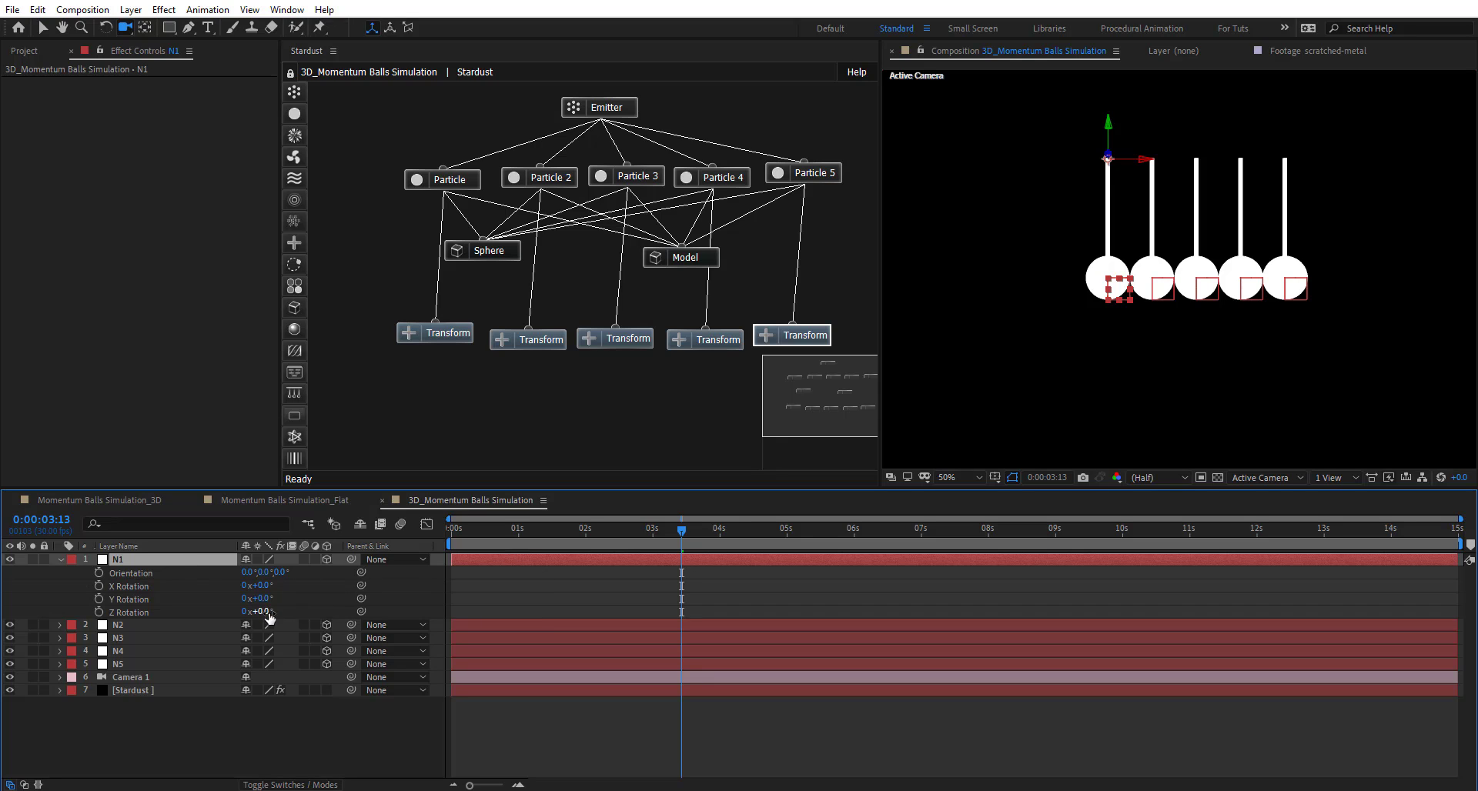
pyautogui.moveTo(269, 617); pyautogui.dragTo(325, 624)
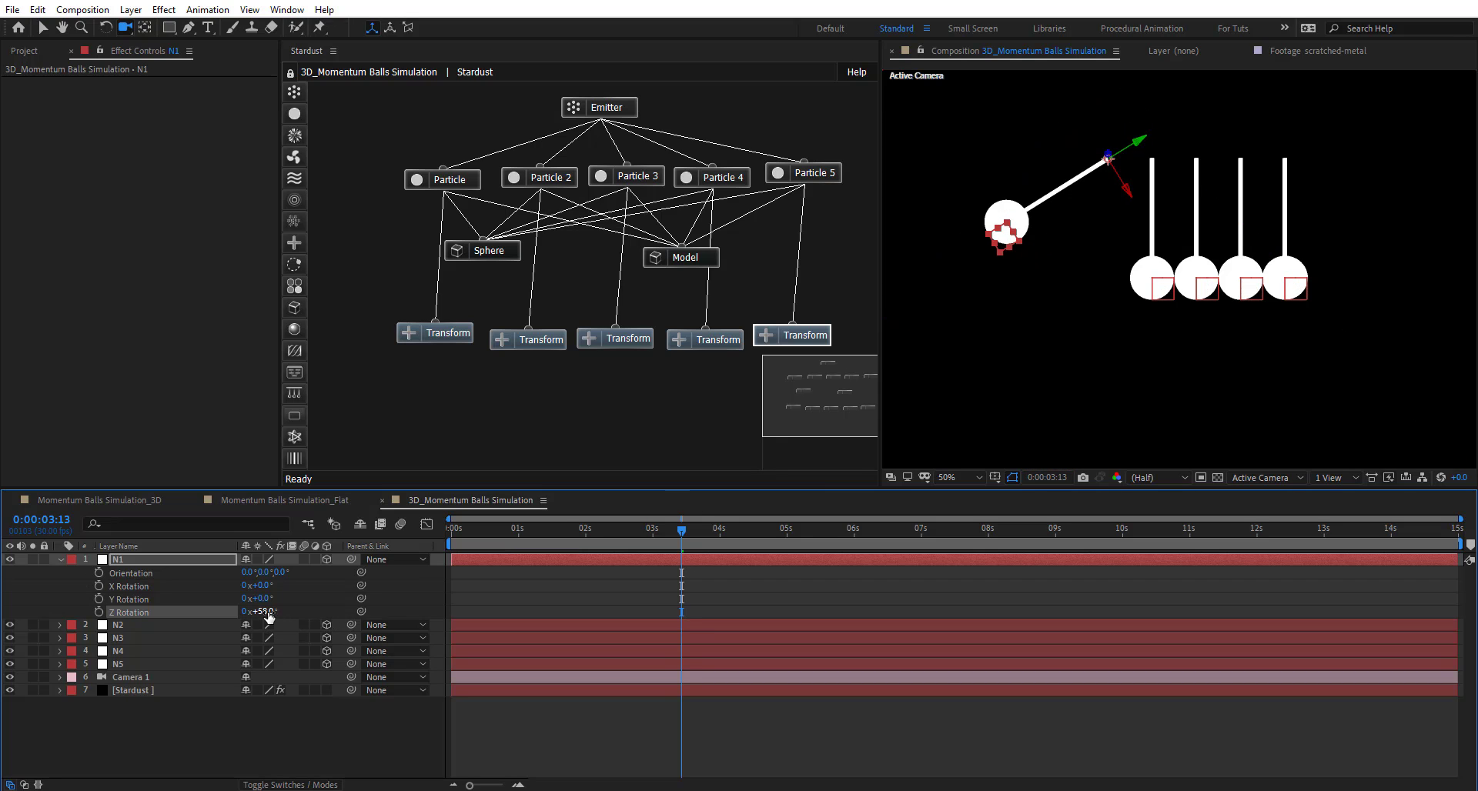
pyautogui.moveTo(267, 612); pyautogui.dragTo(224, 612)
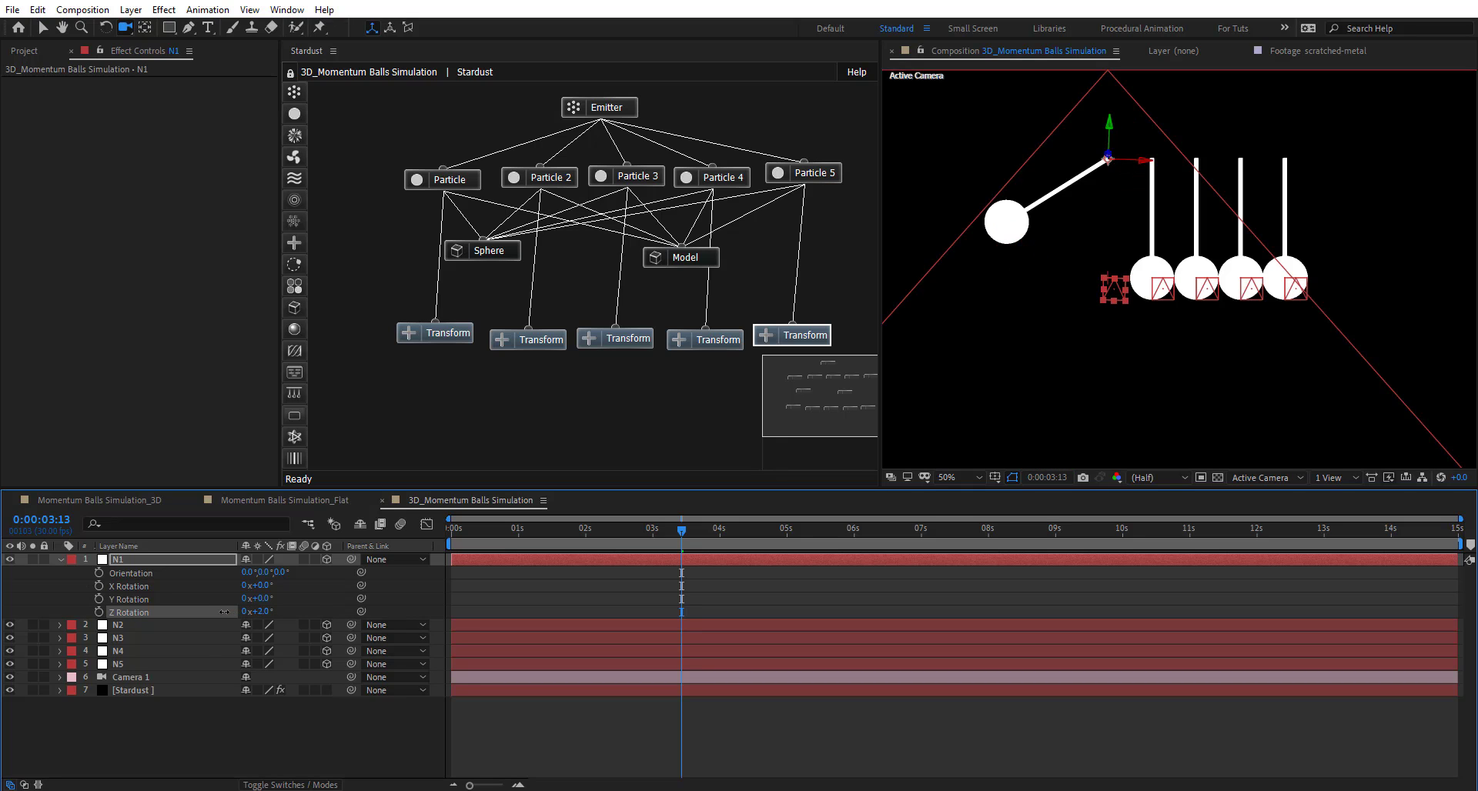
pyautogui.click(266, 611)
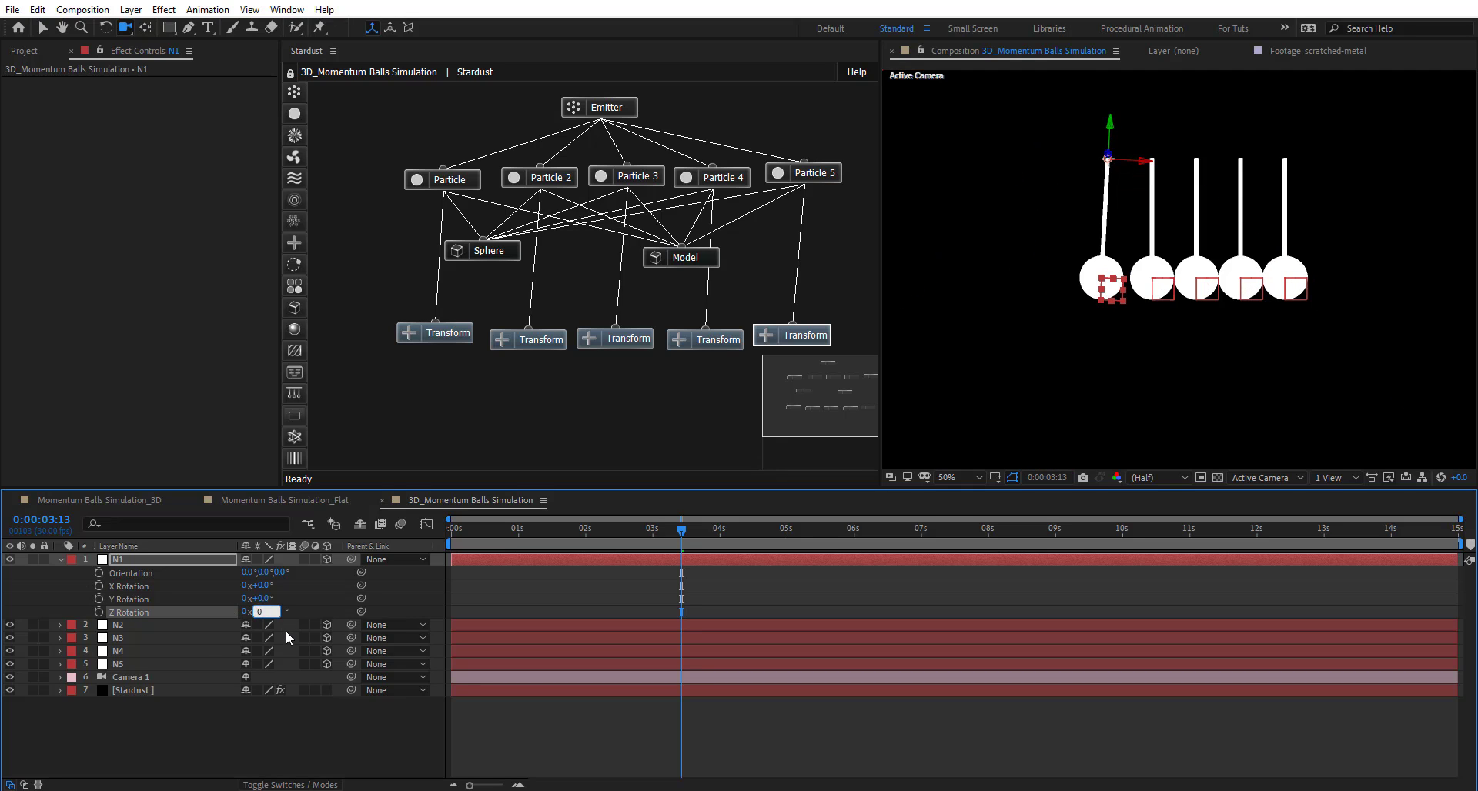
pyautogui.write('0')
pyautogui.press('Return')
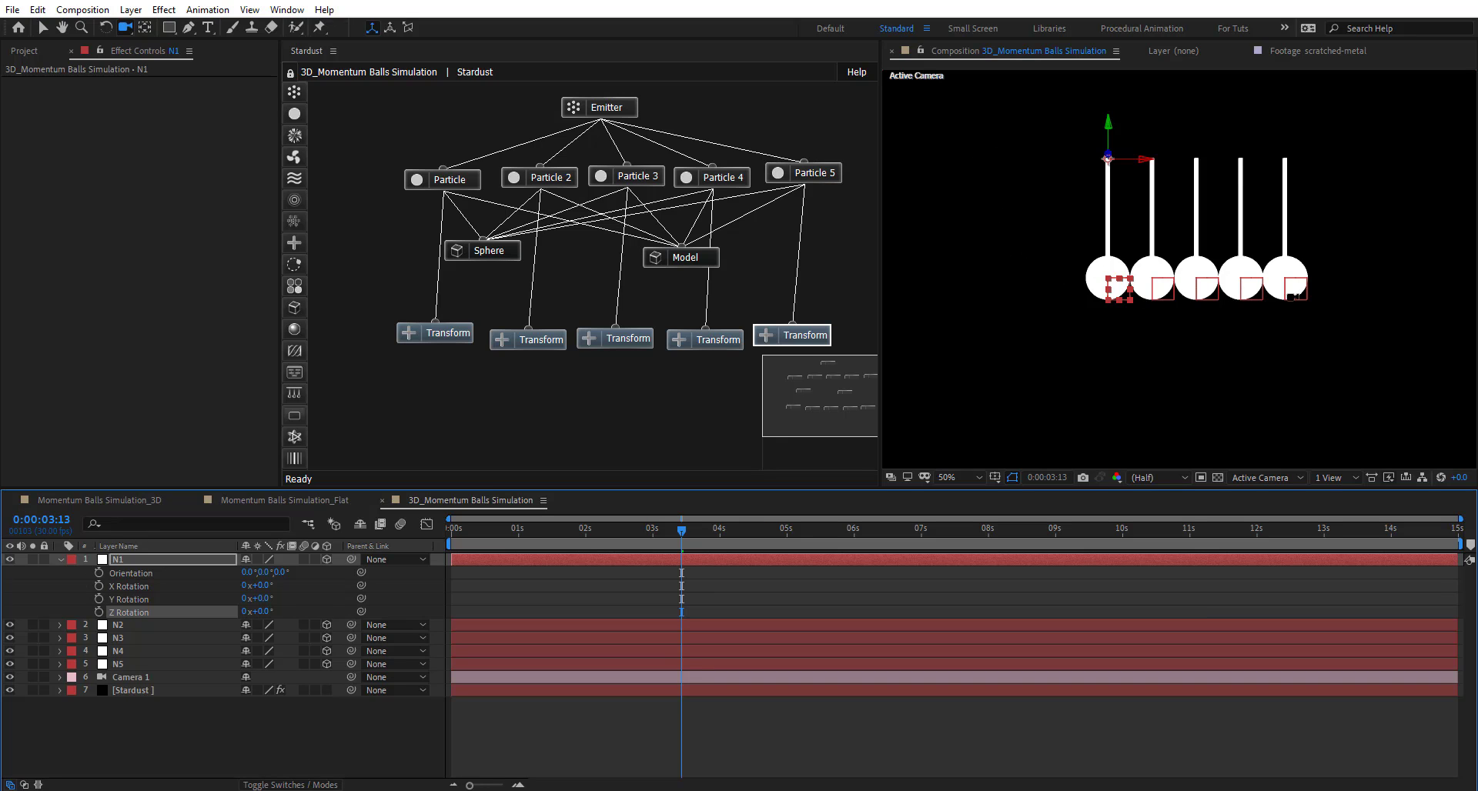
# - Test-swing N5's Z Rotation, set it to 0, and reselect N1
pyautogui.click(120, 665)
pyautogui.press('r')
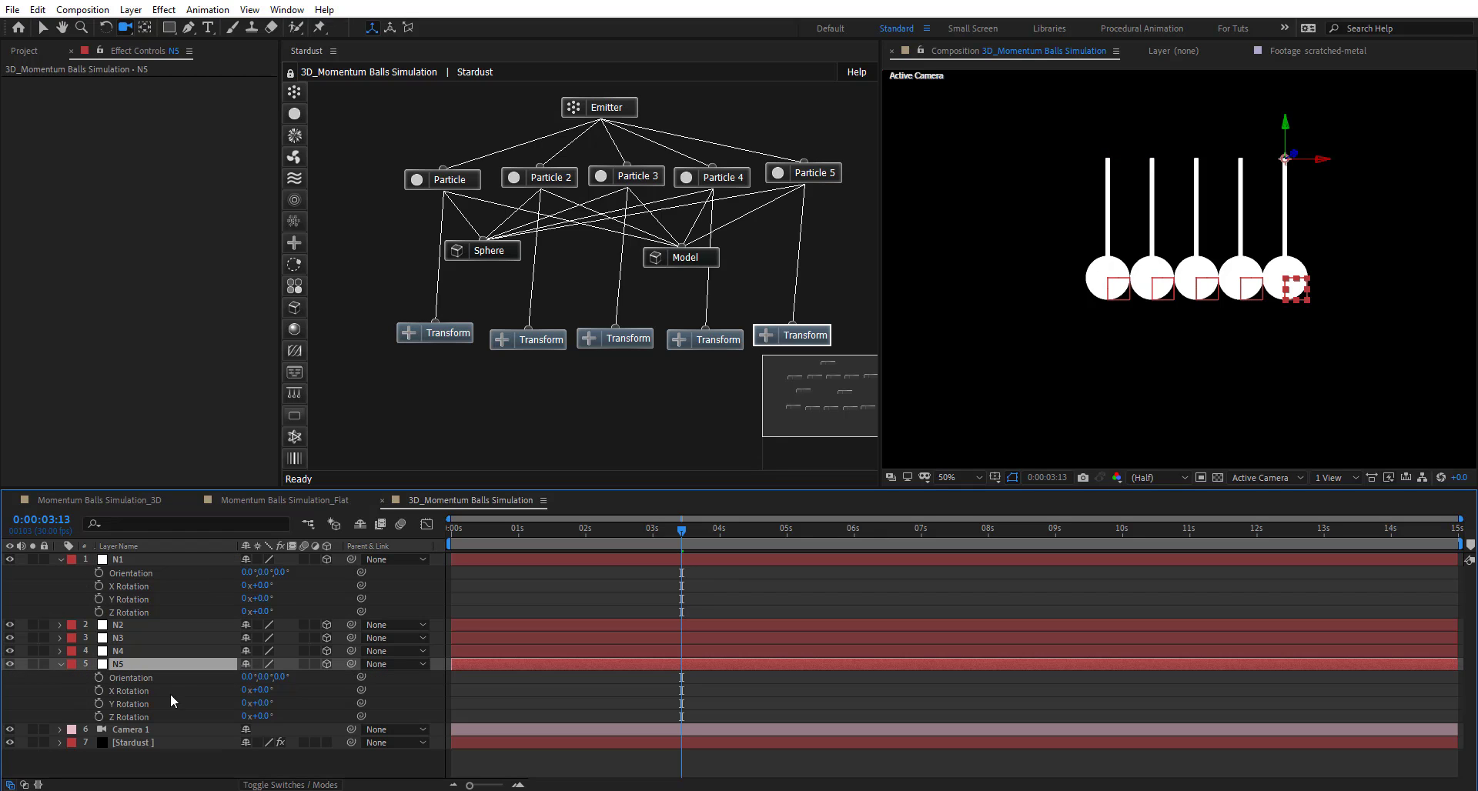
pyautogui.moveTo(261, 716)
pyautogui.mouseDown()
pyautogui.moveTo(216, 713)
pyautogui.moveTo(283, 716)
pyautogui.moveTo(240, 716)
pyautogui.mouseUp()
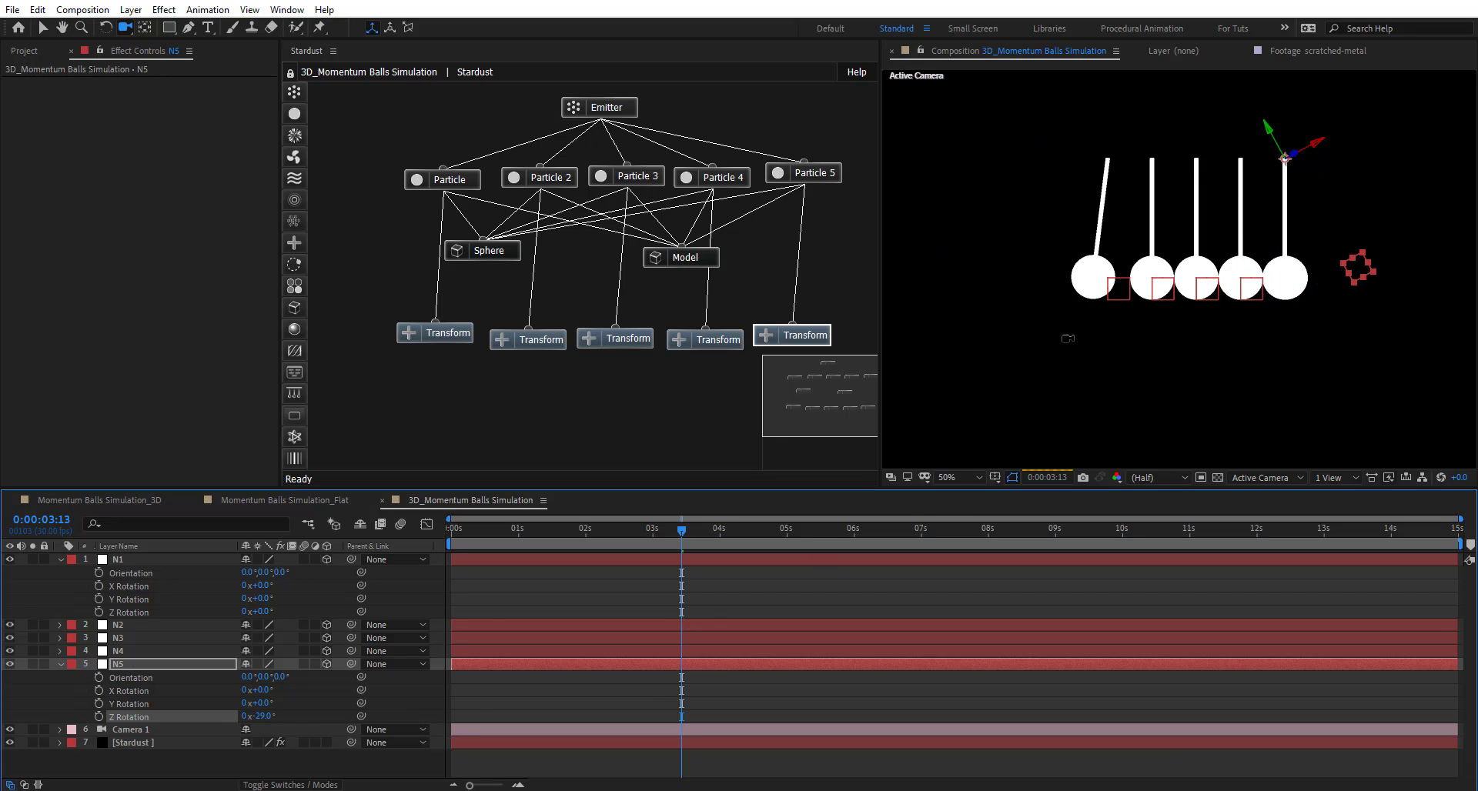
pyautogui.click(264, 716)
pyautogui.write('0')
pyautogui.press('Return')
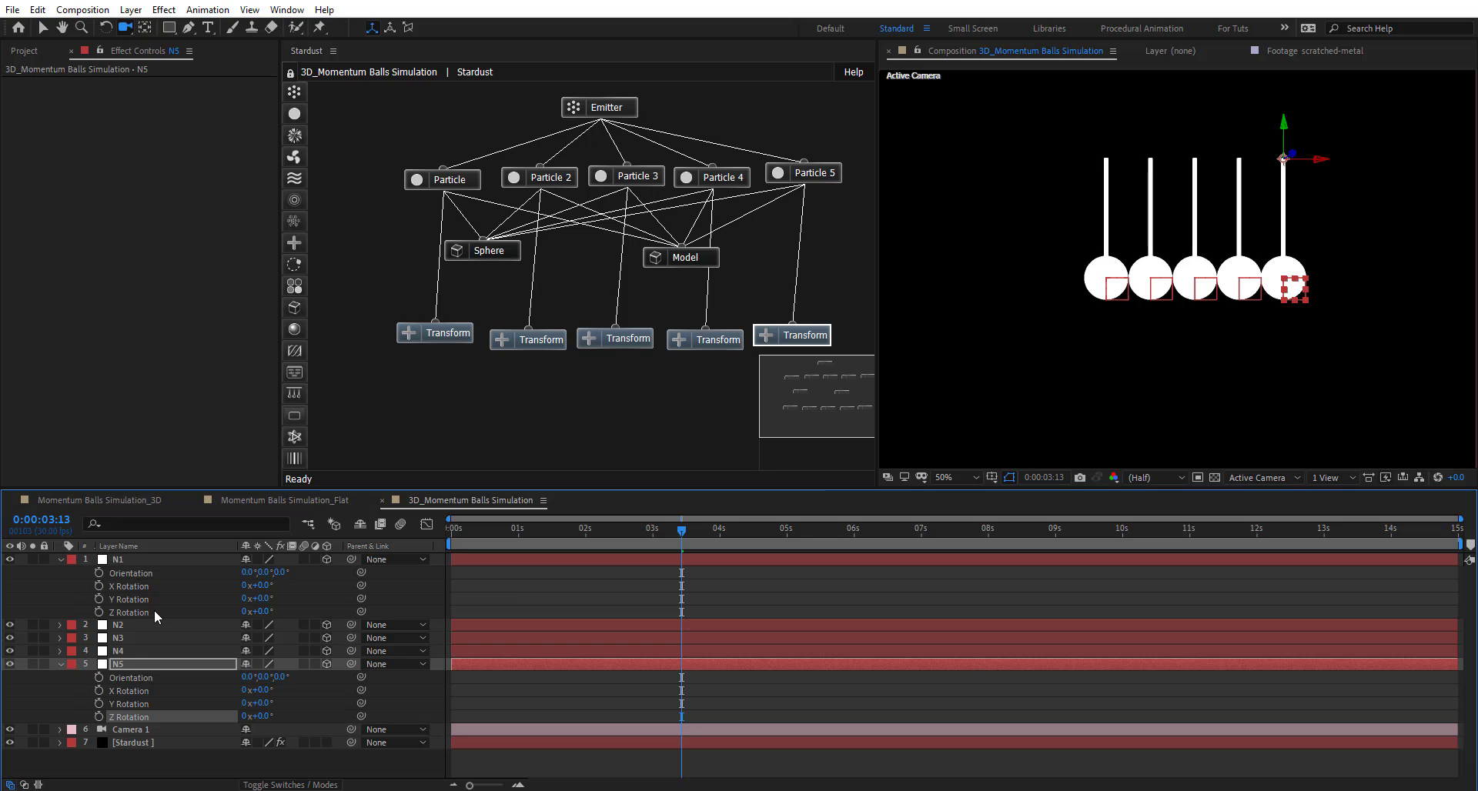
pyautogui.click(153, 559)
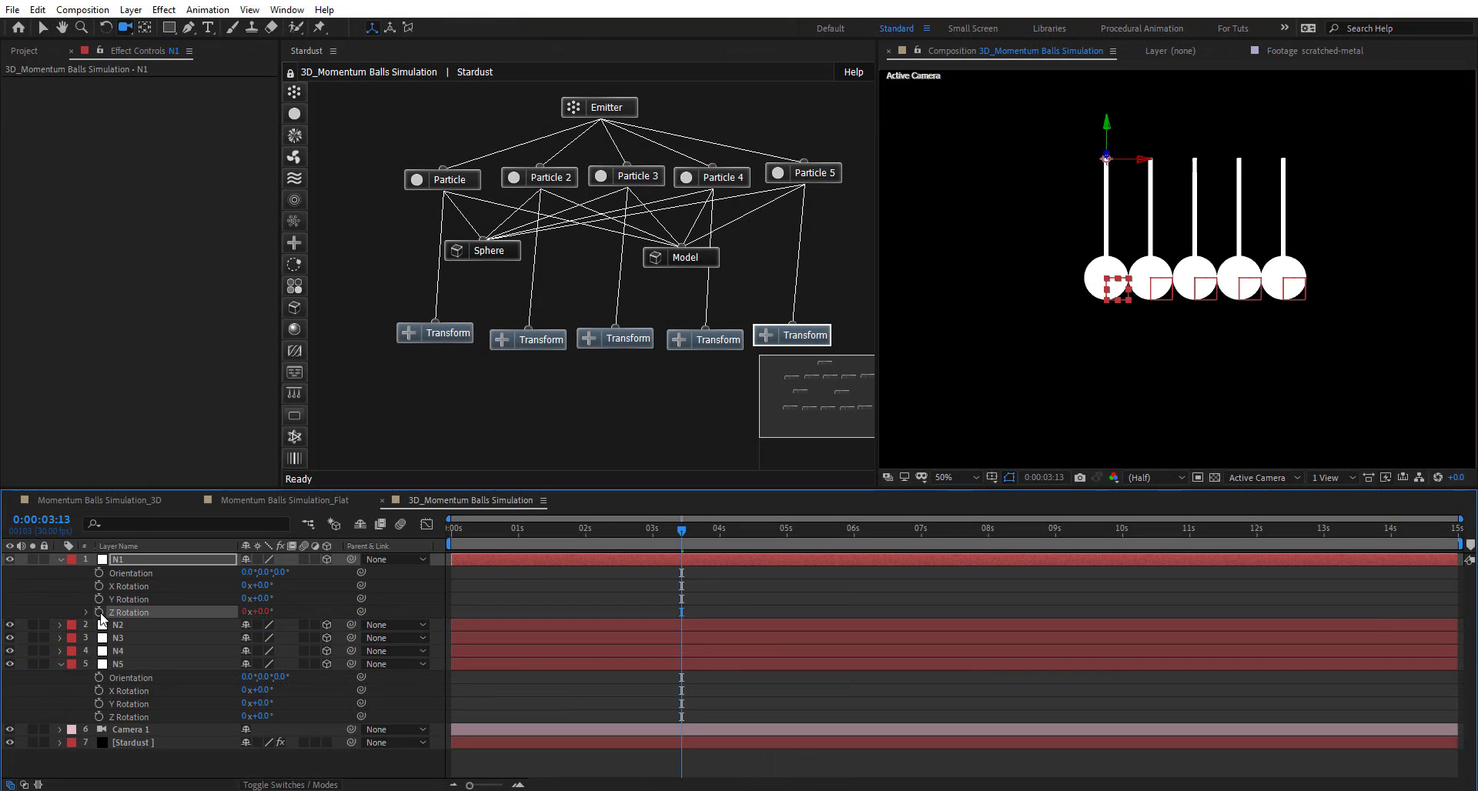
# - Write N1's Z Rotation expression: freq=1, maxAngle 60, decay .4, with Math.cos×Math.exp(-decay*time) swing
pyautogui.keyDown('alt'); pyautogui.click(99, 611); pyautogui.keyUp('alt')
pyautogui.hotkey('ctrl', 'a')
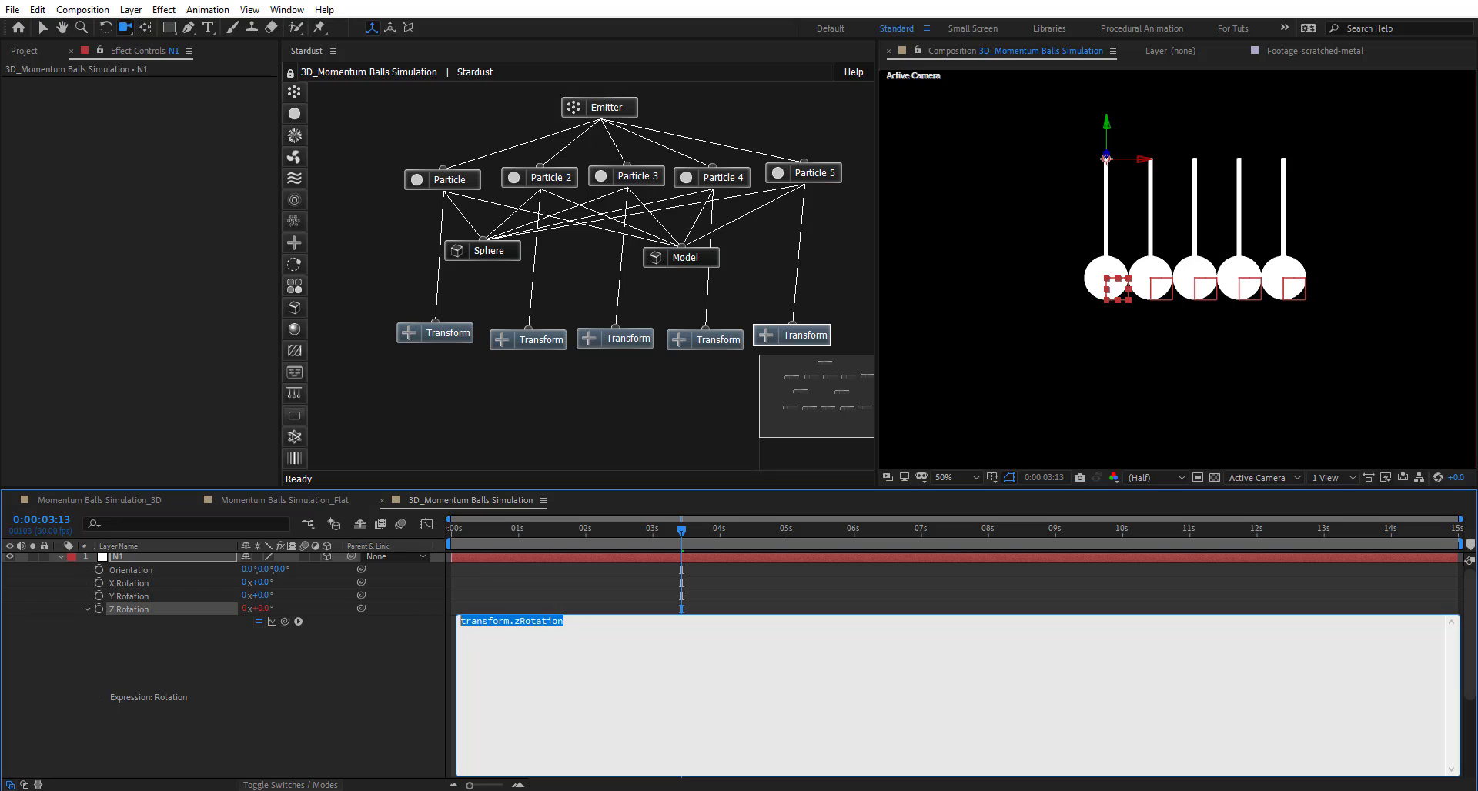
pyautogui.write('fre')
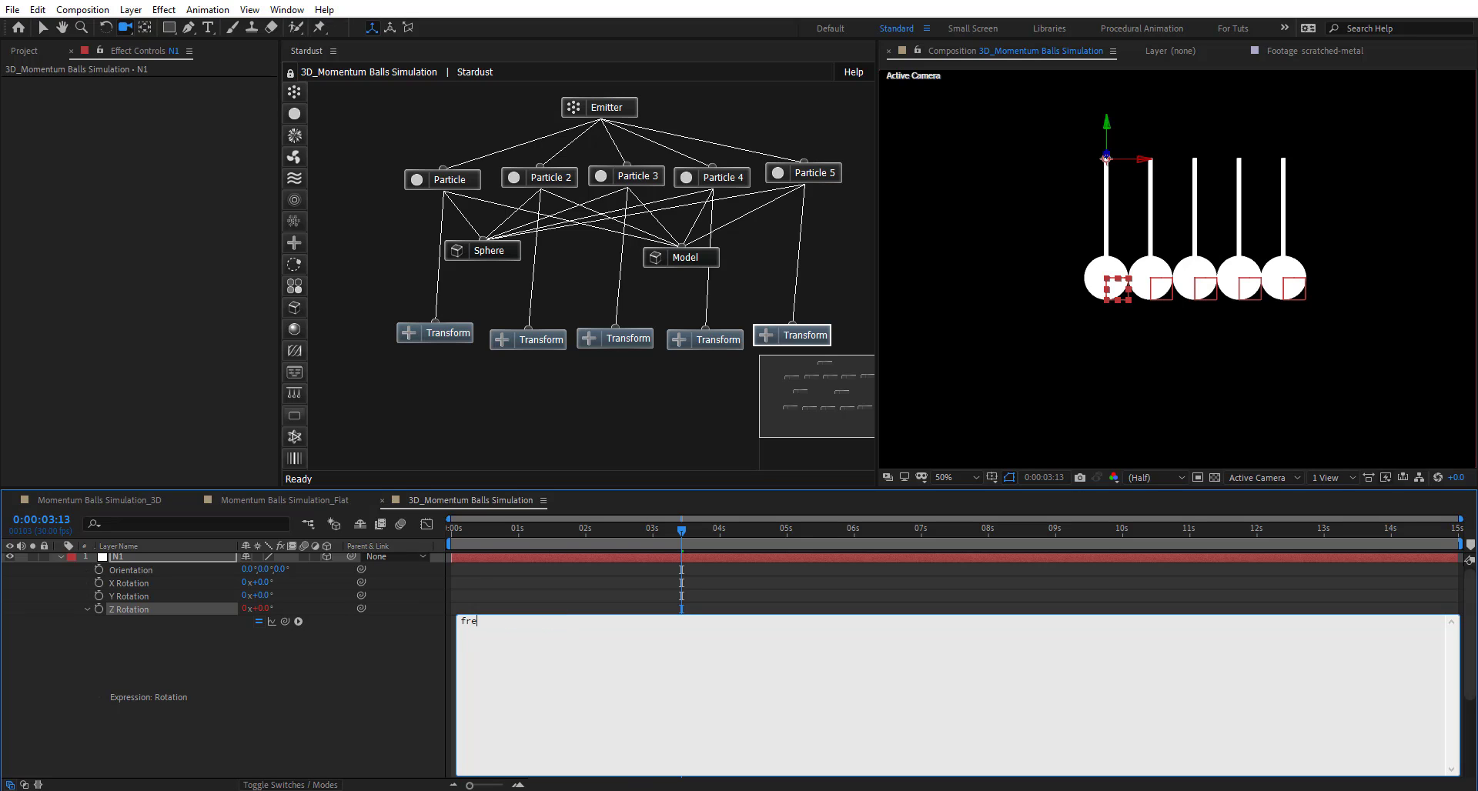
pyautogui.write('q=1;')
pyautogui.press('Return')
pyautogui.write('maxAn')
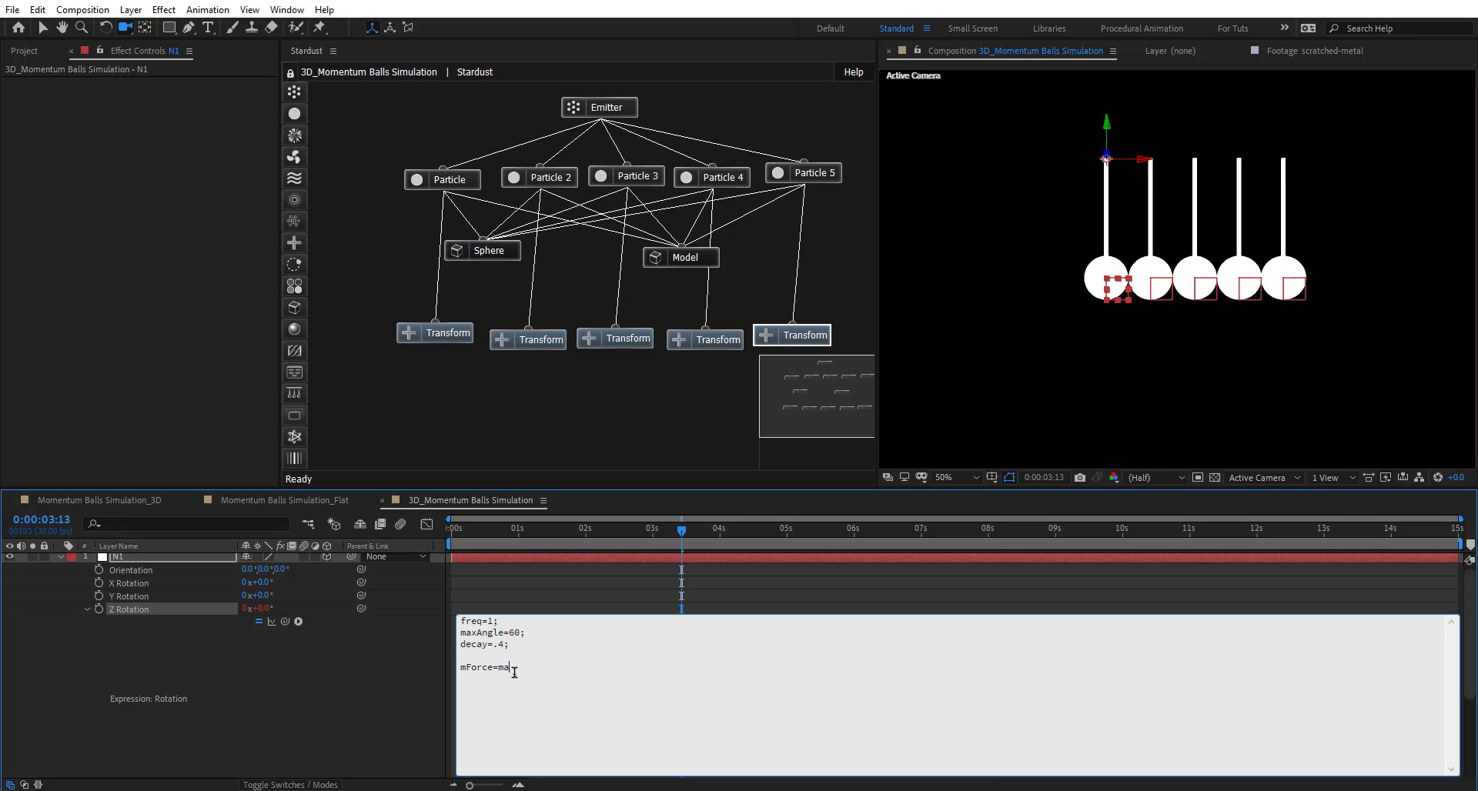
pyautogui.write('ngl')
pyautogui.write('e*Math.cpo')
pyautogui.write('freq')
pyautogui.write('*time*2')
pyautogui.write('*')
pyautogui.press('KP_Enter')
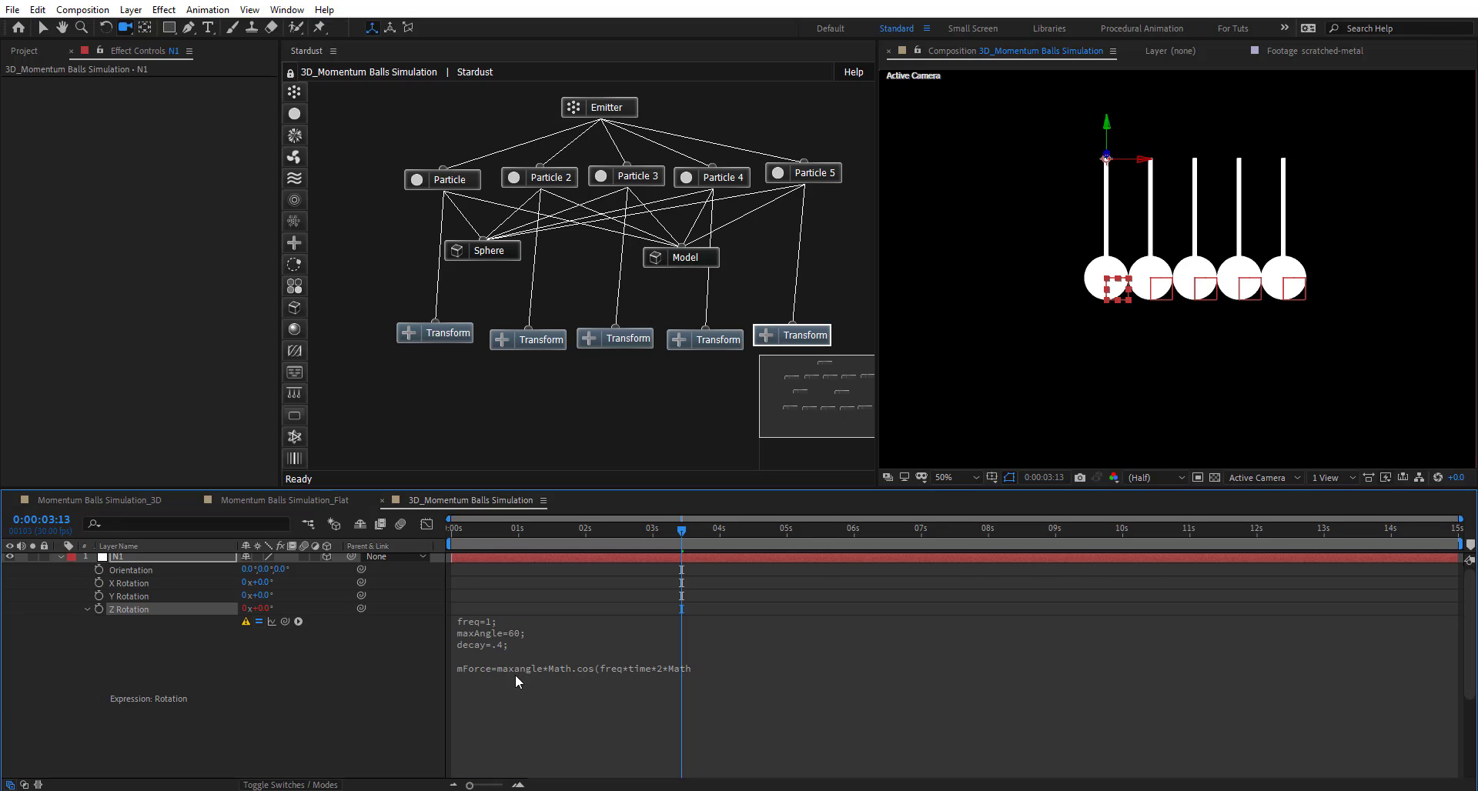
pyautogui.click(690, 663)
pyautogui.write('.PI)*Math.ex')
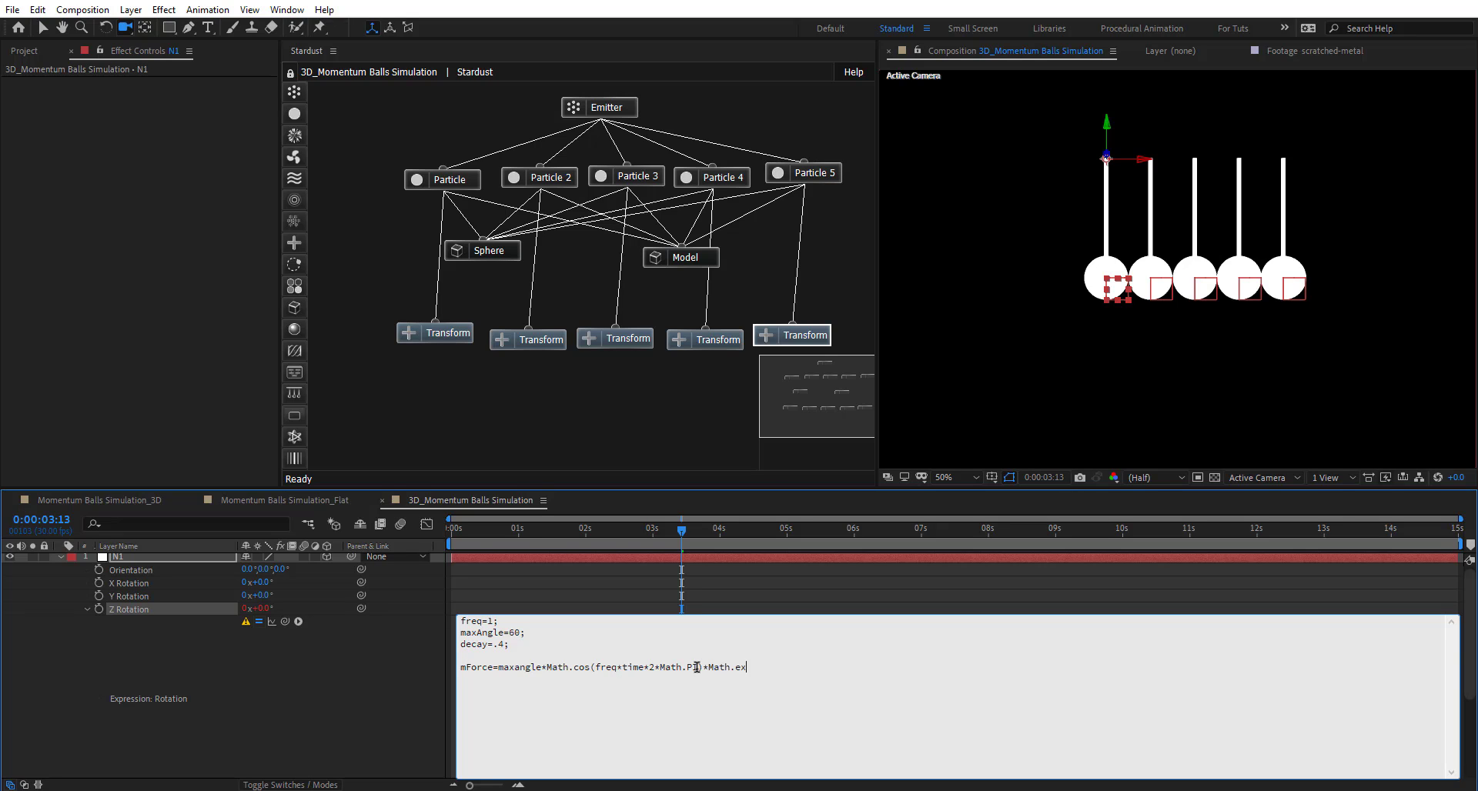
pyautogui.write('(-decay*time);')
# - Apply the expression and preview the first pendulum's decaying swing over the full composition
pyautogui.click(437, 667)
pyautogui.moveTo(487, 534); pyautogui.dragTo(760, 551)
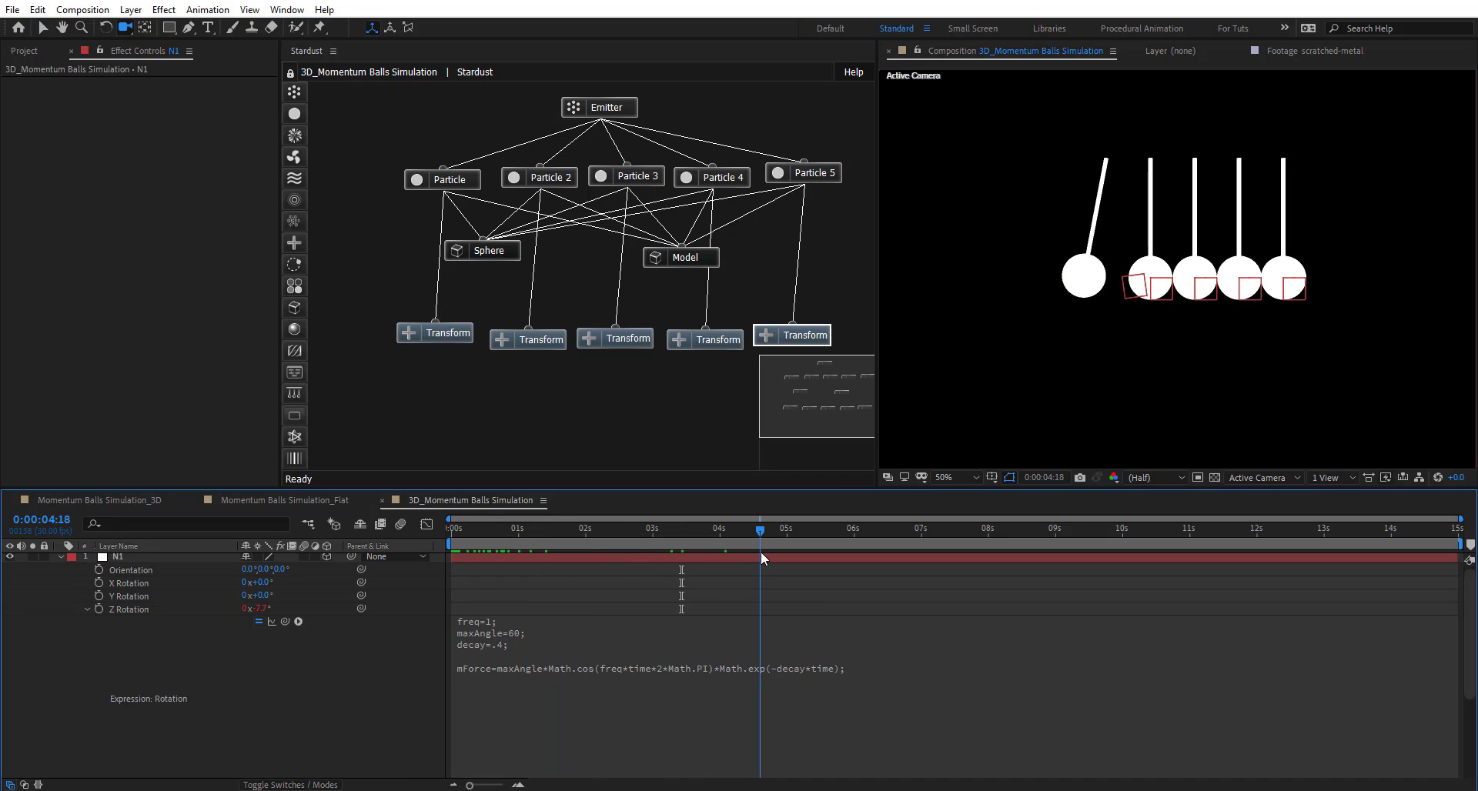
pyautogui.doubleClick(761, 544)
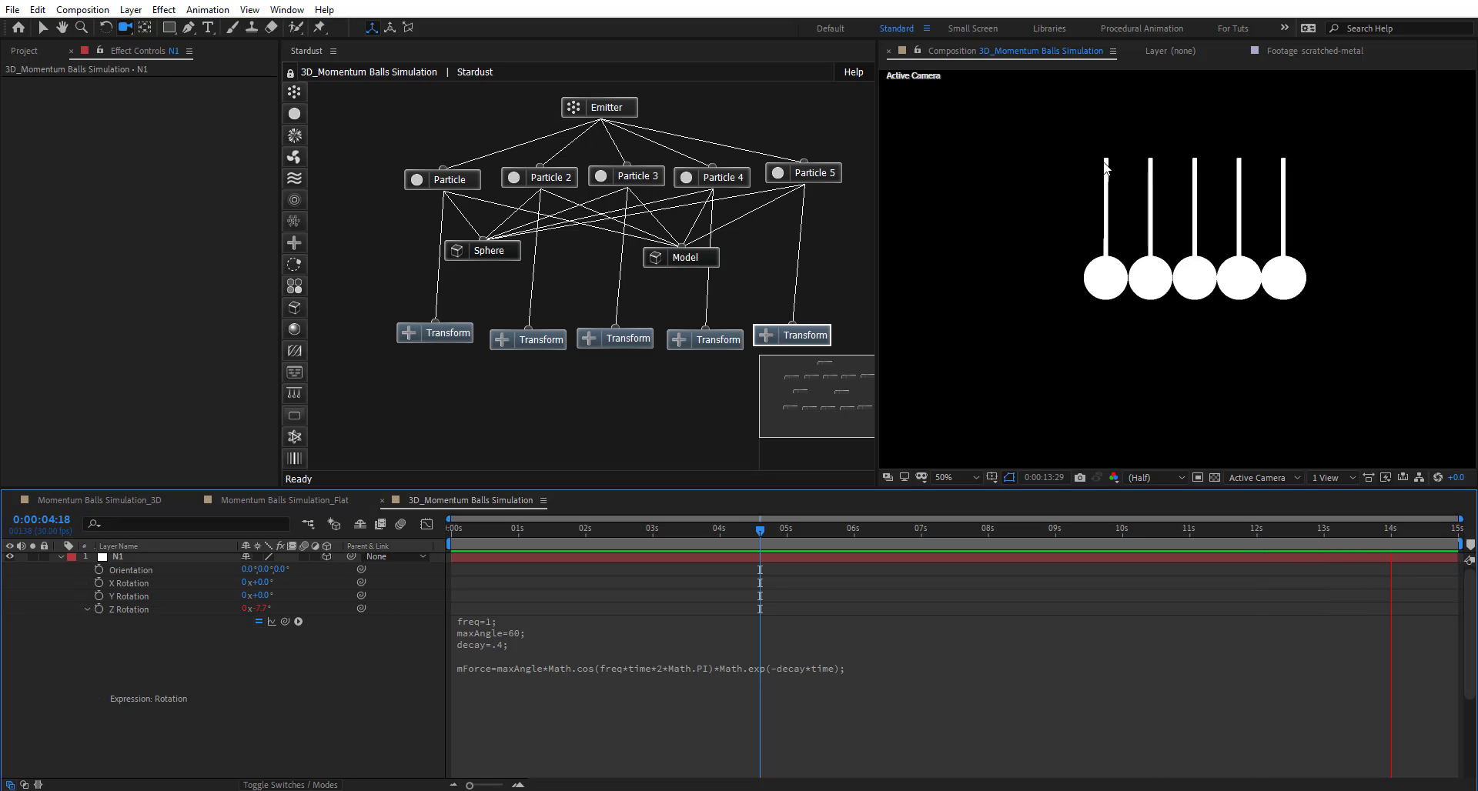
pyautogui.click(760, 530)
# - Graph N1's Z Rotation with Show Post-Expression Graph to view the damped oscillation
pyautogui.click(424, 525)
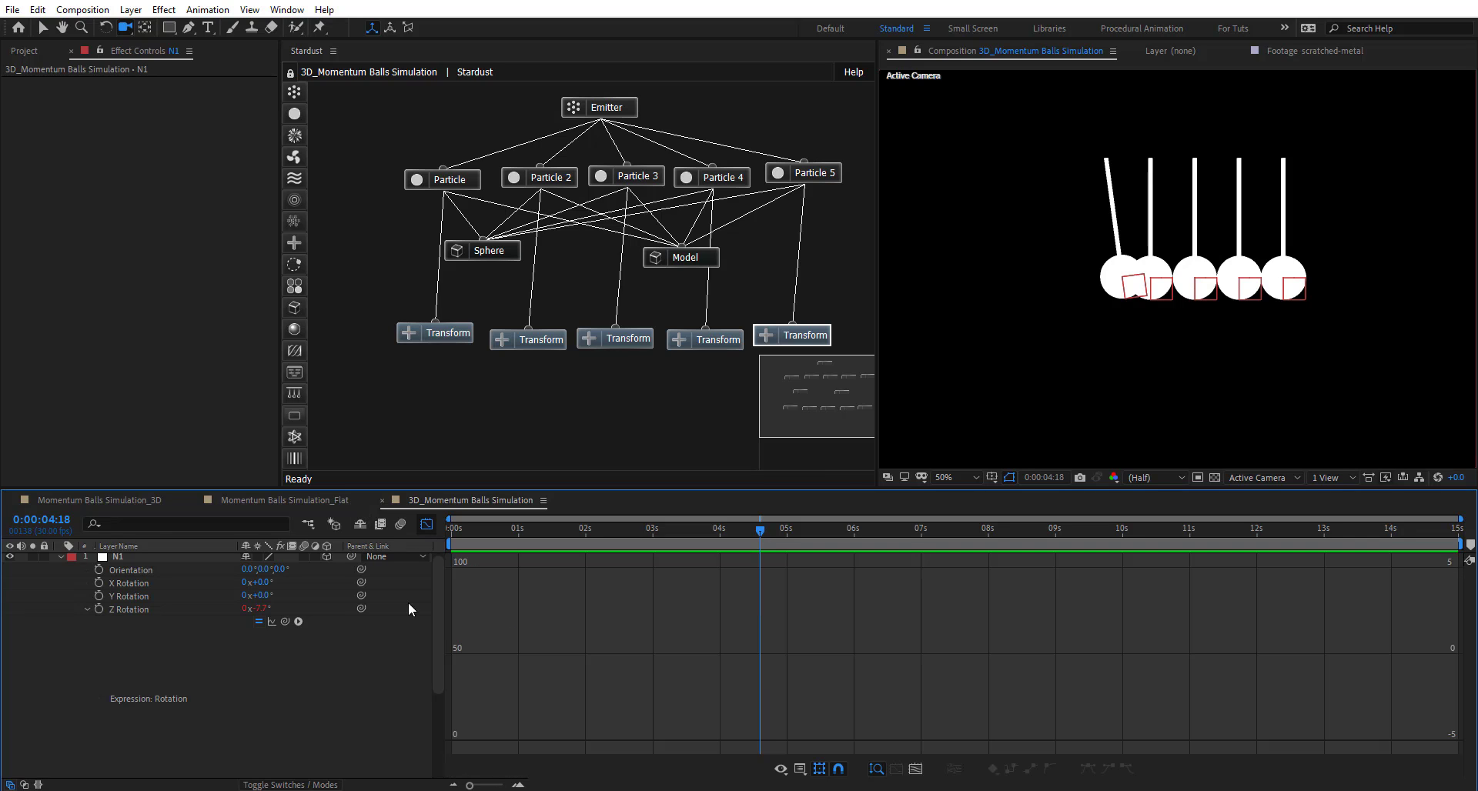
pyautogui.click(123, 608)
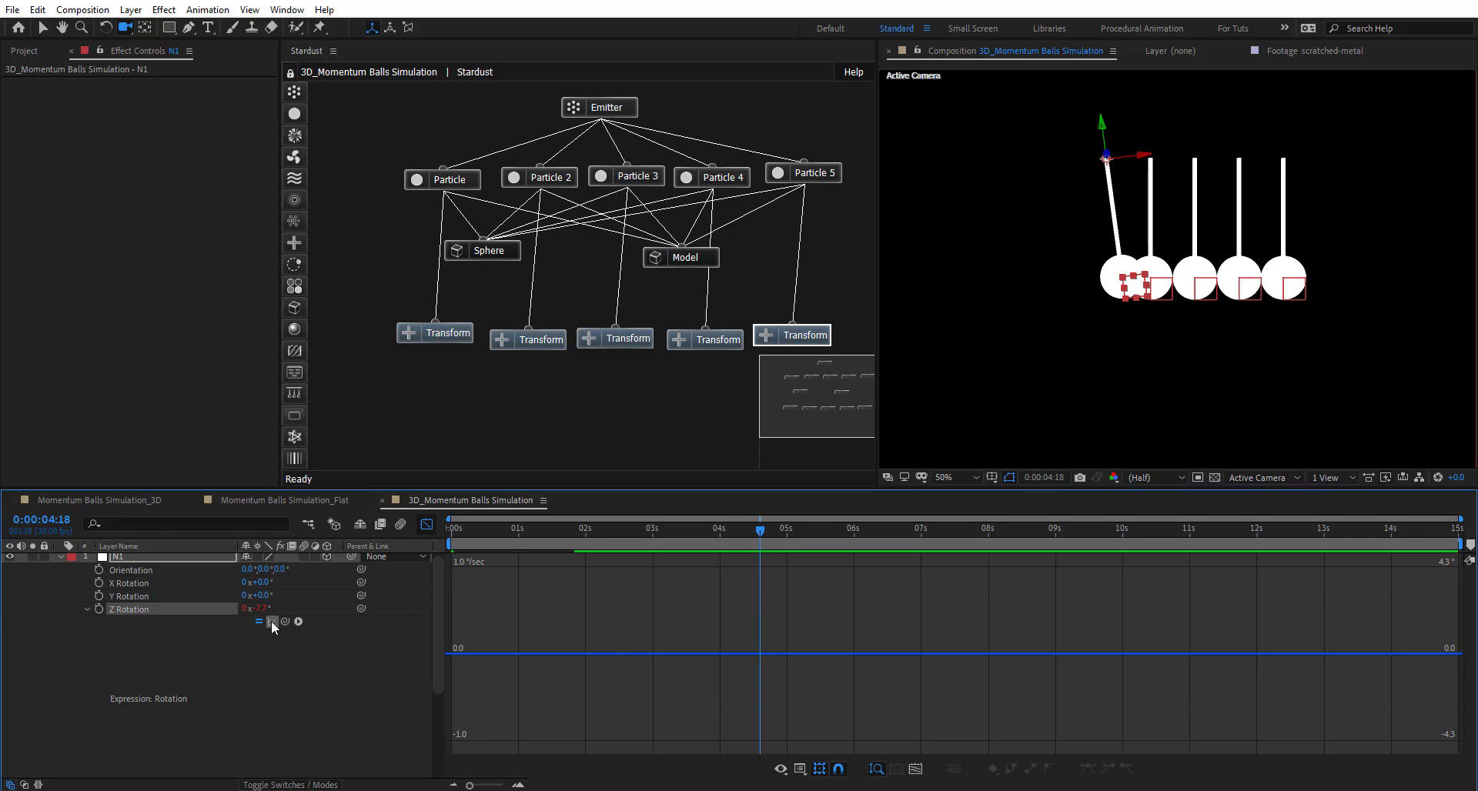
pyautogui.click(271, 621)
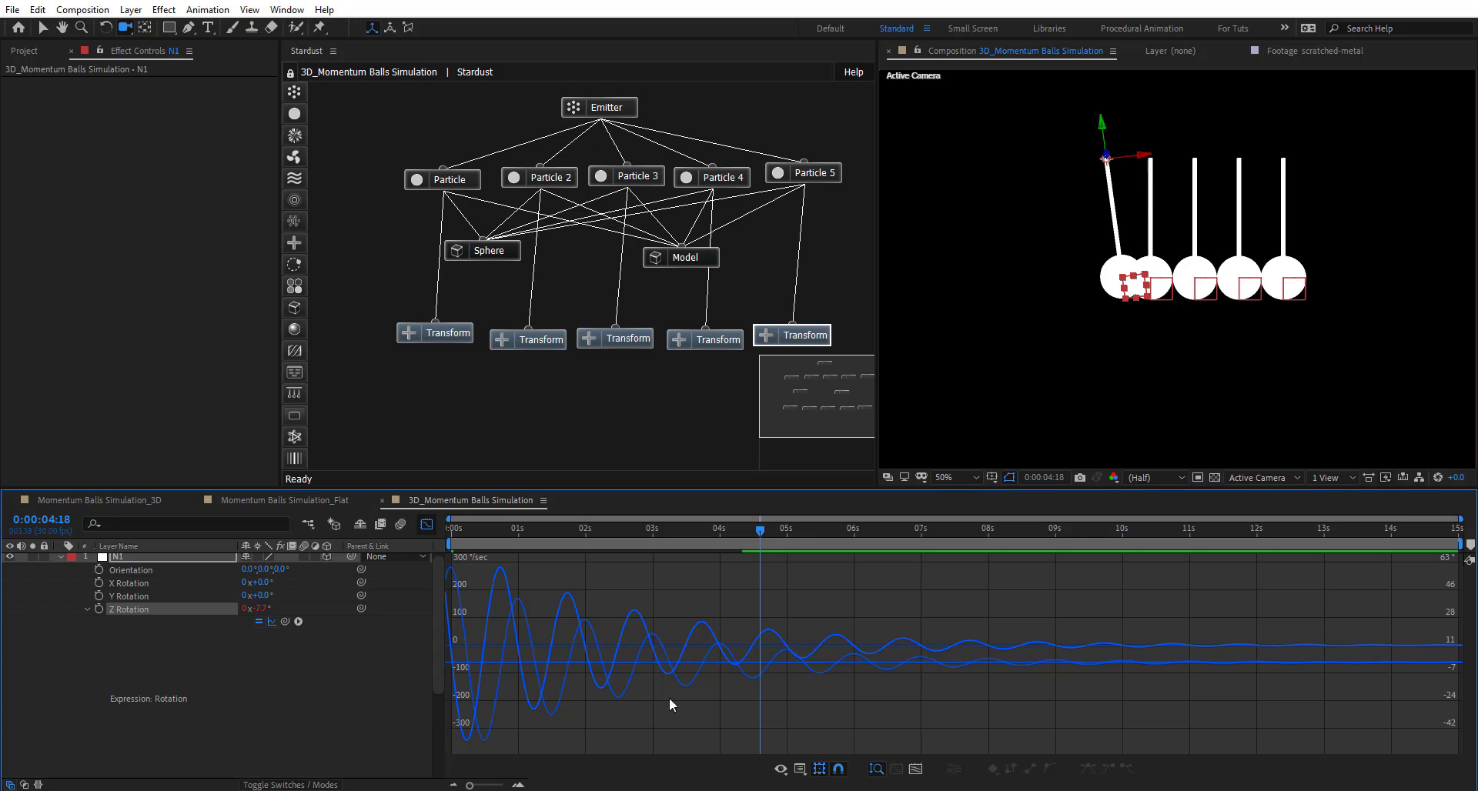
pyautogui.moveTo(464, 529); pyautogui.dragTo(495, 542)
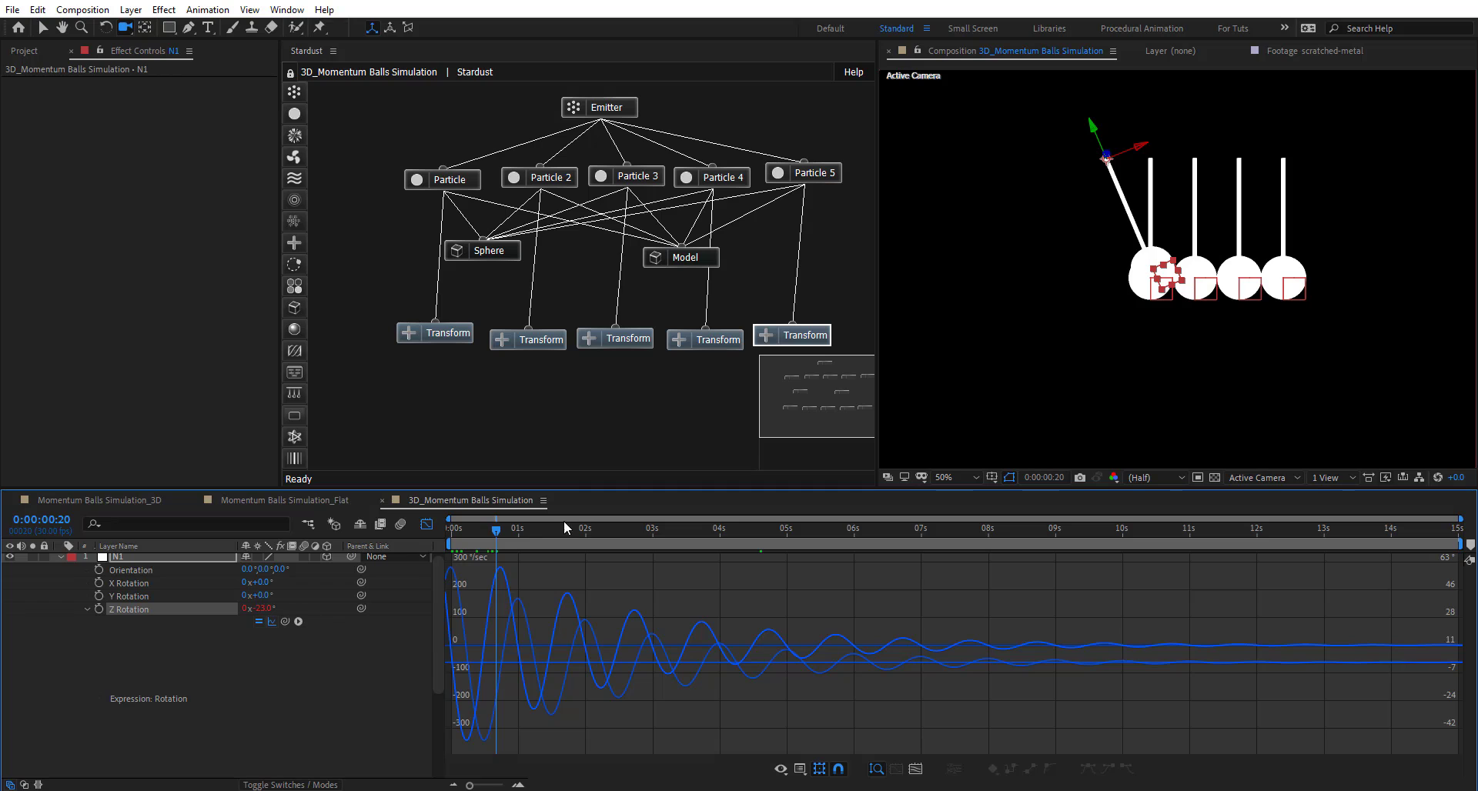
# - Append clamp(mForce,0,maxAngle) to N1's Z Rotation expression, limiting the swing to 0–60 degrees
pyautogui.moveTo(495, 531); pyautogui.dragTo(487, 531)
pyautogui.hotkey('shift', 'F3')
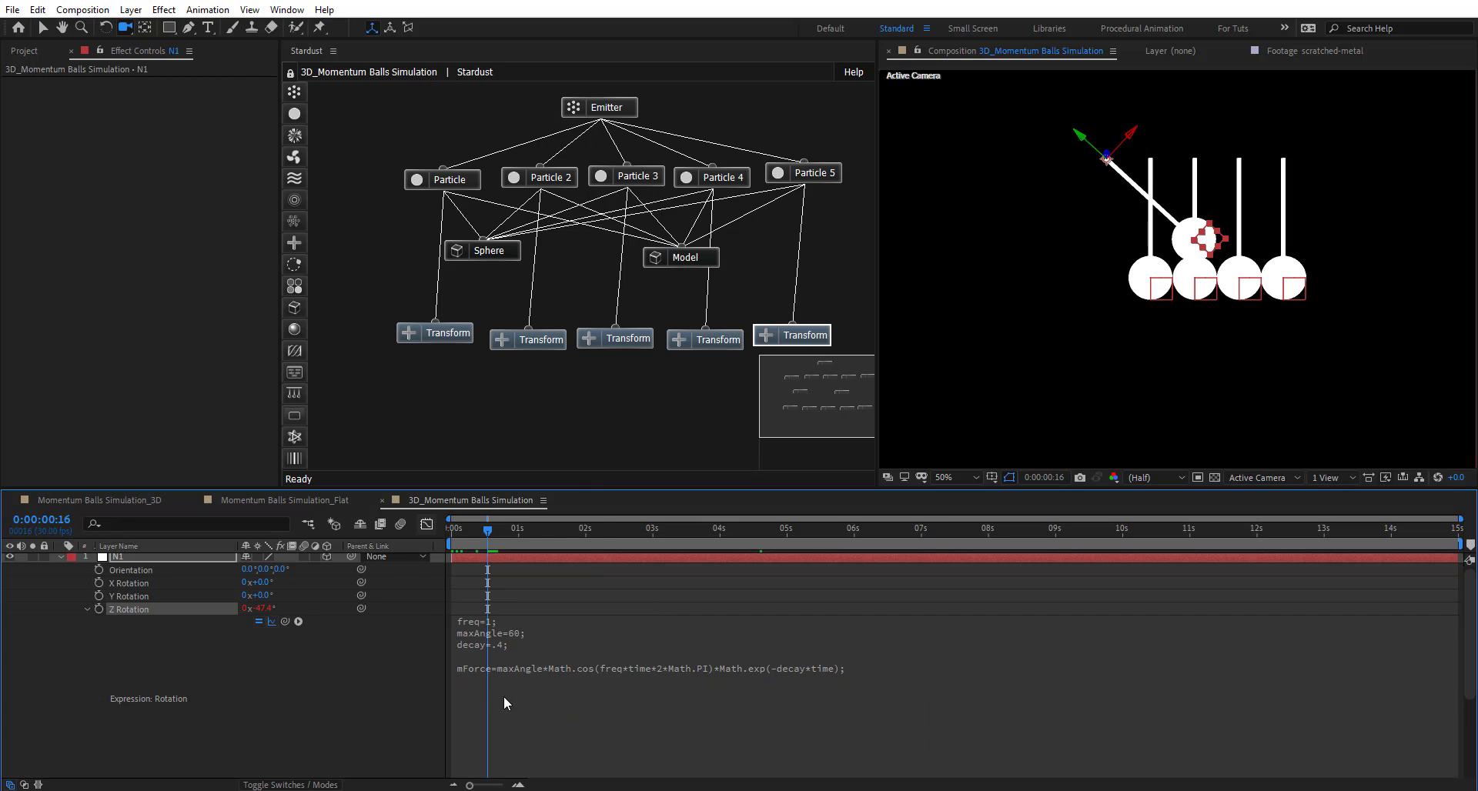
pyautogui.click(511, 699)
pyautogui.click(817, 722)
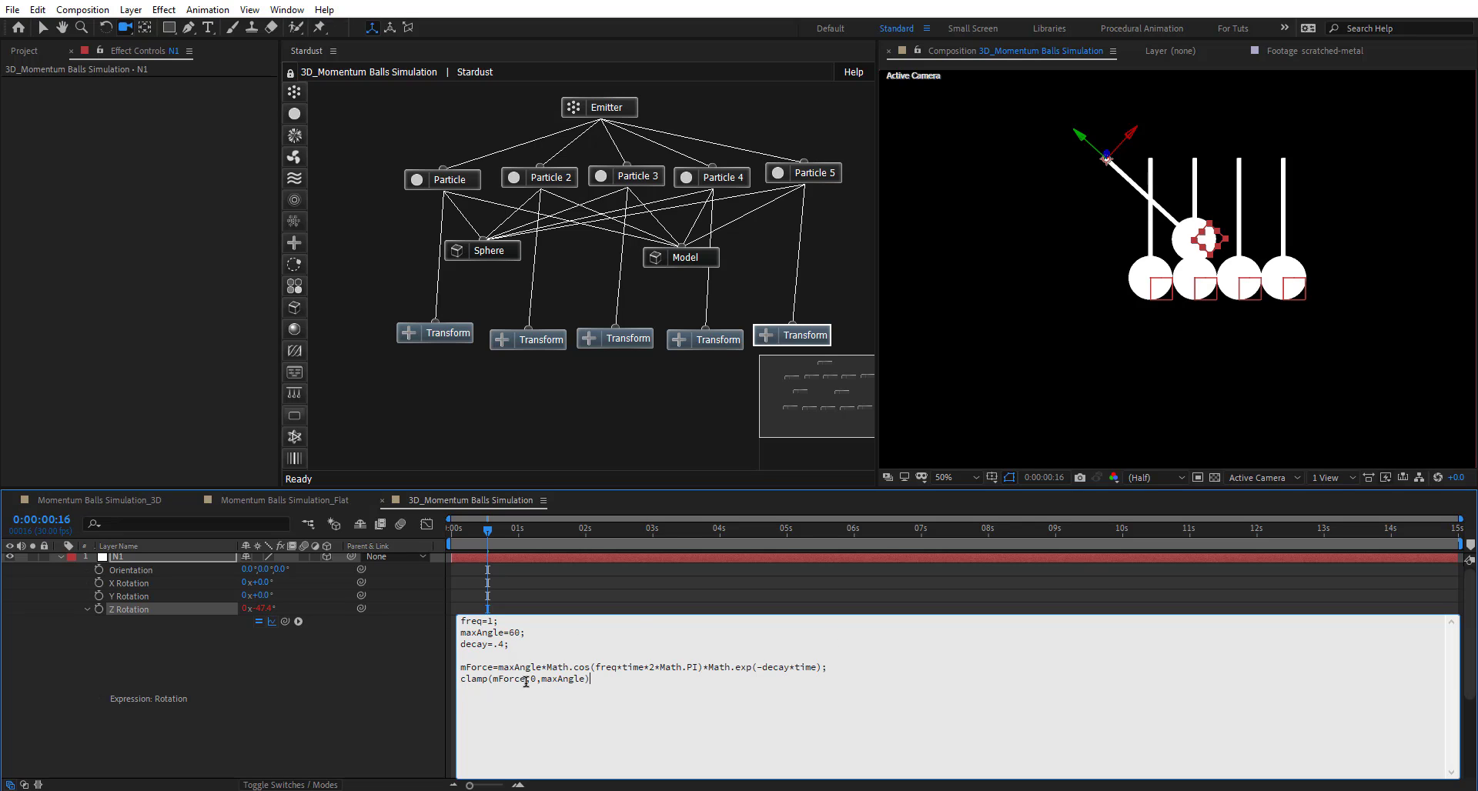
pyautogui.moveTo(525, 682); pyautogui.dragTo(497, 681)
pyautogui.click(495, 681)
pyautogui.click(413, 700)
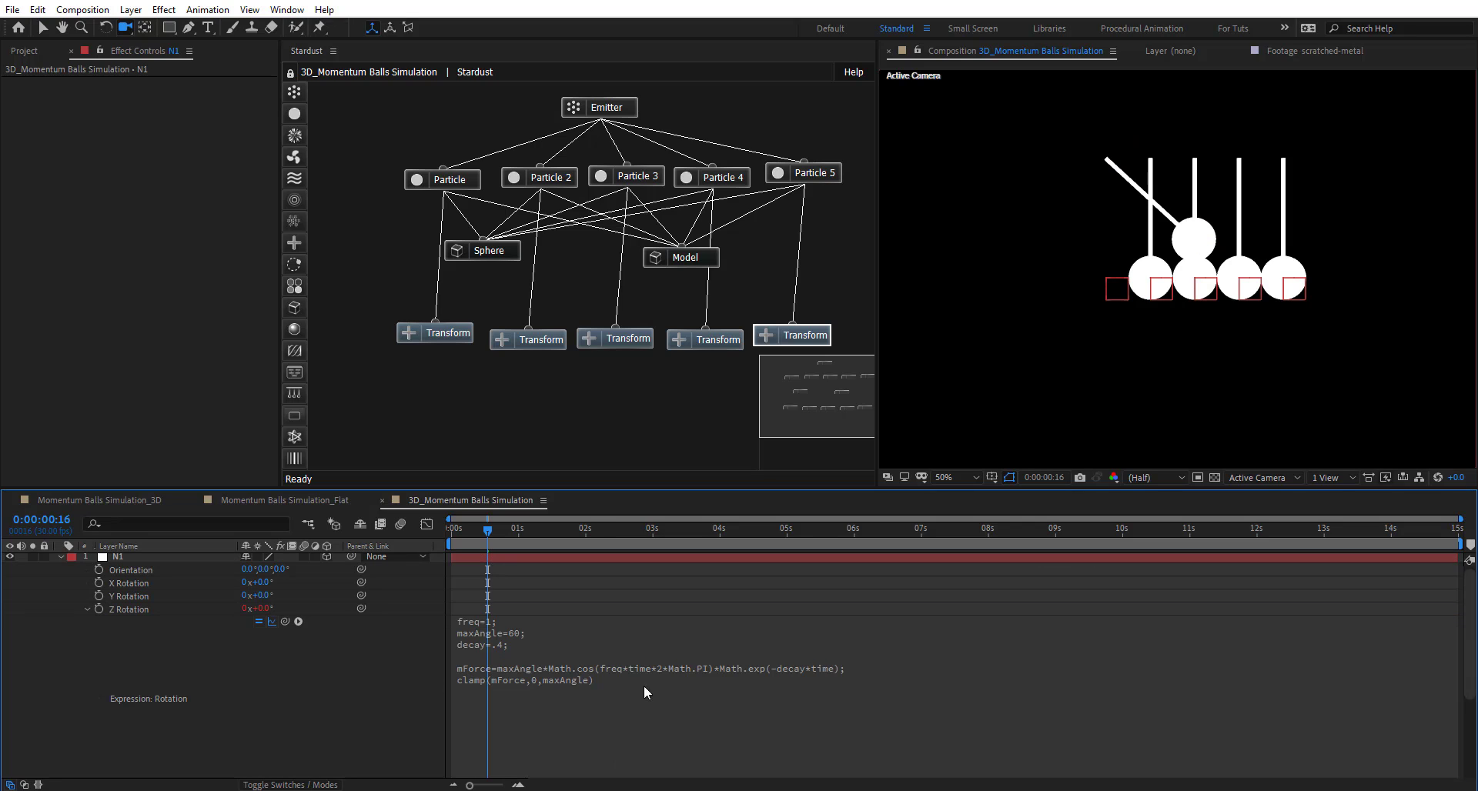
pyautogui.moveTo(476, 528); pyautogui.dragTo(458, 528)
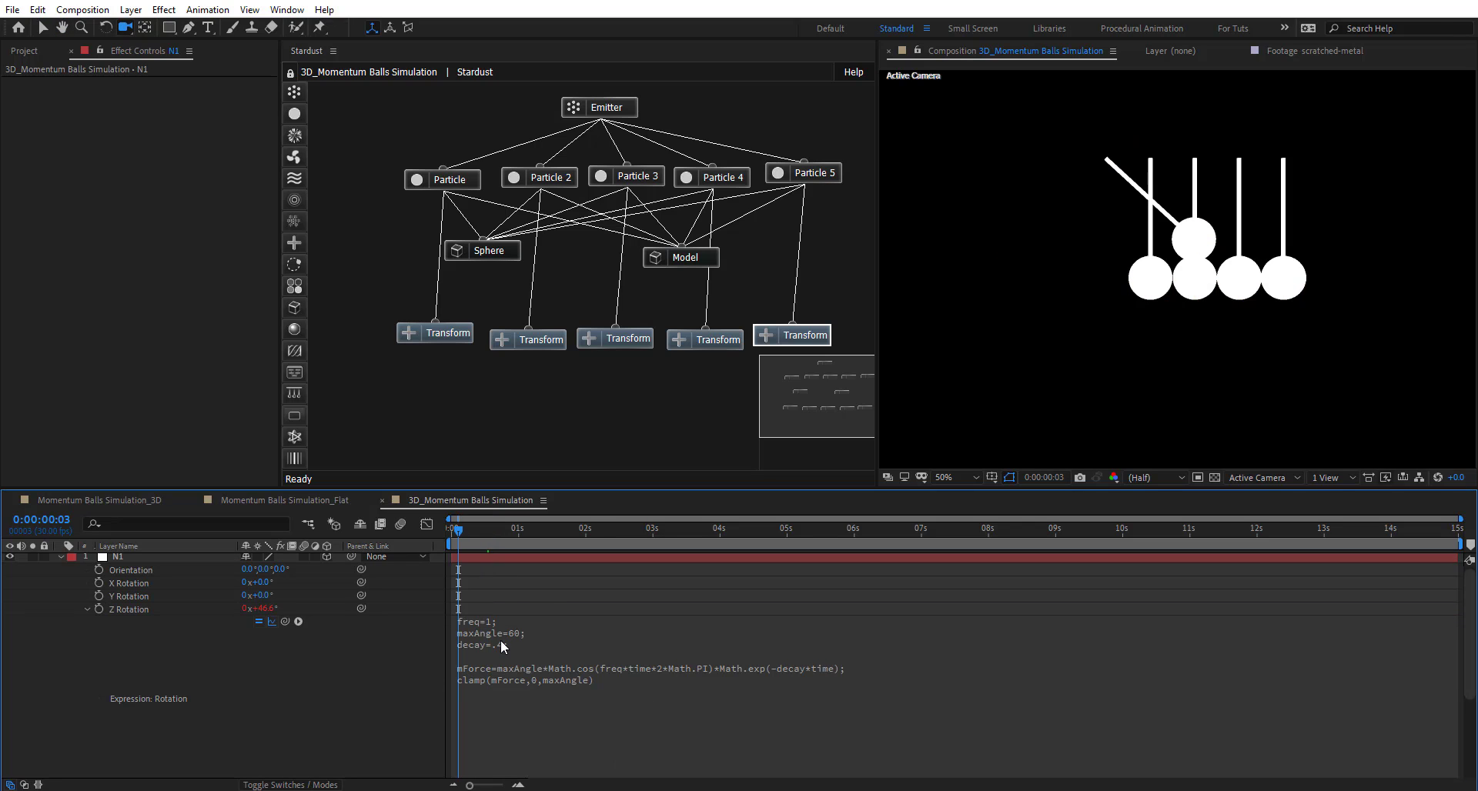
# - Preview the first ball's one-sided swing, then reopen N1's Z Rotation expression at the mForce line
pyautogui.press('space')
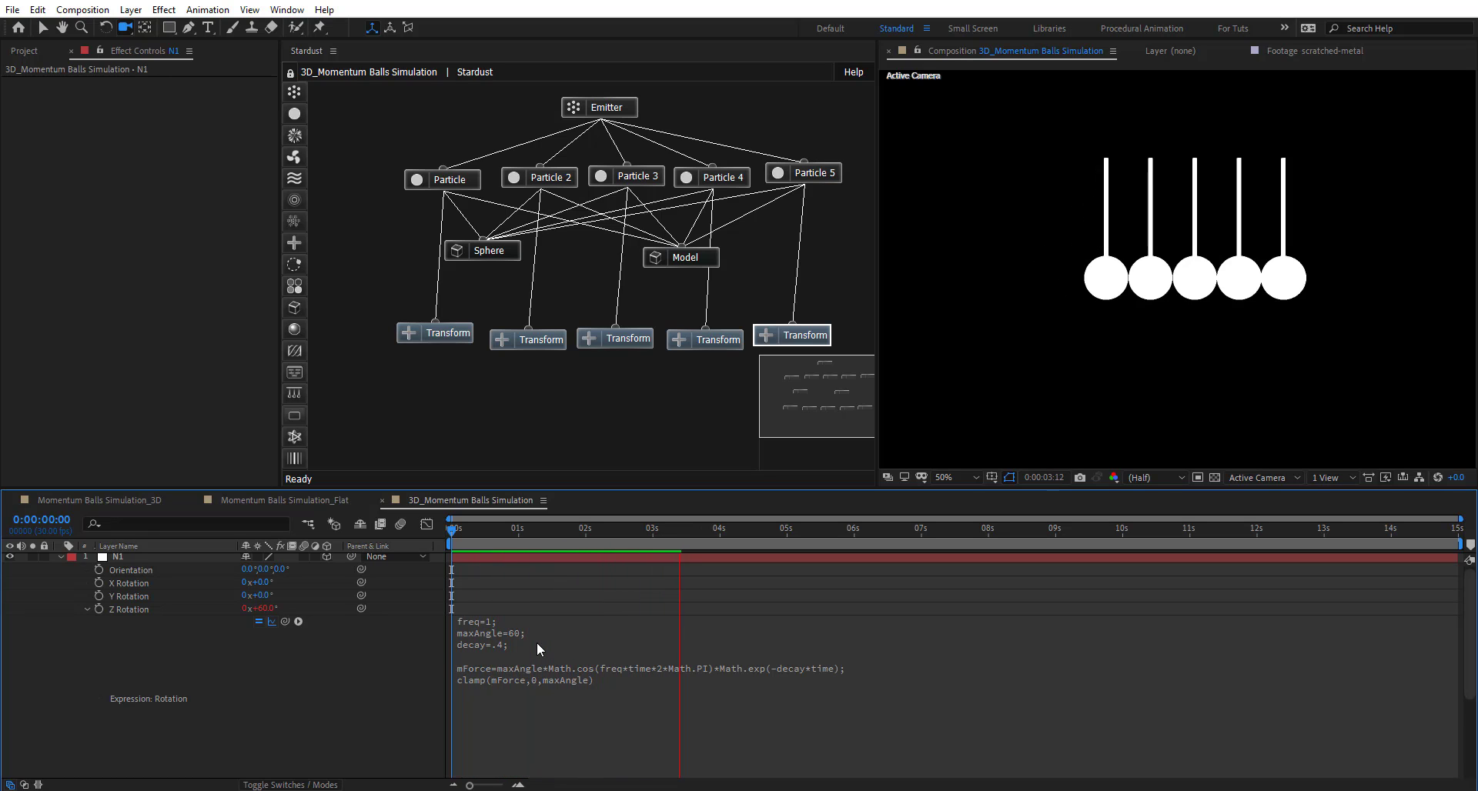
pyautogui.click(721, 535)
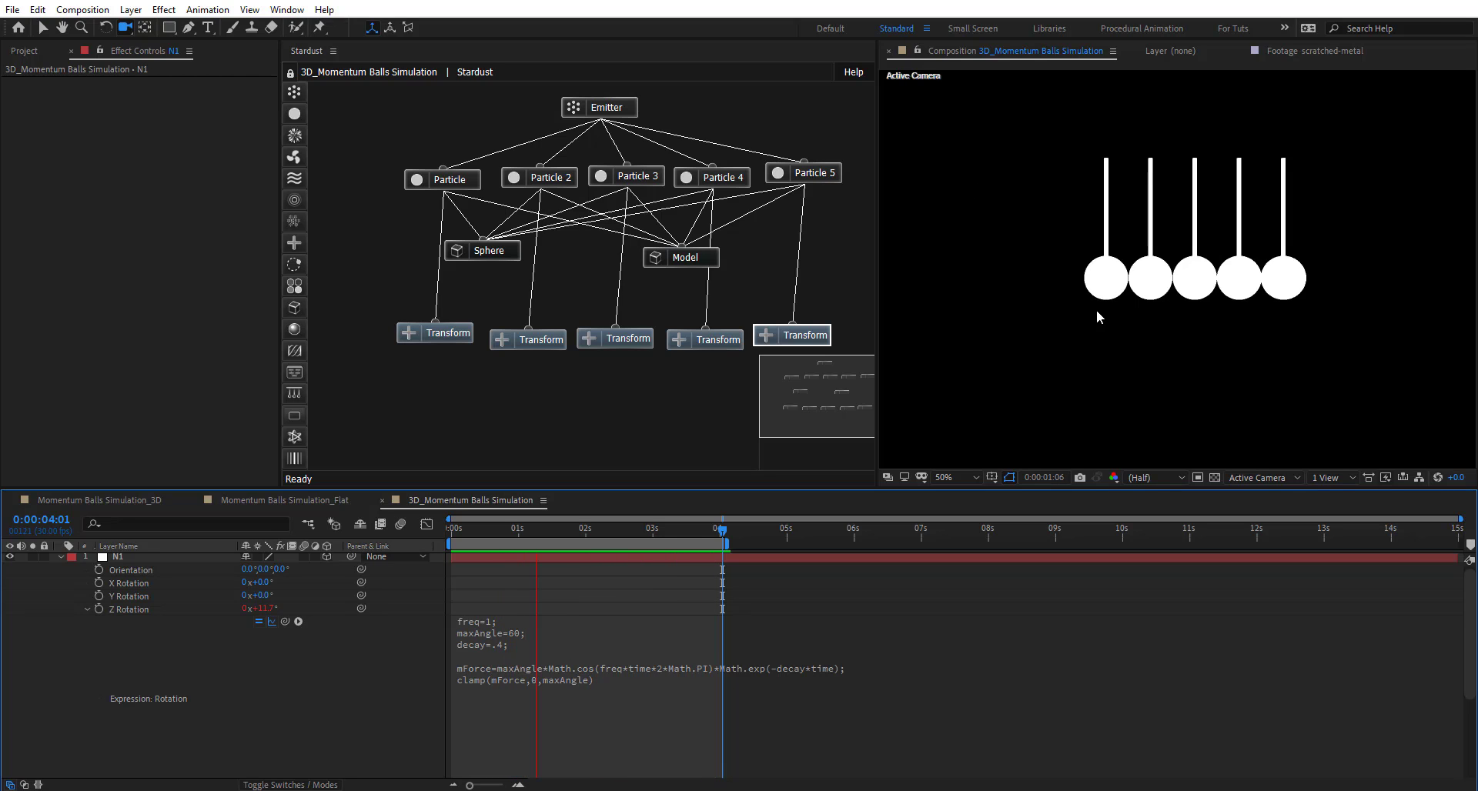
pyautogui.click(467, 530)
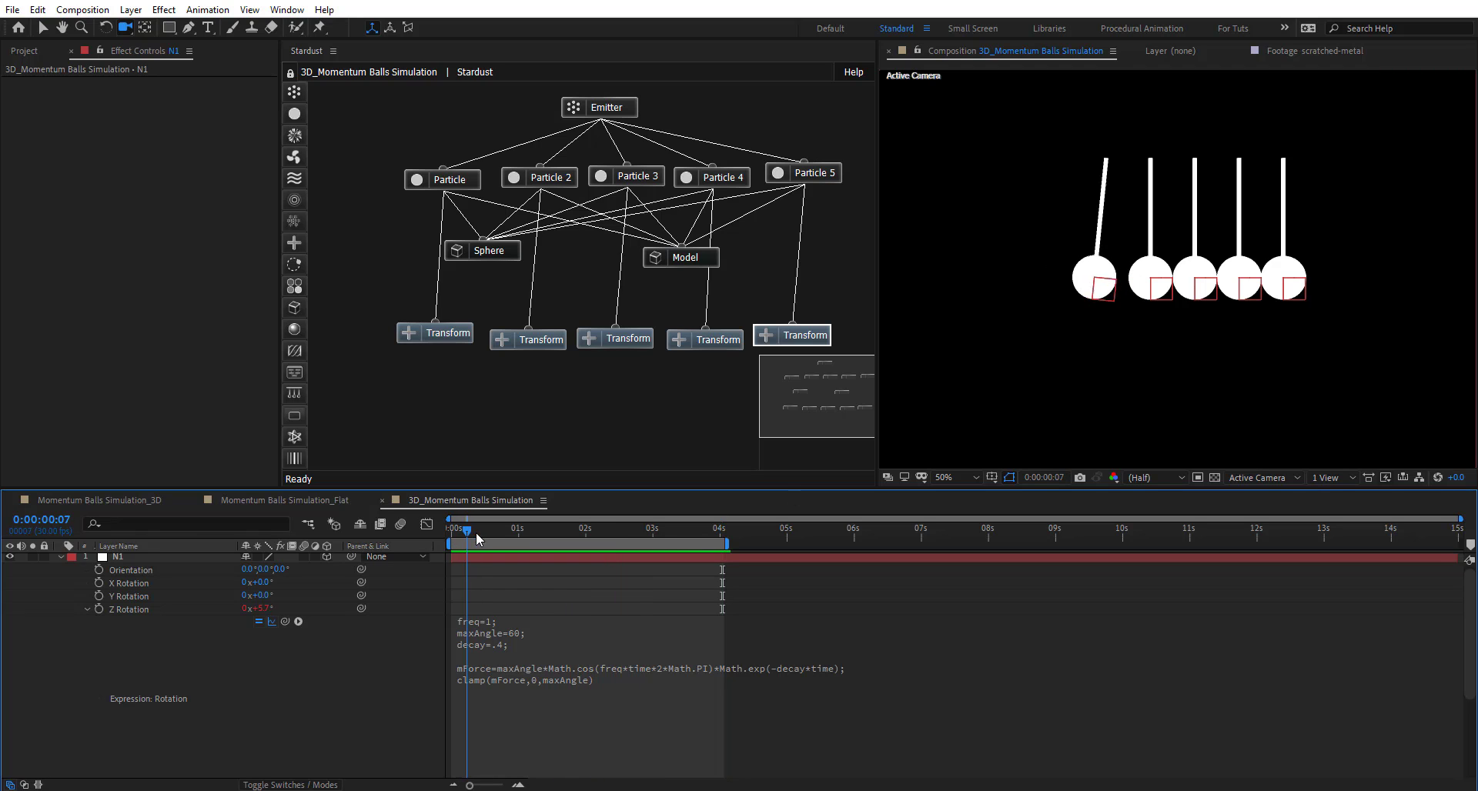
pyautogui.moveTo(477, 538); pyautogui.dragTo(588, 551)
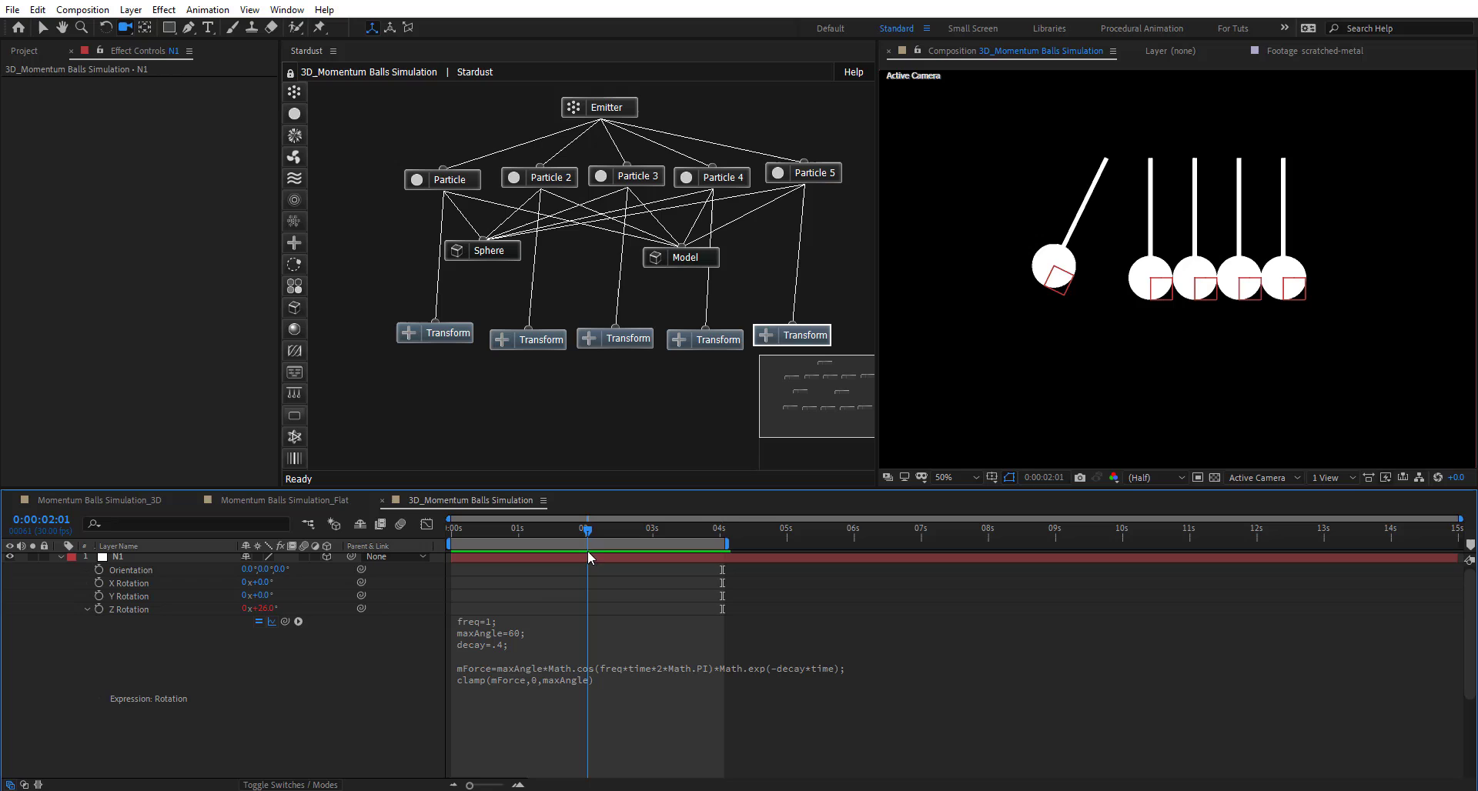
pyautogui.click(475, 676)
pyautogui.click(872, 682)
# - Wrap the mForce clamp in an if(index==thisLayer.index) { } block in N1's expression and apply it
pyautogui.click(838, 669)
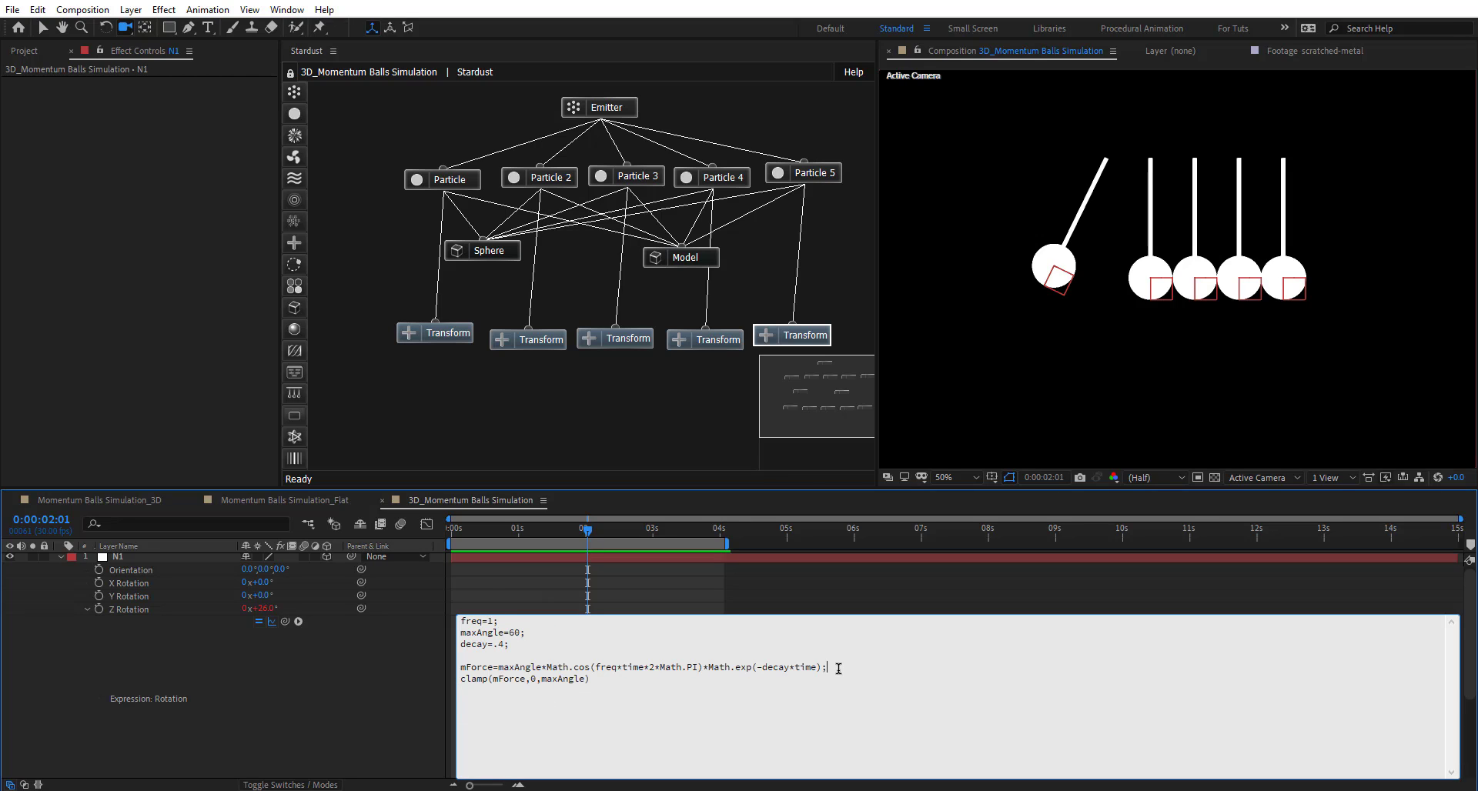
pyautogui.press('Return')
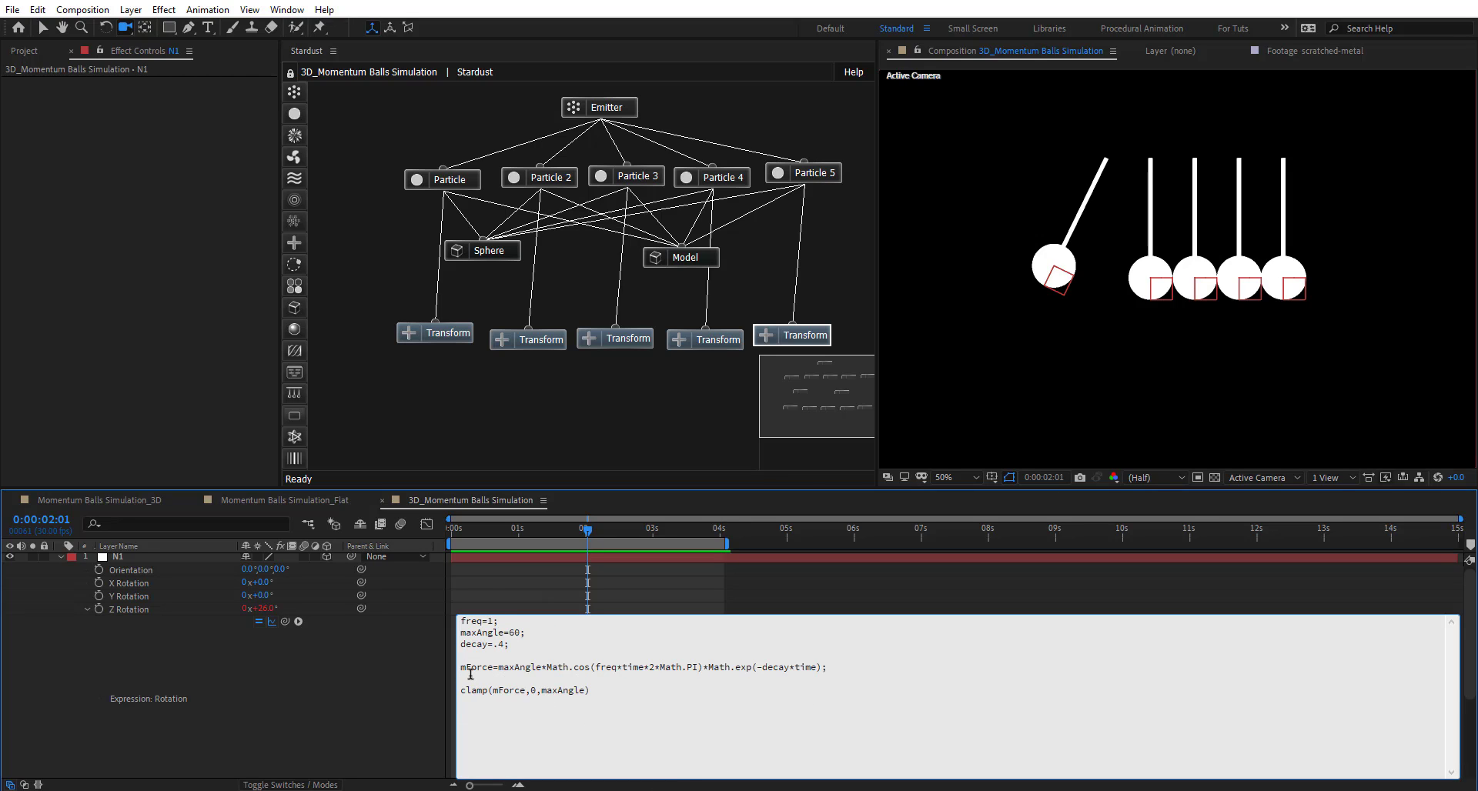
pyautogui.write('if(index==thisLayer.index')
pyautogui.press('Return')
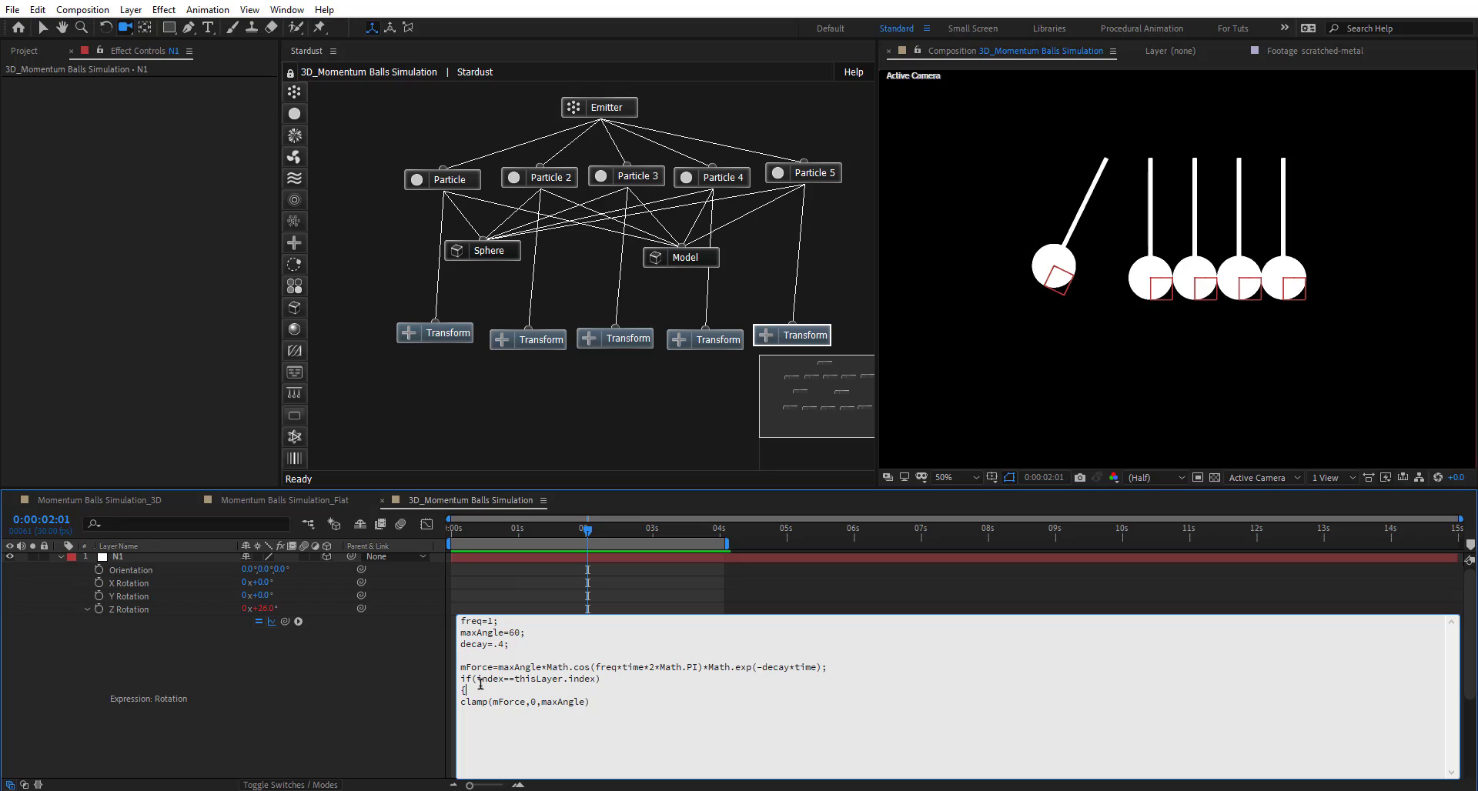
pyautogui.write('{')
pyautogui.click(450, 725)
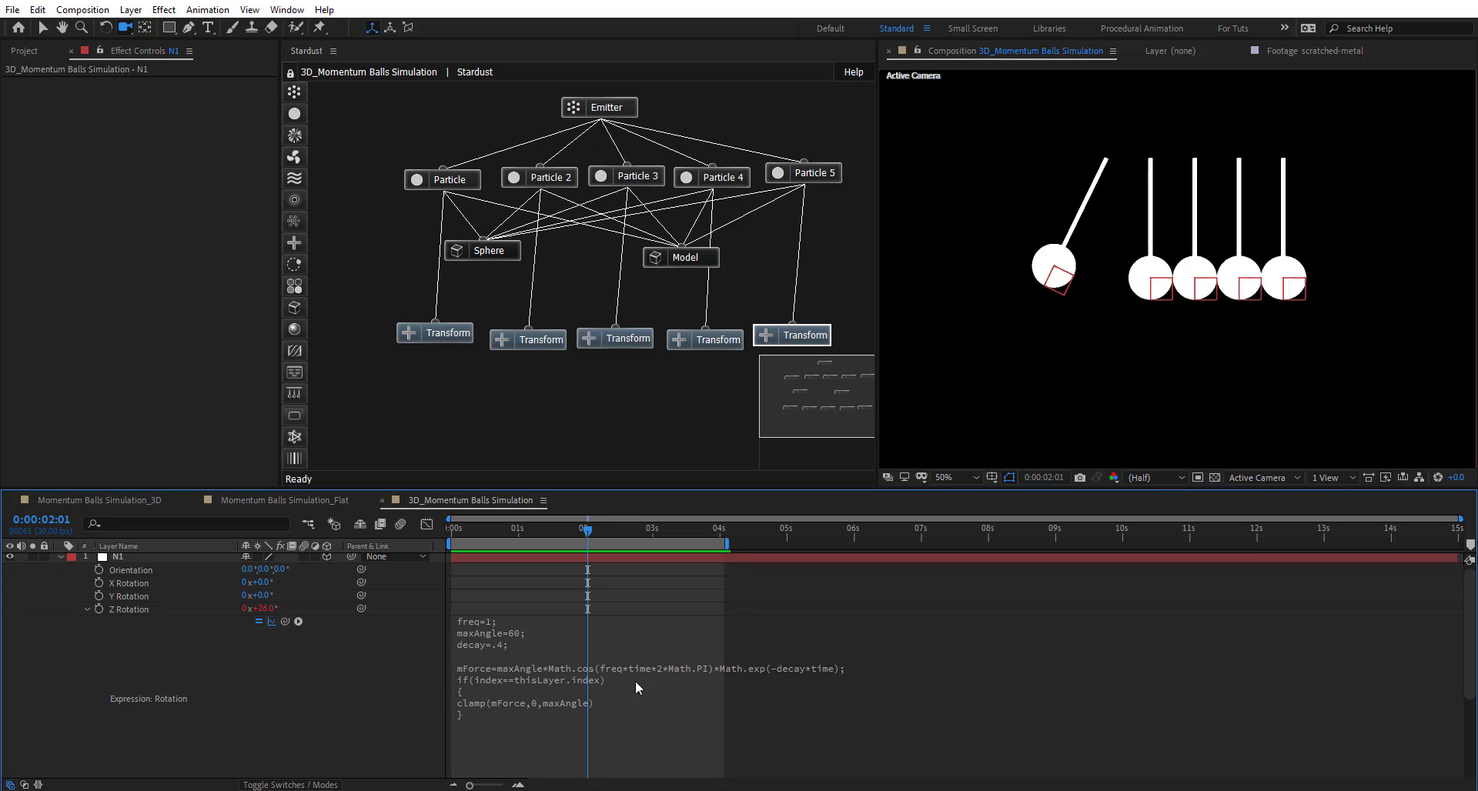
pyautogui.click(515, 671)
pyautogui.hotkey('ctrl', 'c')
pyautogui.click(294, 708)
pyautogui.click(61, 556)
# - Paste the swing expression into N5's Z Rotation, changing the clamp to clamp(mForce,0,-maxAngle)
pyautogui.click(131, 613)
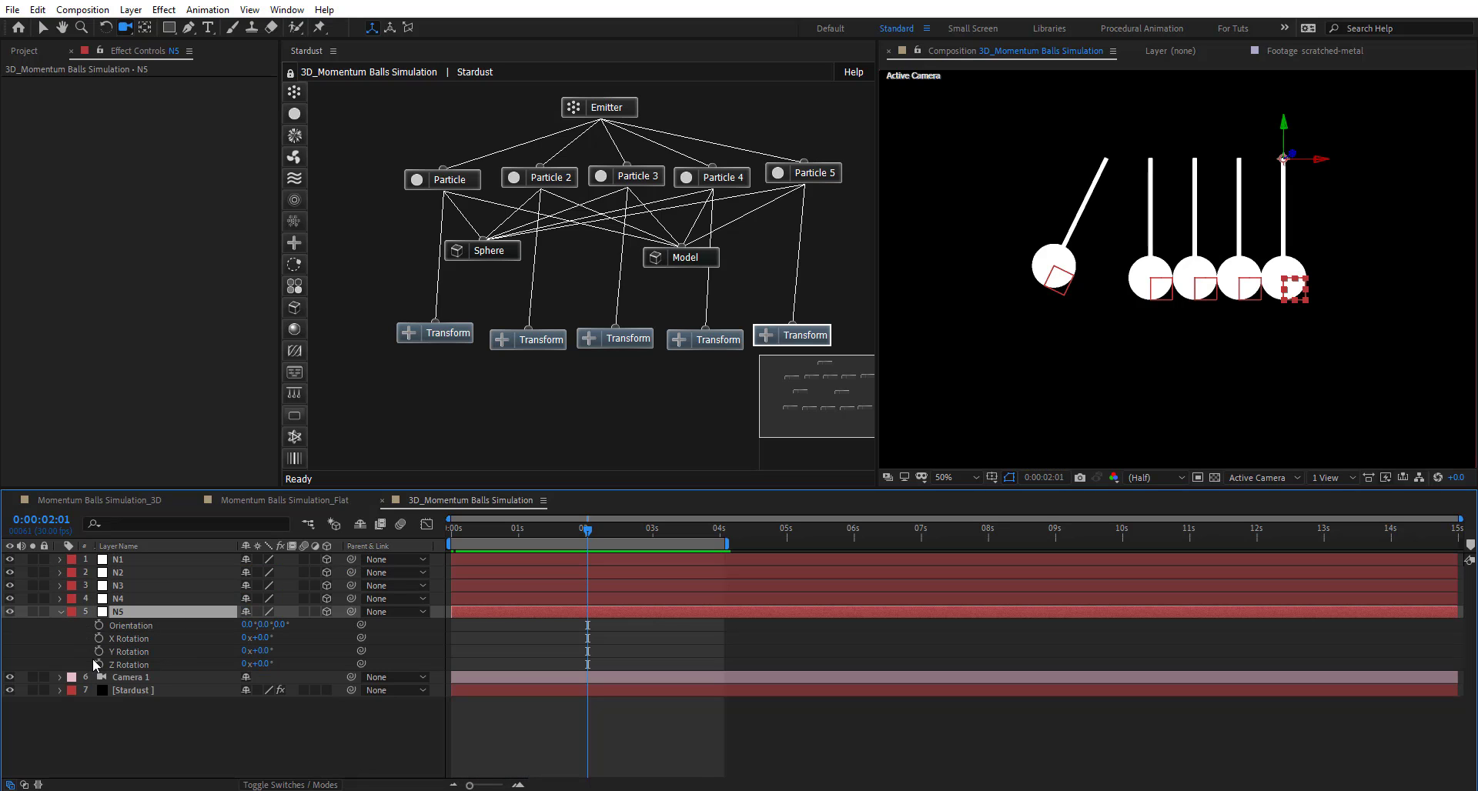
pyautogui.keyDown('alt'); pyautogui.click(98, 664); pyautogui.keyUp('alt')
pyautogui.press('BackSpace')
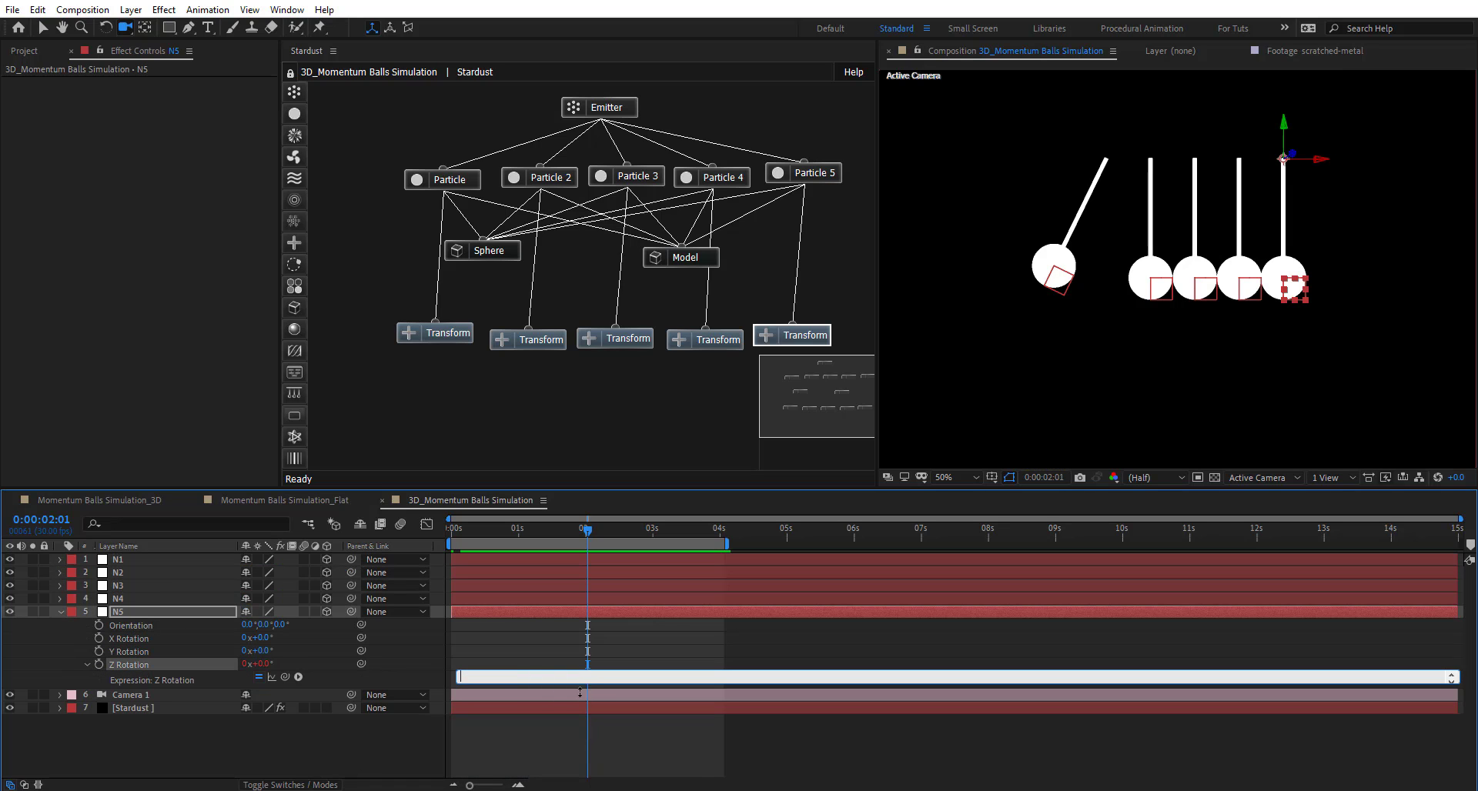
pyautogui.hotkey('ctrl', 'v')
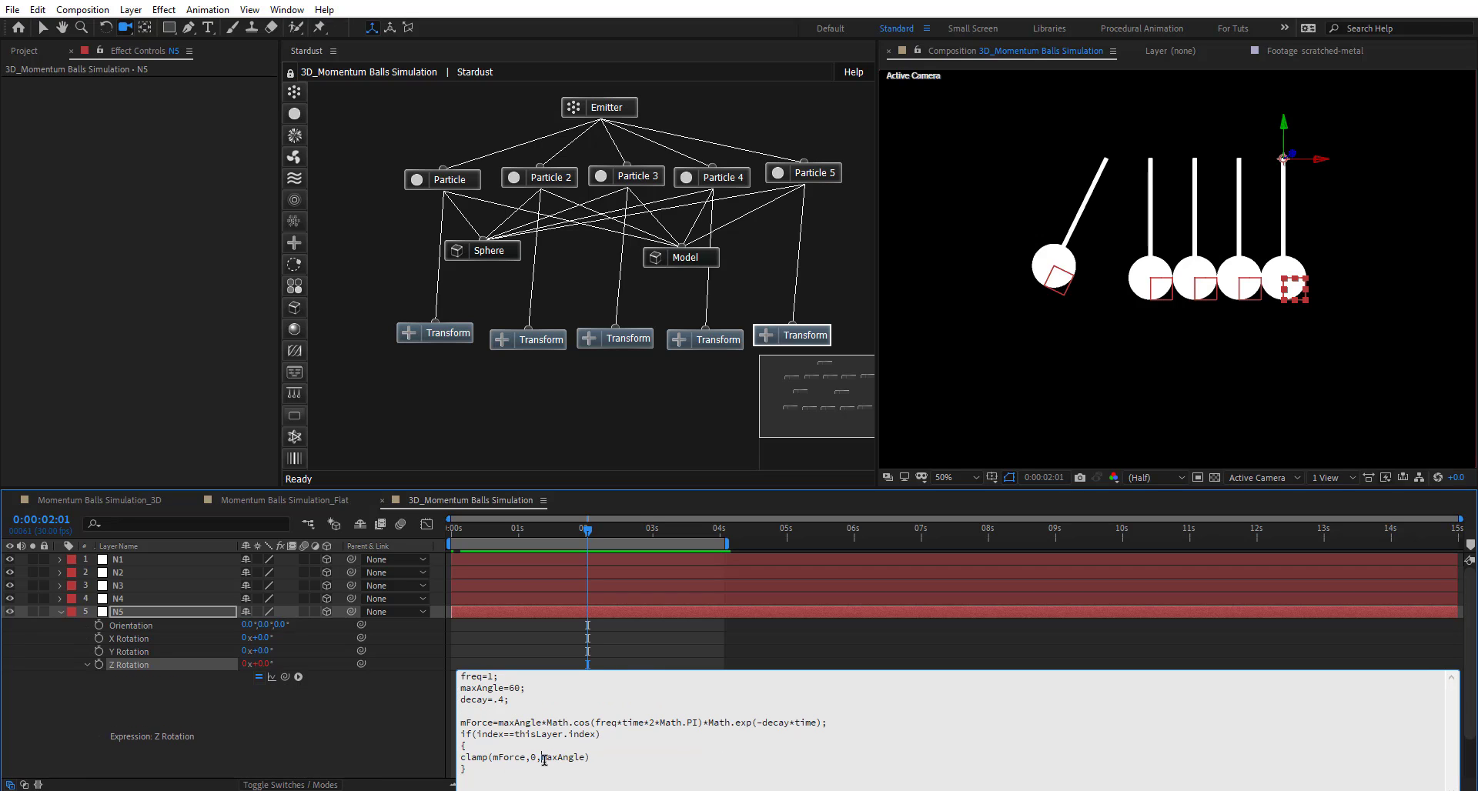
pyautogui.click(548, 757)
pyautogui.write('-')
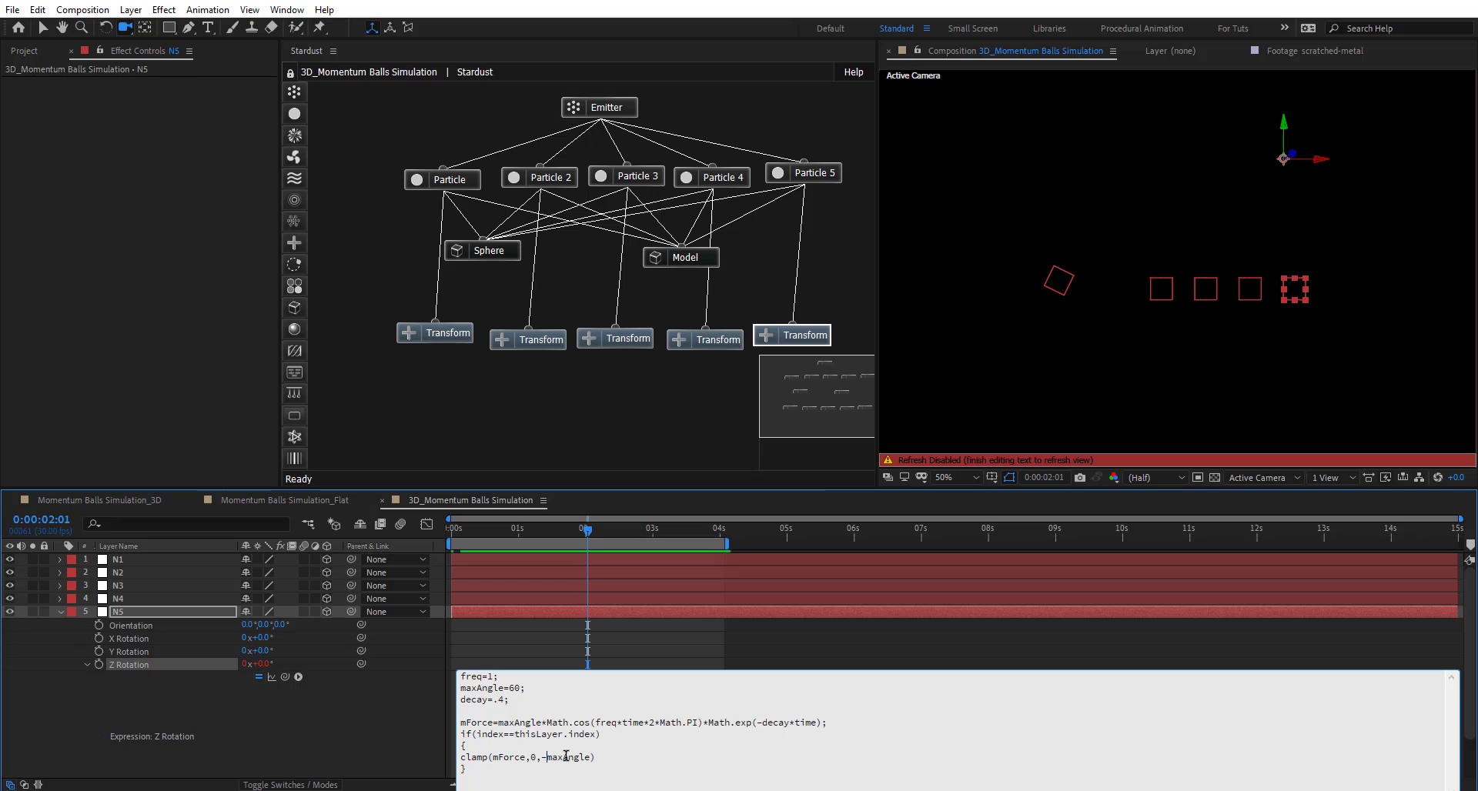
pyautogui.click(365, 738)
# - Preview the fifth ball swinging out to the right
pyautogui.press('space')
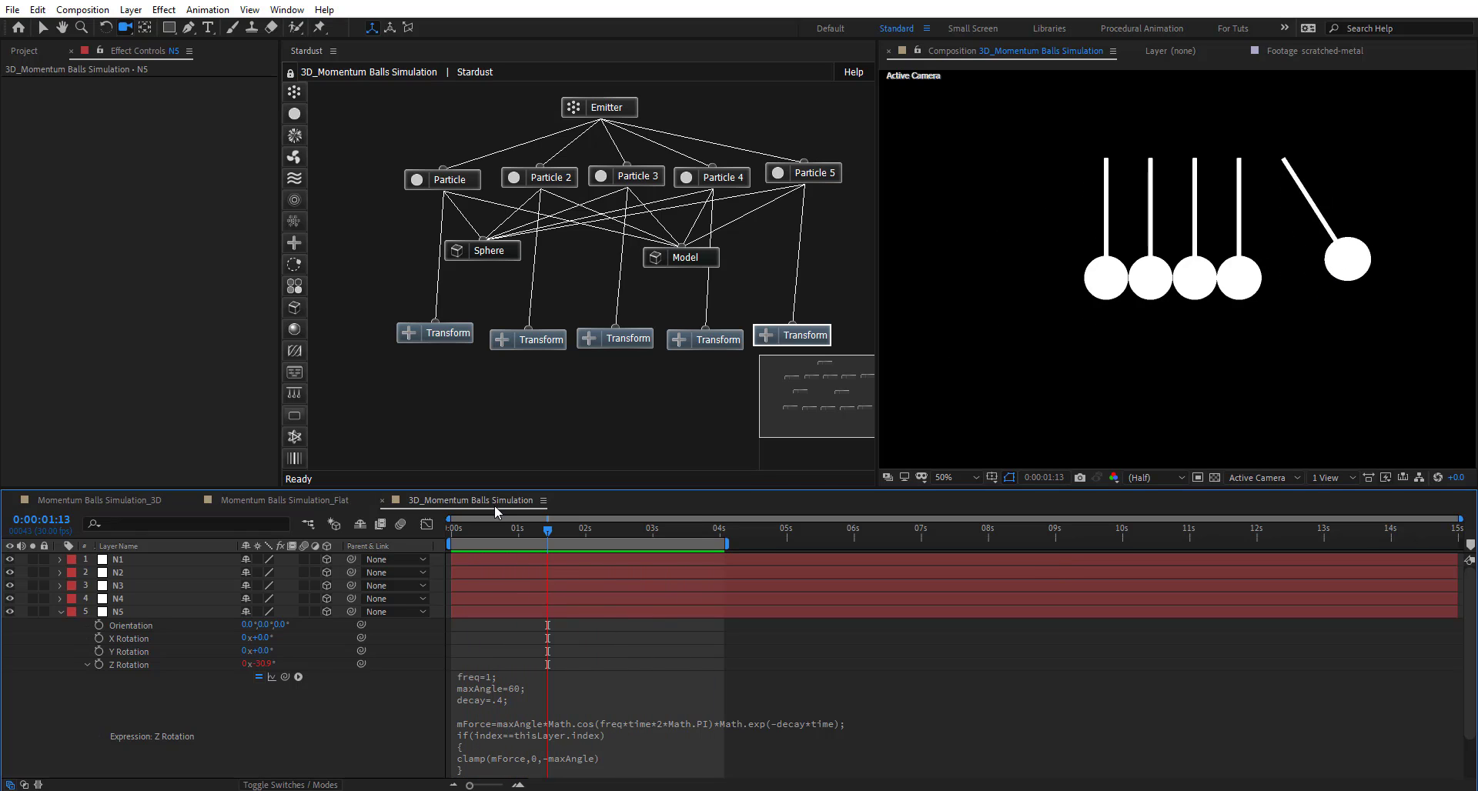
pyautogui.click(511, 534)
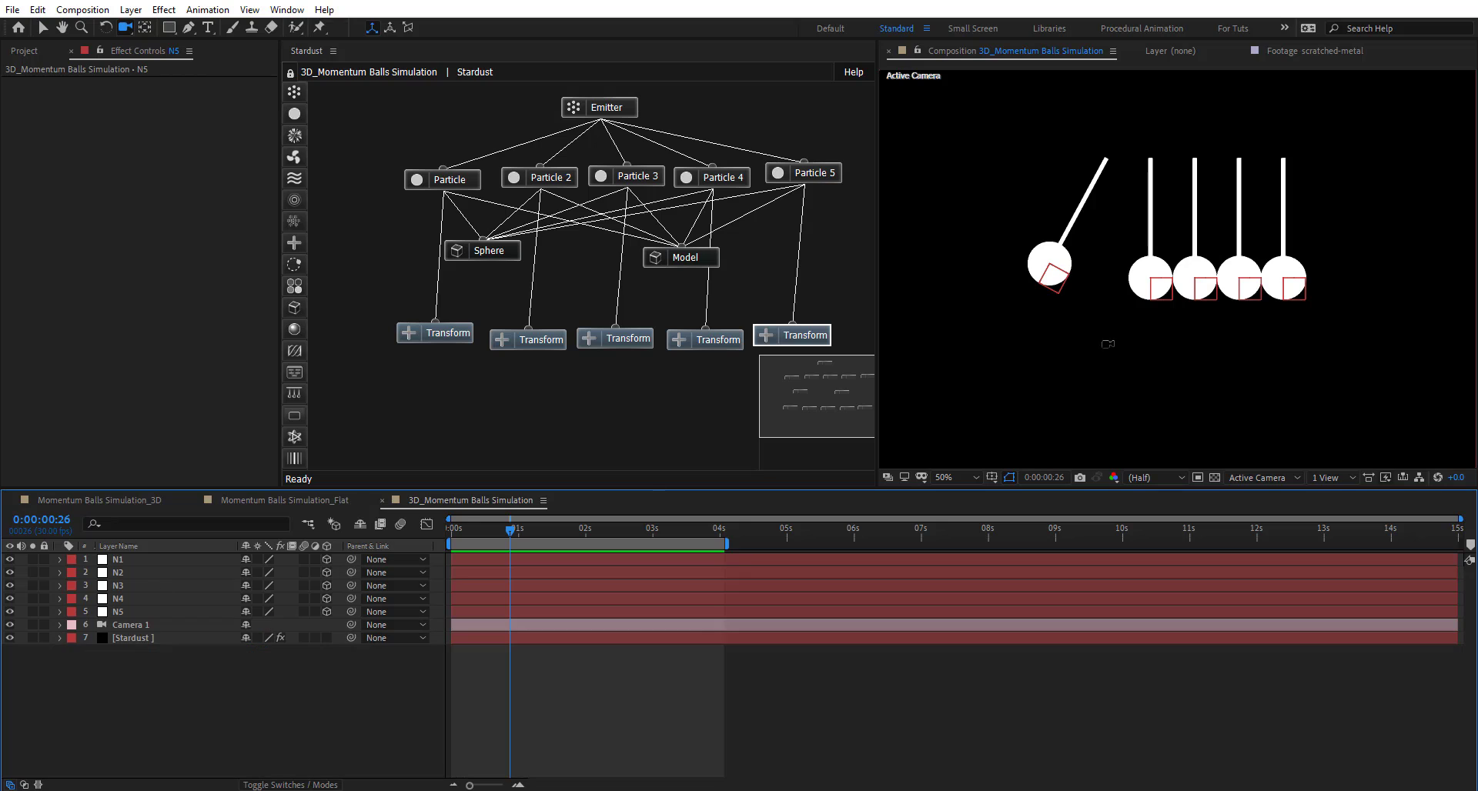
pyautogui.click(60, 612)
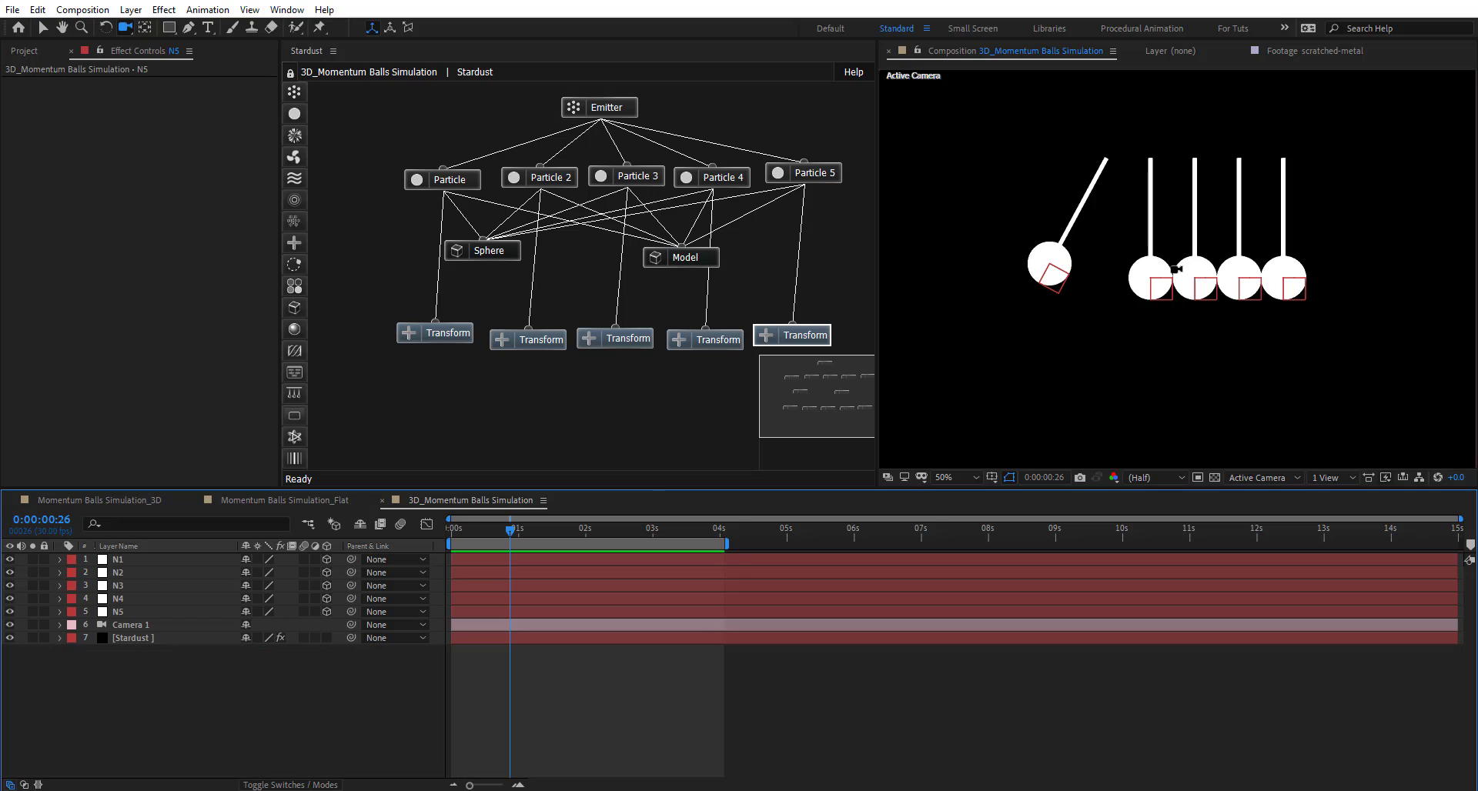
# - Paste the swing expression into N2's Z Rotation with maxAngle=10 and clamp(mForce,-maxAngle,maxAngle)
pyautogui.click(115, 576)
pyautogui.keyDown('shift'); pyautogui.click(136, 610); pyautogui.keyUp('shift')
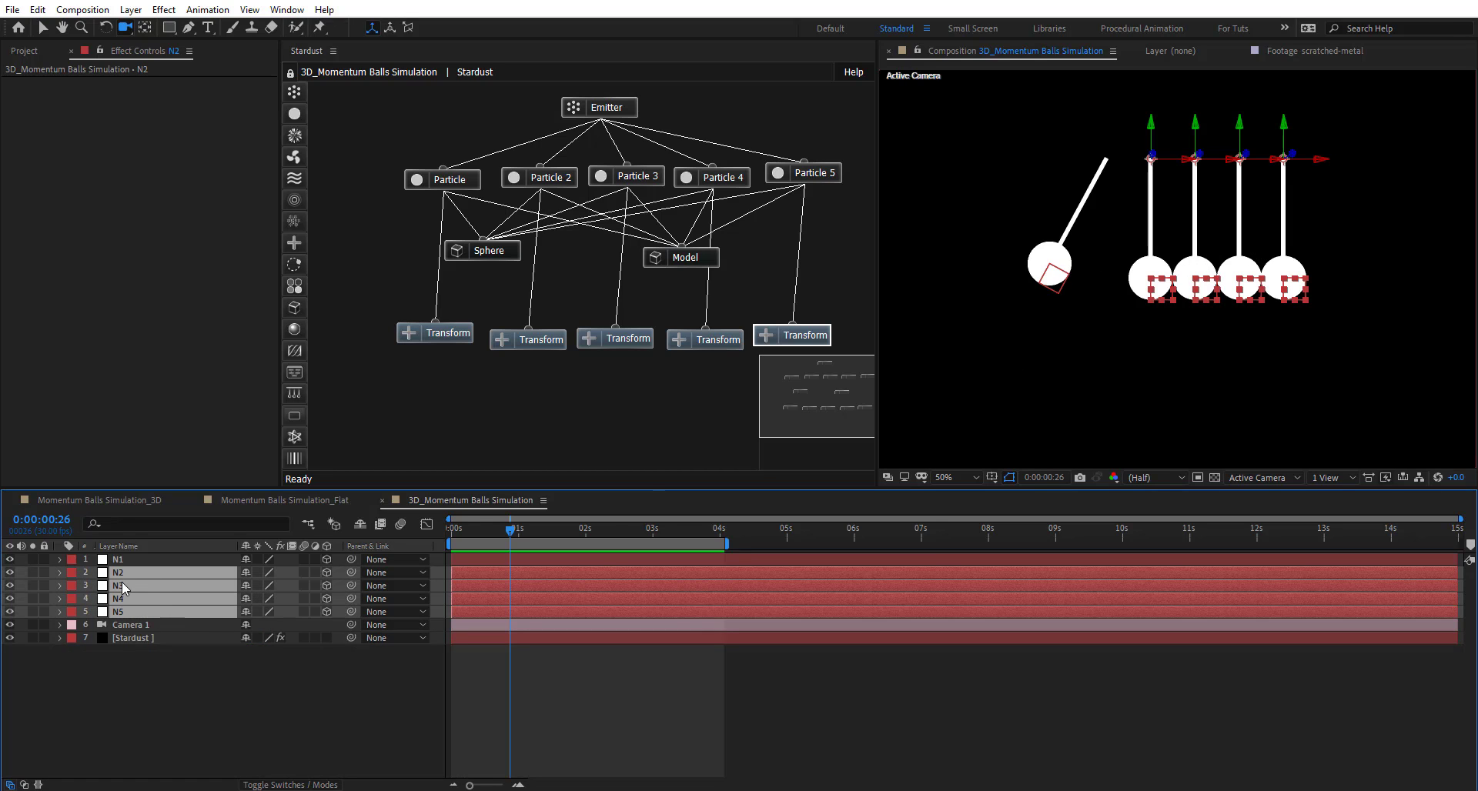
pyautogui.hotkey('ctrl', 'shift', 'a')
pyautogui.click(137, 572)
pyautogui.press('r')
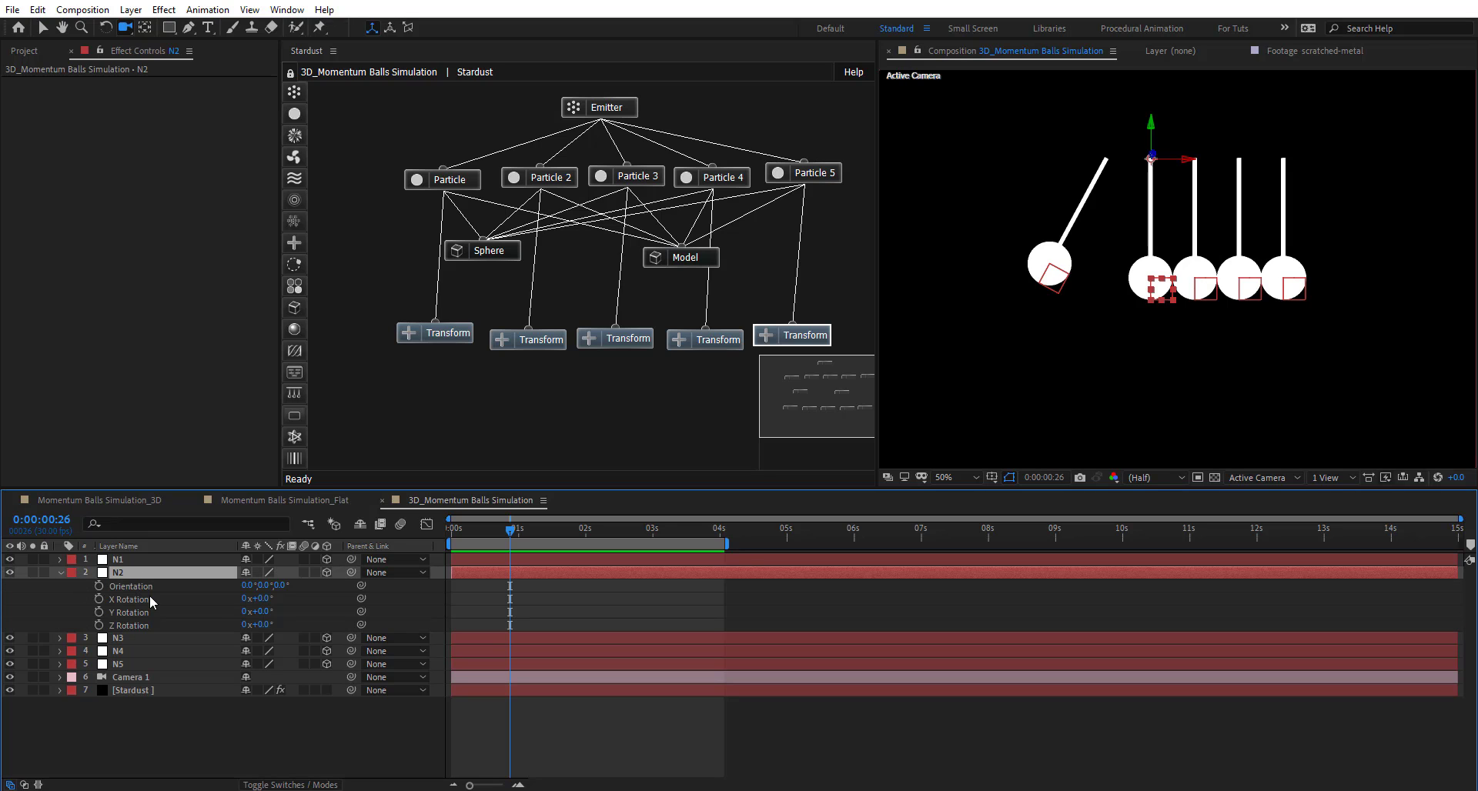
pyautogui.click(160, 626)
pyautogui.hotkey('alt', 'shift', '=')
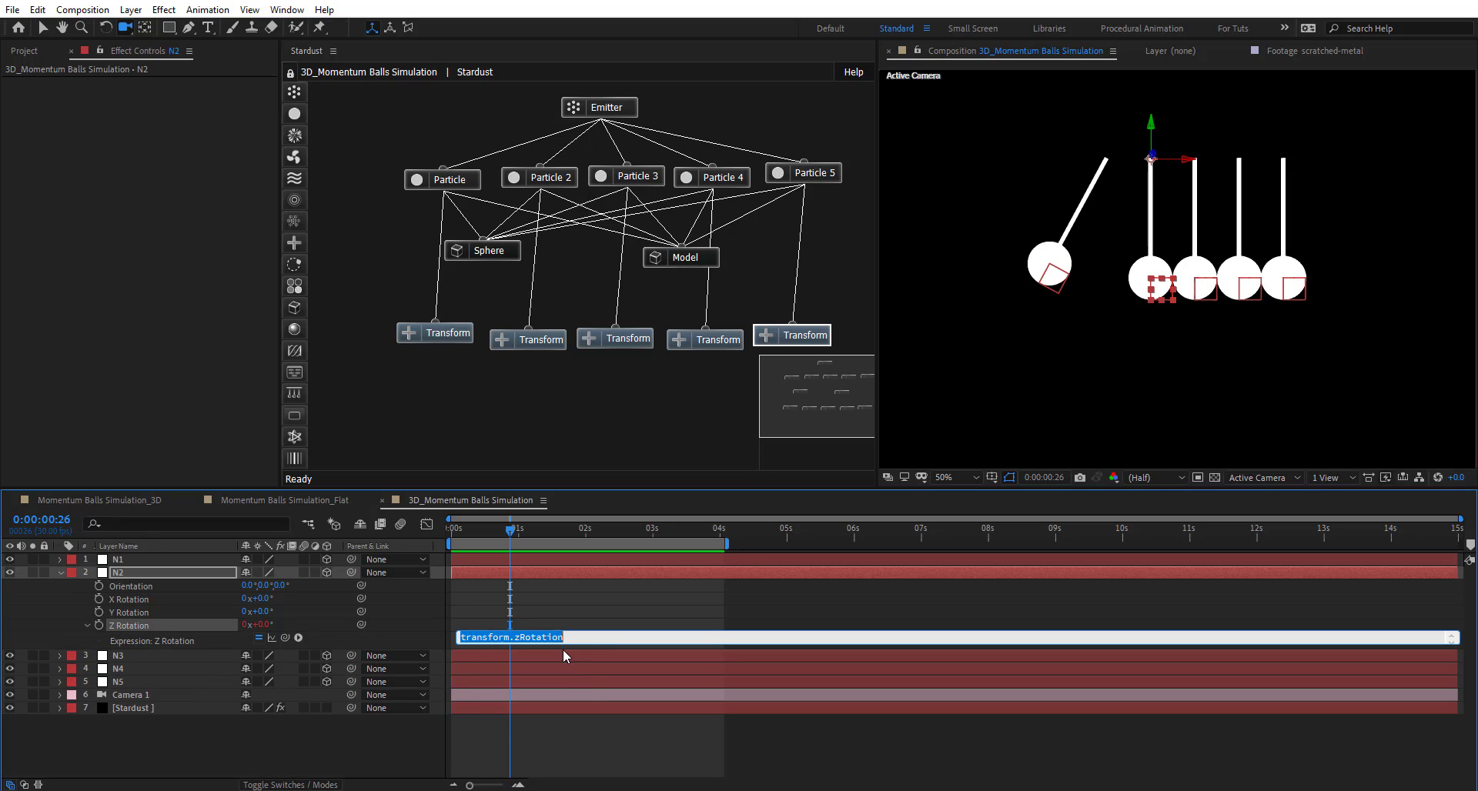
pyautogui.press('BackSpace')
pyautogui.hotkey('ctrl', 'v')
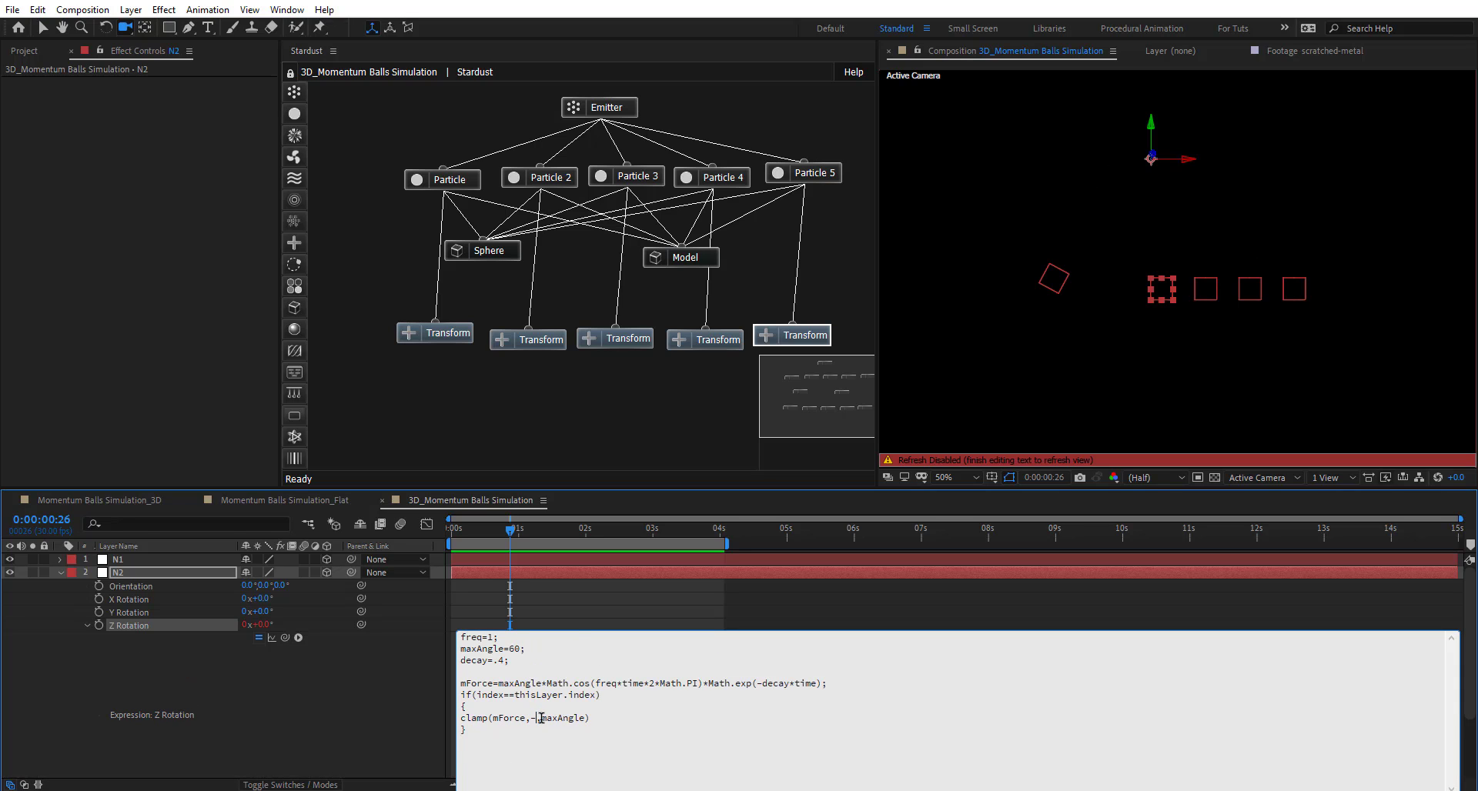
pyautogui.write('maxAngle,')
pyautogui.write('10')
pyautogui.hotkey('ctrl', 'a')
# - Commit N2's expression and select the Z Rotation properties of both N3 and N4
pyautogui.click(358, 691)
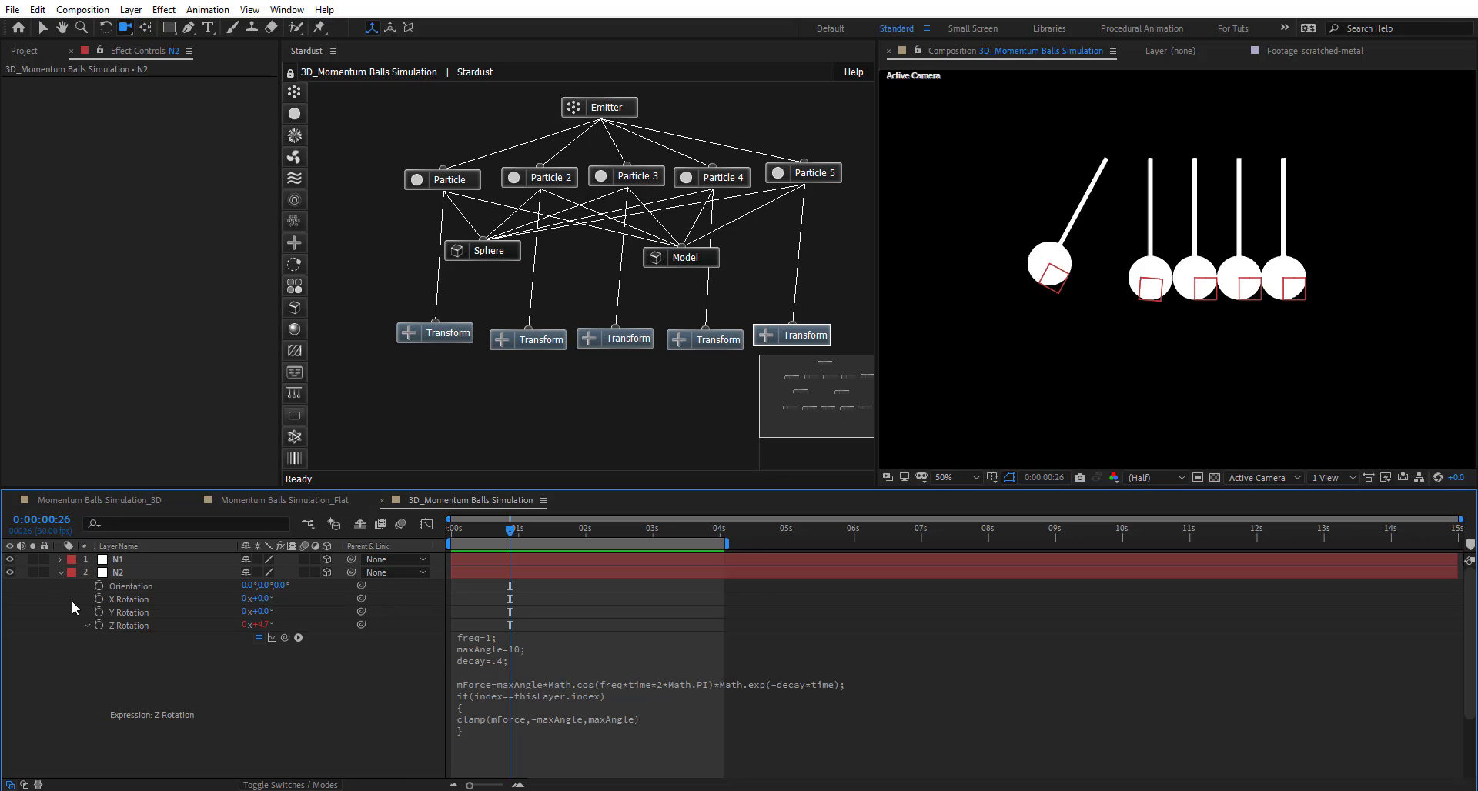
pyautogui.click(60, 572)
pyautogui.click(118, 586)
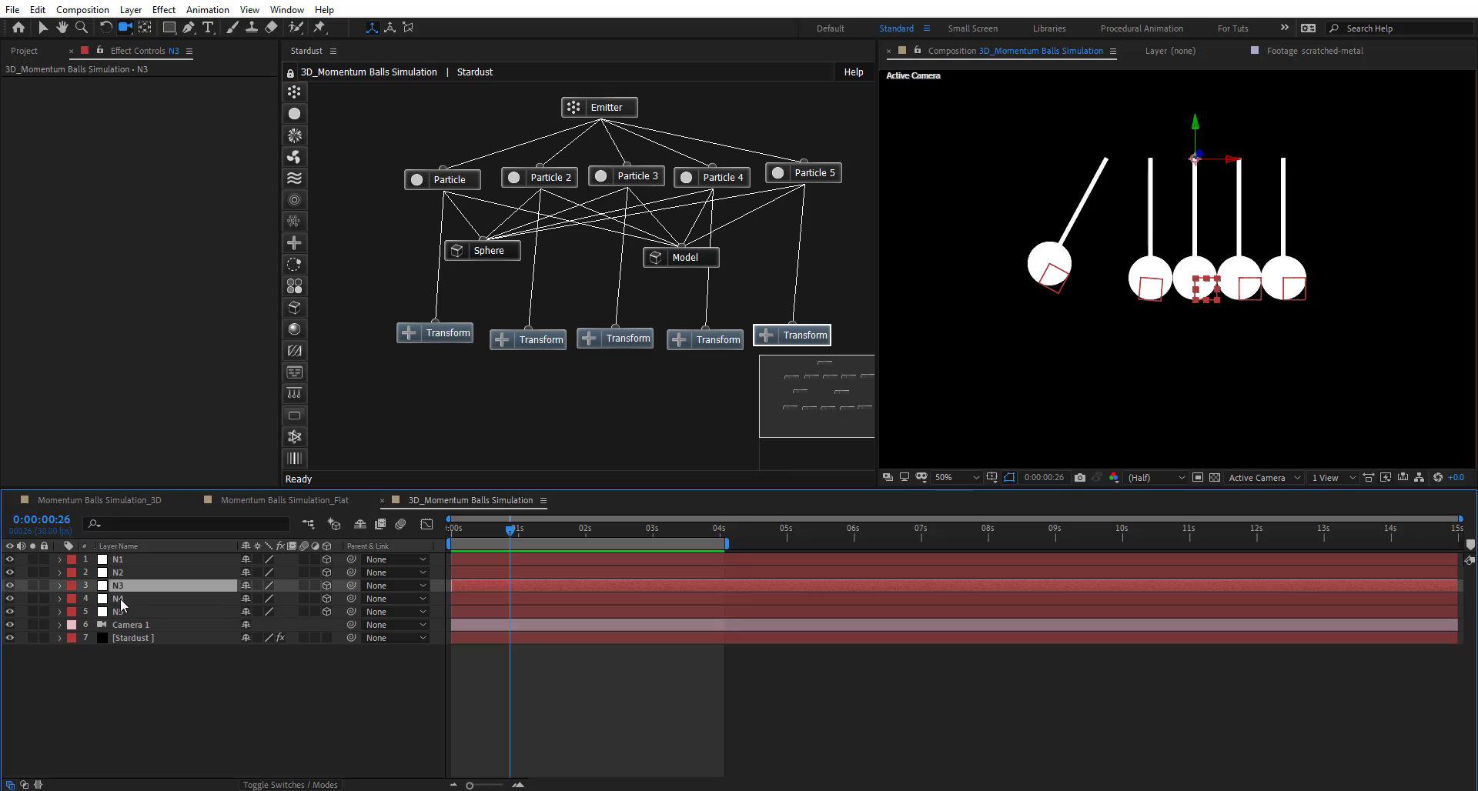
pyautogui.keyDown('ctrl'); pyautogui.click(120, 601); pyautogui.keyUp('ctrl')
pyautogui.press('r')
pyautogui.click(129, 639)
pyautogui.click(131, 705)
pyautogui.hotkey('ctrl', 'z')
pyautogui.keyDown('ctrl'); pyautogui.click(132, 702); pyautogui.keyUp('ctrl')
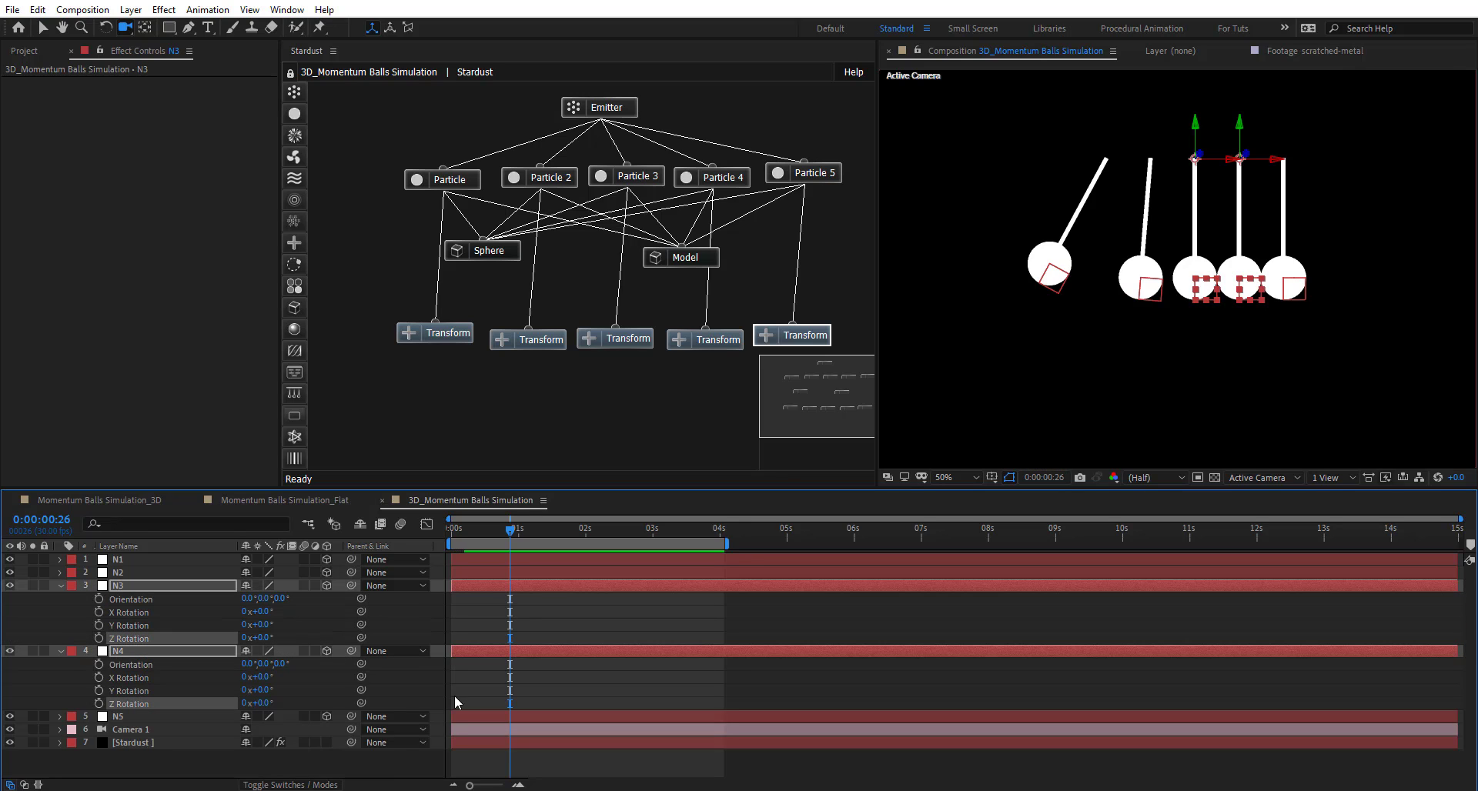
# - Paste the 10-degree swing expression into the Z Rotation of N3 and N4
pyautogui.keyDown('alt'); pyautogui.click(99, 640); pyautogui.keyUp('alt')
pyautogui.hotkey('ctrl', 'v')
pyautogui.click(369, 683)
pyautogui.keyDown('alt'); pyautogui.click(99, 723); pyautogui.keyUp('alt')
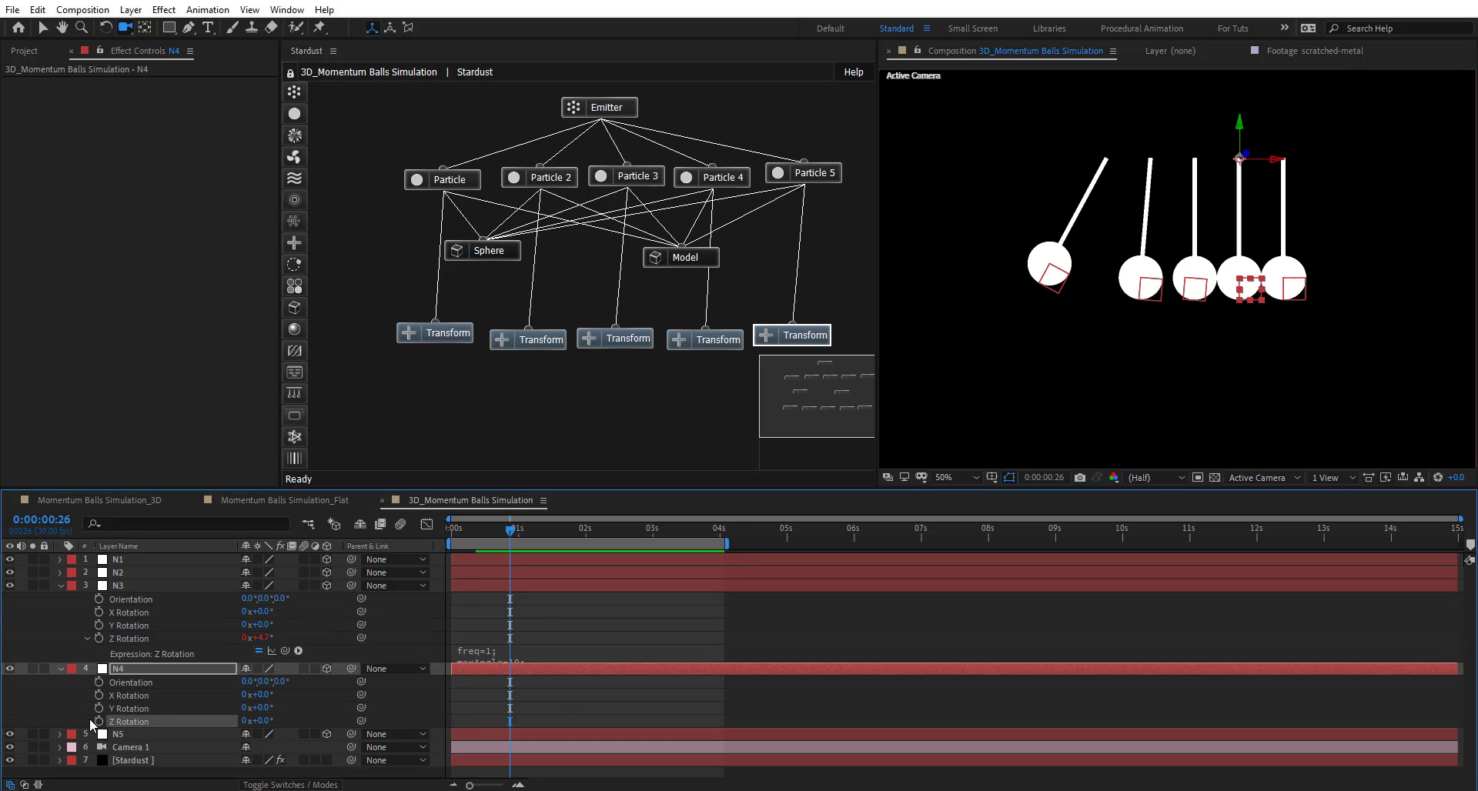
pyautogui.hotkey('ctrl', 'v')
pyautogui.click(399, 730)
# - Preview the swing animation from the start with all five pendulums expression-driven
pyautogui.press('Home')
pyautogui.moveTo(455, 527); pyautogui.dragTo(468, 529)
pyautogui.press('space')
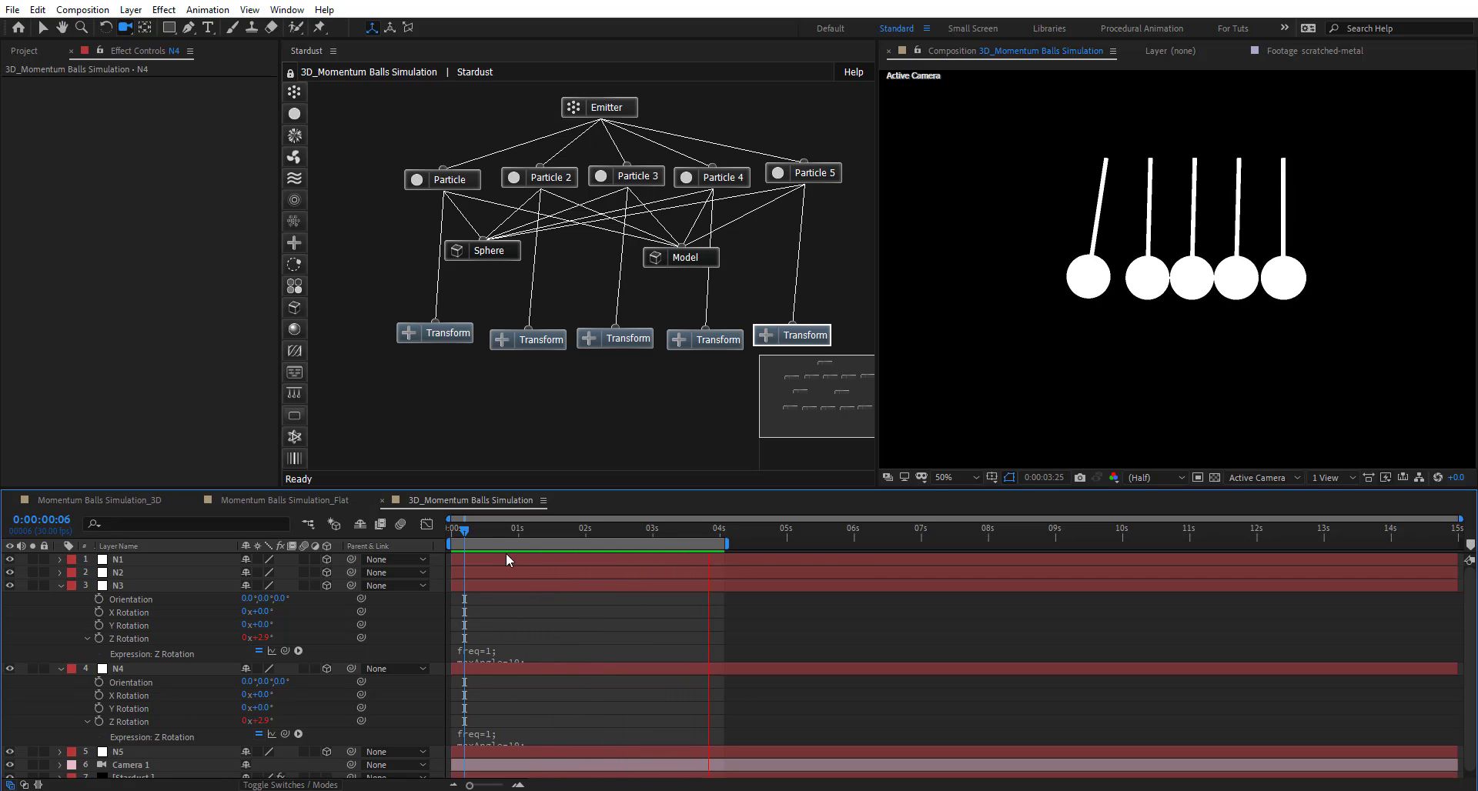
pyautogui.press('space')
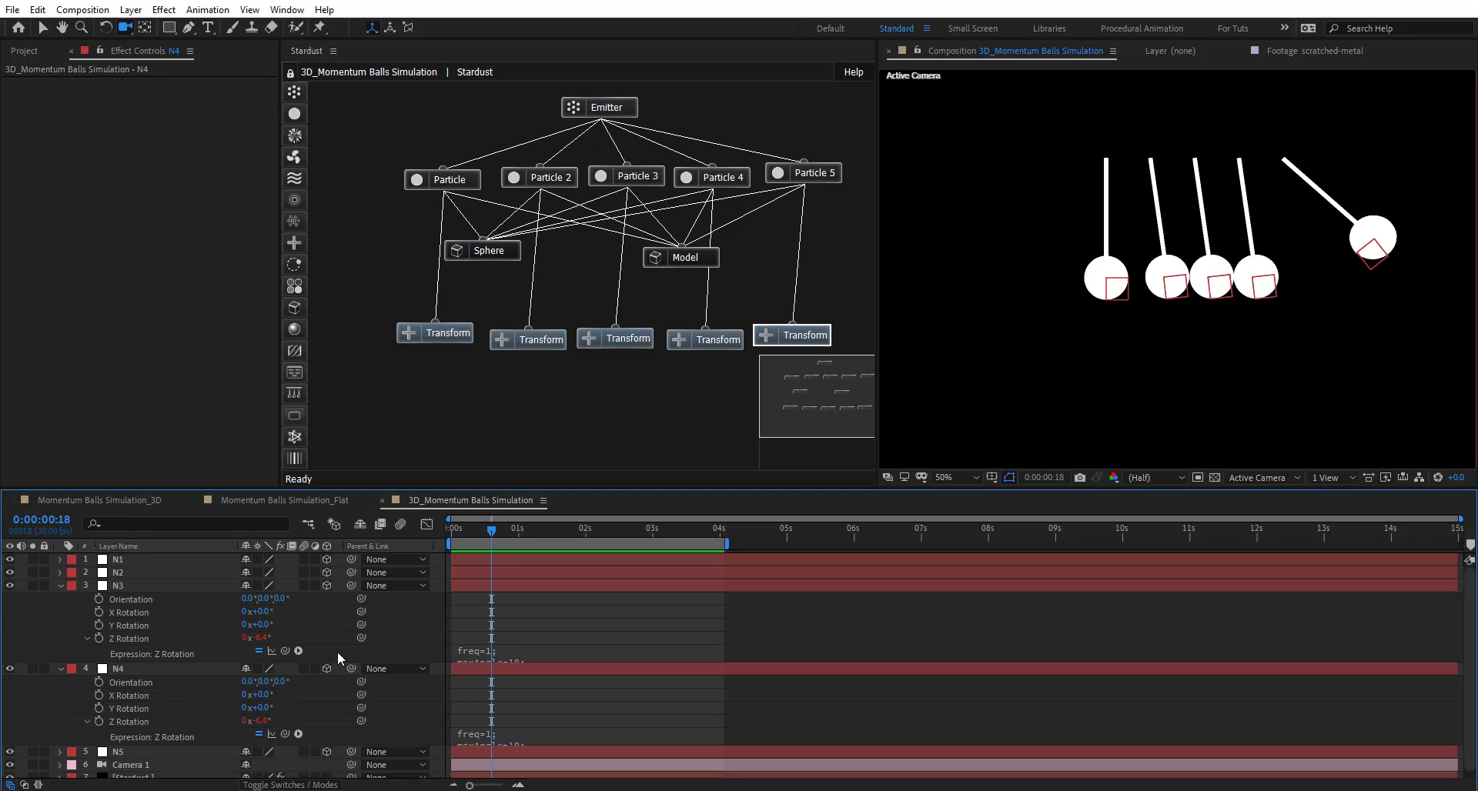
# - Review the if(index==thisLayer.index) line in N3's expression, then collapse N3 and N4
pyautogui.click(580, 651)
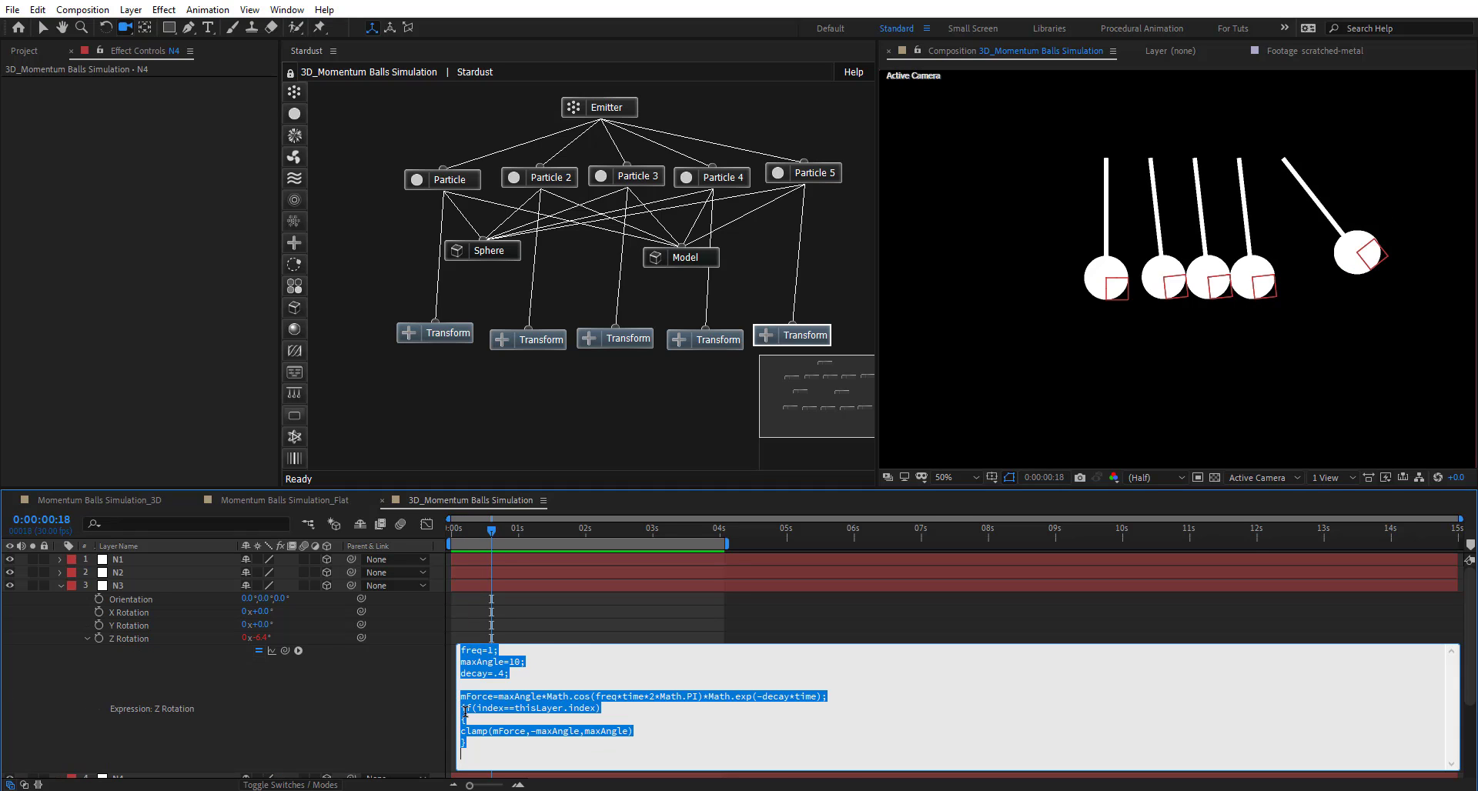
pyautogui.click(461, 708)
pyautogui.moveTo(462, 708); pyautogui.dragTo(644, 702)
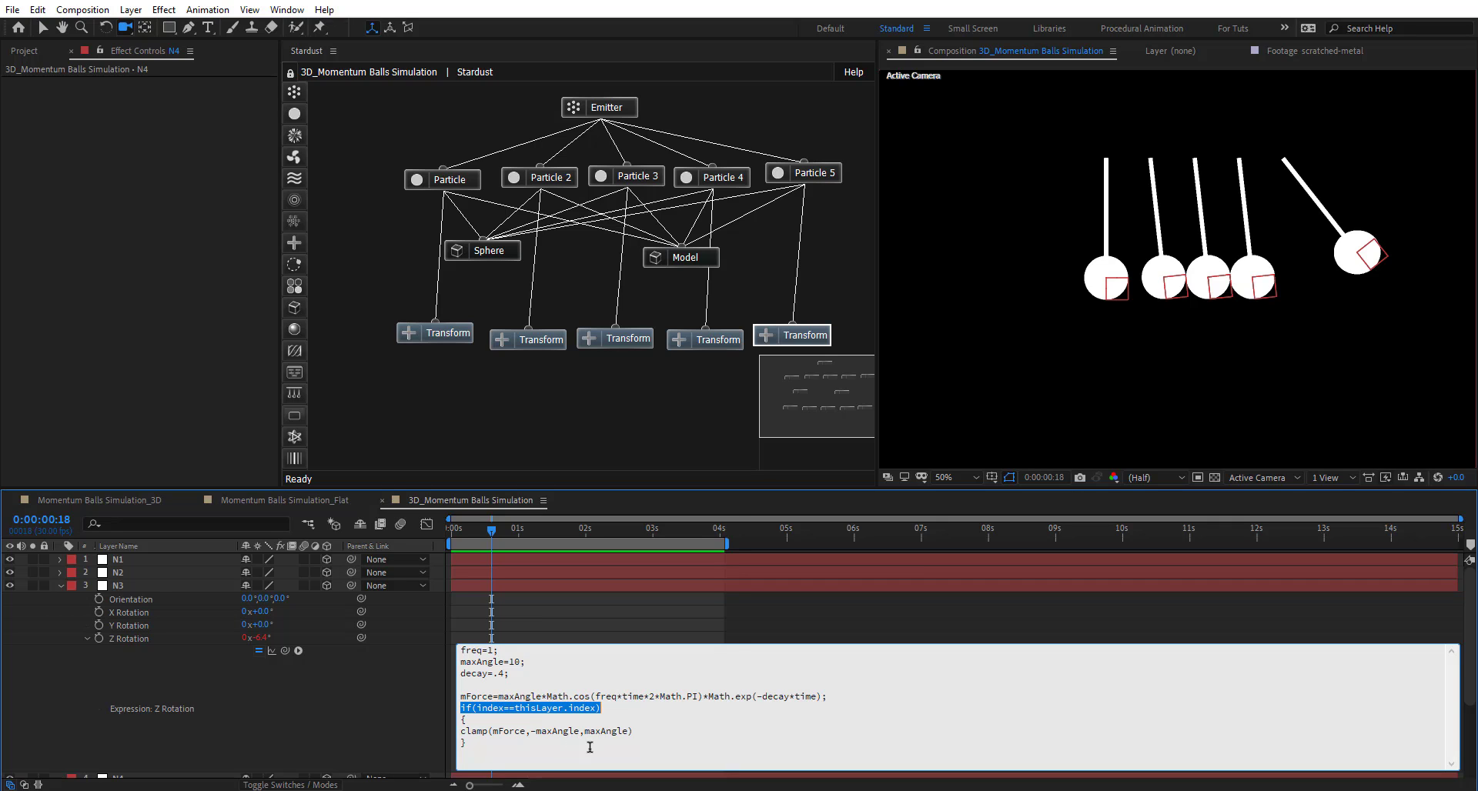
pyautogui.click(520, 727)
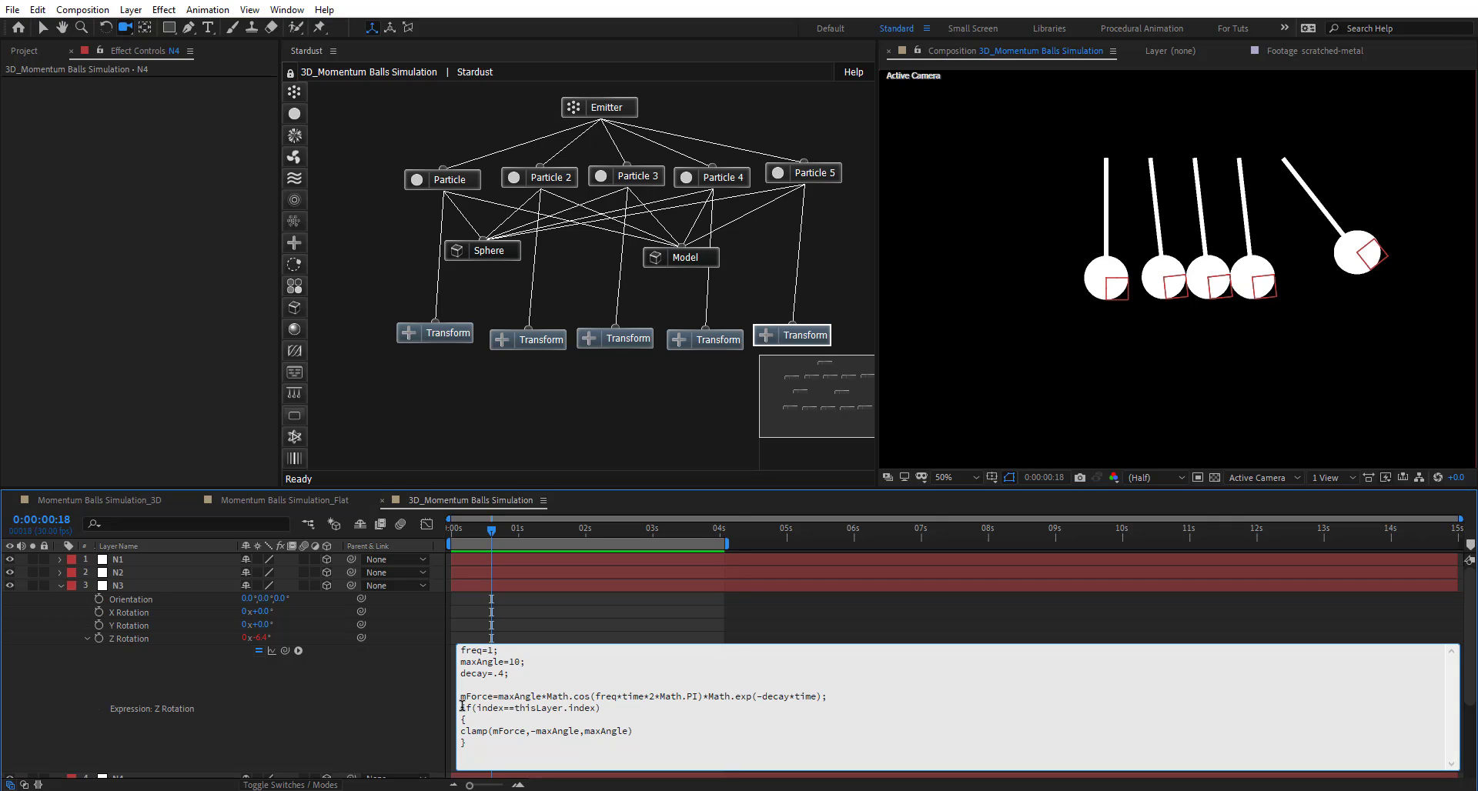
pyautogui.moveTo(461, 706); pyautogui.dragTo(616, 704)
pyautogui.click(495, 718)
pyautogui.click(363, 699)
pyautogui.click(60, 586)
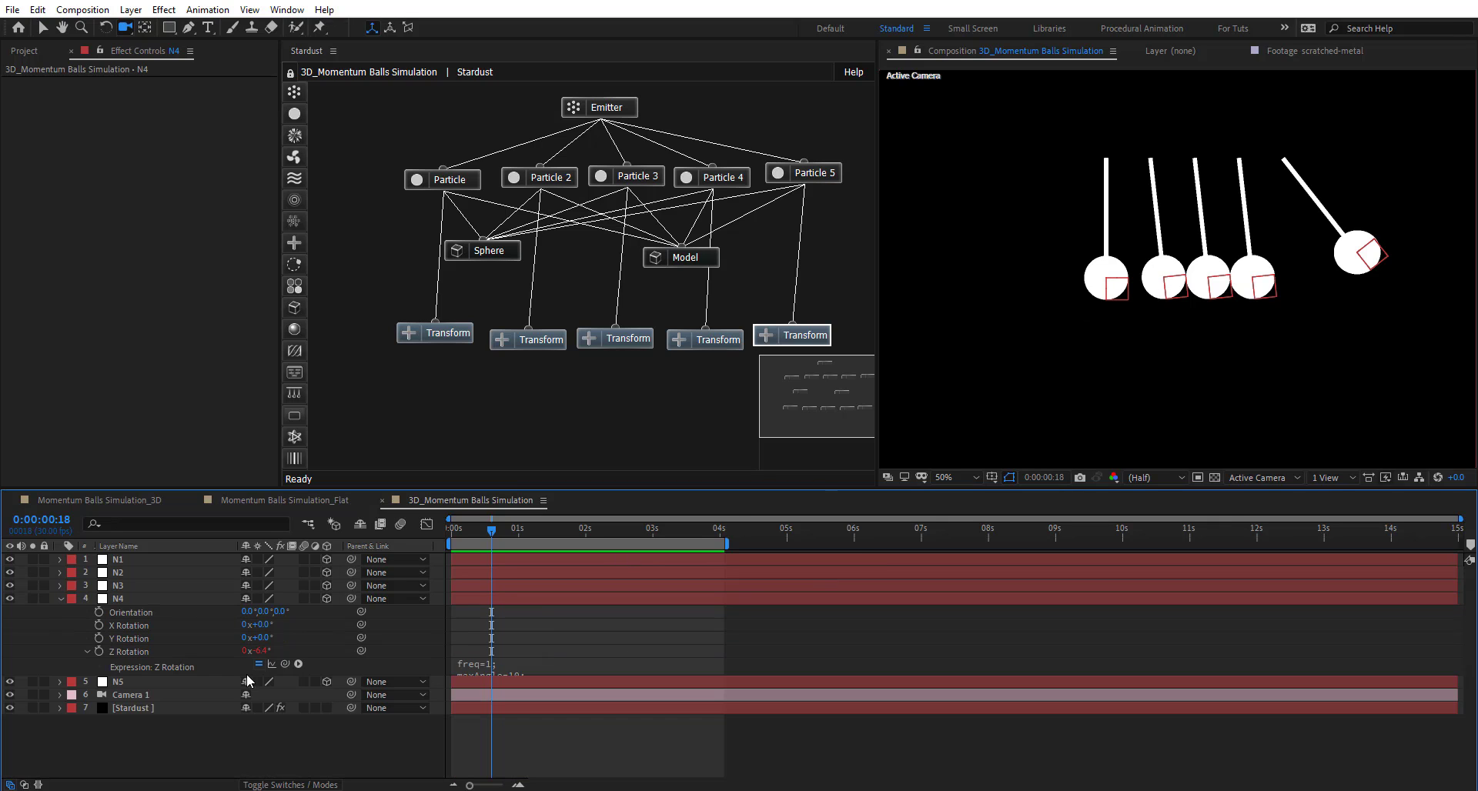
pyautogui.click(60, 598)
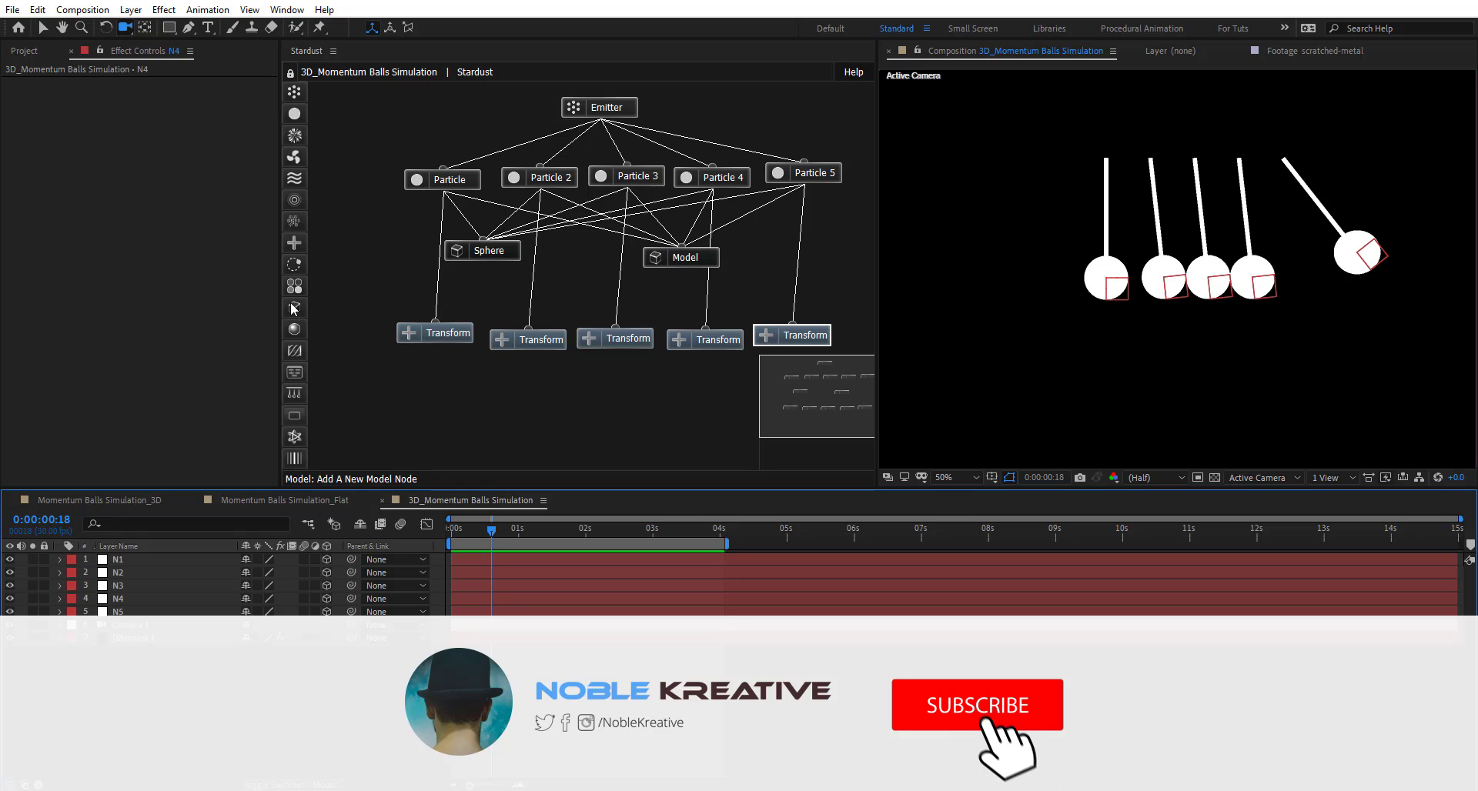
# - Add a Solid Material node to the Stardust graph and wire it into the Sphere and Model nodes
pyautogui.click(594, 293)
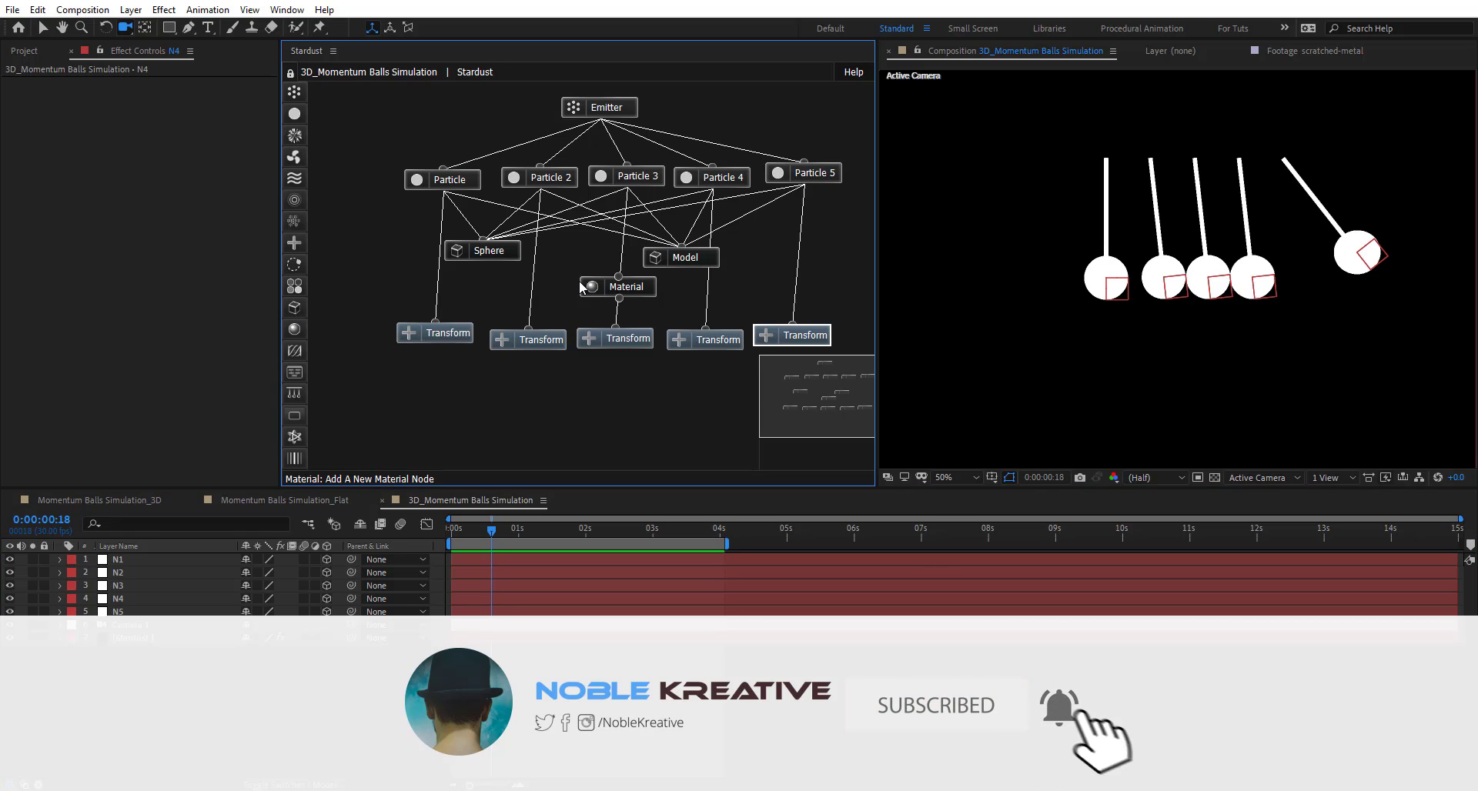
pyautogui.moveTo(573, 272)
pyautogui.mouseDown()
pyautogui.moveTo(487, 257)
pyautogui.moveTo(554, 283)
pyautogui.moveTo(583, 272)
pyautogui.moveTo(484, 251)
pyautogui.mouseUp()
pyautogui.click(594, 296)
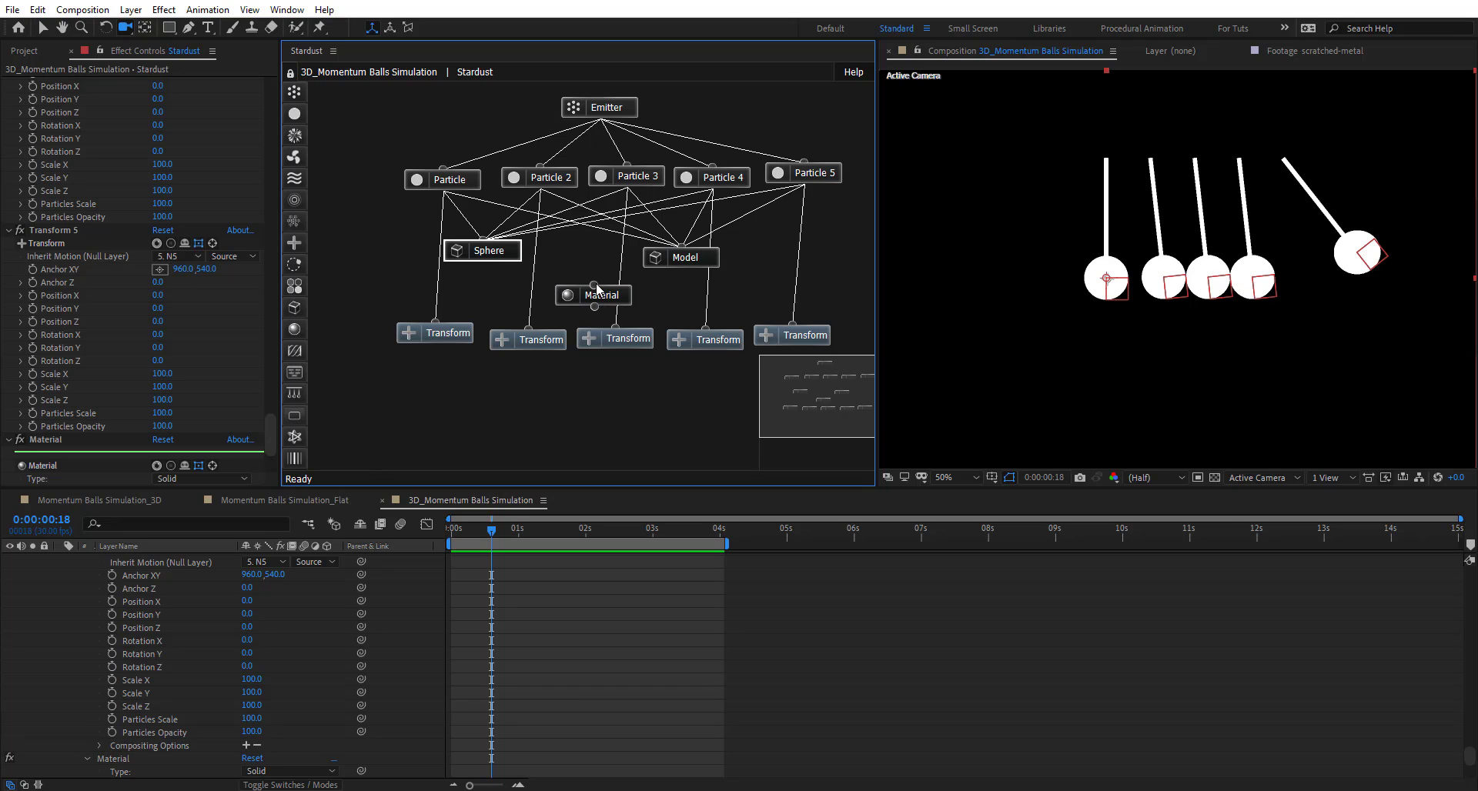
pyautogui.moveTo(604, 260); pyautogui.dragTo(489, 257)
pyautogui.click(601, 299)
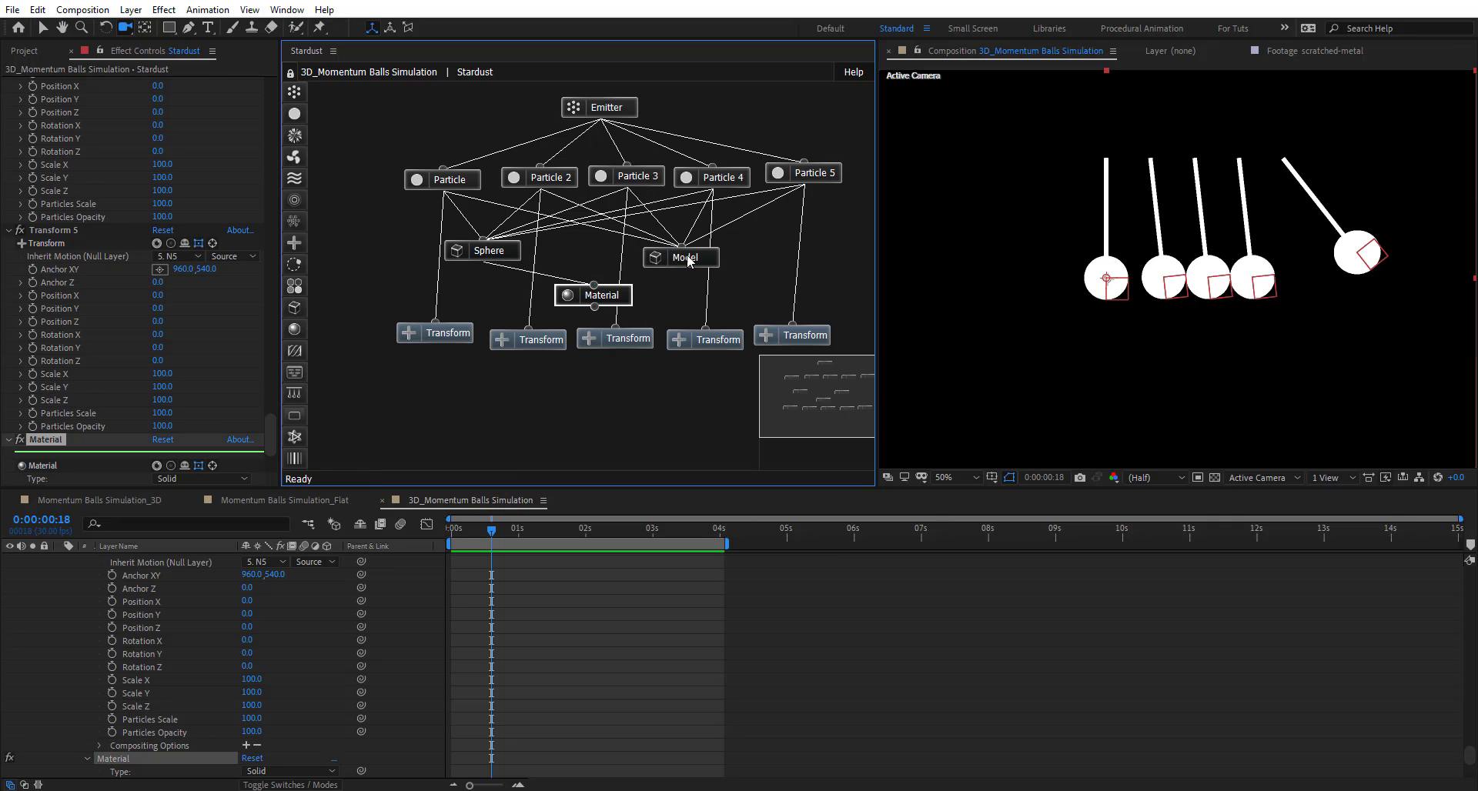
pyautogui.moveTo(690, 260); pyautogui.dragTo(687, 259)
pyautogui.moveTo(583, 298); pyautogui.dragTo(561, 299)
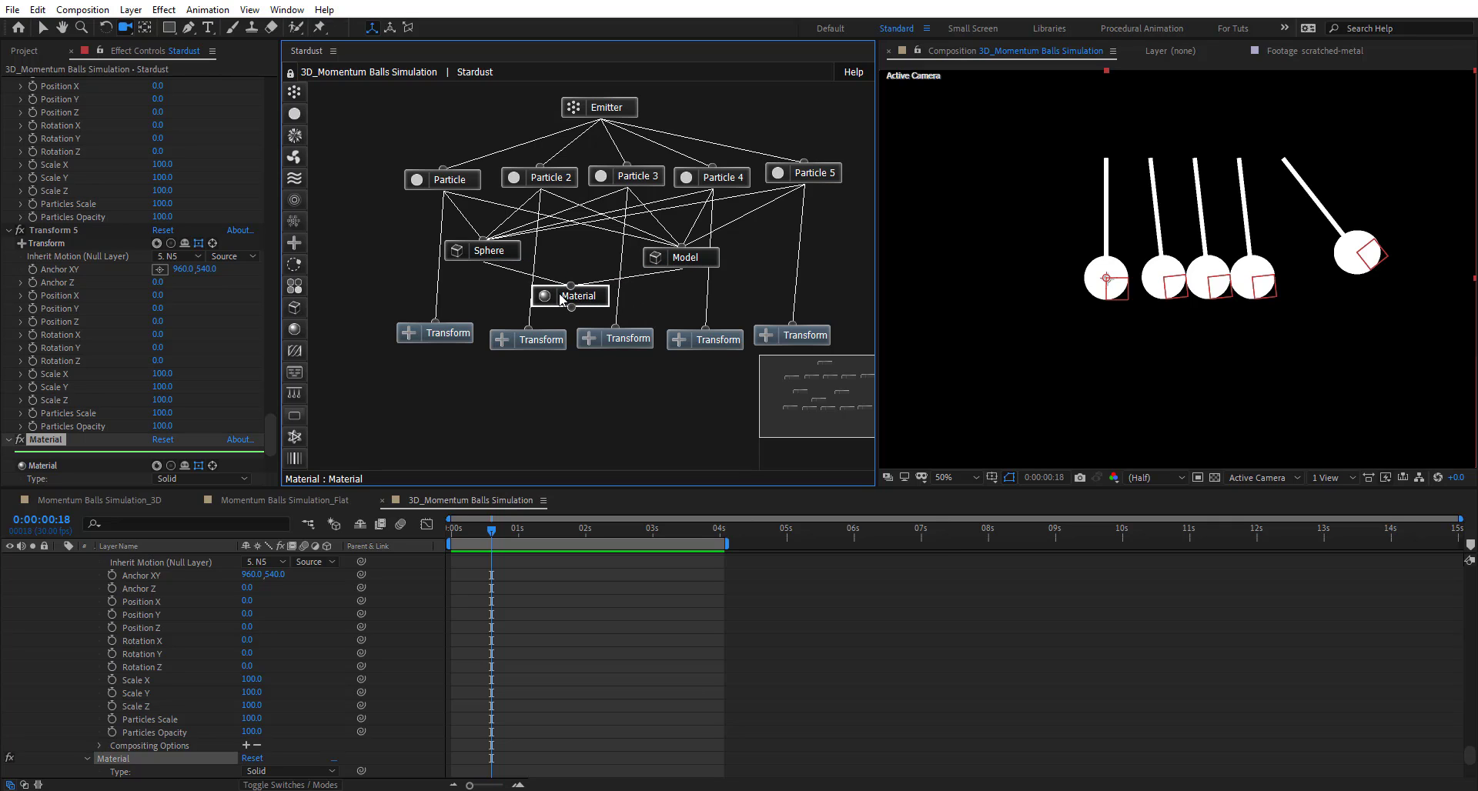
pyautogui.scroll(-5, 77, 272)
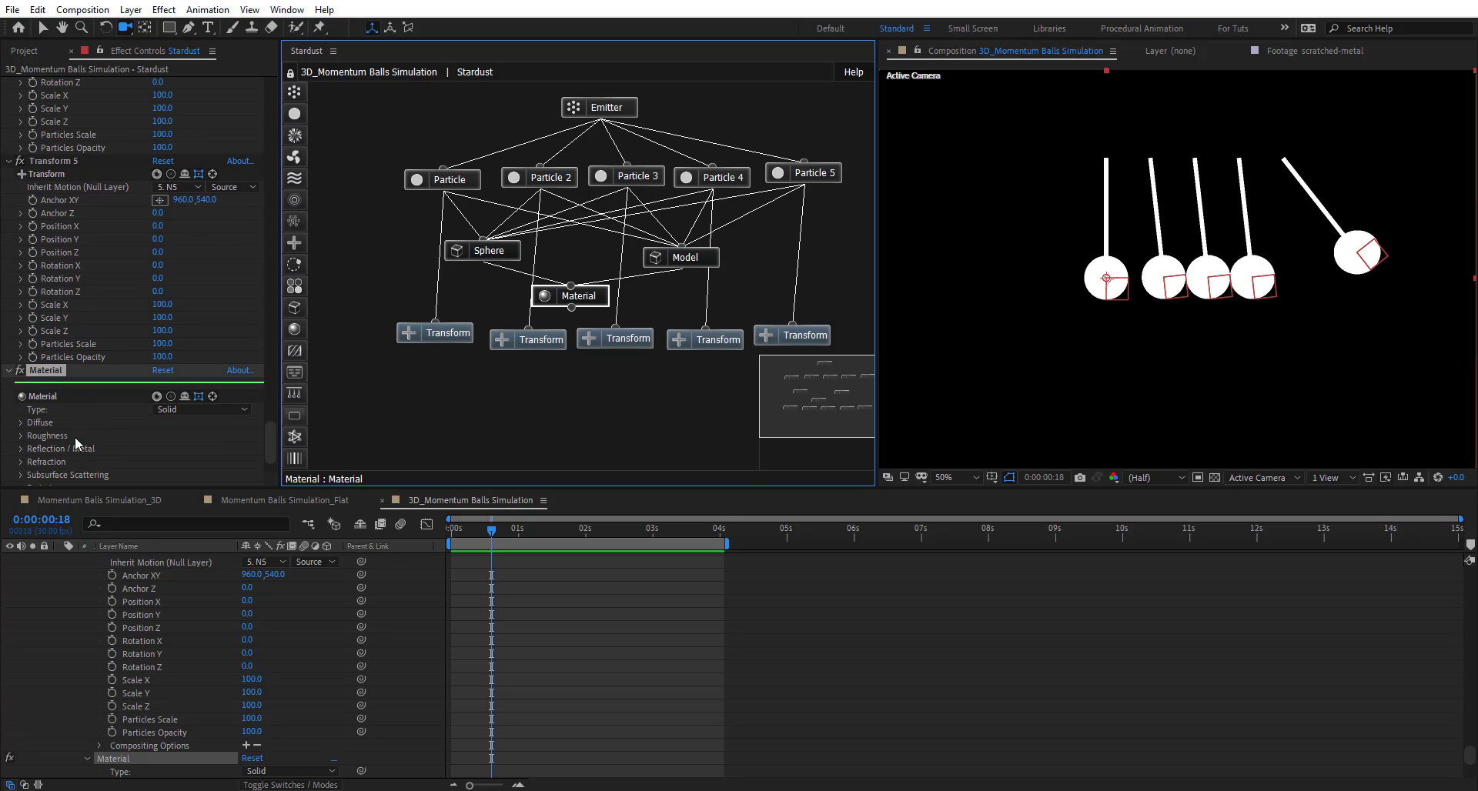
pyautogui.click(31, 53)
# - Preview the HDRI Map and scratched-metal footage items from the Project panel
pyautogui.click(50, 252)
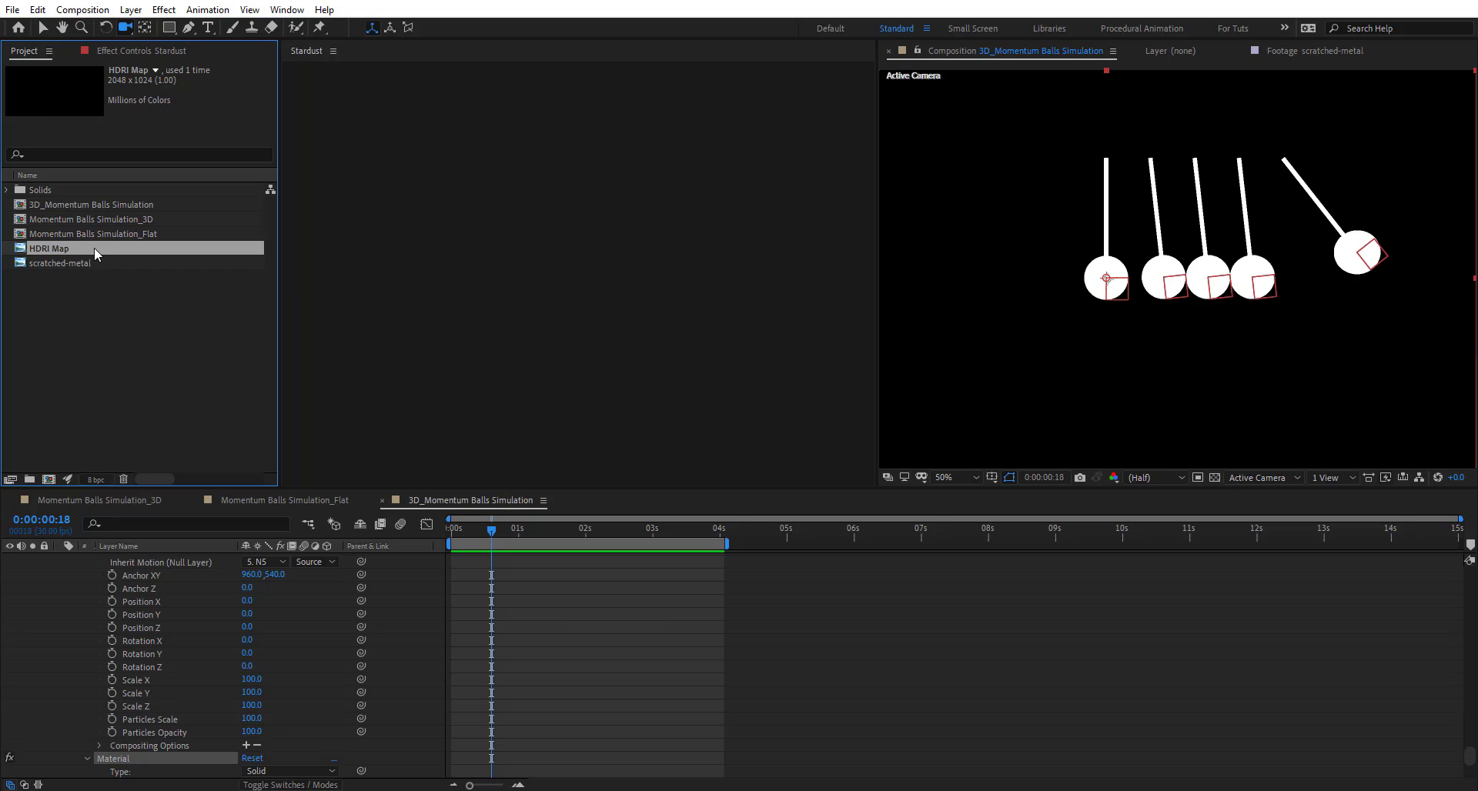
pyautogui.doubleClick(94, 247)
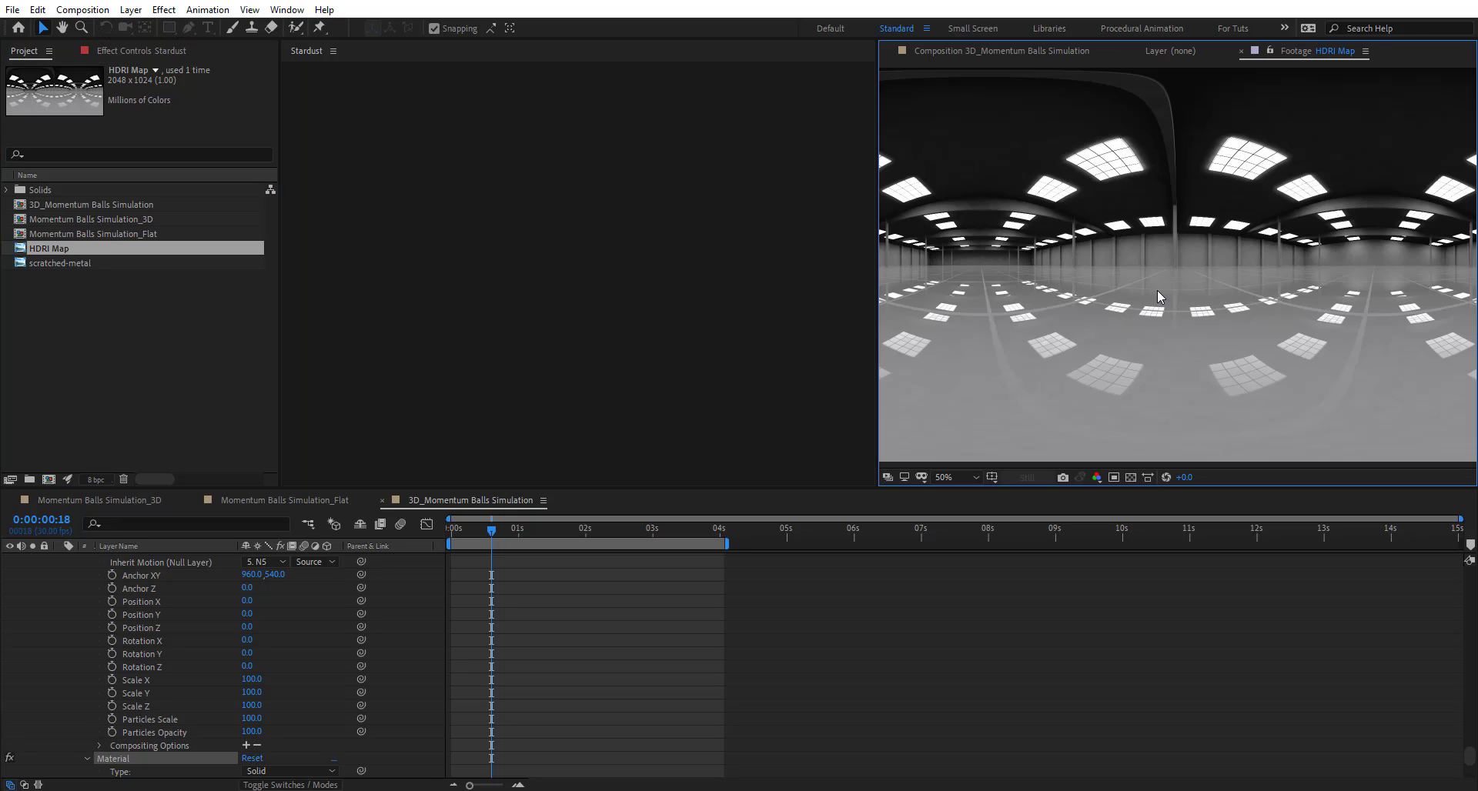
pyautogui.doubleClick(80, 263)
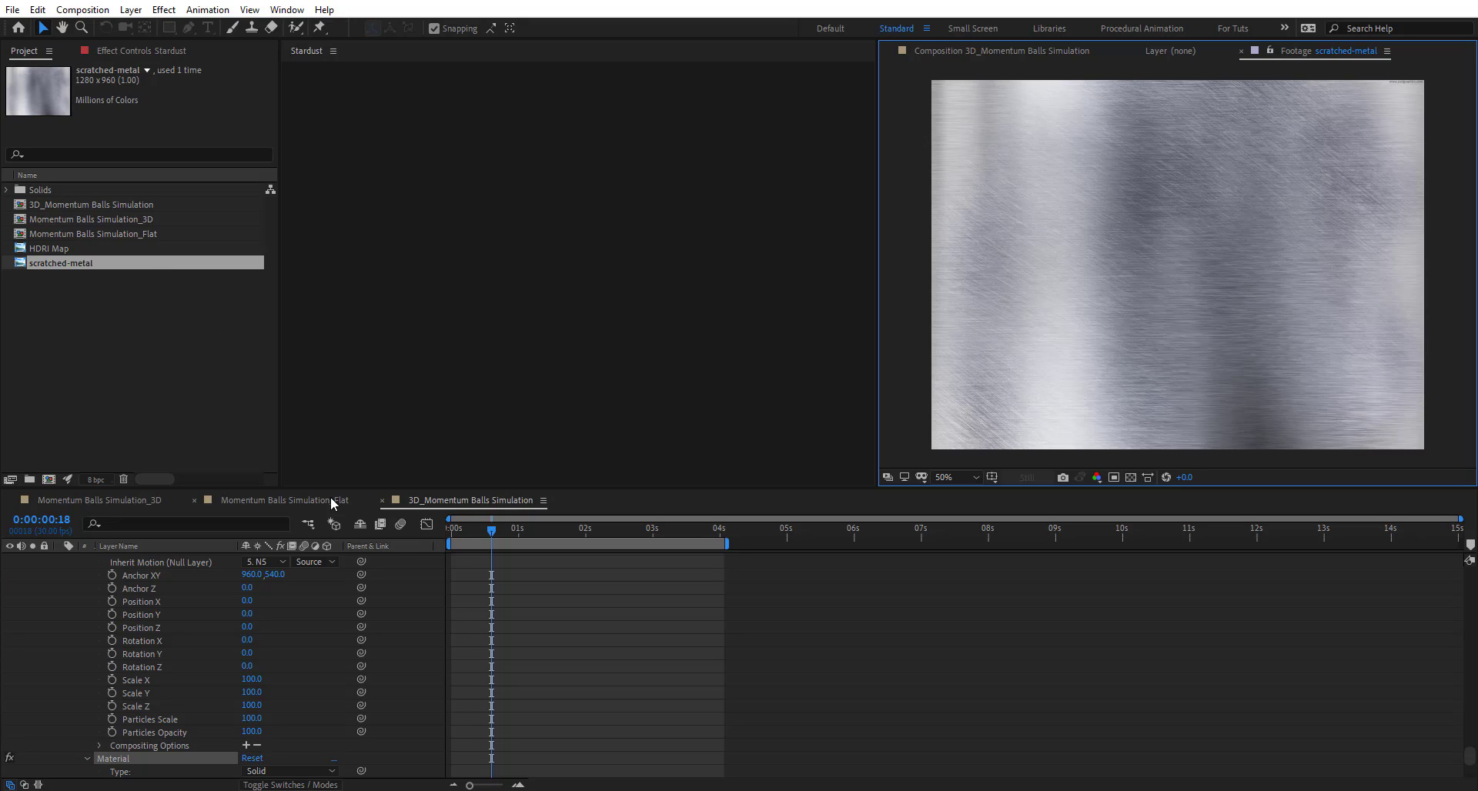
pyautogui.scroll(-10, 129, 620)
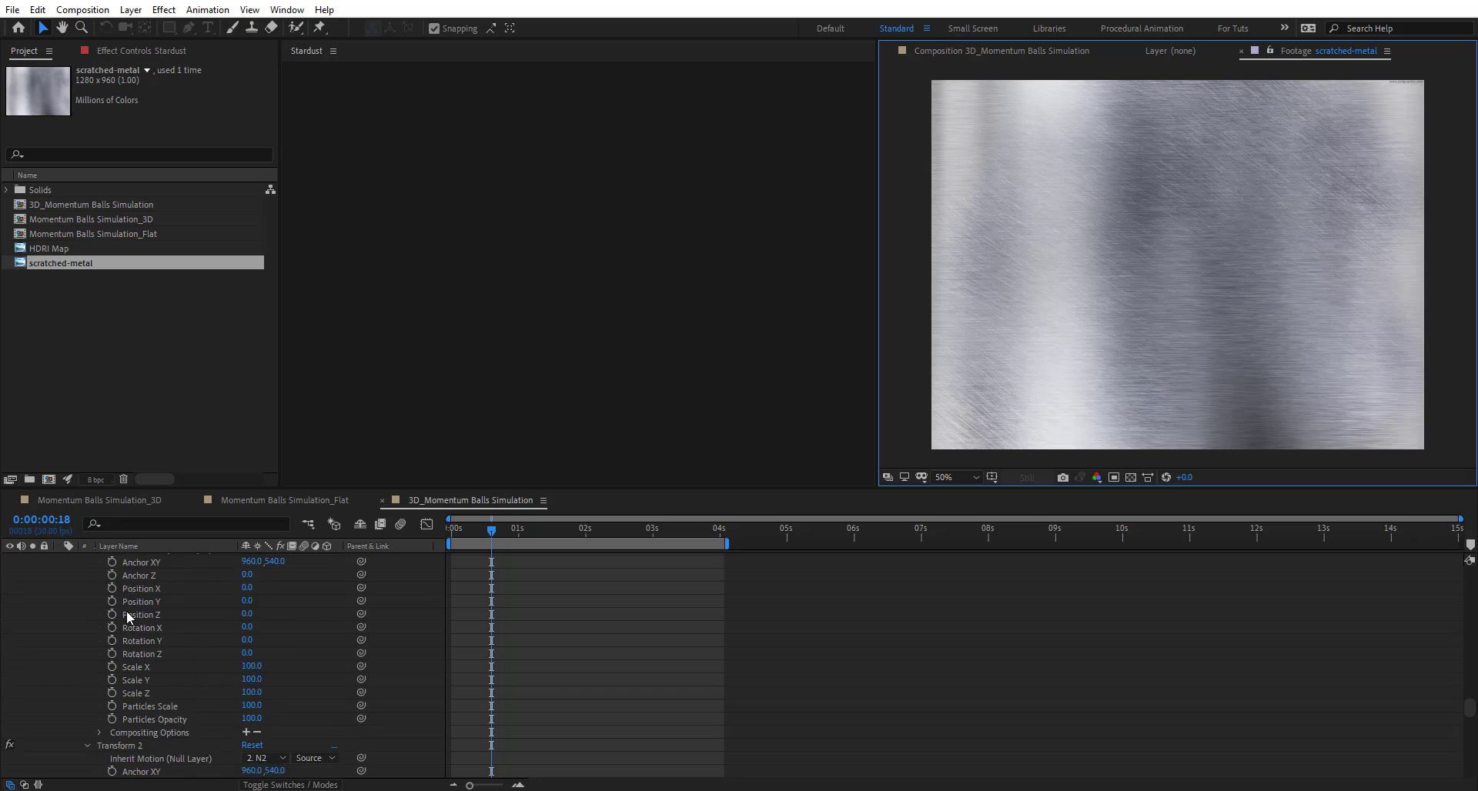
pyautogui.moveTo(1470, 668); pyautogui.dragTo(1471, 568)
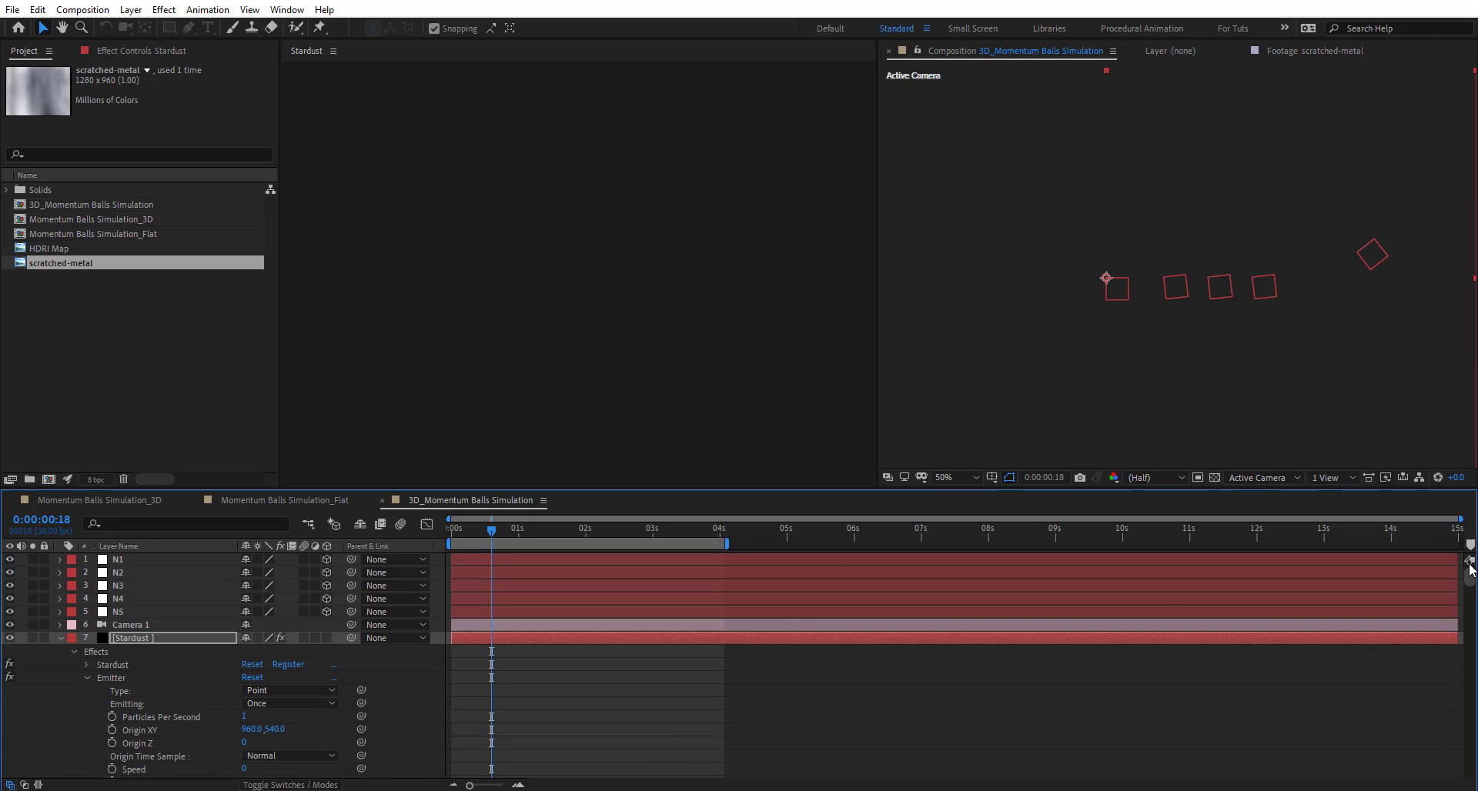
# - Drop scratched-metal and HDRI Map into the composition as layers 8 and 9, both hidden
pyautogui.click(60, 638)
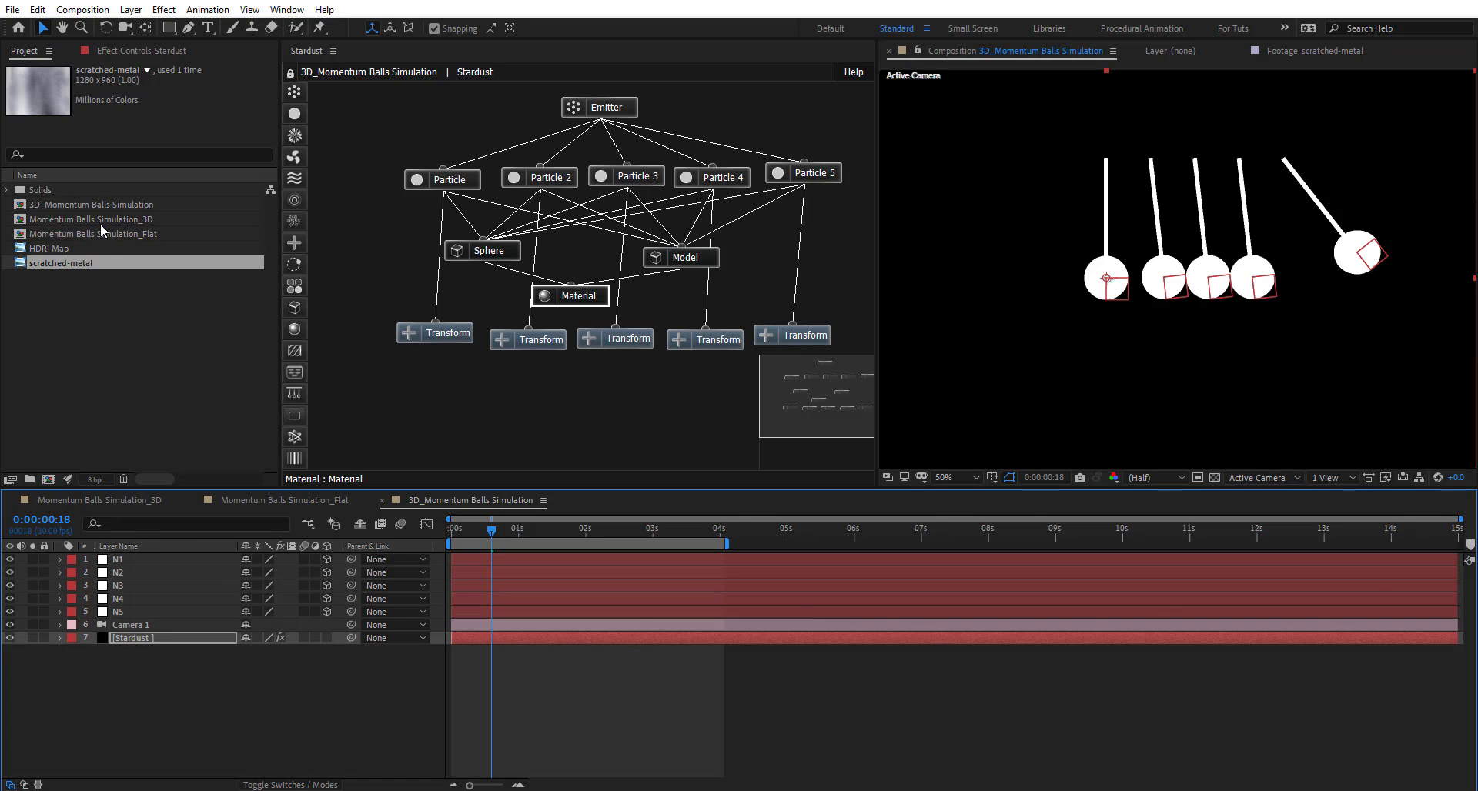
pyautogui.keyDown('ctrl'); pyautogui.click(70, 250); pyautogui.keyUp('ctrl')
pyautogui.moveTo(70, 249); pyautogui.dragTo(173, 688)
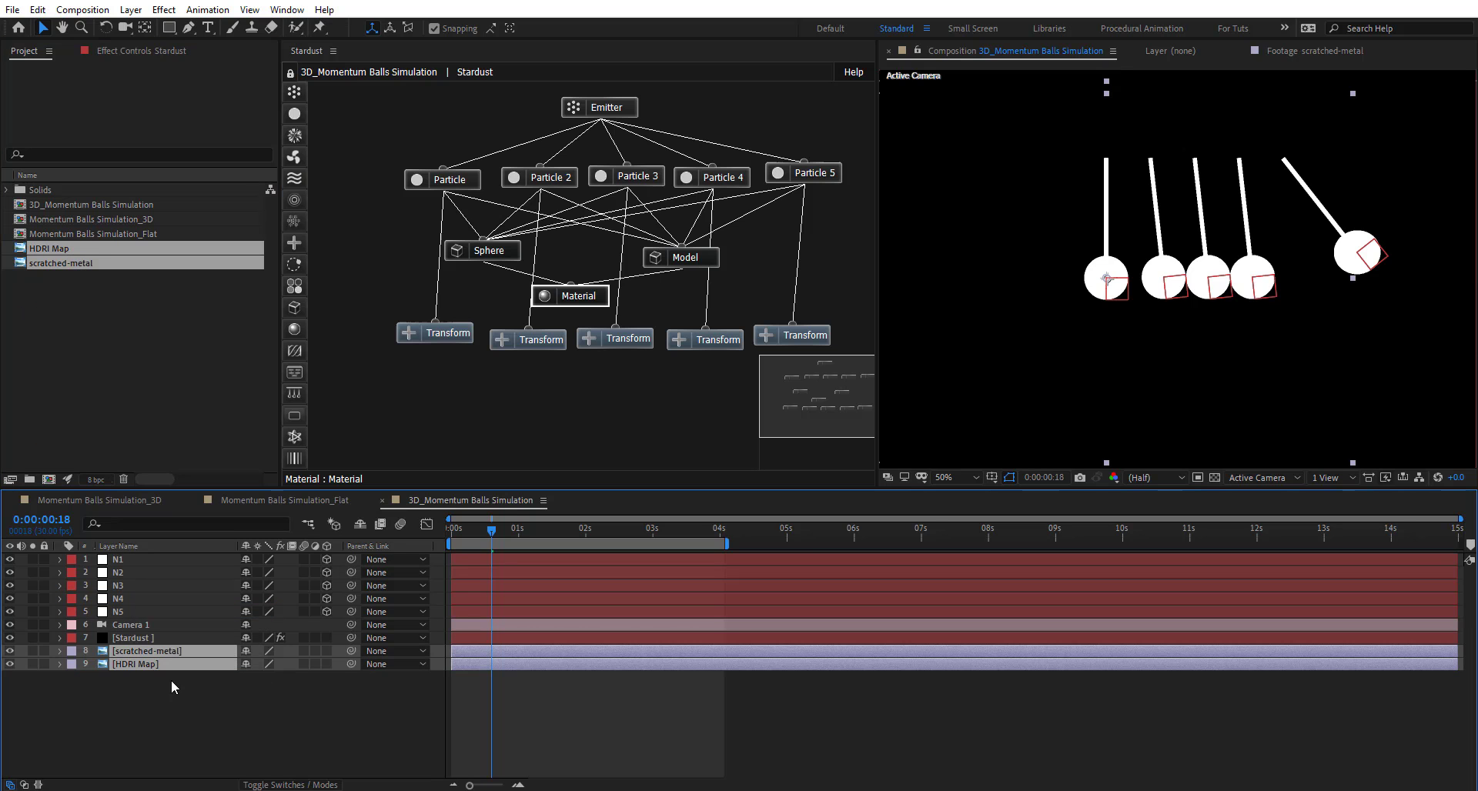
pyautogui.click(146, 652)
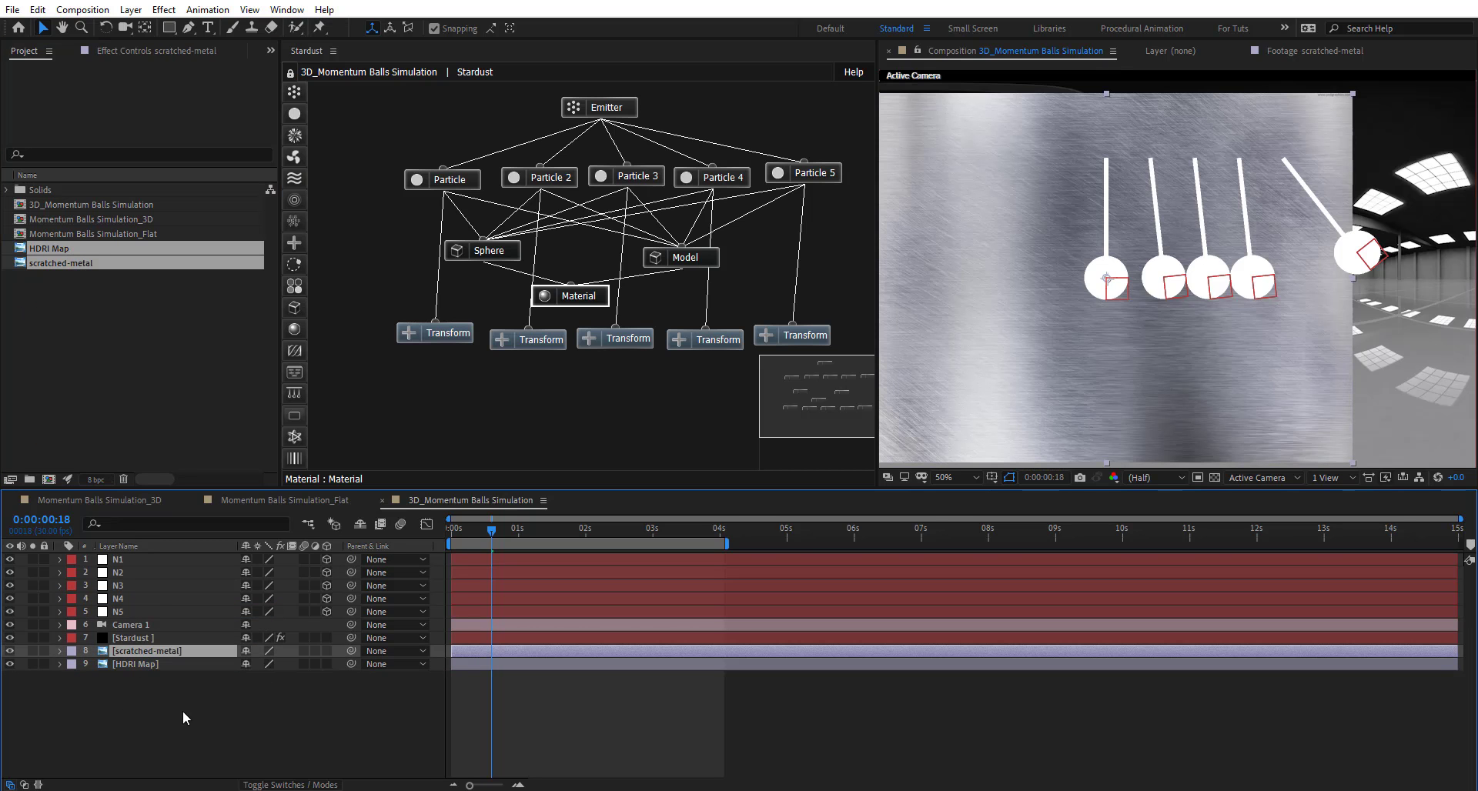
pyautogui.moveTo(7, 652); pyautogui.dragTo(8, 685)
pyautogui.click(10, 652)
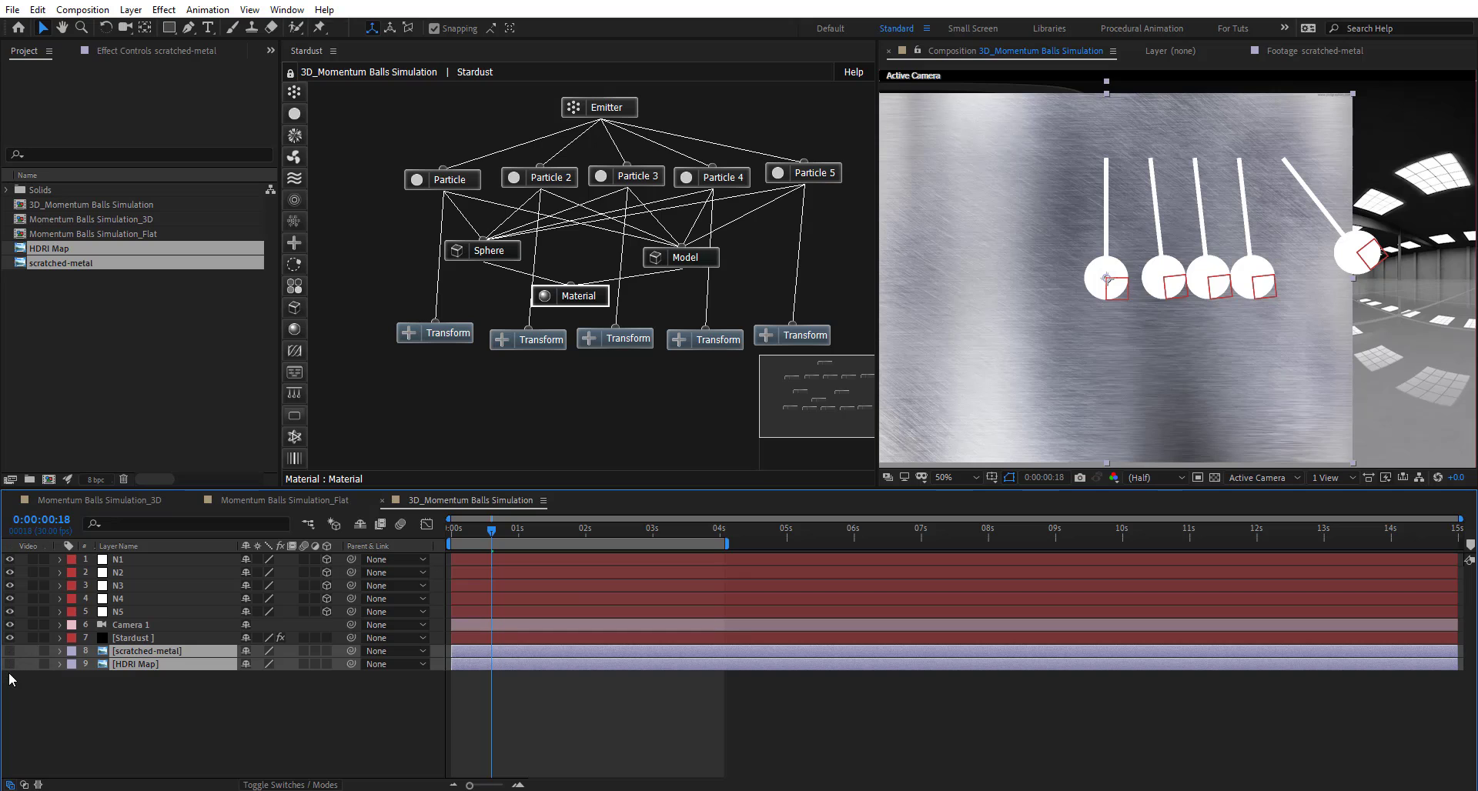
pyautogui.click(115, 712)
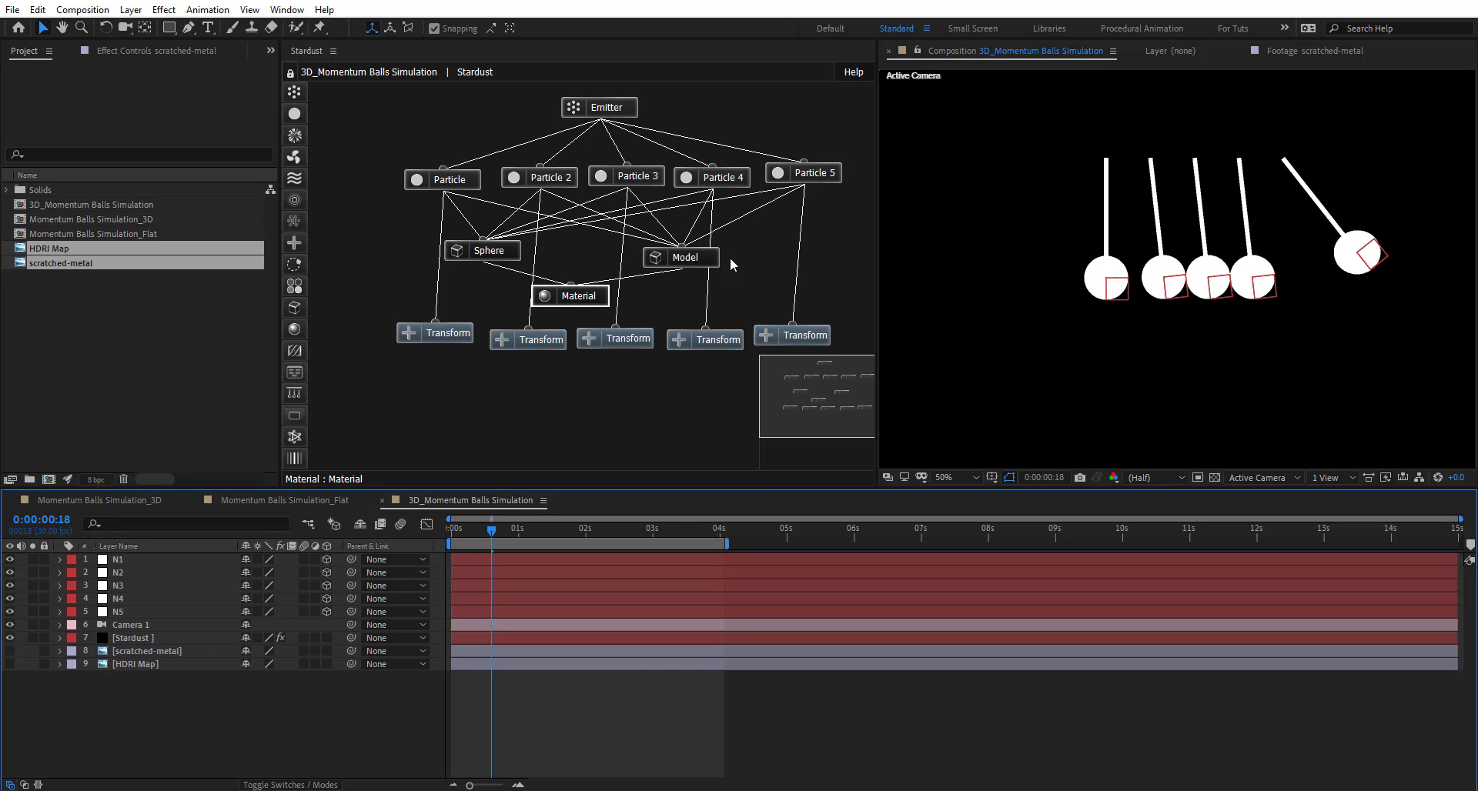
# - Set Stardust's Render Settings > Environment Layer to 9. HDRI Map and frame the pendulums
pyautogui.click(591, 300)
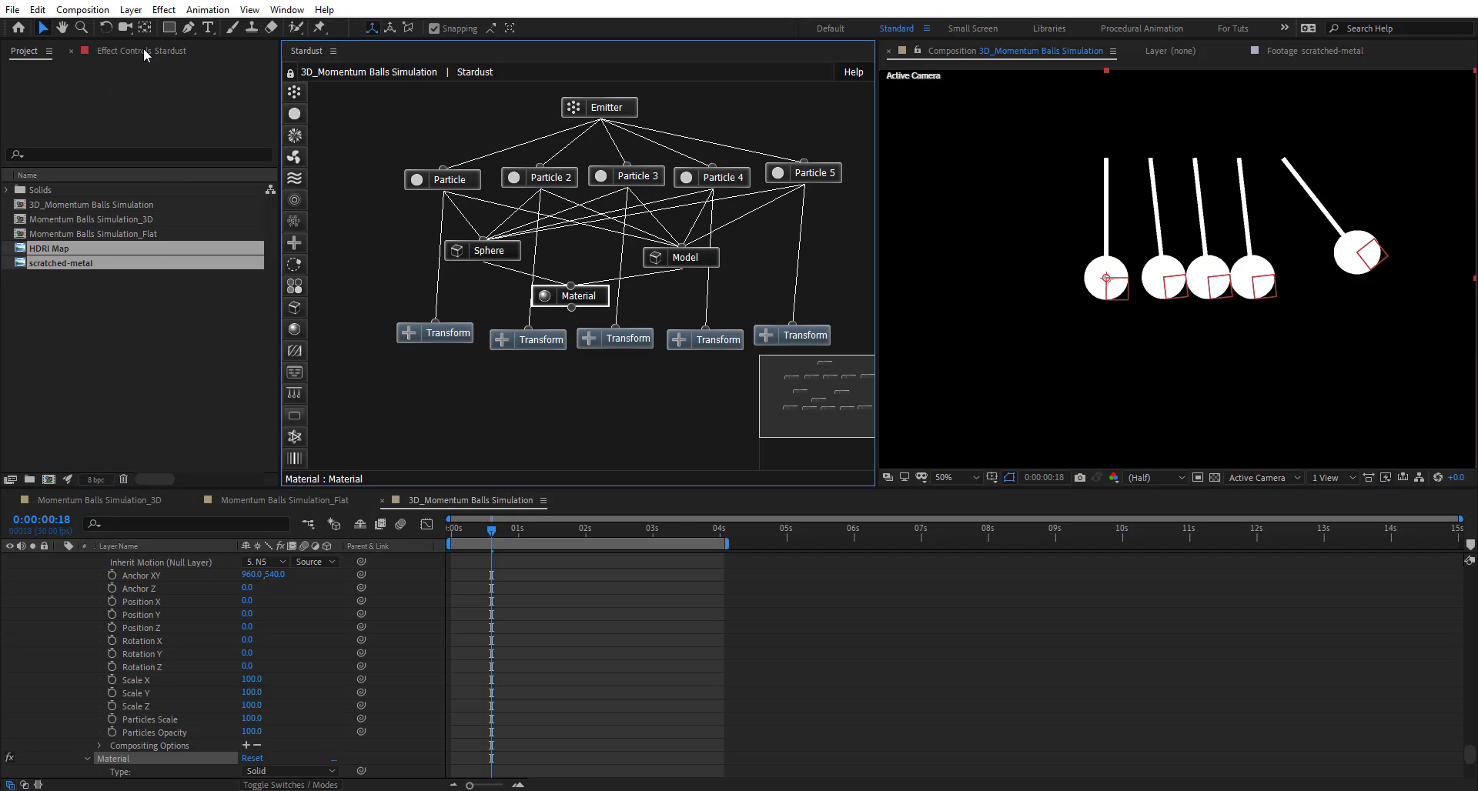
pyautogui.click(143, 48)
pyautogui.scroll(-5, 119, 343)
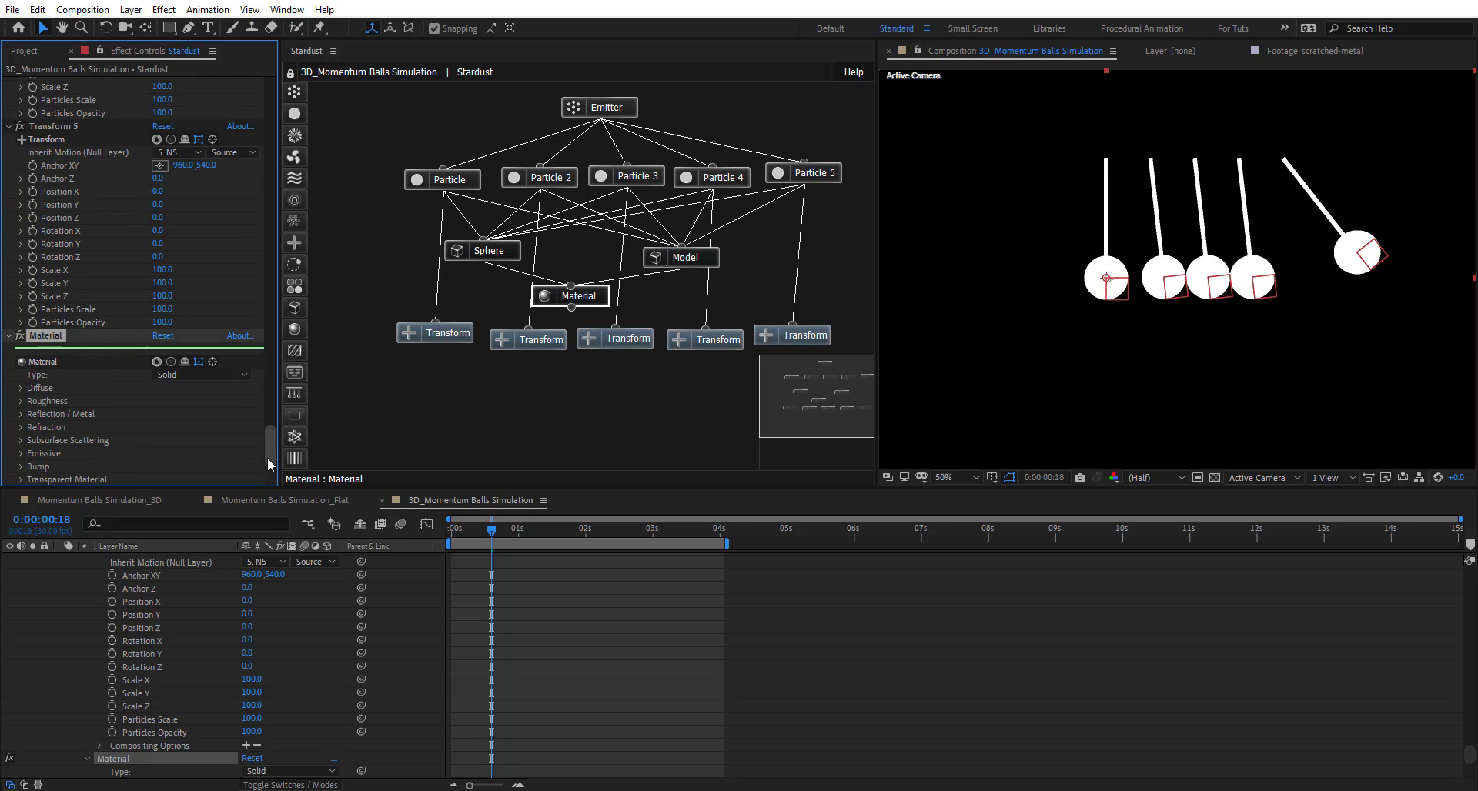
pyautogui.moveTo(266, 457); pyautogui.dragTo(266, 93)
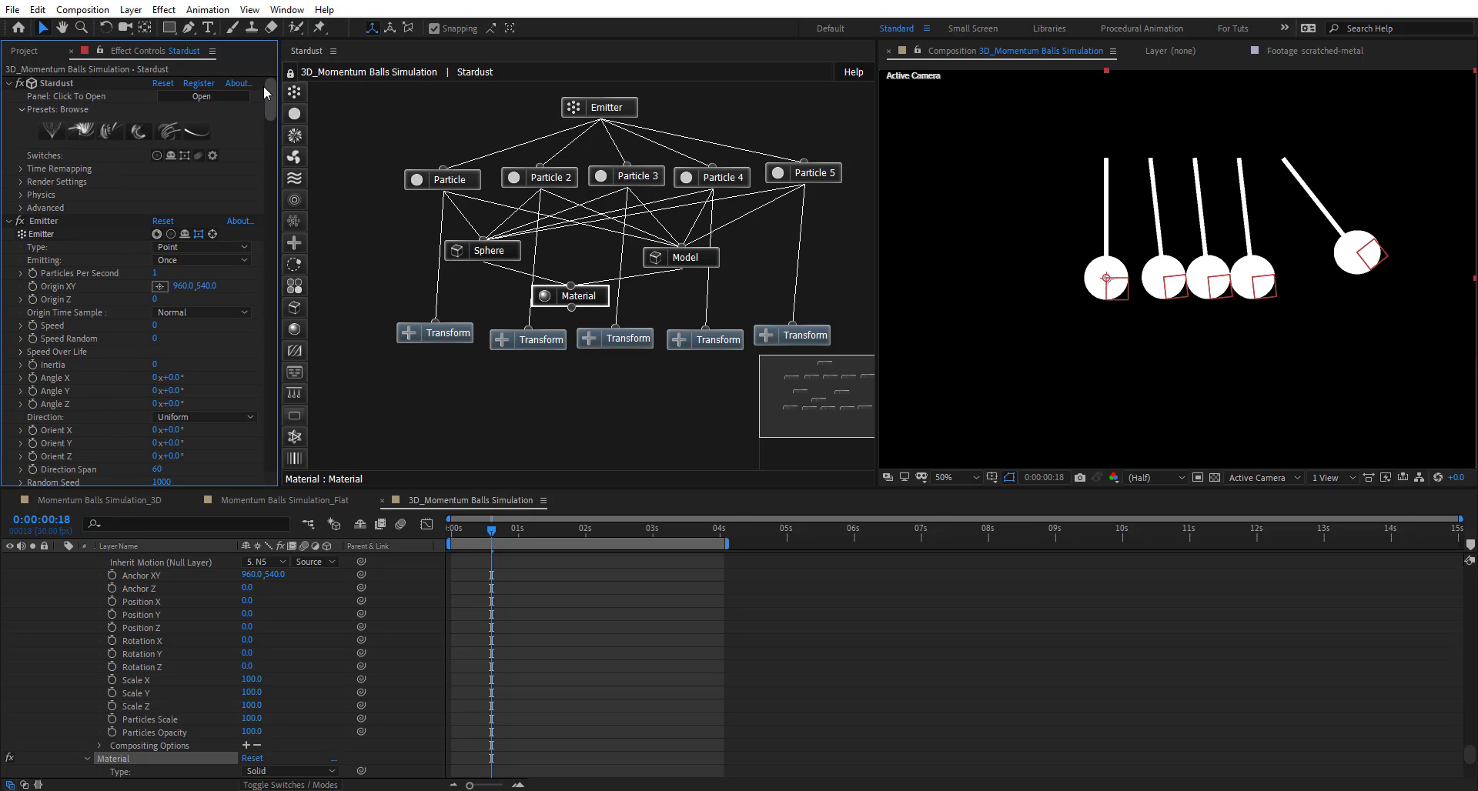
pyautogui.click(21, 182)
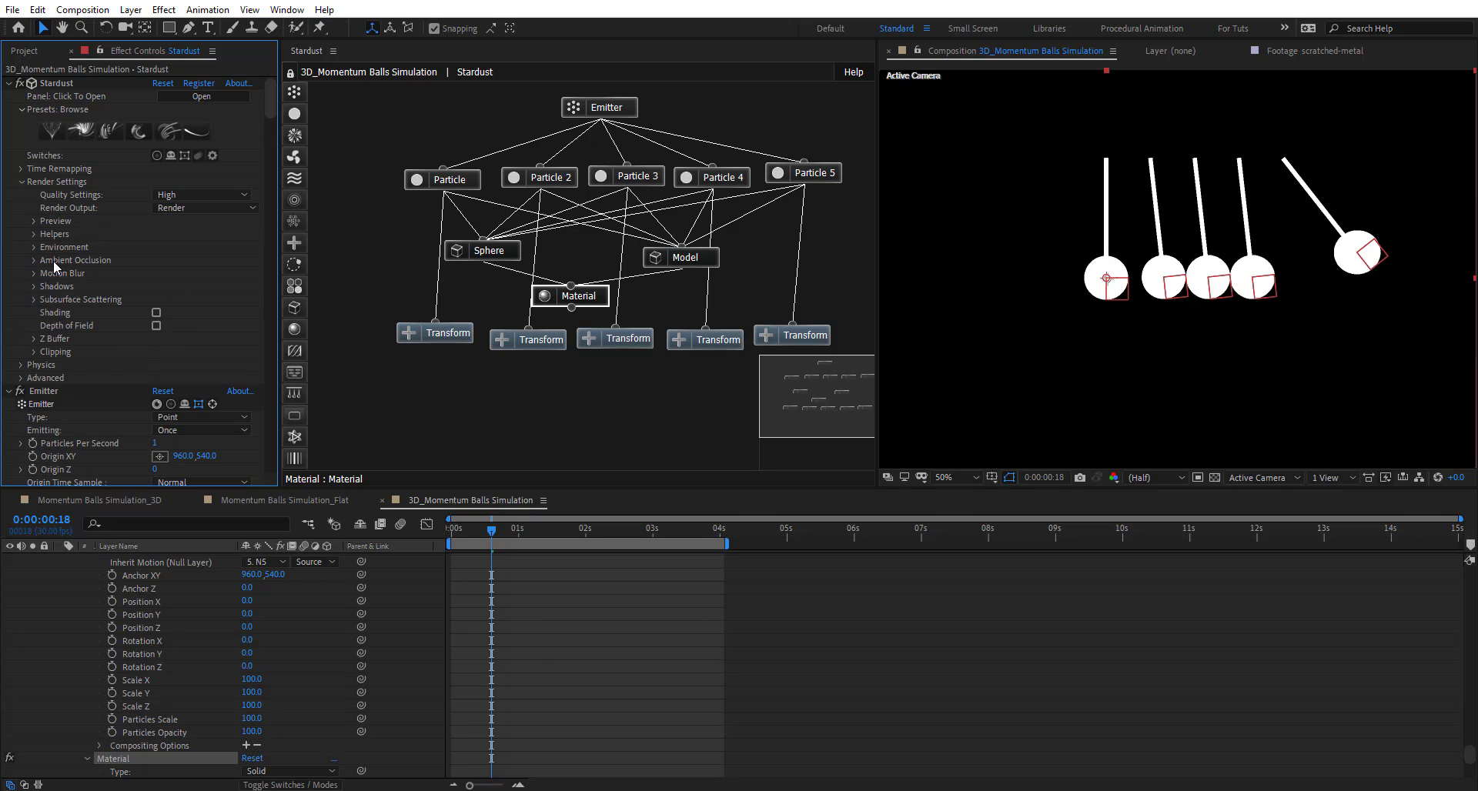
pyautogui.click(34, 247)
pyautogui.click(177, 260)
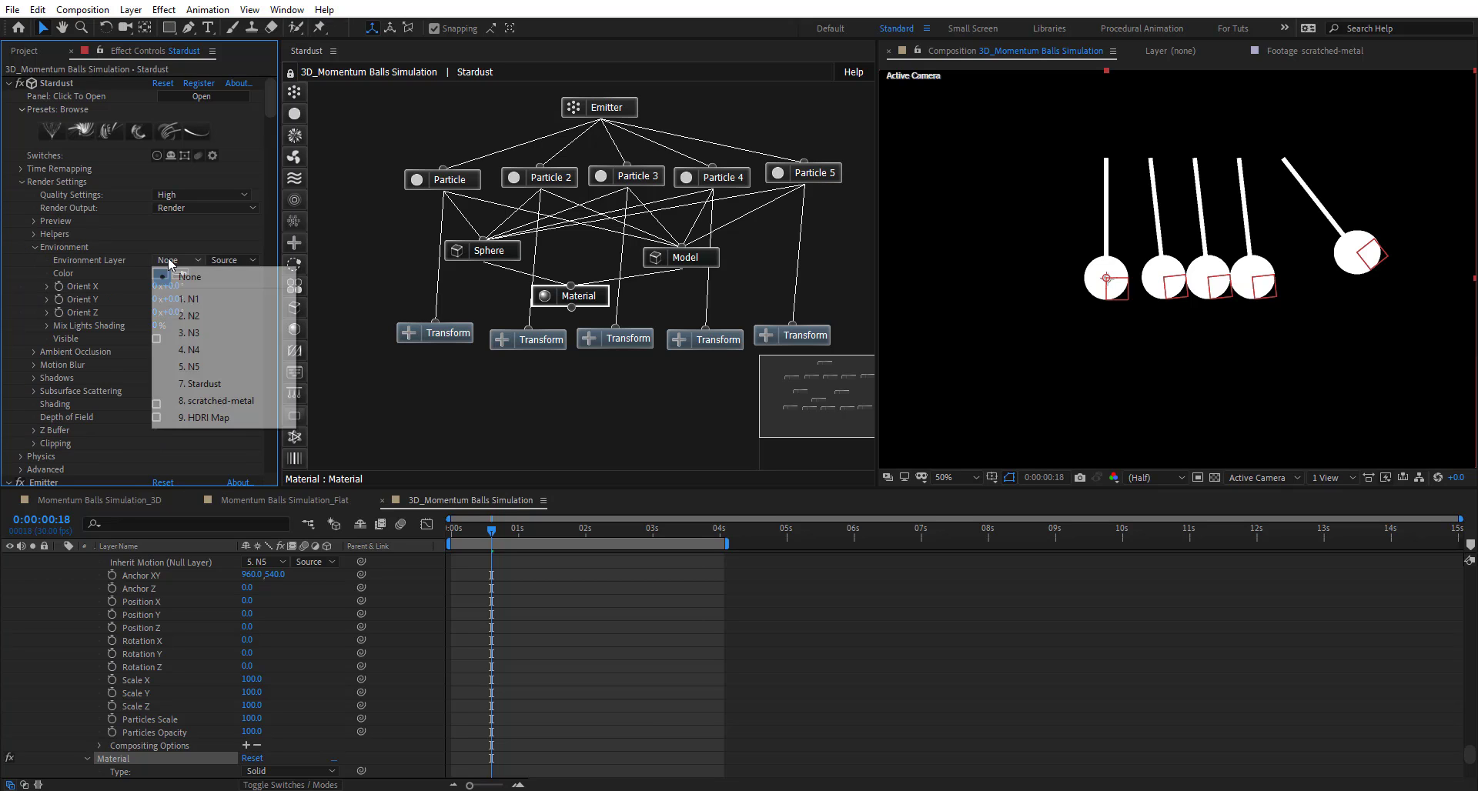
pyautogui.click(211, 418)
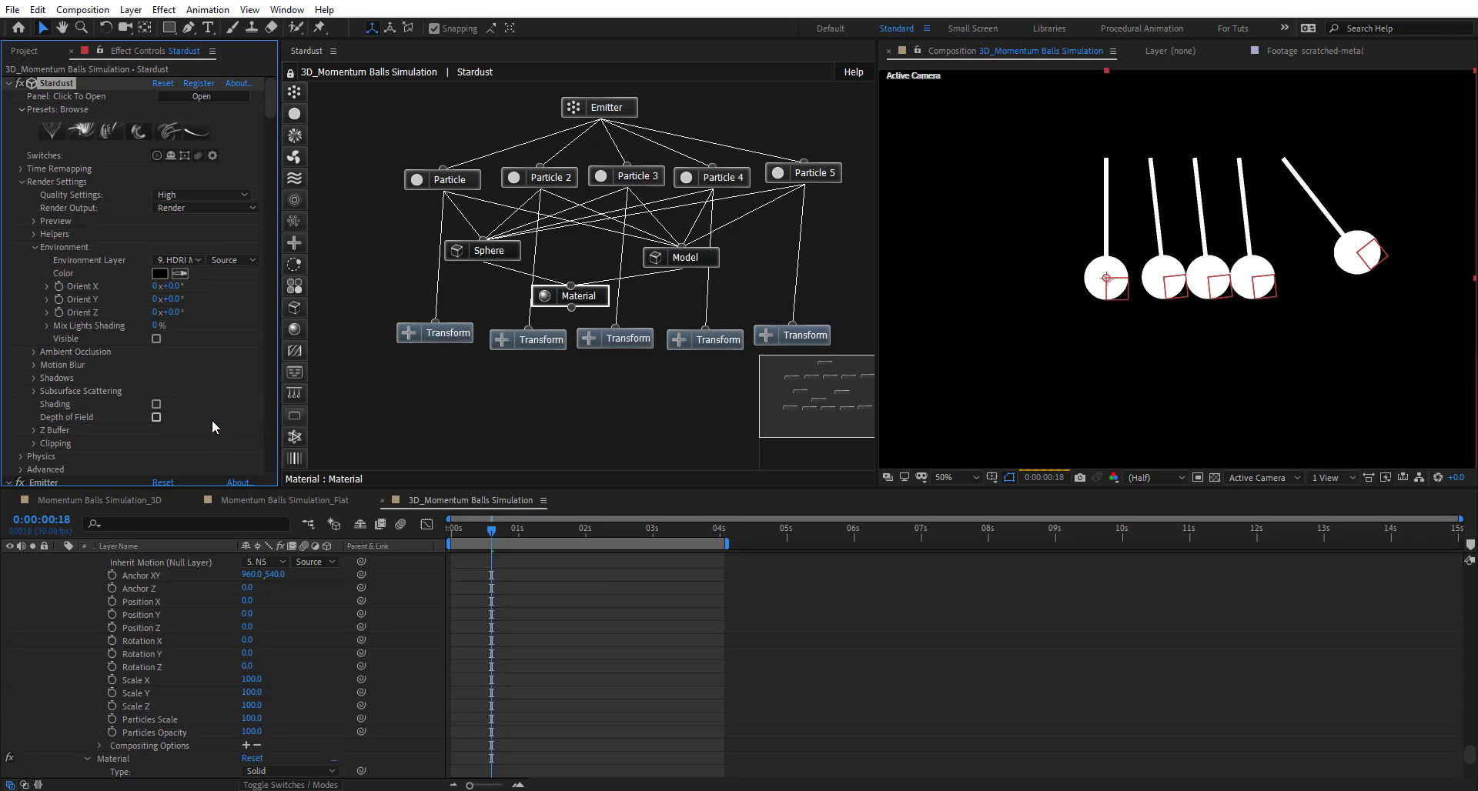
pyautogui.click(1198, 285)
pyautogui.scroll(1, 1194, 263)
pyautogui.moveTo(1130, 241); pyautogui.dragTo(971, 297)
# - Create Point Light 1 as a Point light and move it up and right above the balls
pyautogui.rightClick(421, 598)
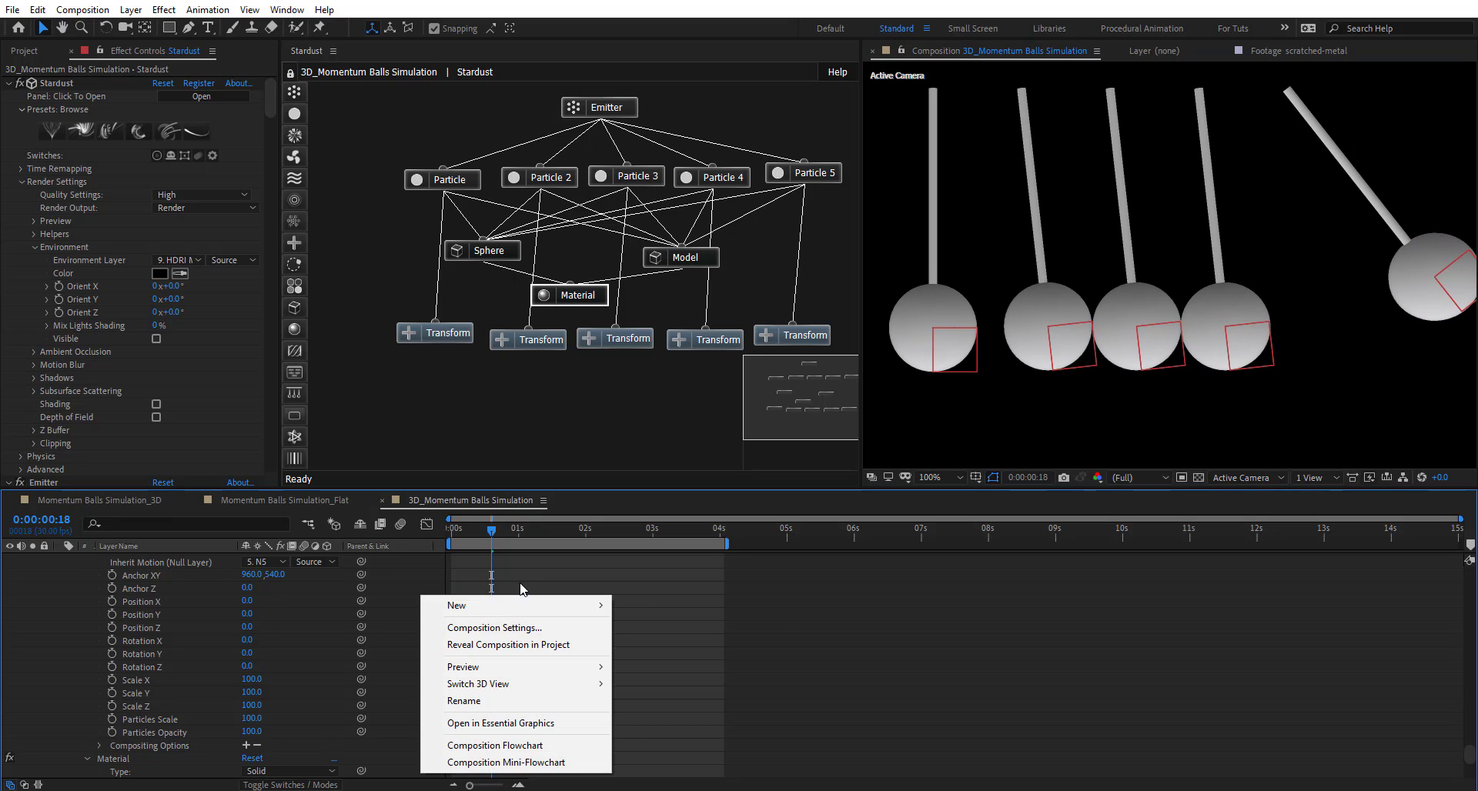
pyautogui.moveTo(539, 608)
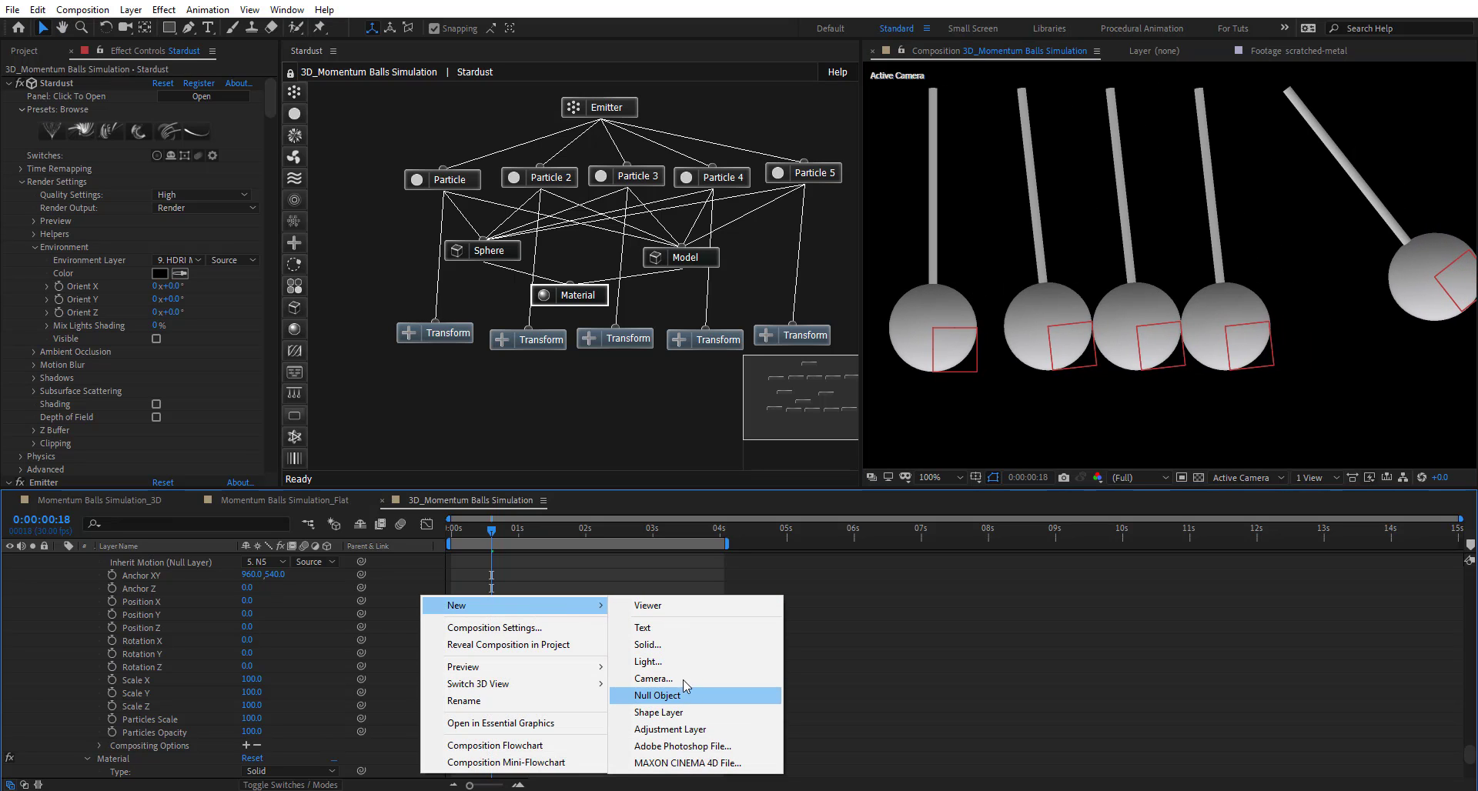
pyautogui.click(648, 662)
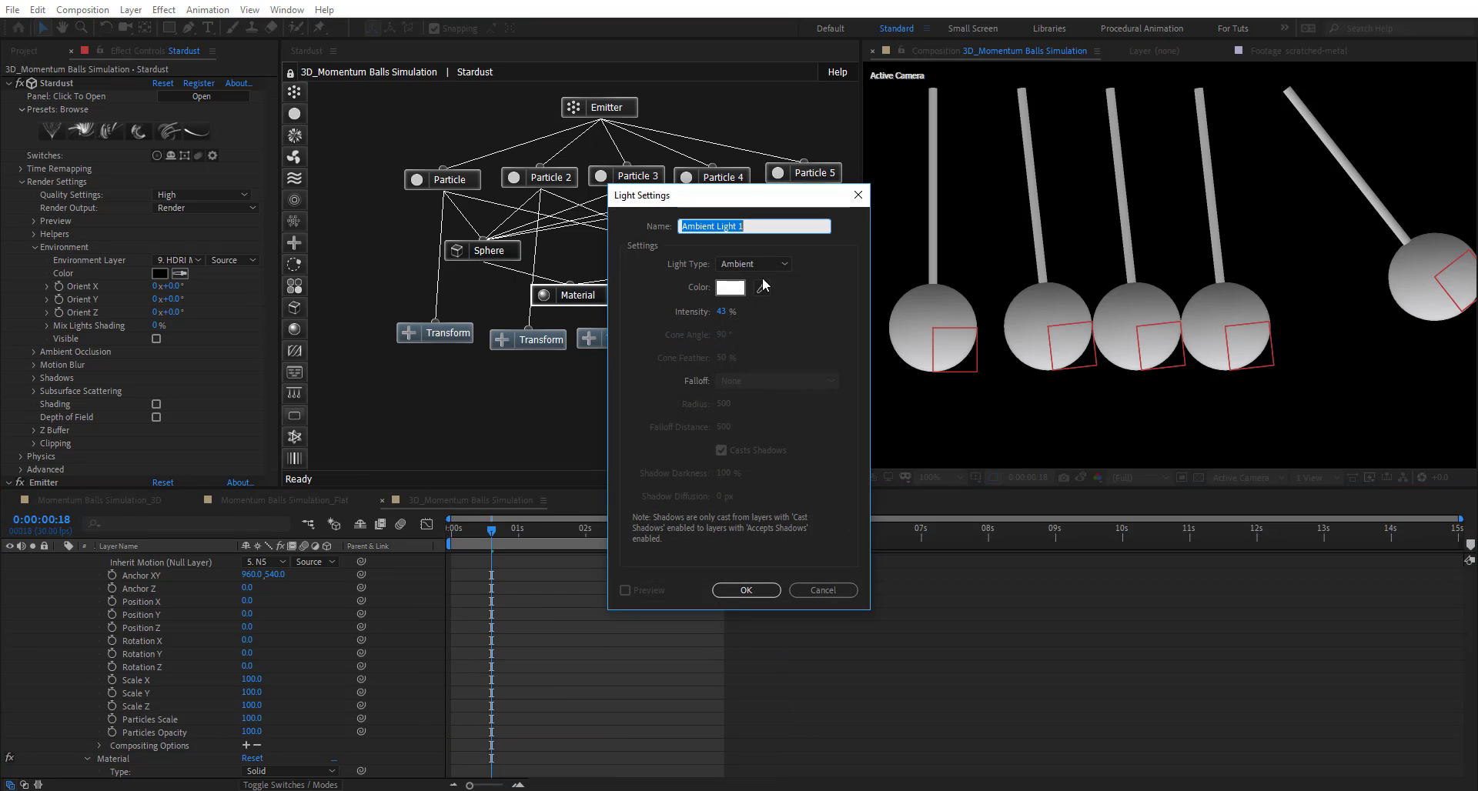
pyautogui.click(751, 264)
pyautogui.click(760, 297)
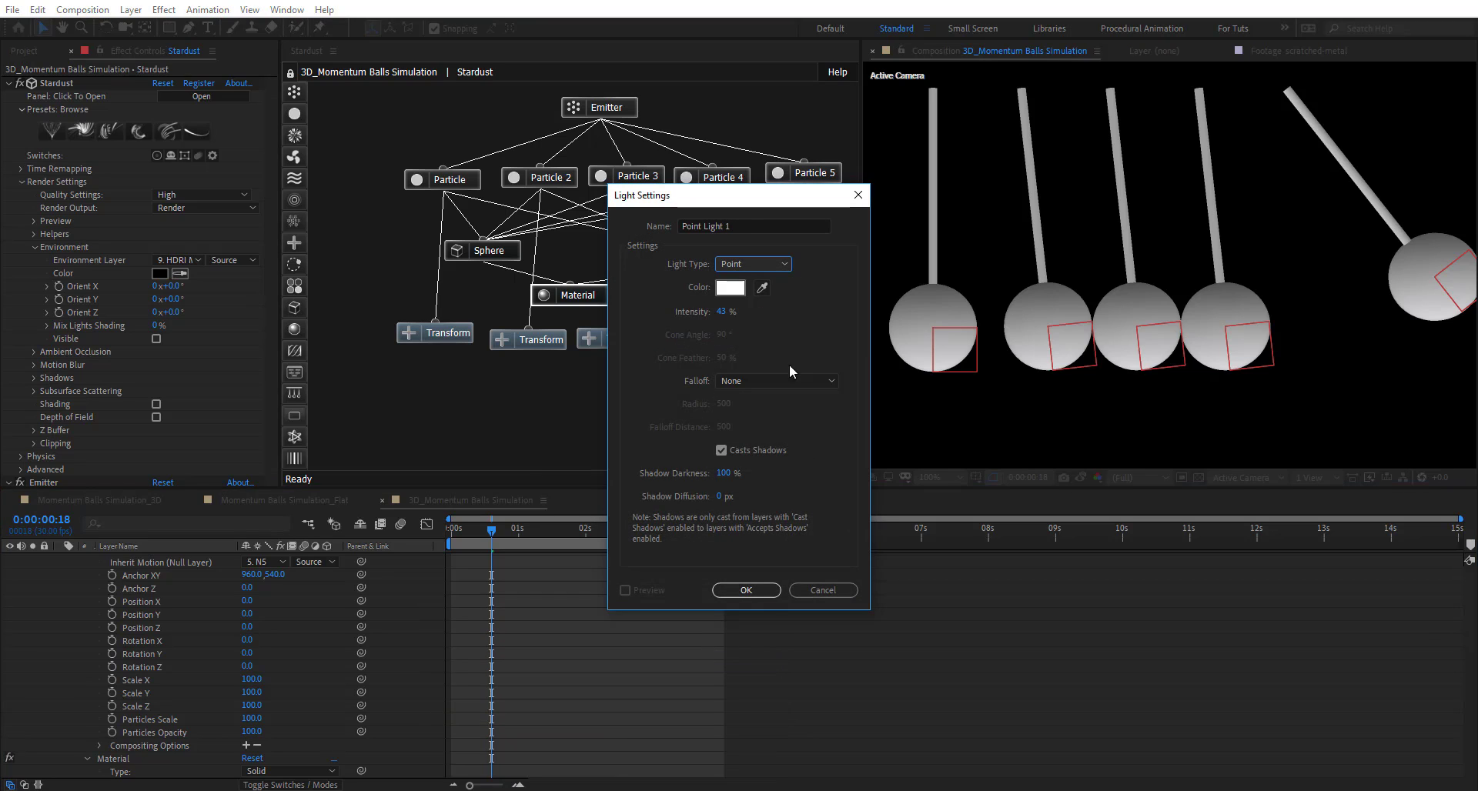
pyautogui.click(756, 593)
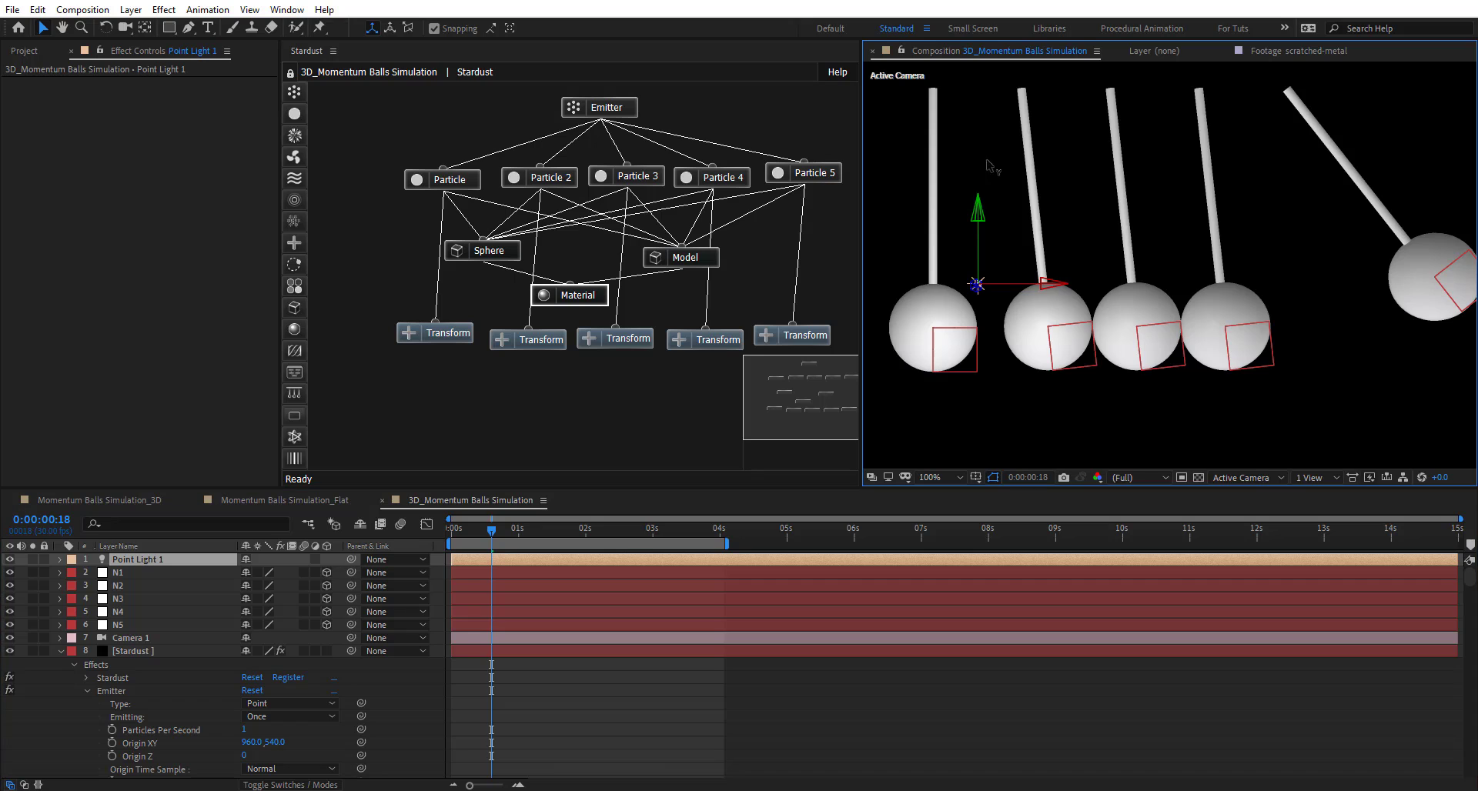
pyautogui.moveTo(977, 212); pyautogui.dragTo(978, 107)
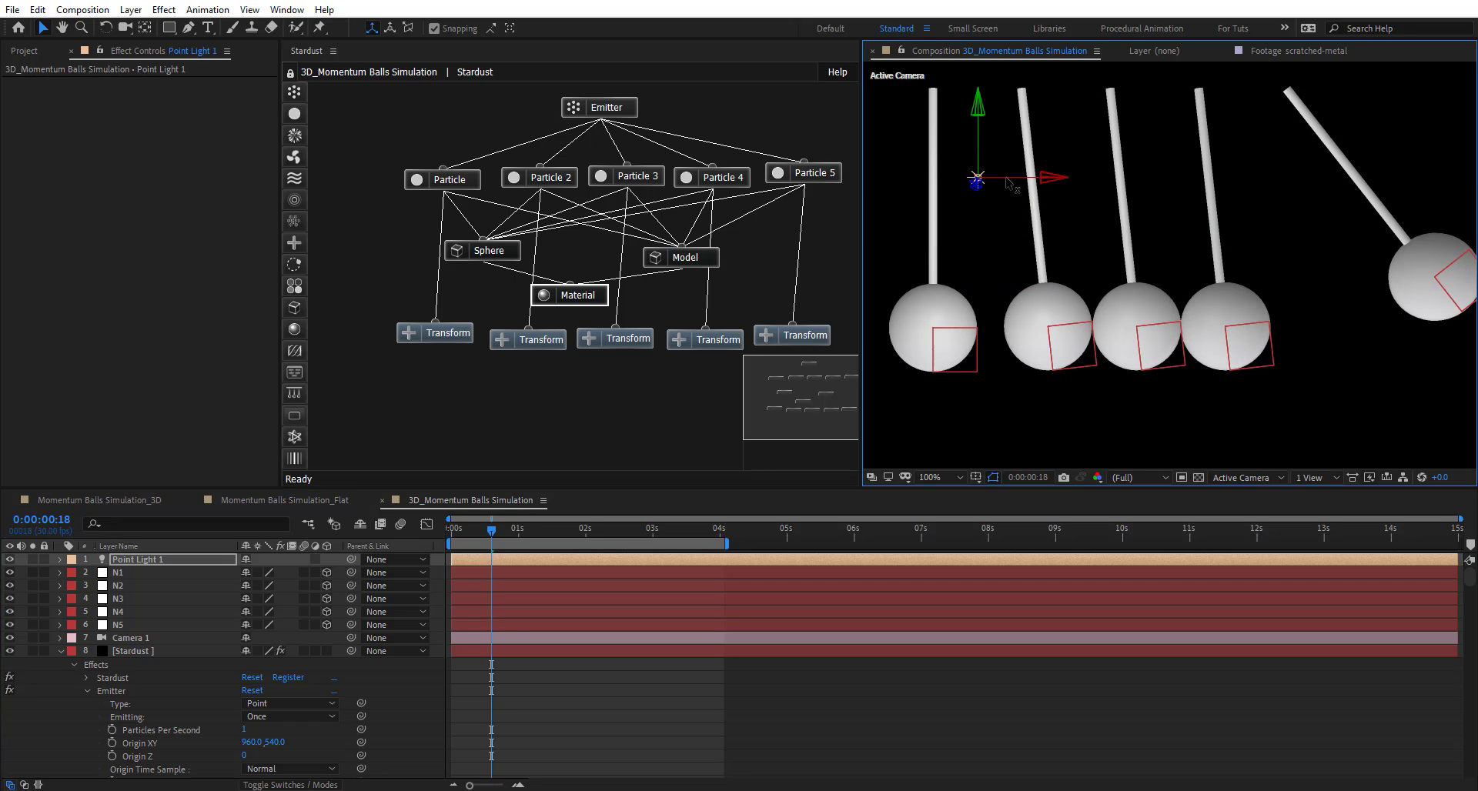
pyautogui.moveTo(1007, 183); pyautogui.dragTo(1159, 189)
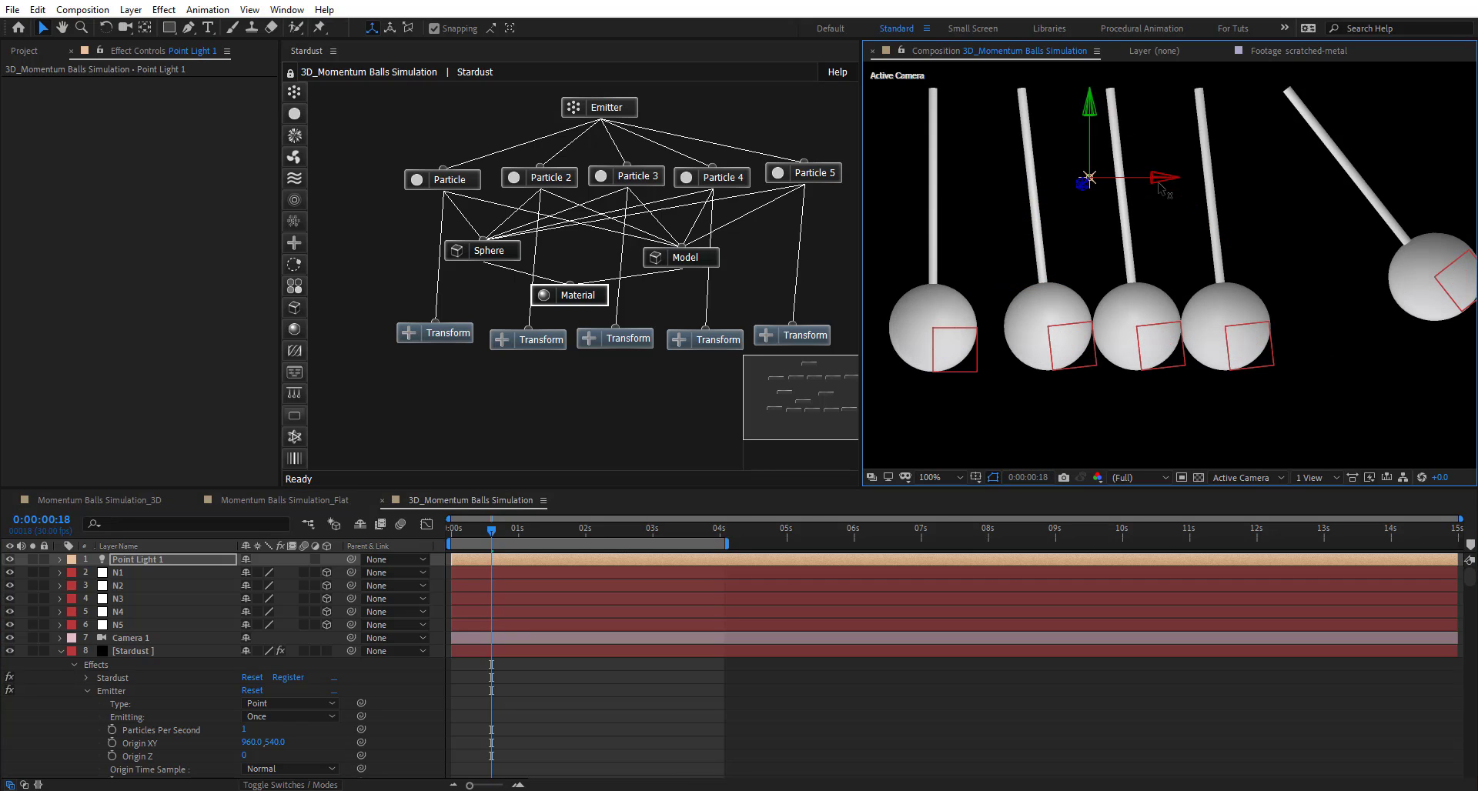
# - In the Stardust Material node, set Color From Particle to 0 and Diffuse Texture to scratched-metal
pyautogui.click(593, 300)
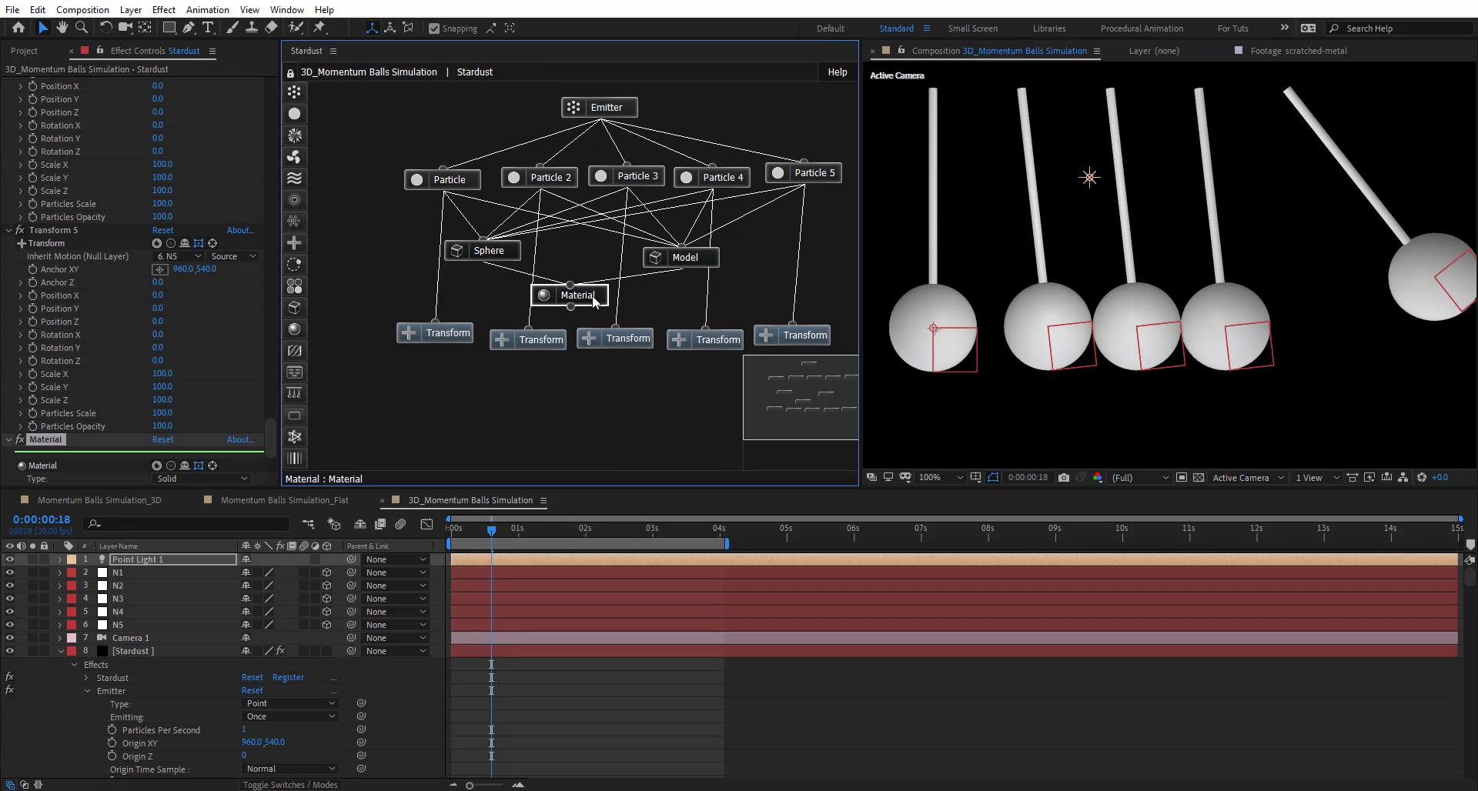
pyautogui.scroll(-4, 84, 387)
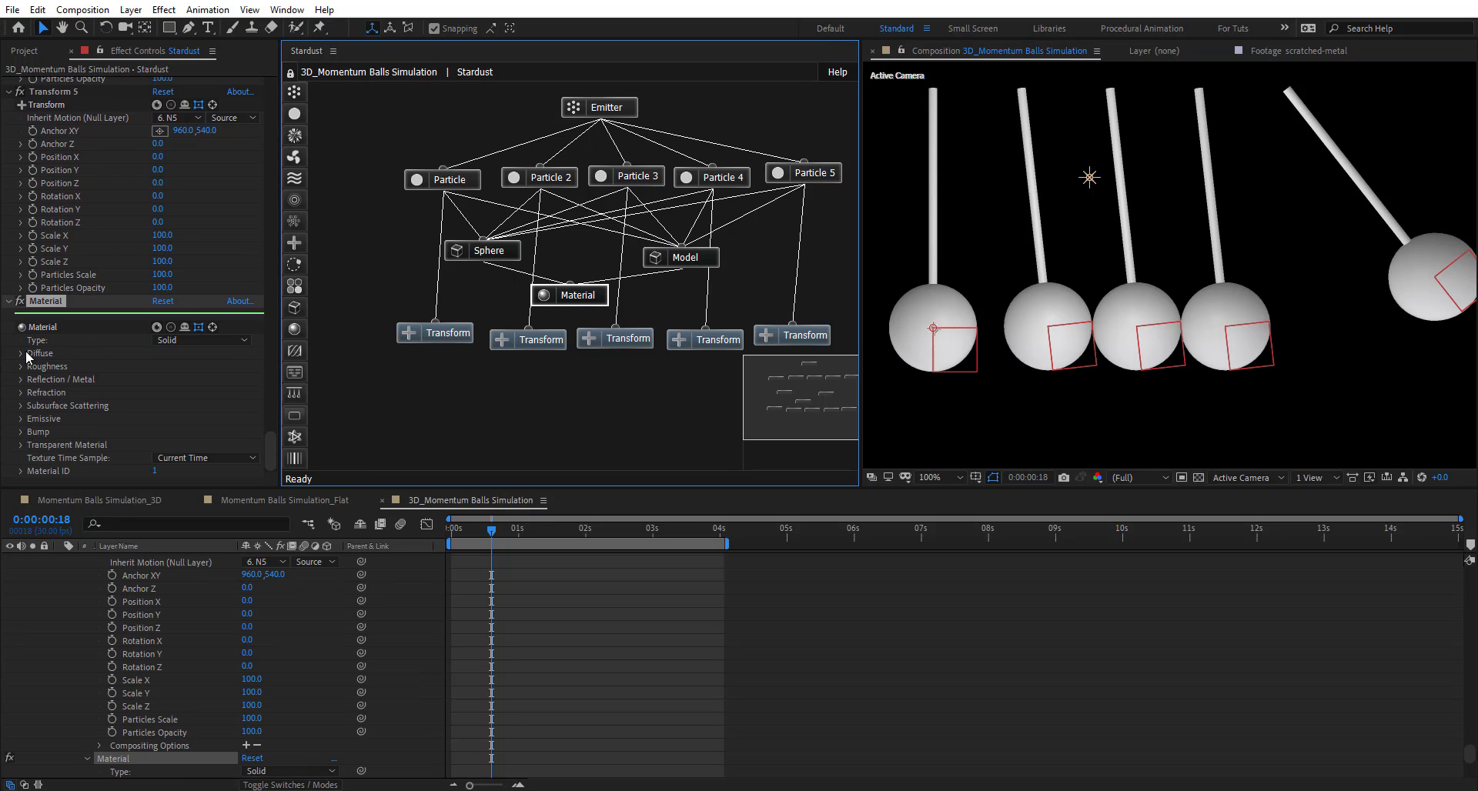
pyautogui.click(22, 353)
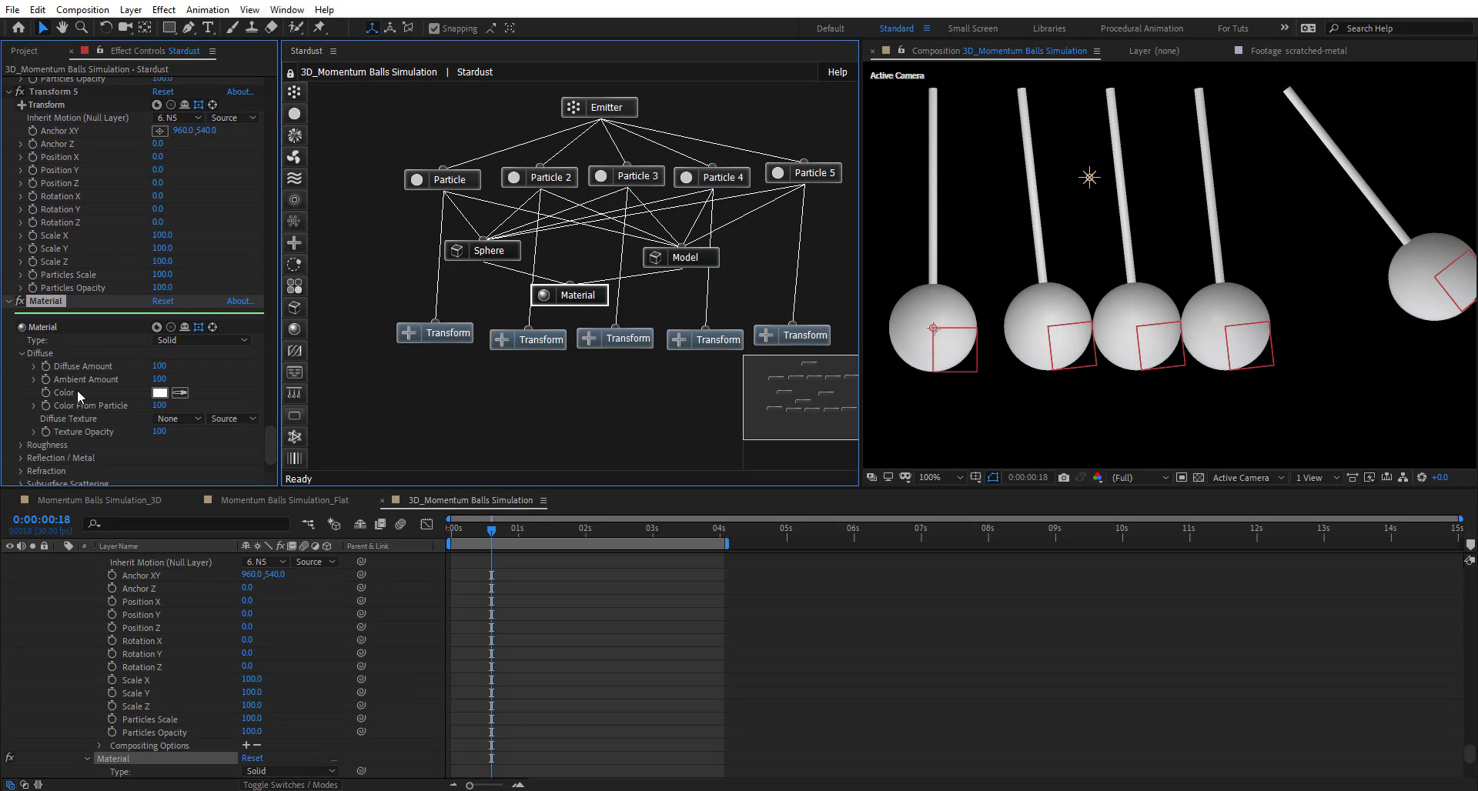
pyautogui.click(160, 406)
pyautogui.write('0')
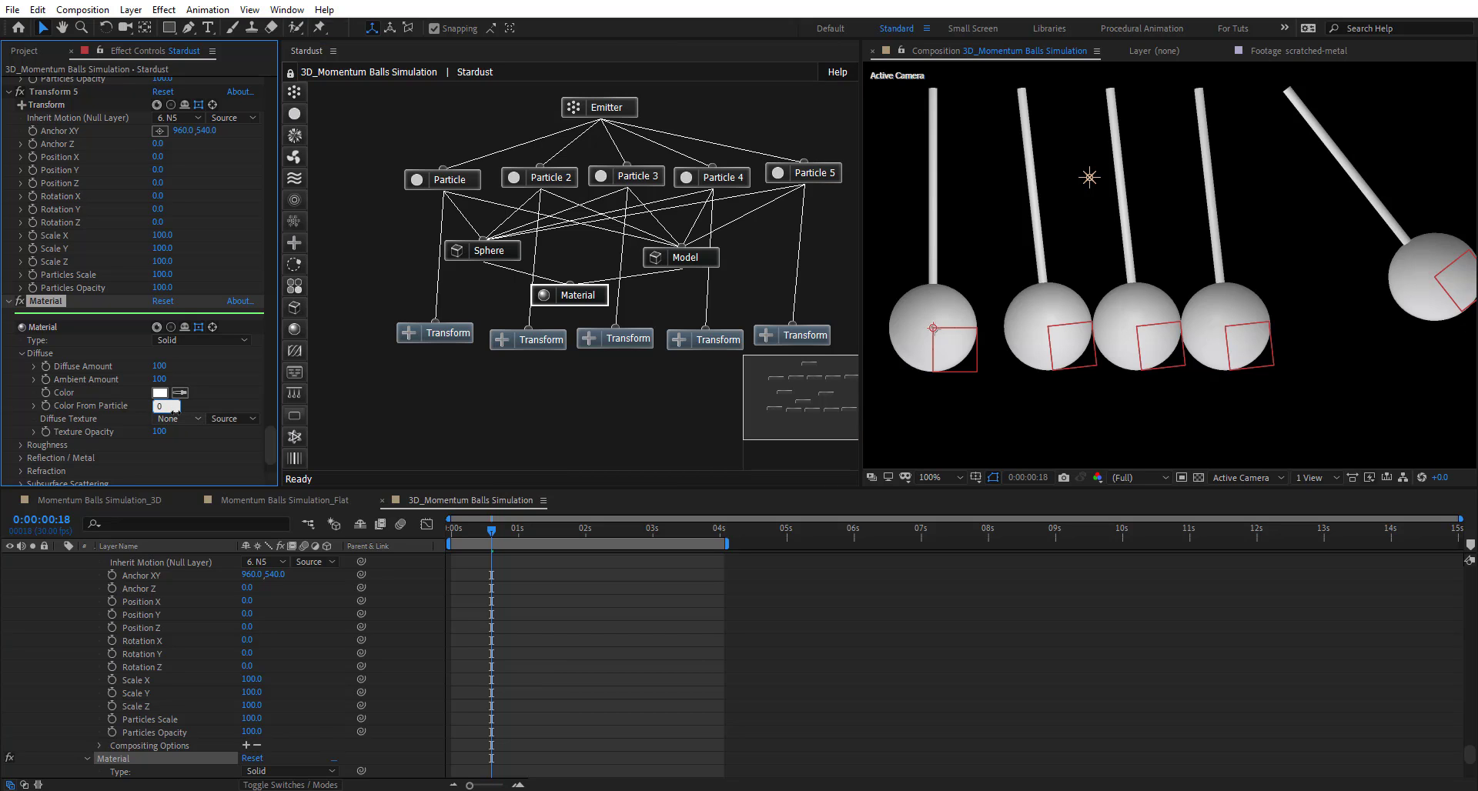
pyautogui.press('Return')
pyautogui.click(177, 418)
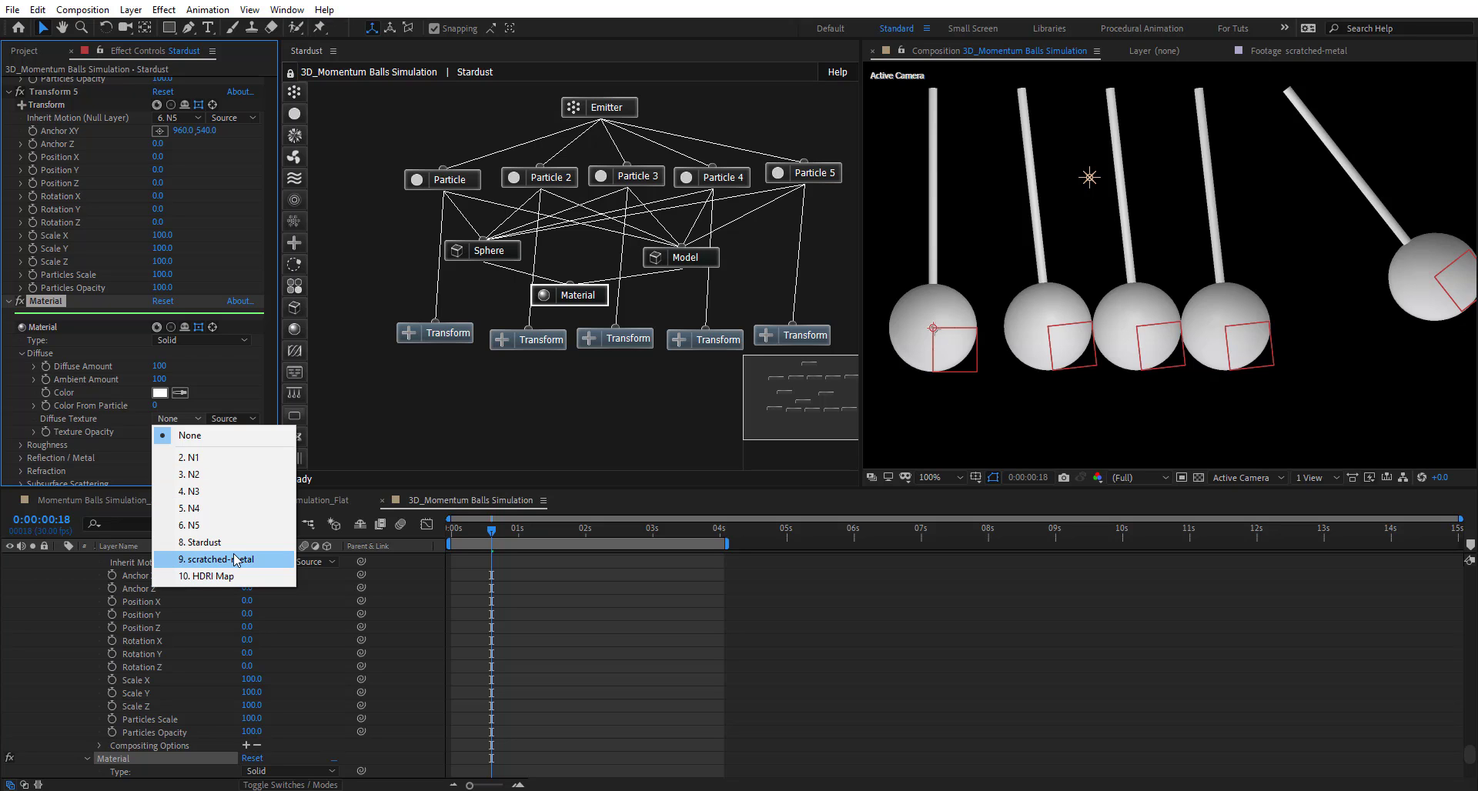
pyautogui.click(192, 560)
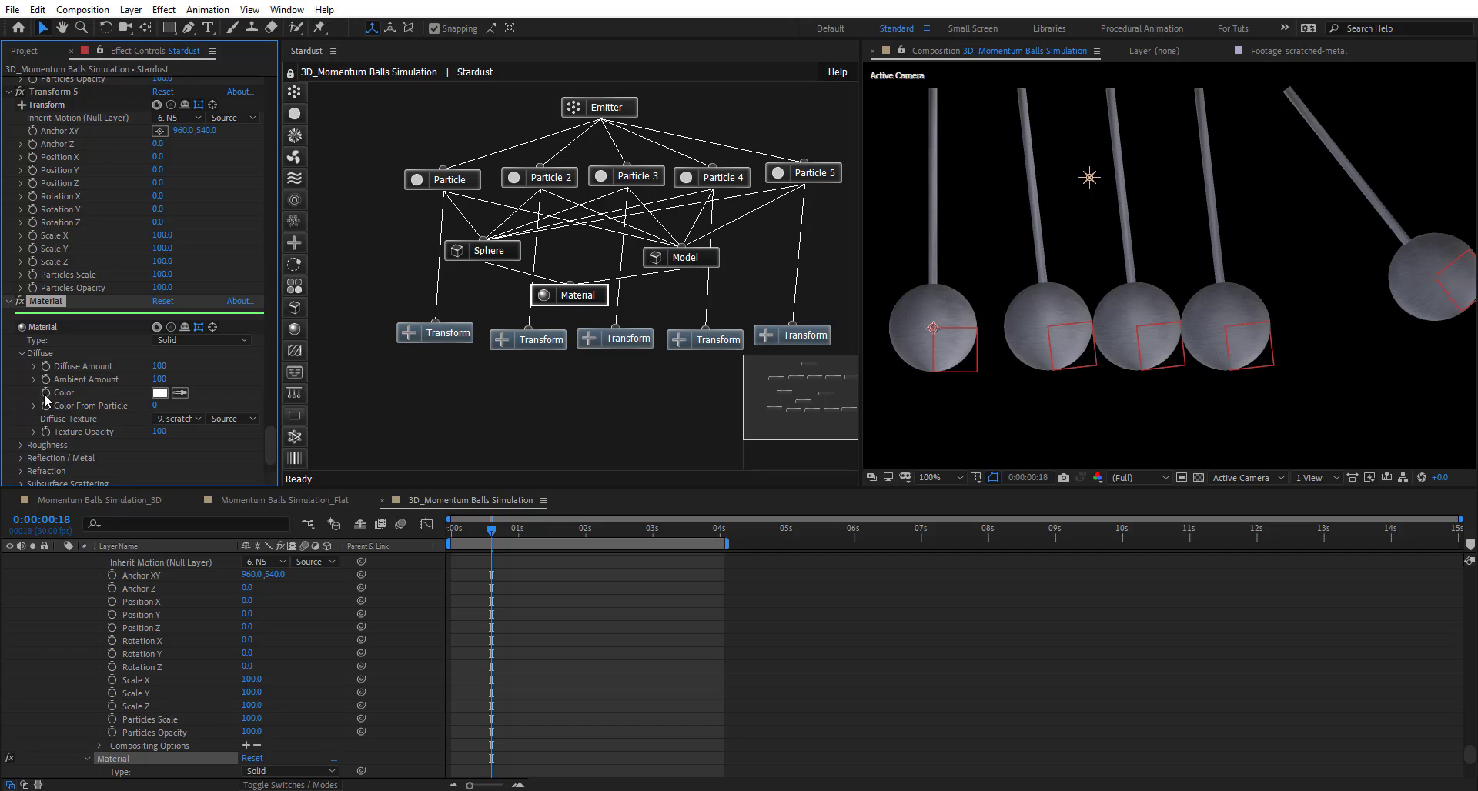
# - Lower the Material's Roughness Amount from 50 to 3
pyautogui.scroll(-3, 86, 413)
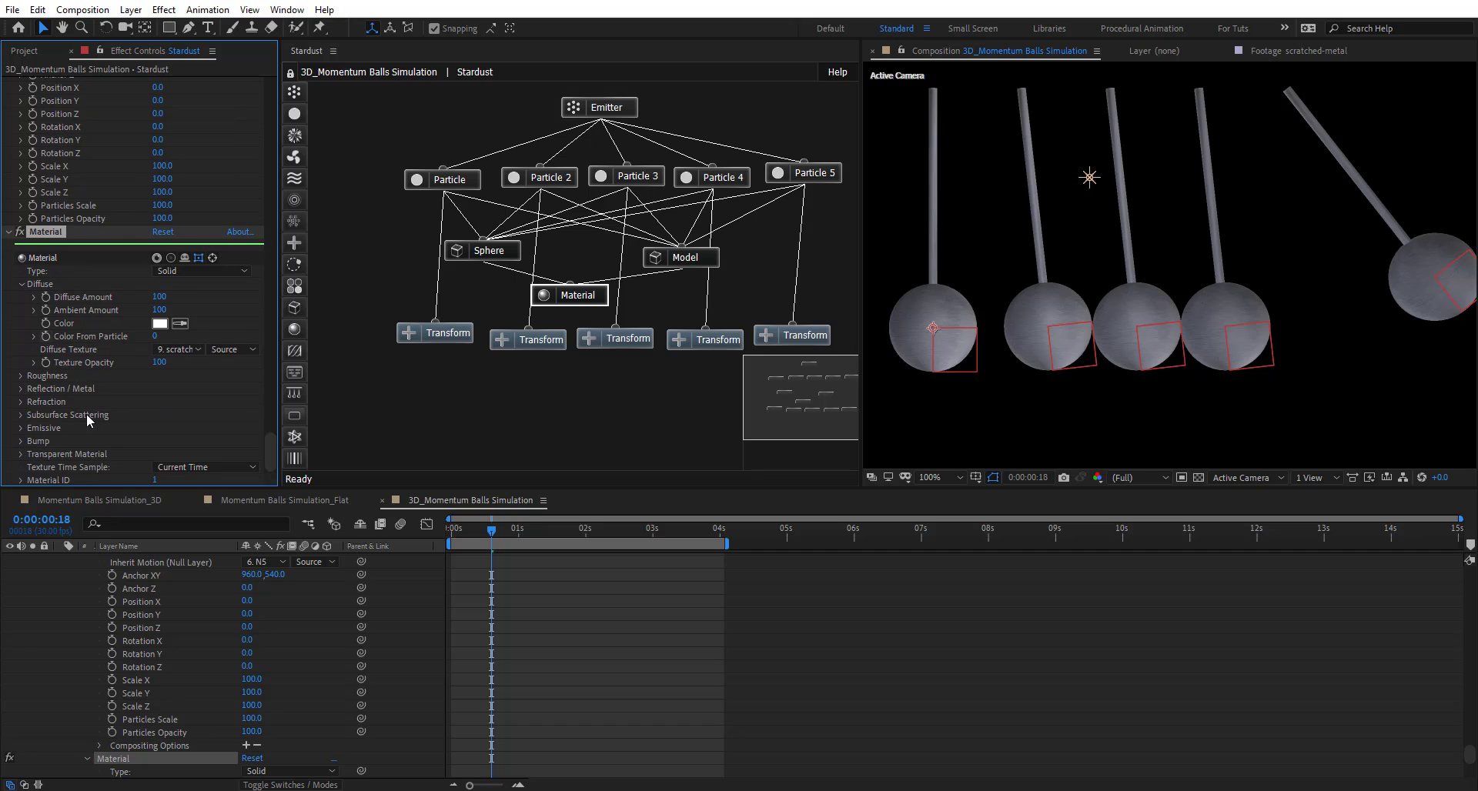
pyautogui.click(21, 375)
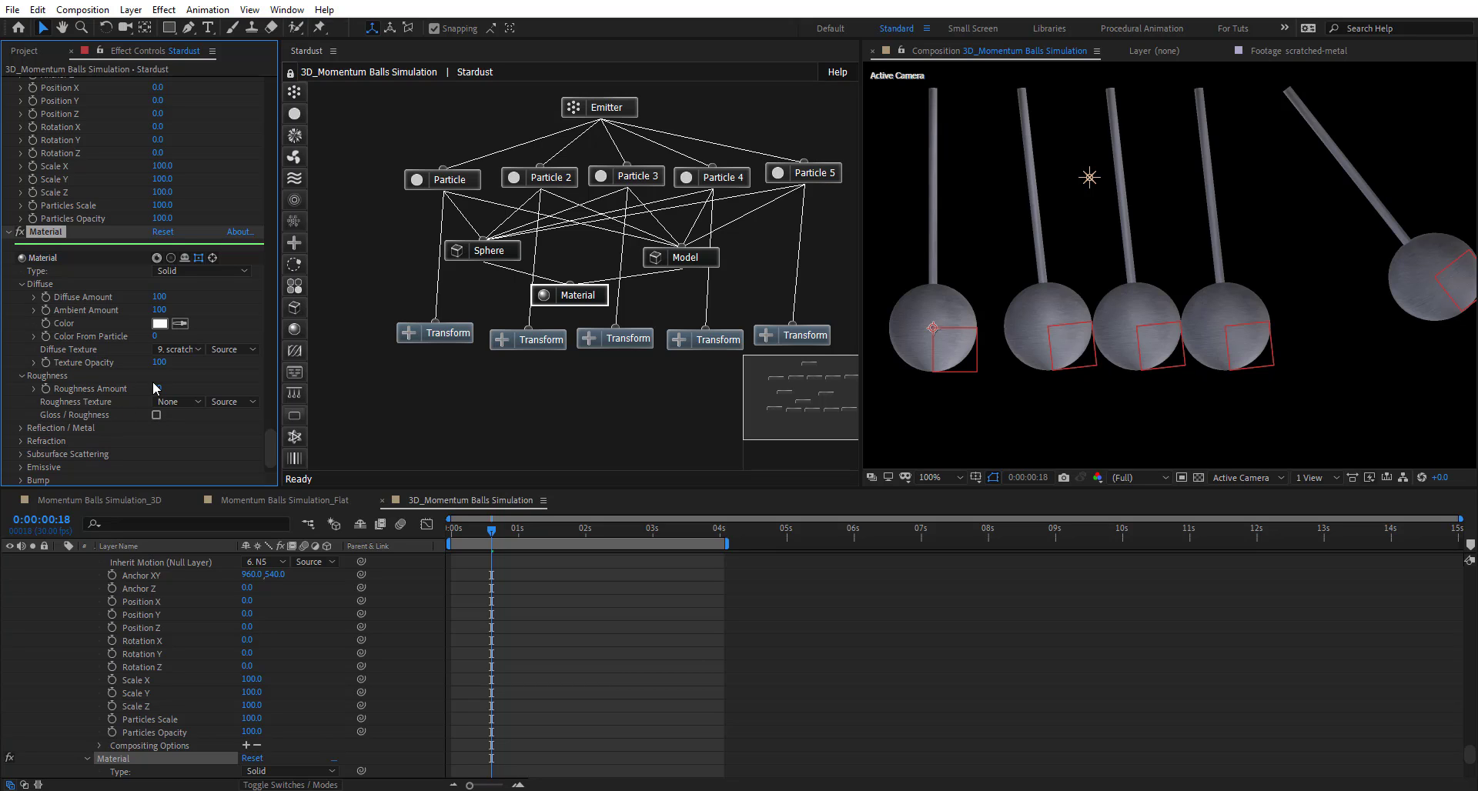
pyautogui.moveTo(159, 392); pyautogui.dragTo(99, 387)
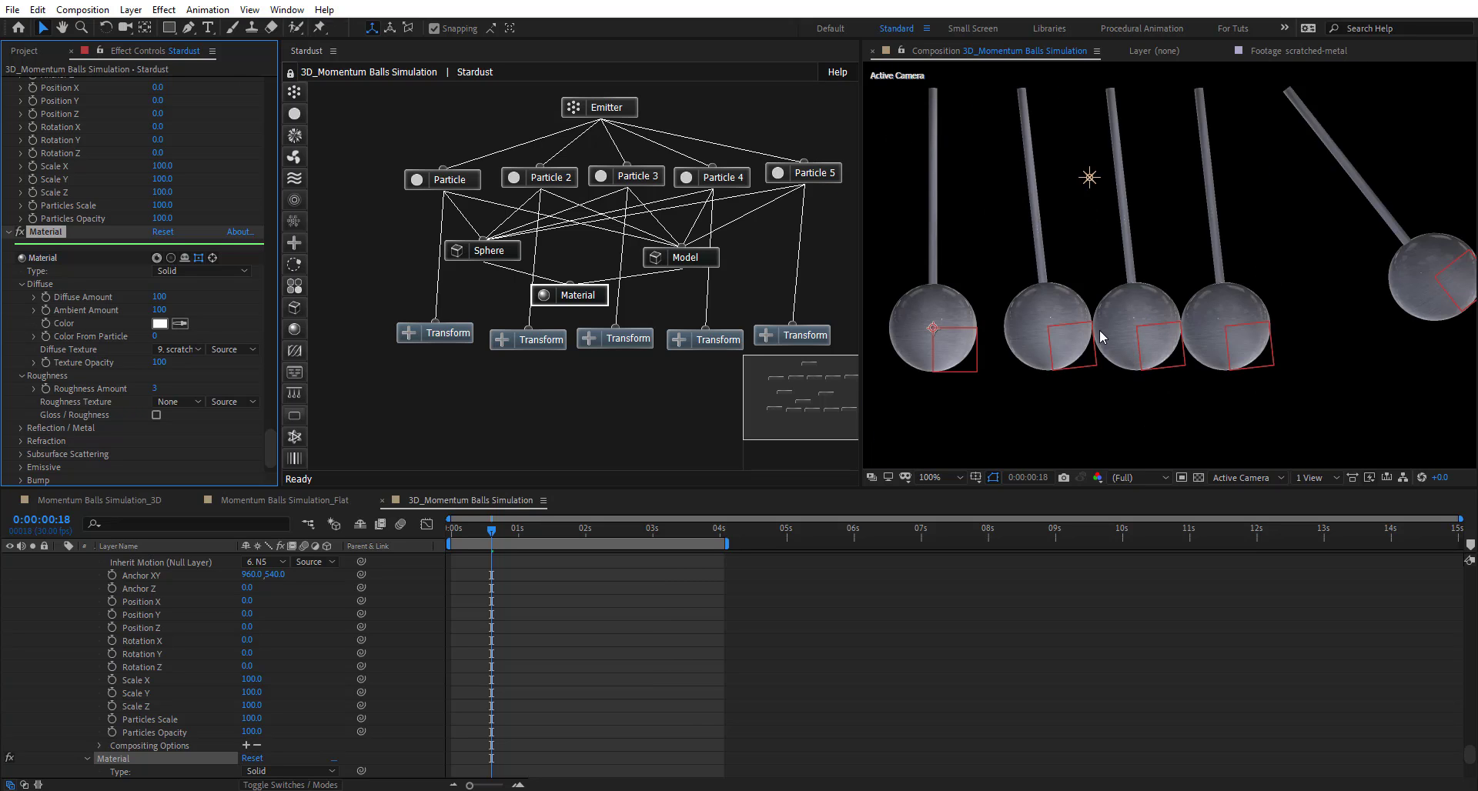
# - Under Reflection / Metal, set reflection Amount 100, Roughness 19 and Environment Amount 171 for the balls
pyautogui.click(20, 428)
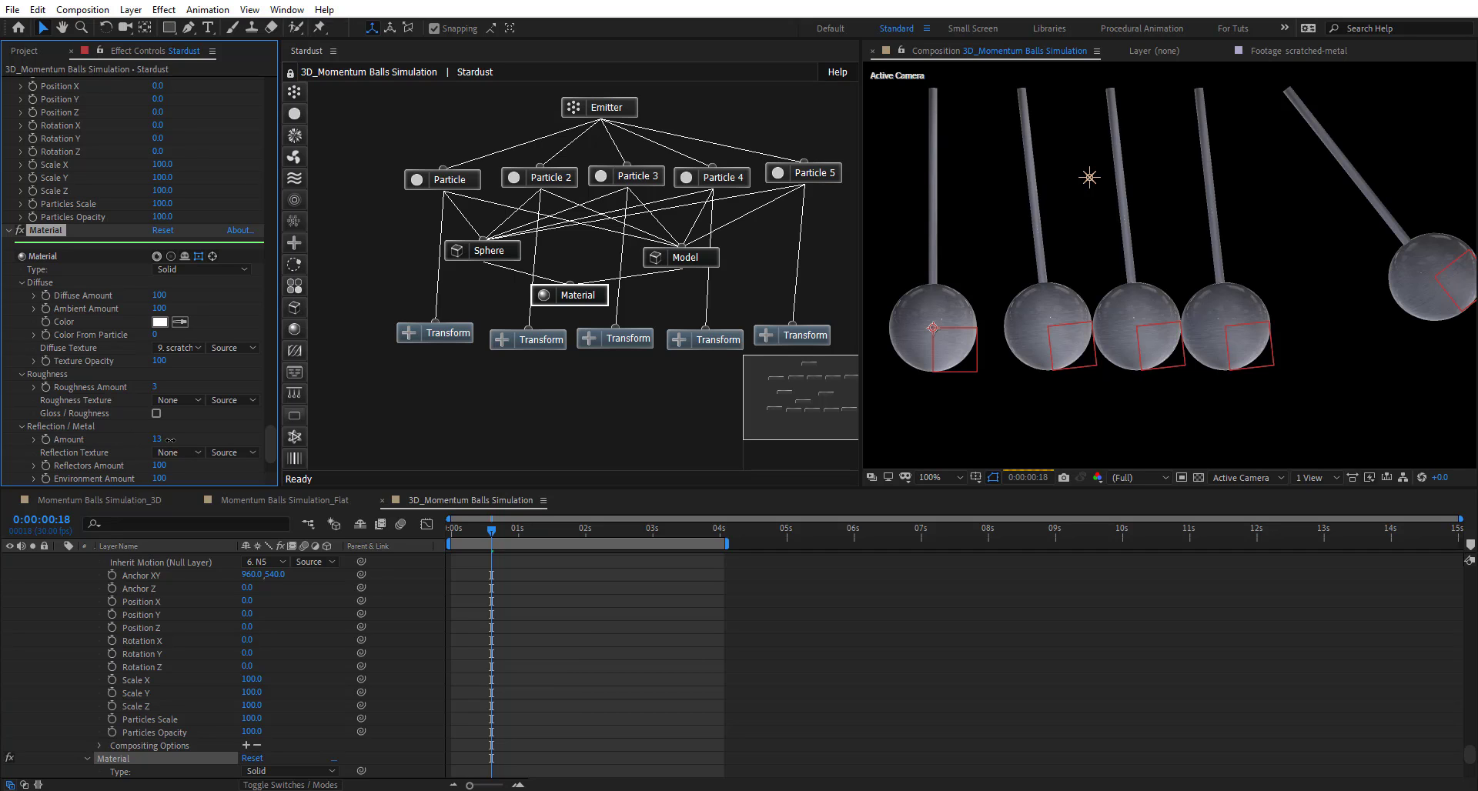
pyautogui.moveTo(169, 439); pyautogui.dragTo(238, 439)
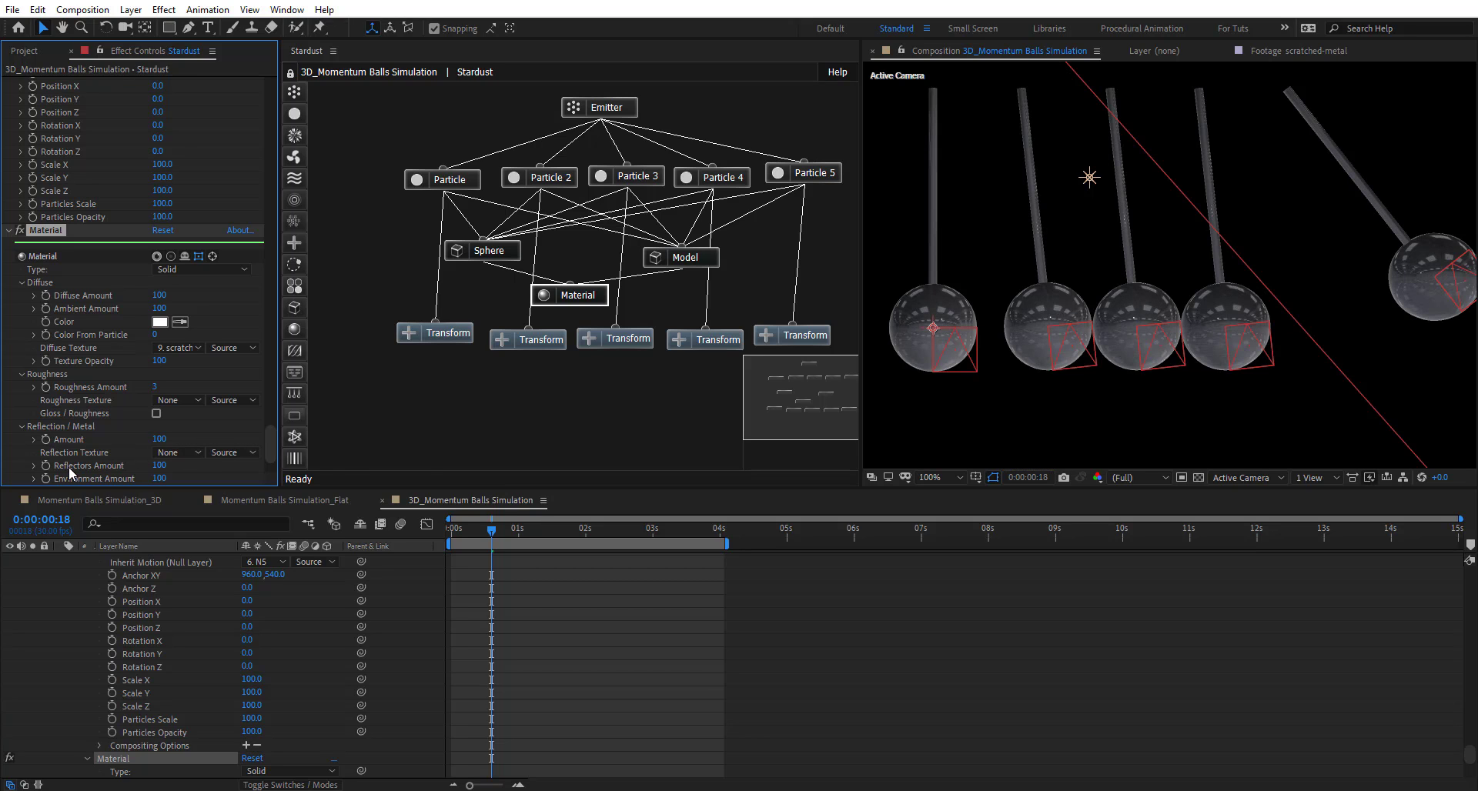
pyautogui.moveTo(159, 392); pyautogui.dragTo(167, 385)
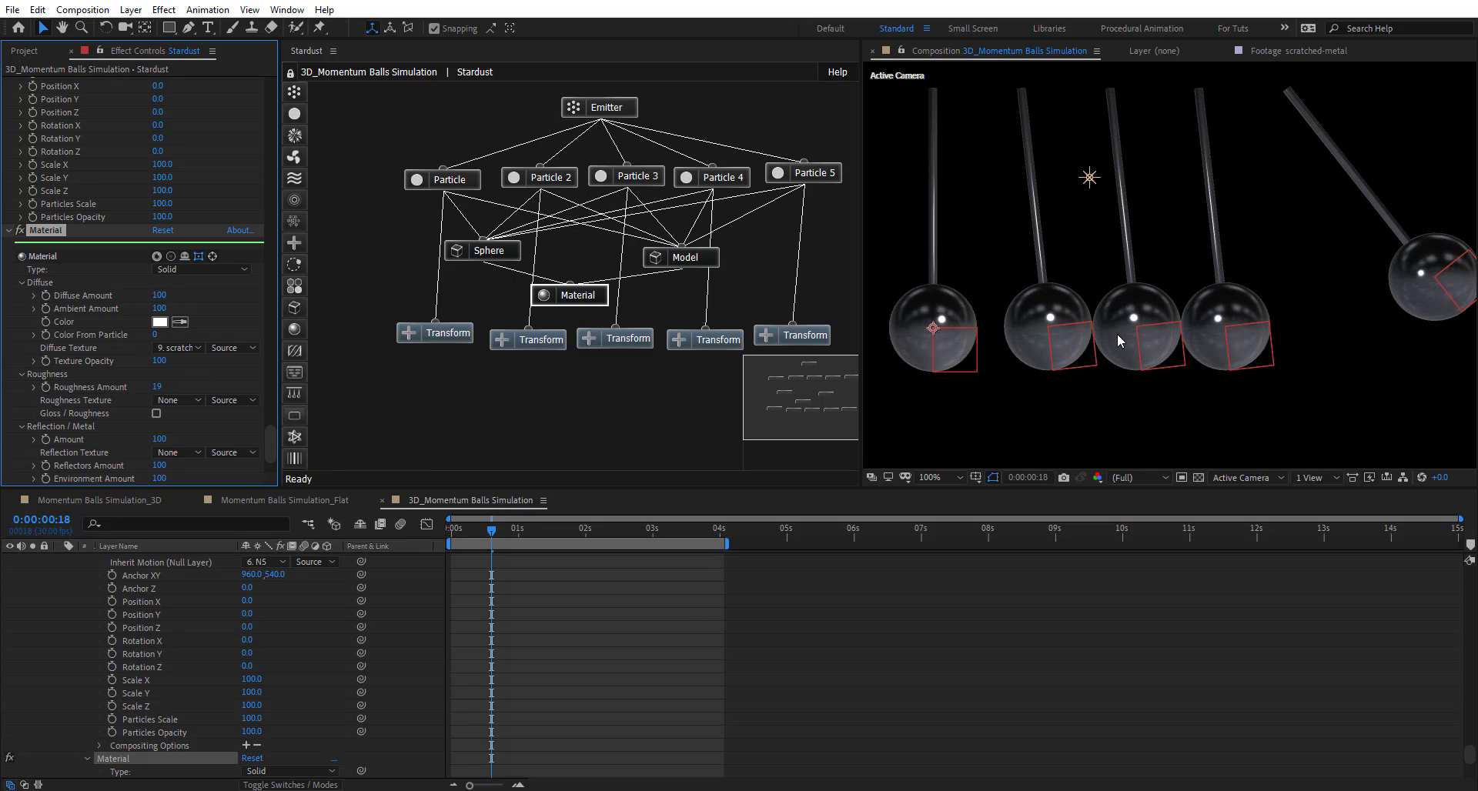
pyautogui.press('.')
pyautogui.press(',')
pyautogui.scroll(-2, 85, 400)
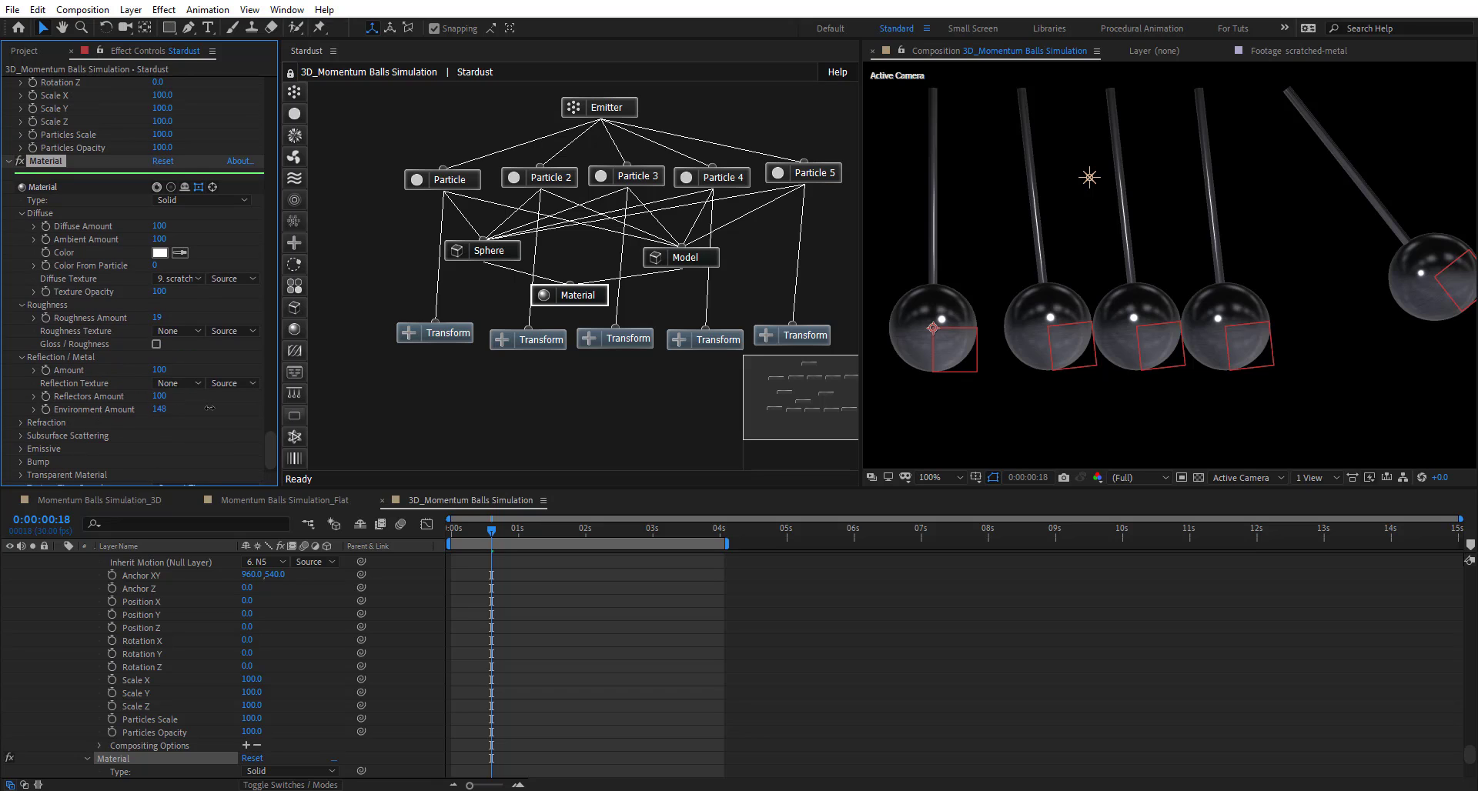
pyautogui.moveTo(210, 408); pyautogui.dragTo(230, 407)
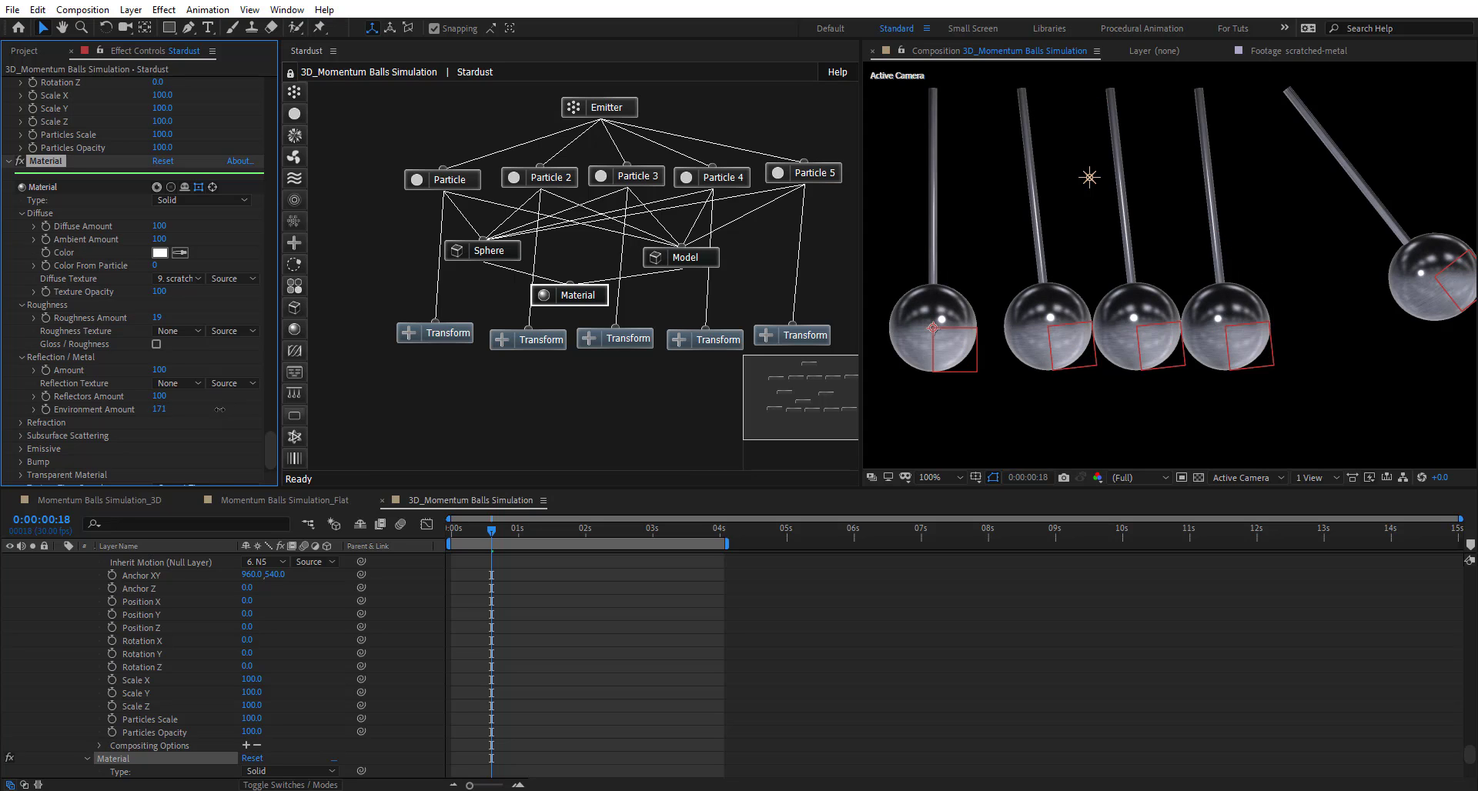
pyautogui.moveTo(274, 451); pyautogui.dragTo(275, 87)
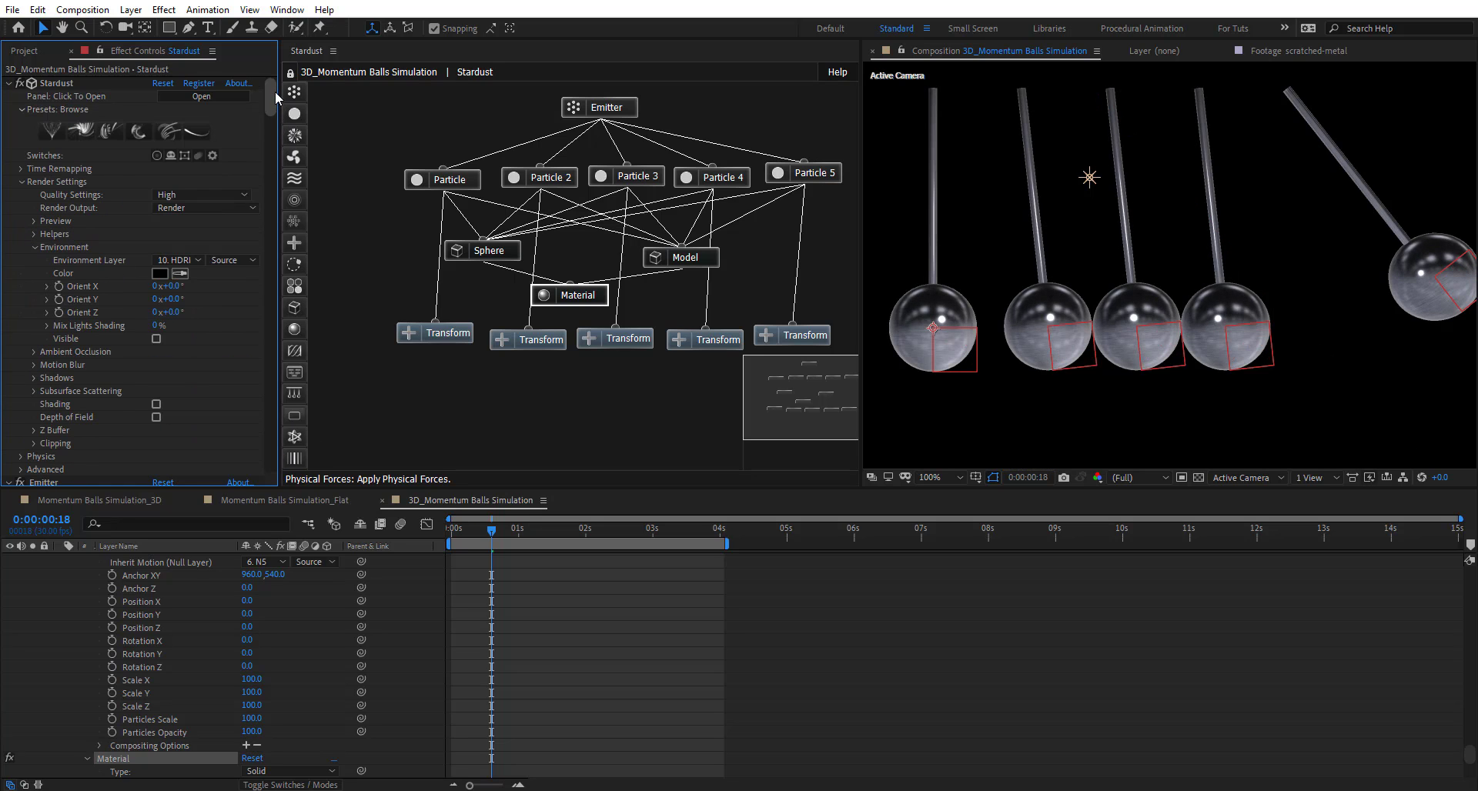
# - Make the warehouse HDRI environment visible and dolly the camera closer to the balls
pyautogui.click(156, 339)
pyautogui.scroll(-1, 1078, 241)
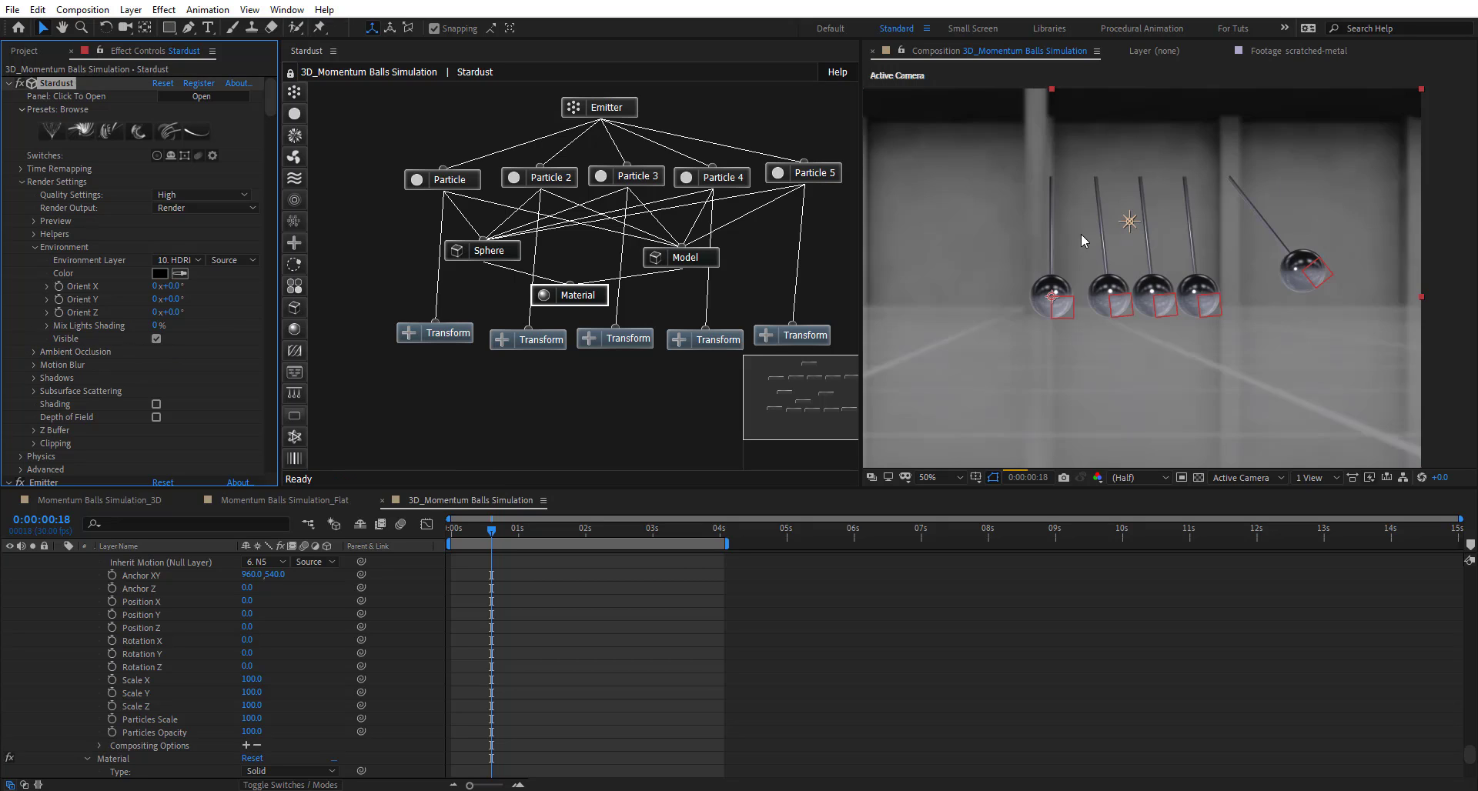
pyautogui.click(939, 477)
pyautogui.click(946, 490)
pyautogui.moveTo(861, 324); pyautogui.dragTo(534, 324)
pyautogui.press('c')
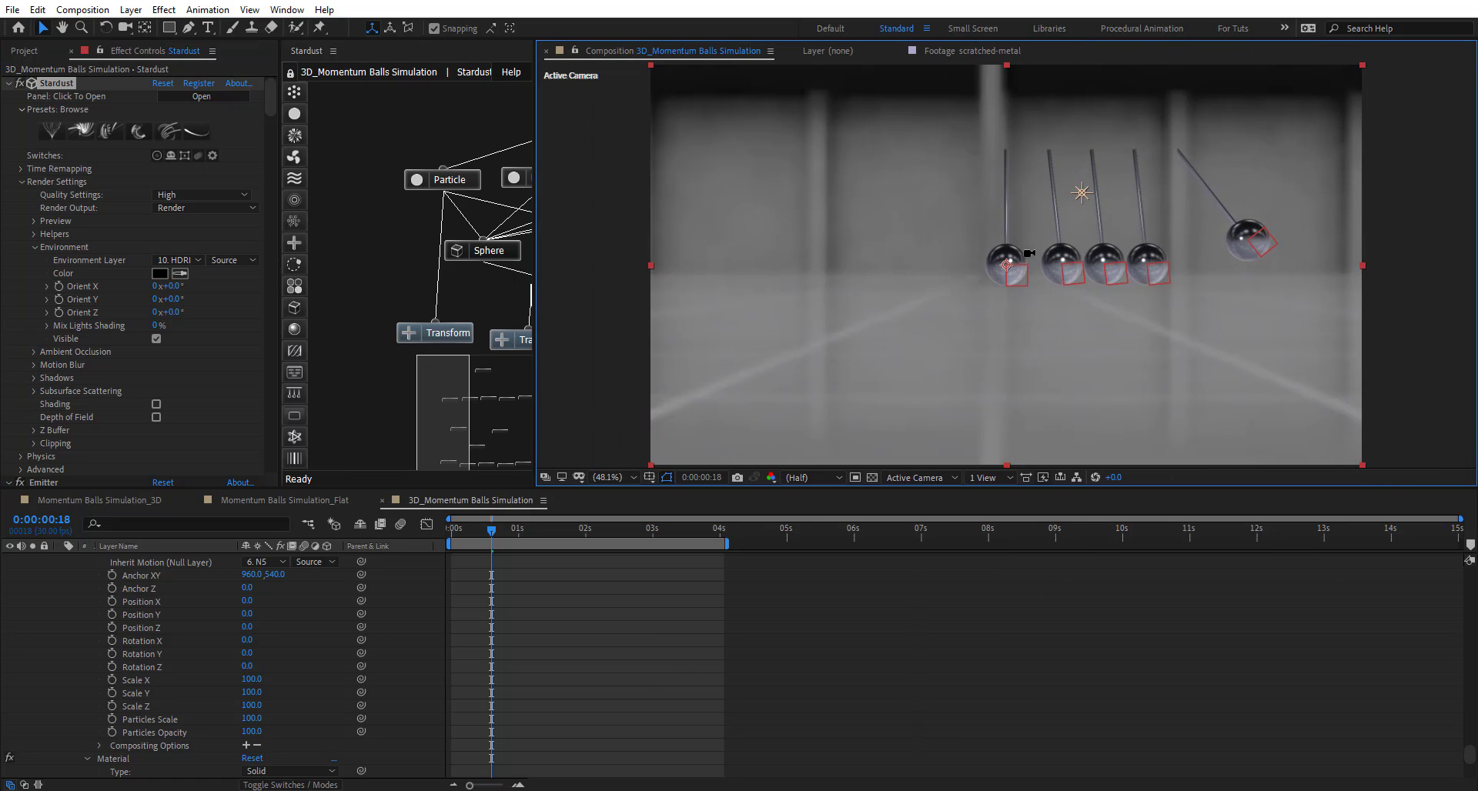
pyautogui.moveTo(1029, 254); pyautogui.dragTo(1029, 286)
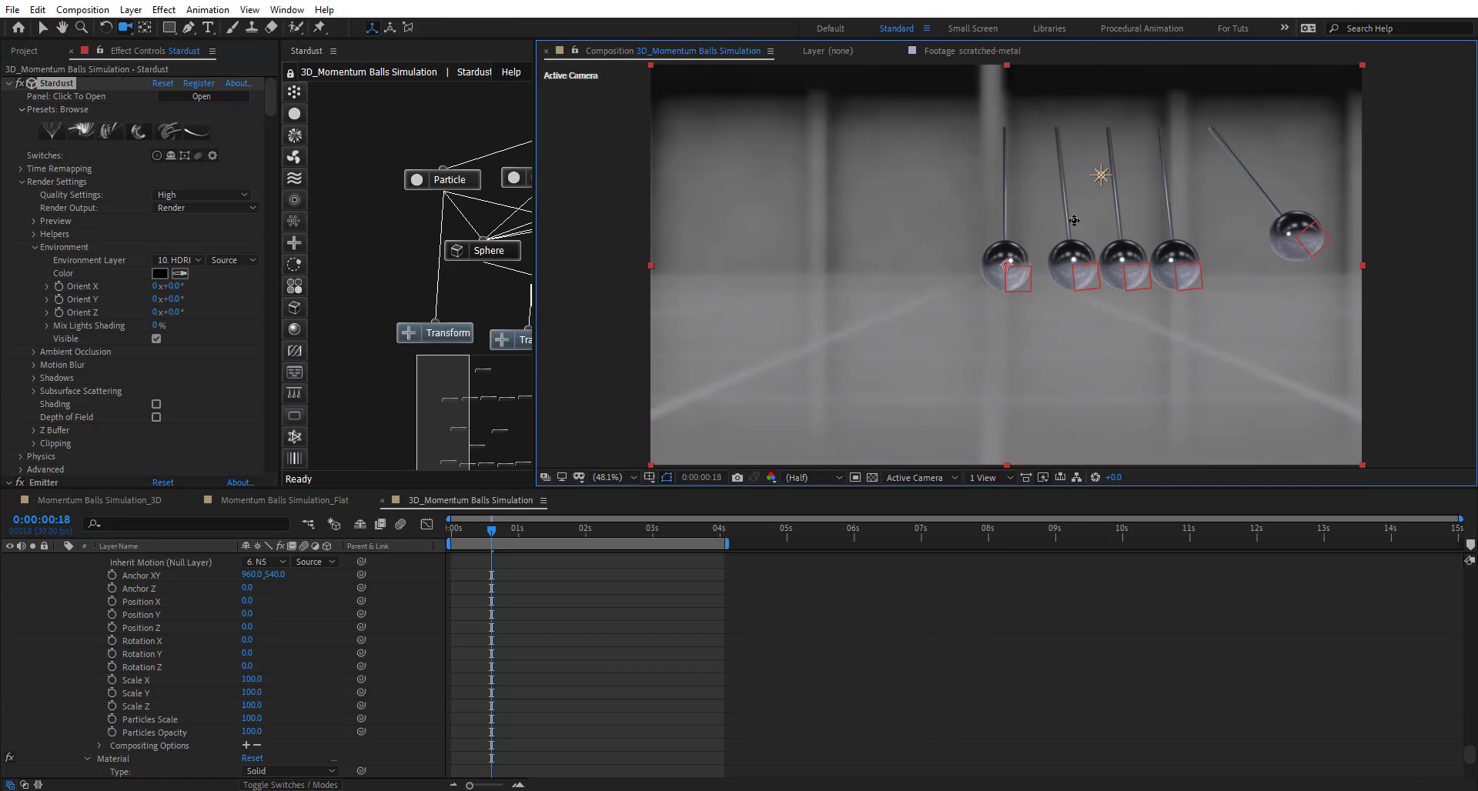
pyautogui.moveTo(1075, 220); pyautogui.dragTo(992, 253)
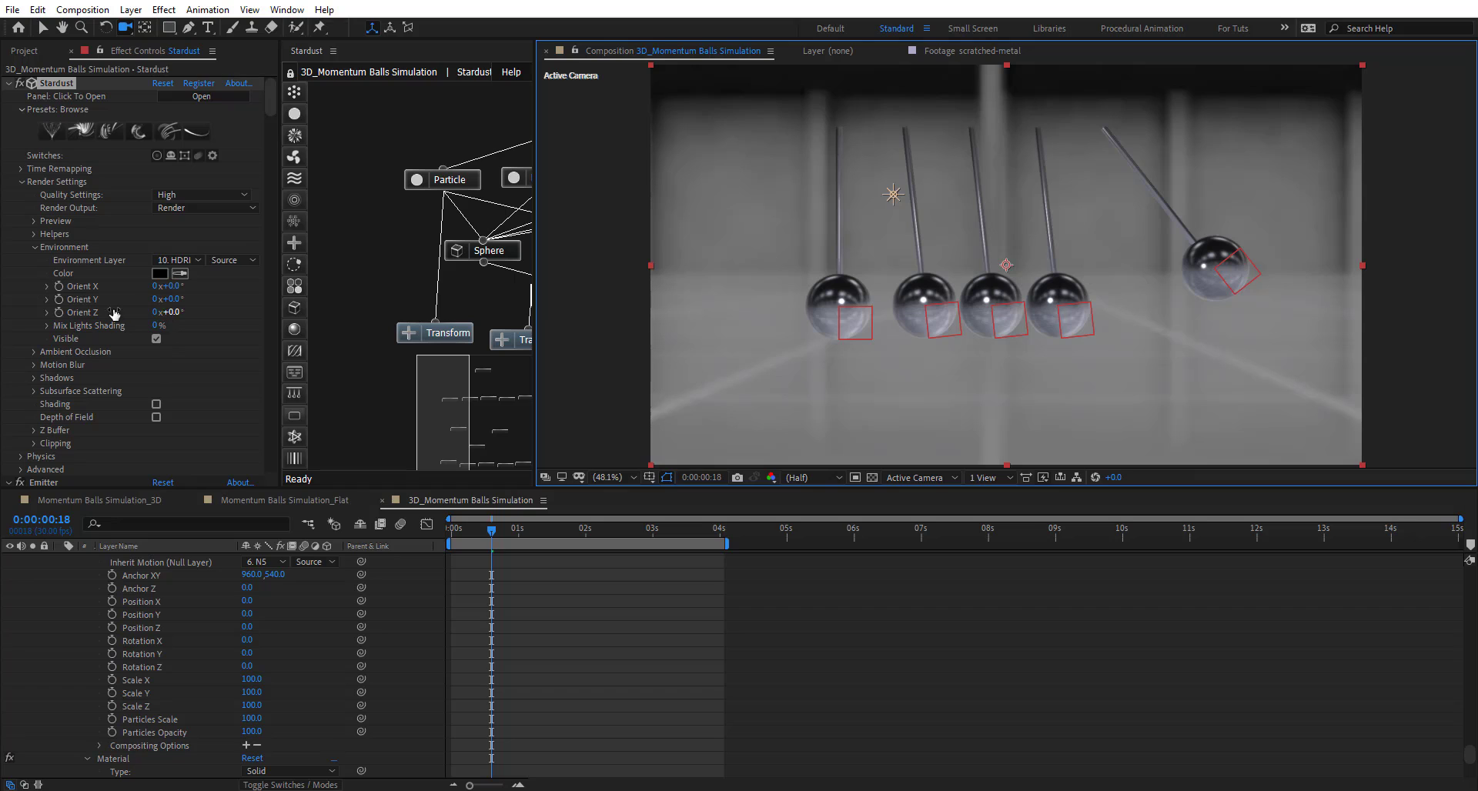
# - Rotate the environment to Orient Y 51° and set Mix Lights Shading to 11%
pyautogui.moveTo(171, 298); pyautogui.dragTo(209, 297)
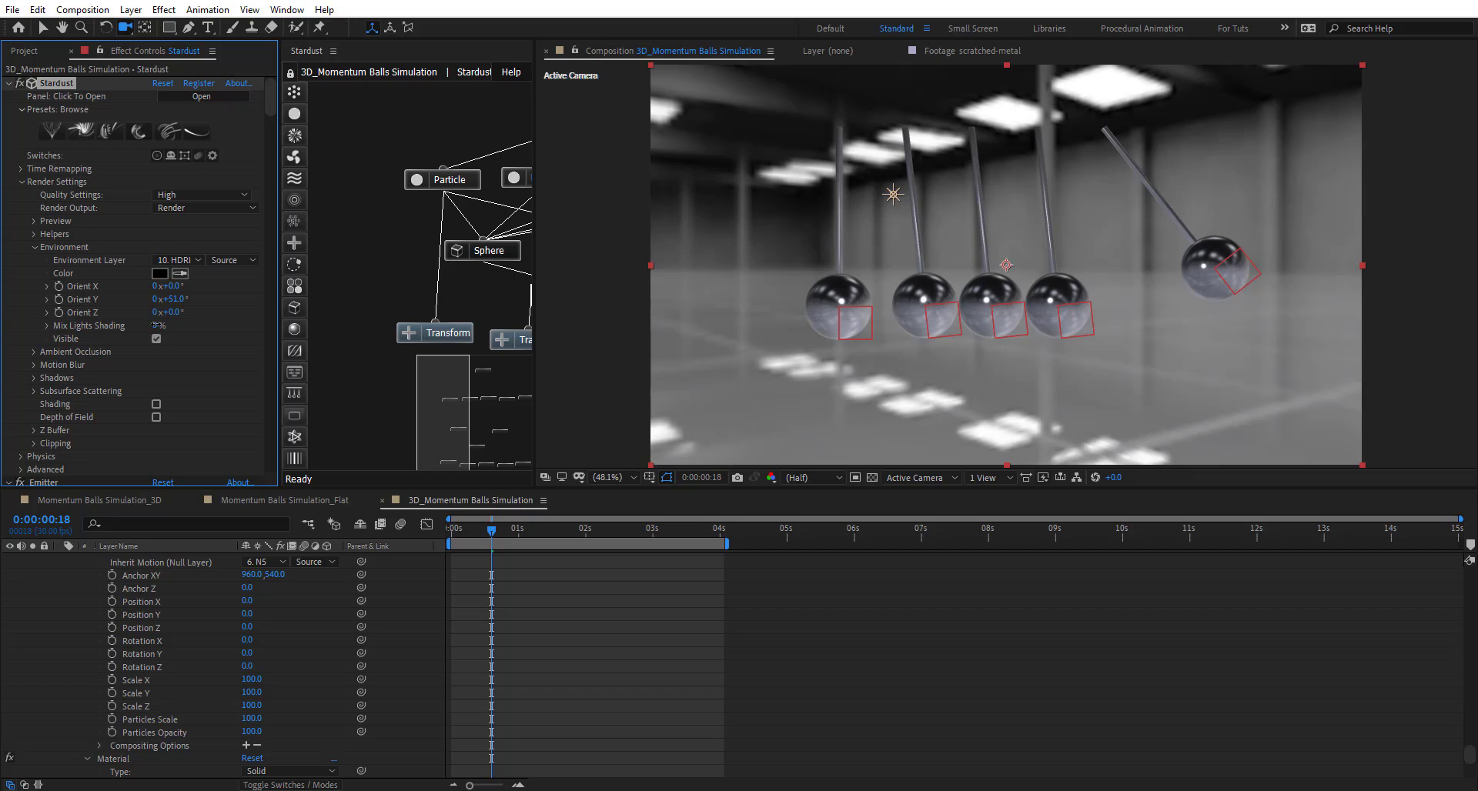
pyautogui.moveTo(186, 324)
pyautogui.mouseDown()
pyautogui.moveTo(209, 326)
pyautogui.moveTo(146, 332)
pyautogui.moveTo(158, 332)
pyautogui.mouseUp()
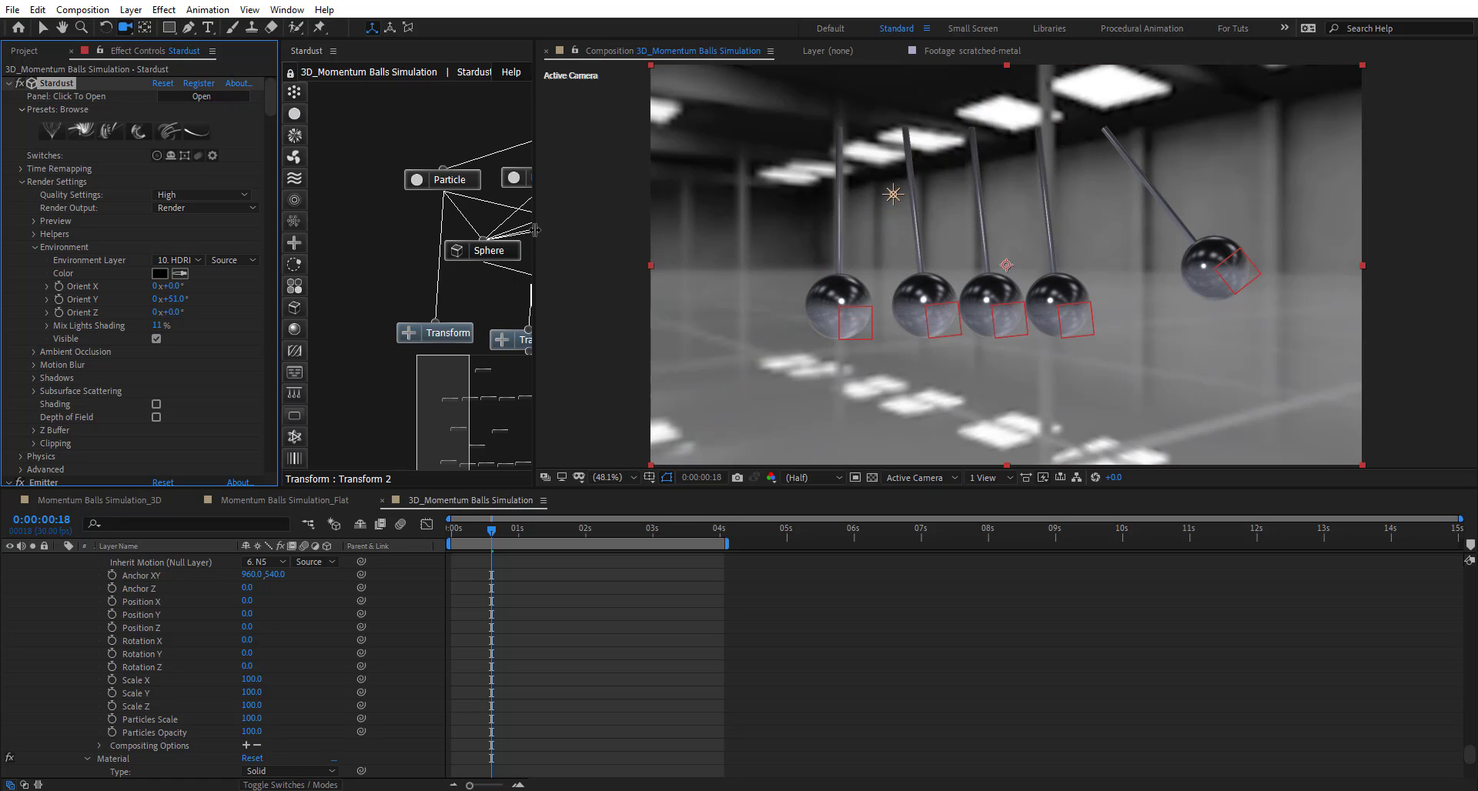
pyautogui.moveTo(535, 229); pyautogui.dragTo(851, 229)
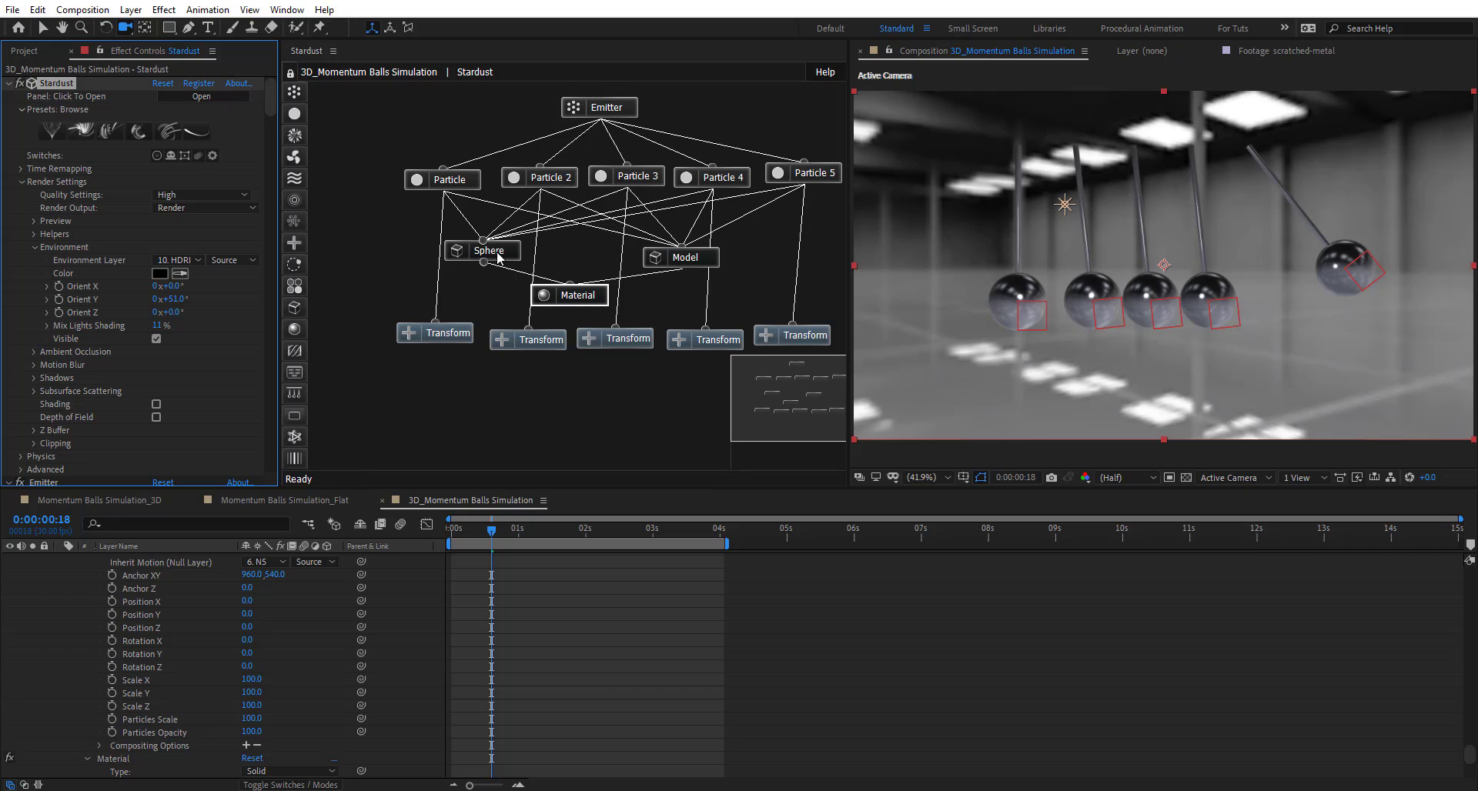
# - Rename the Model node's effect to 'Sting'
pyautogui.click(687, 264)
pyautogui.click(686, 261)
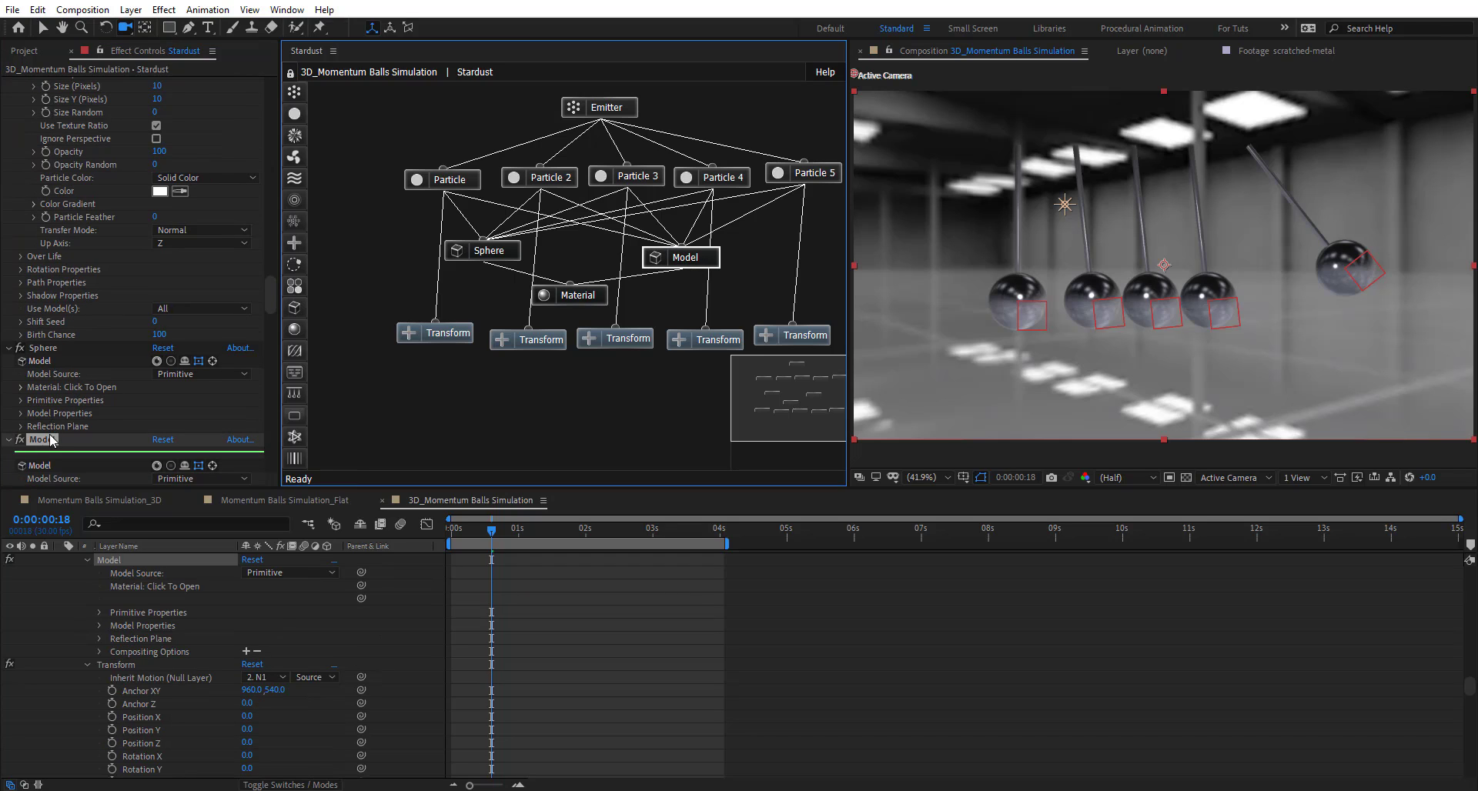
pyautogui.click(51, 441)
pyautogui.press('Return')
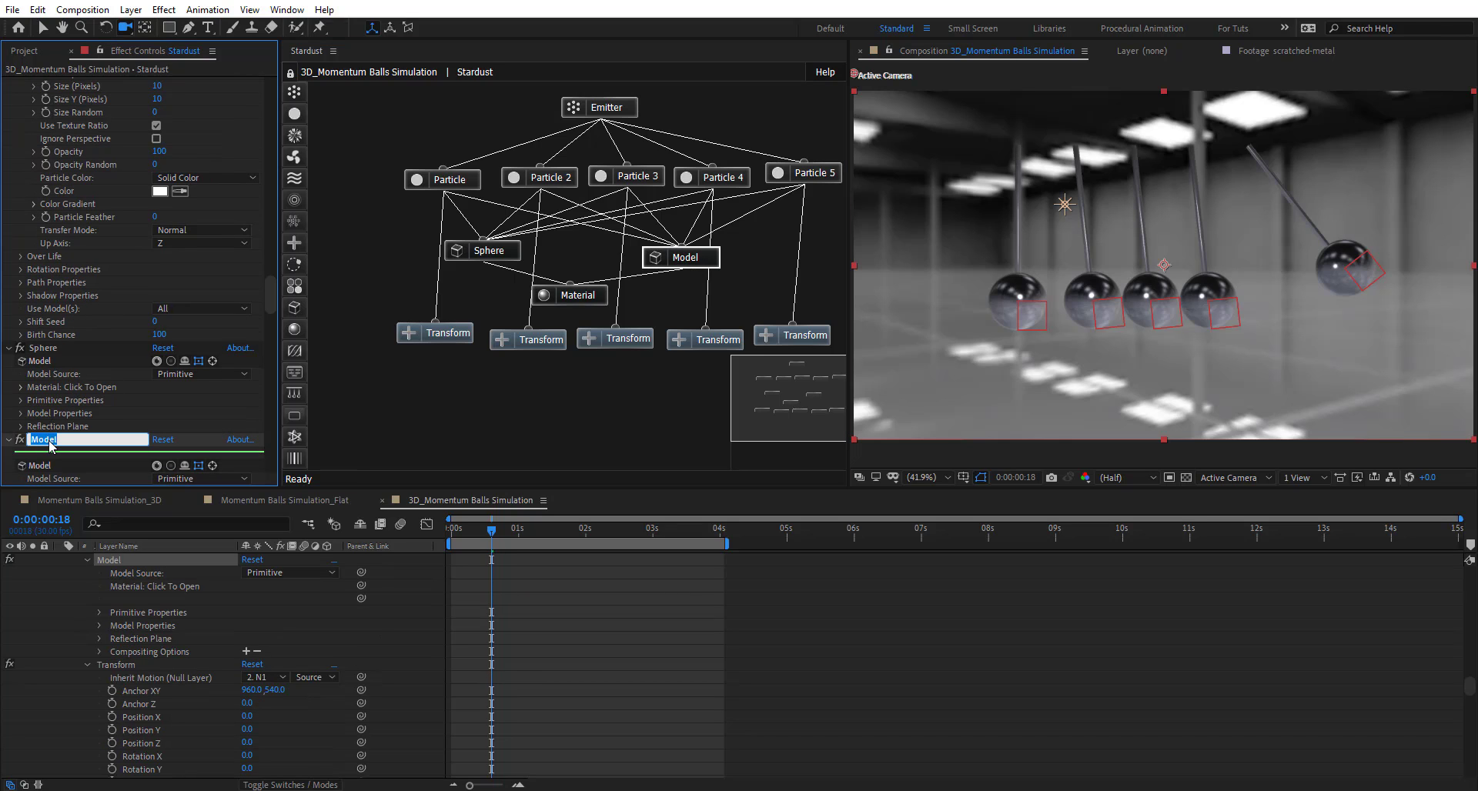
pyautogui.write('Sting')
pyautogui.press('Return')
# - Set the cylinder's Primitive Size X to 0.1 so the rods become thin strings
pyautogui.scroll(-5, 89, 393)
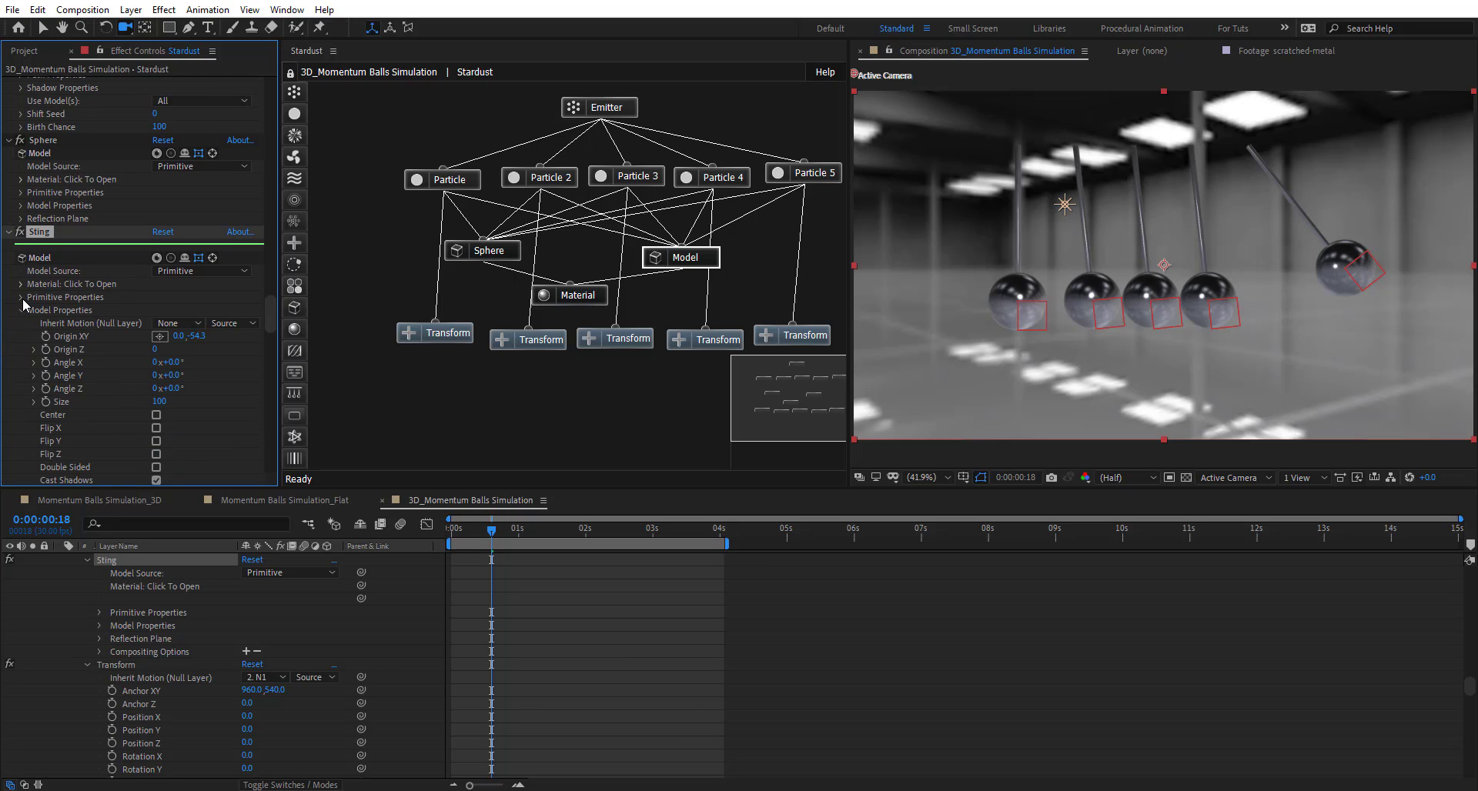
pyautogui.click(65, 297)
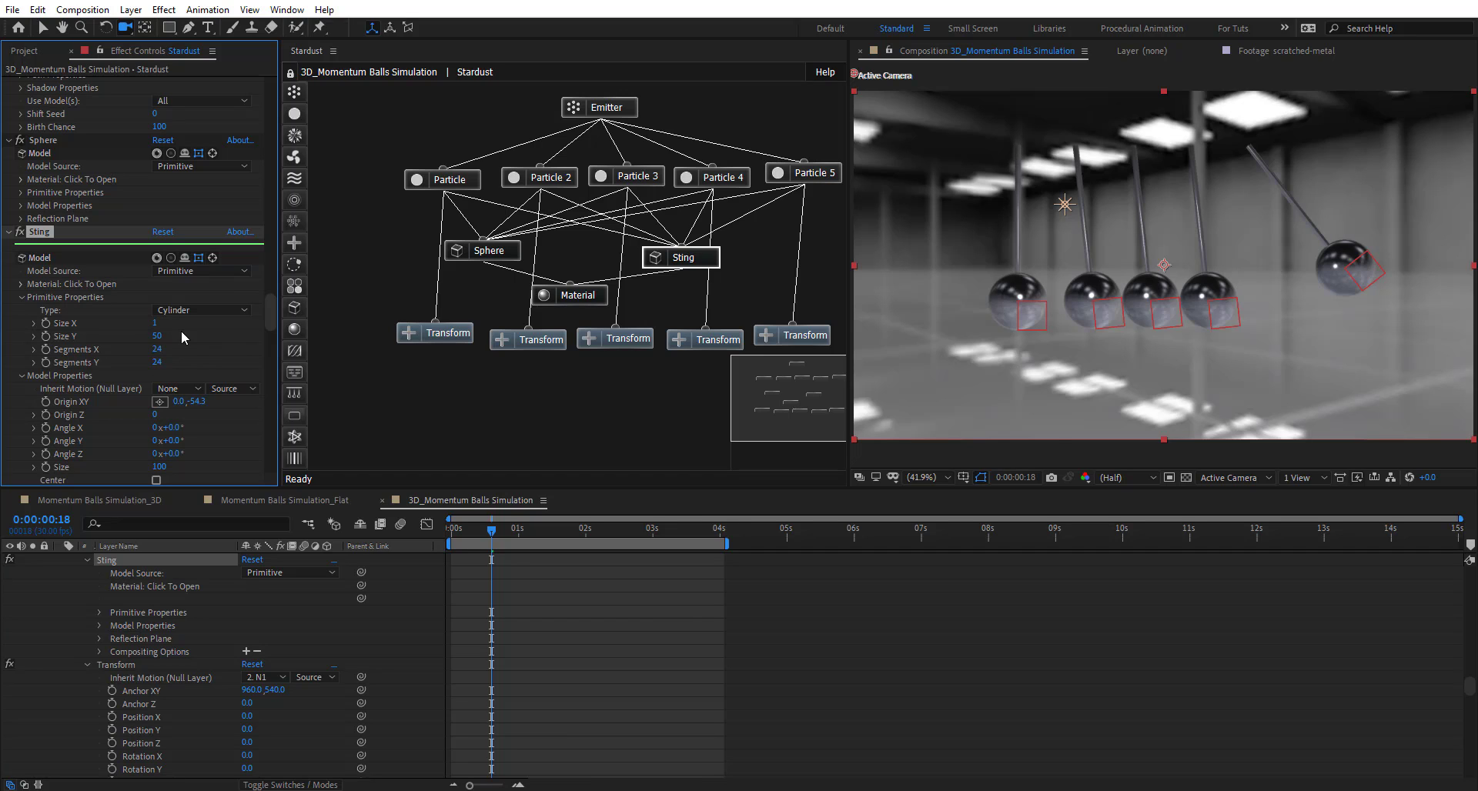
pyautogui.click(156, 324)
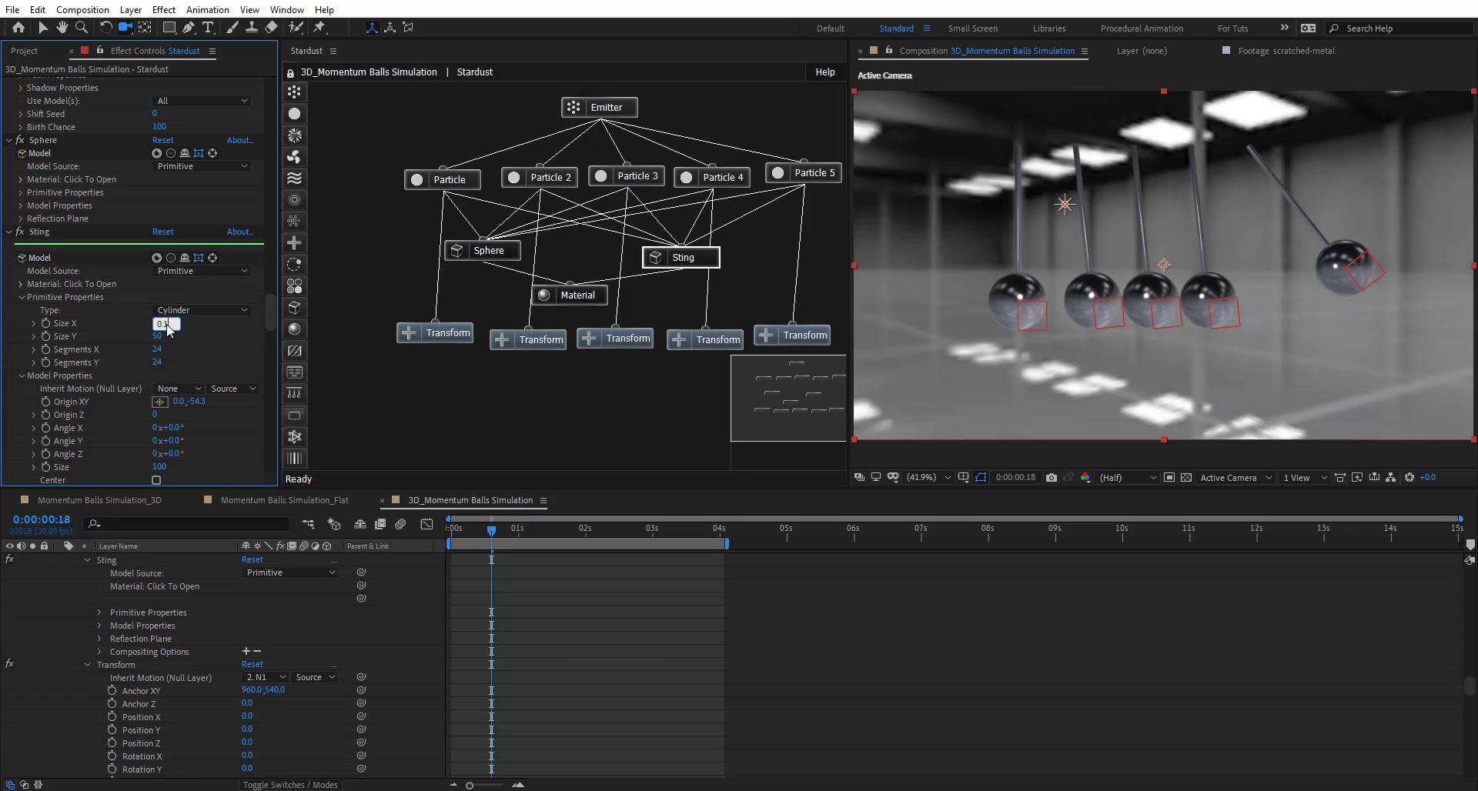
pyautogui.write('0.1')
pyautogui.press('Return')
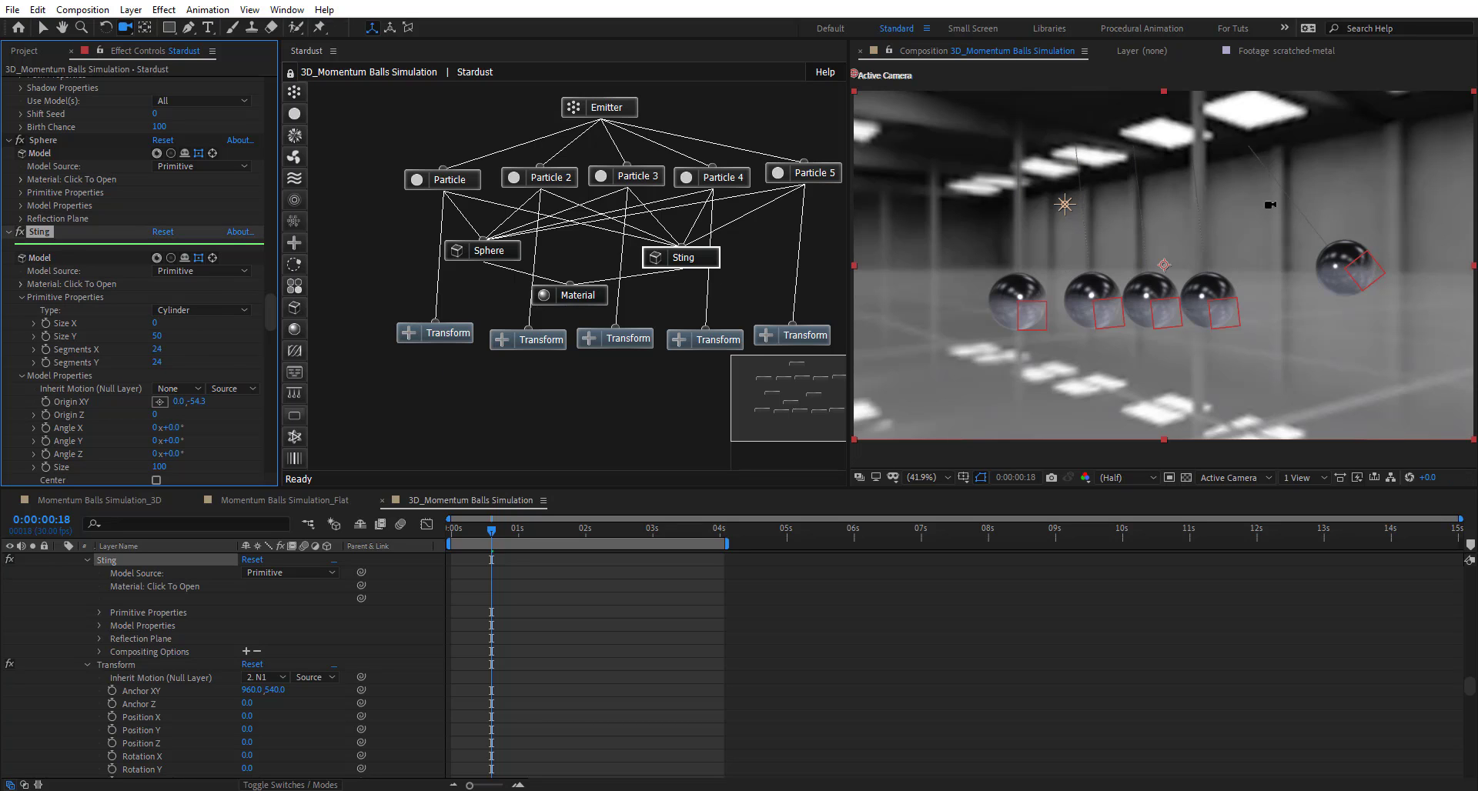
pyautogui.scroll(1, 1270, 206)
pyautogui.scroll(1, 1144, 208)
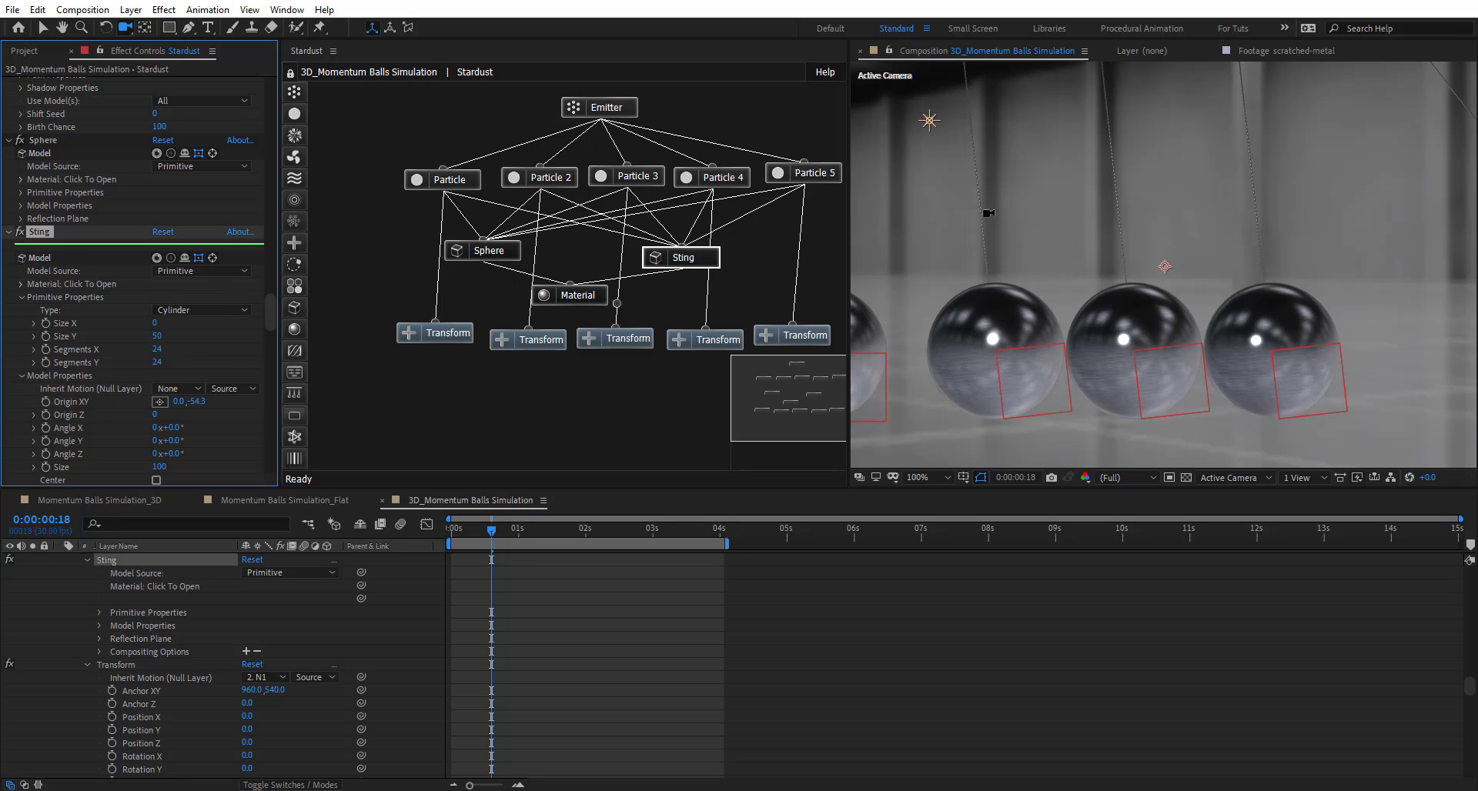
pyautogui.scroll(15, 215, 245)
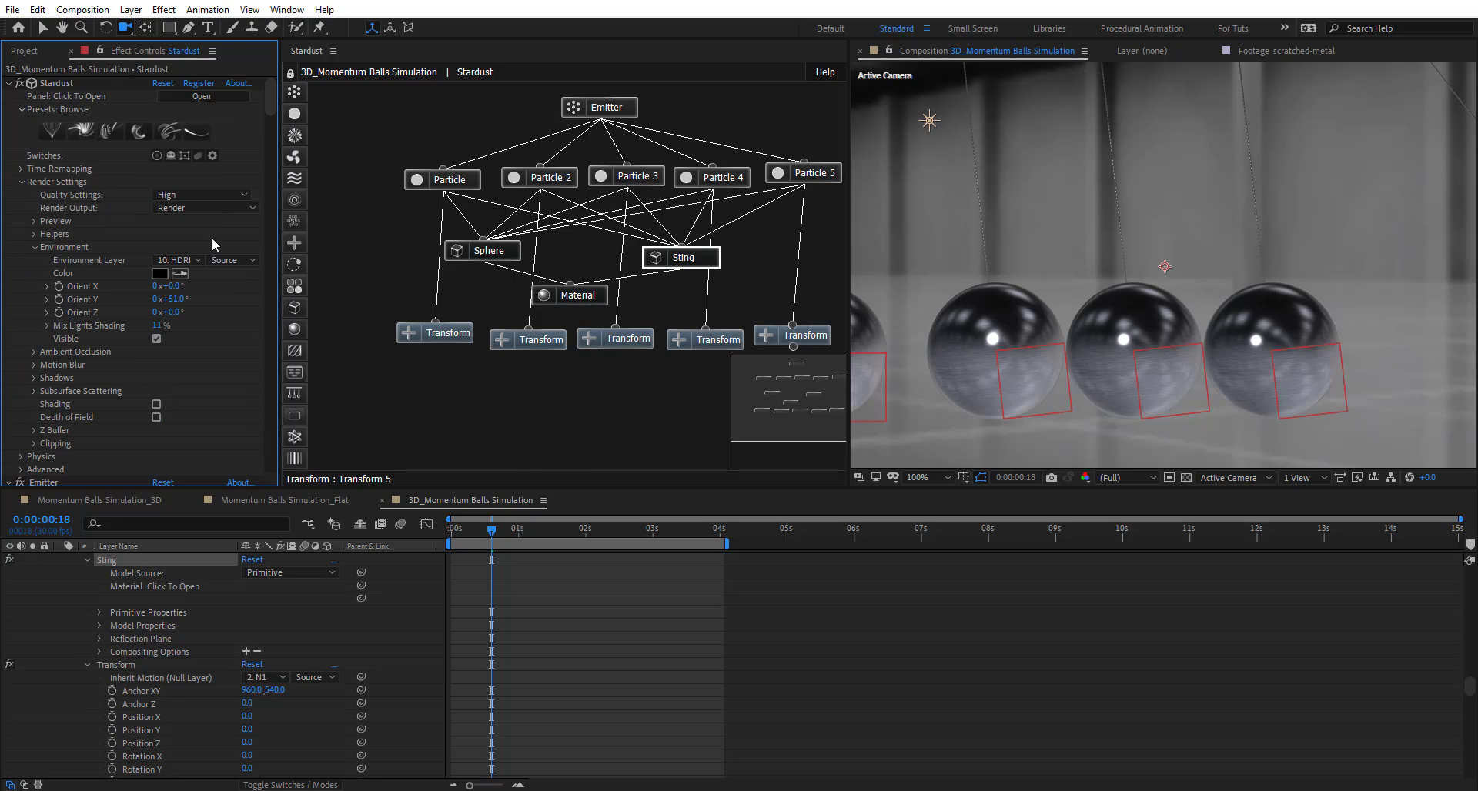
# - Keep Stardust render quality at High after checking the render detail
pyautogui.click(189, 196)
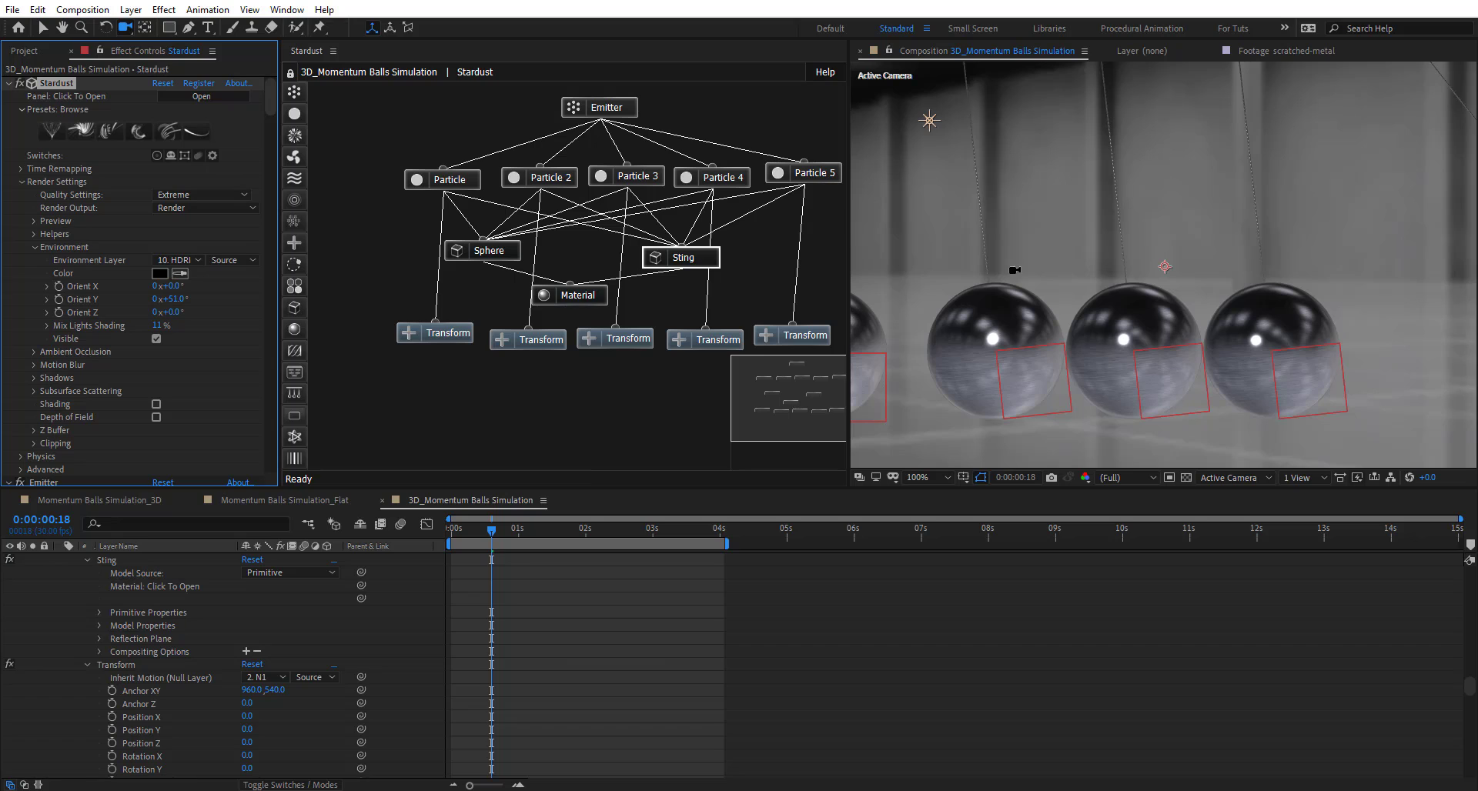
pyautogui.press('.')
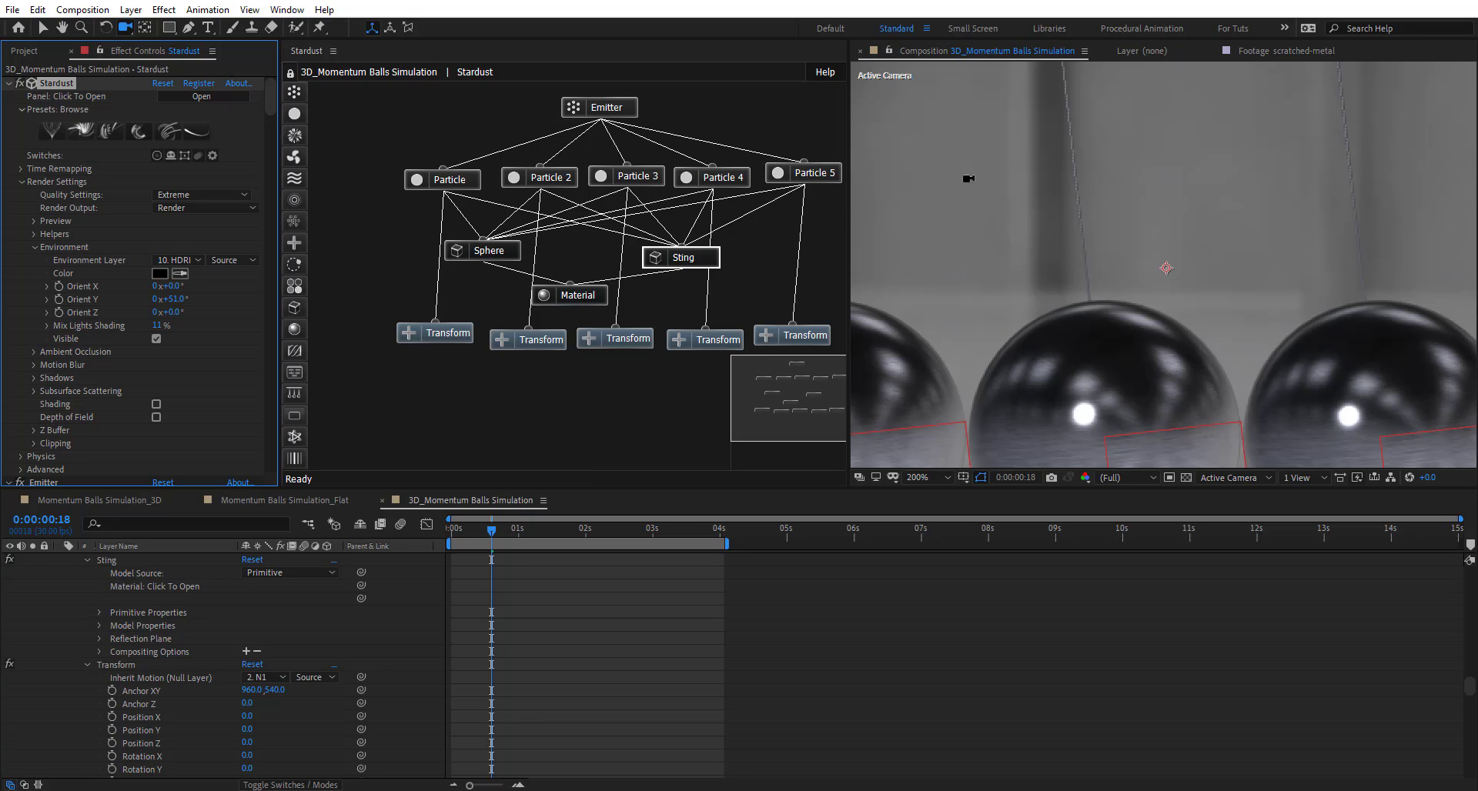
pyautogui.press(',')
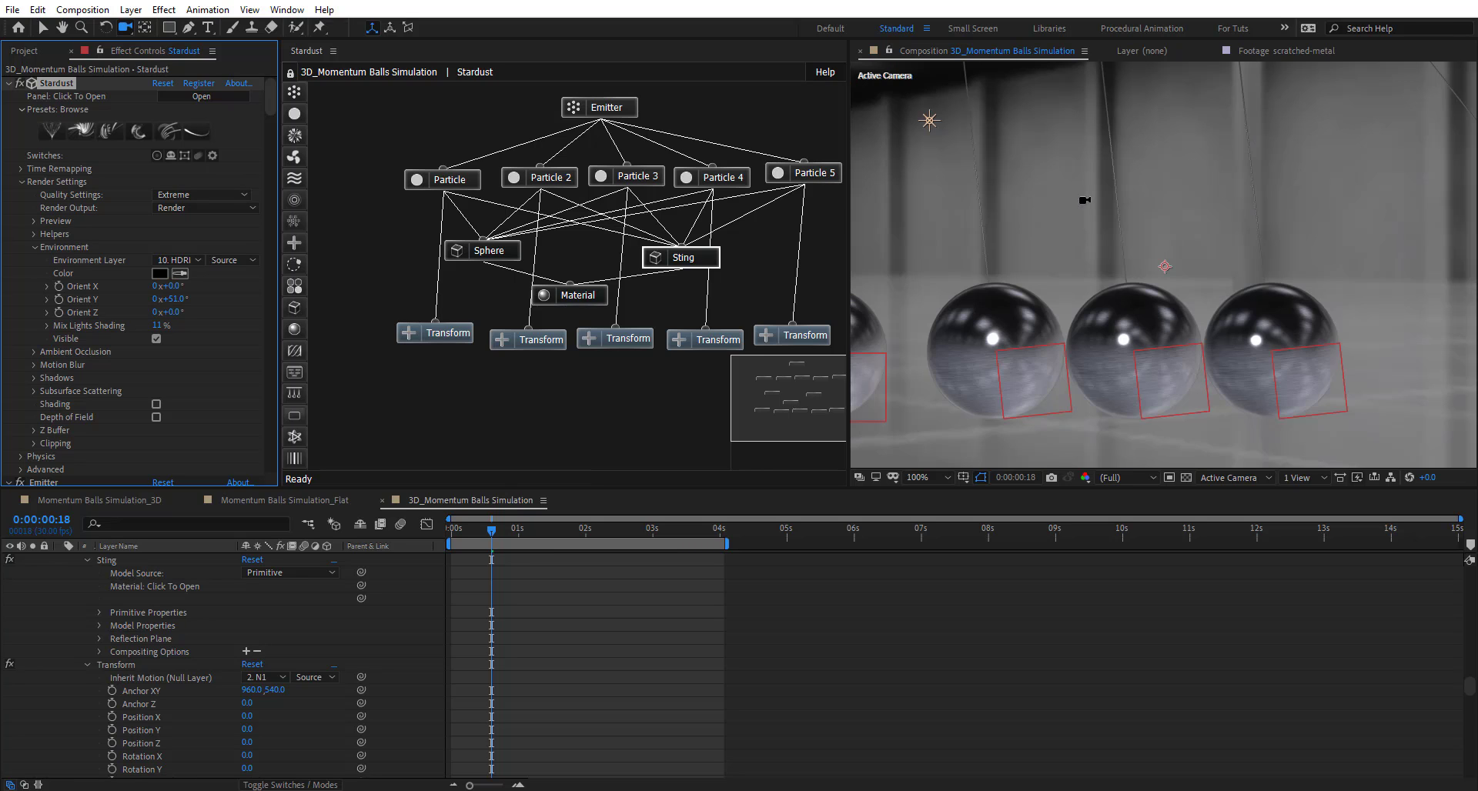
pyautogui.click(696, 394)
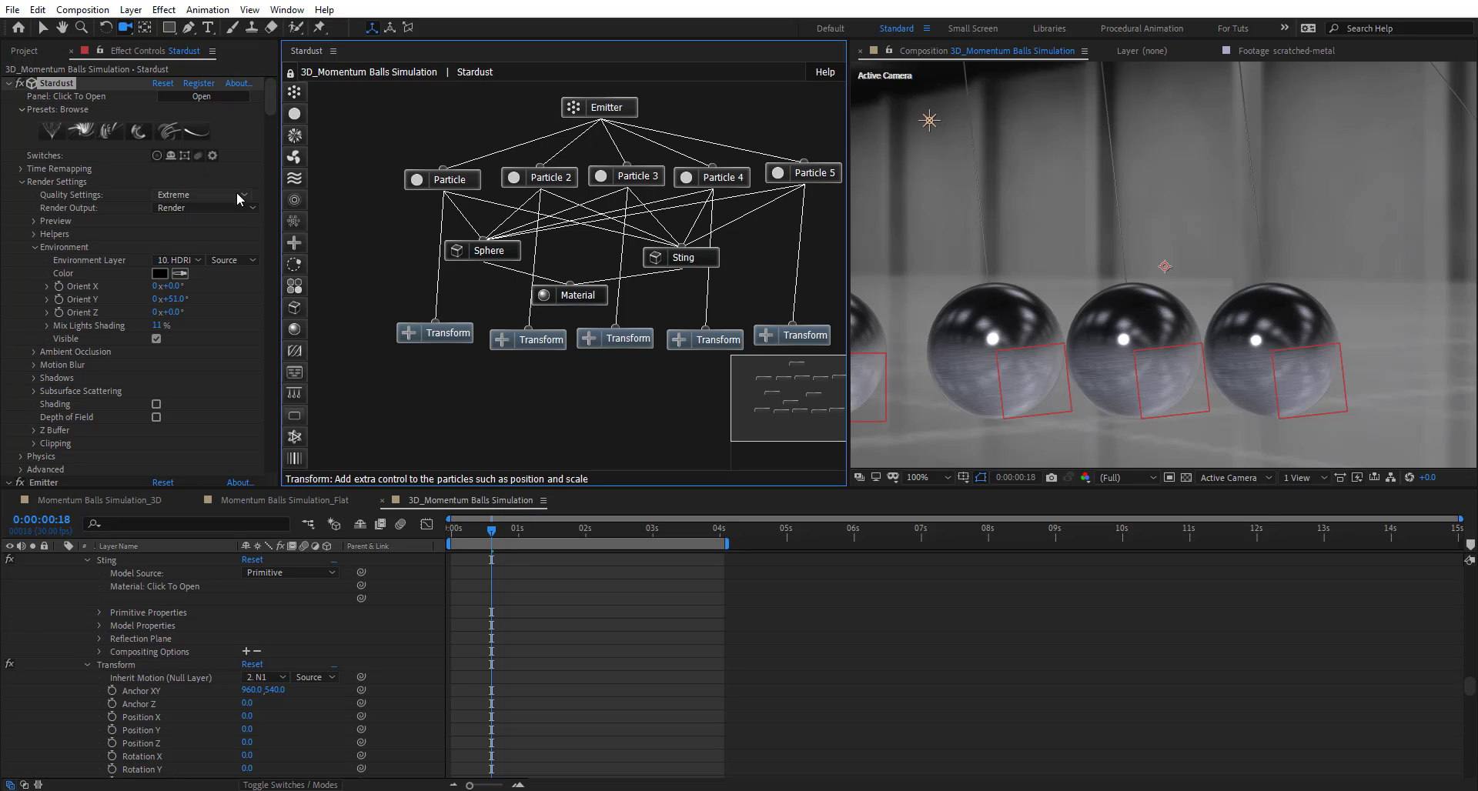
pyautogui.click(196, 197)
pyautogui.click(198, 223)
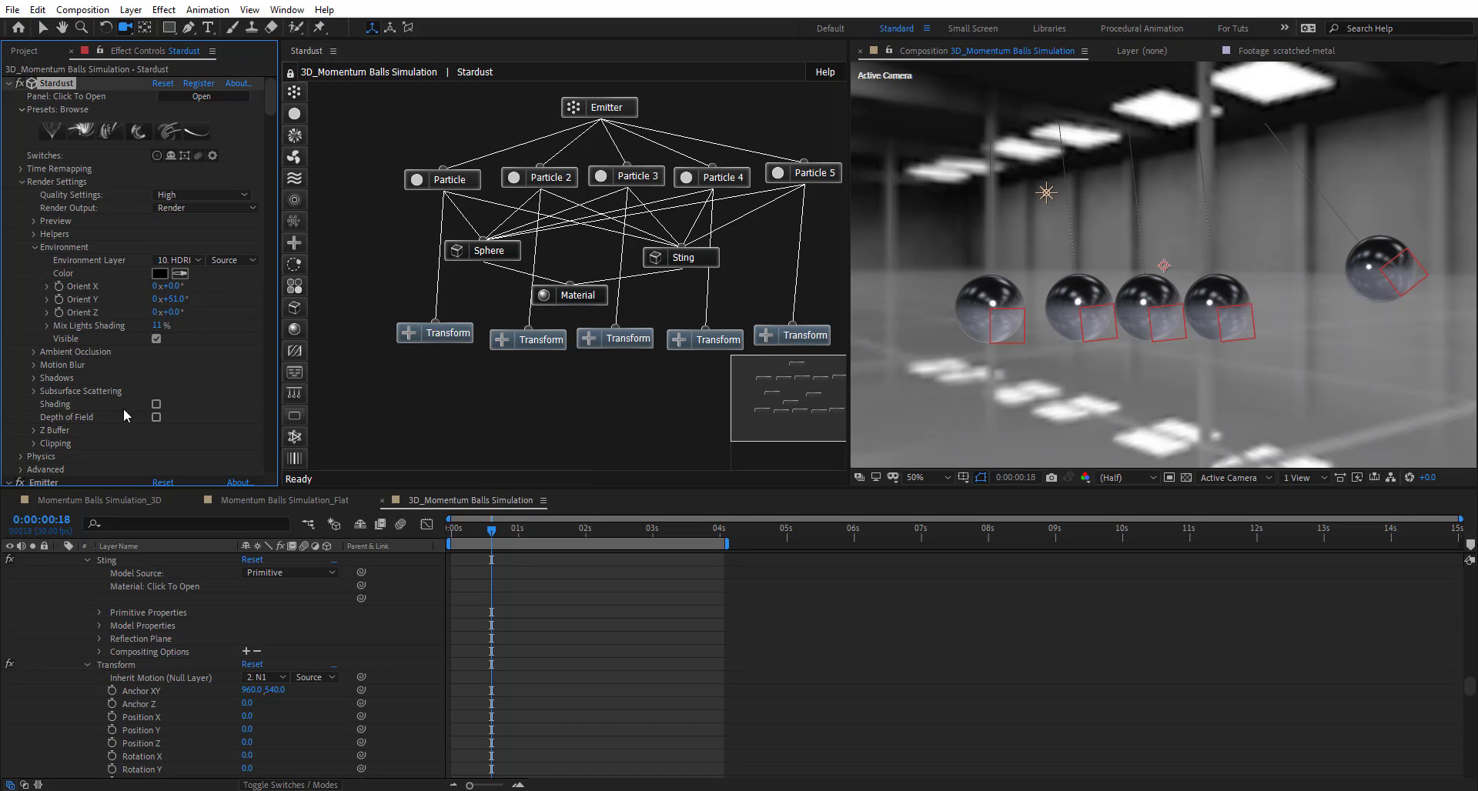
# - Switch on Motion Blur in Stardust Render Settings
pyautogui.click(33, 352)
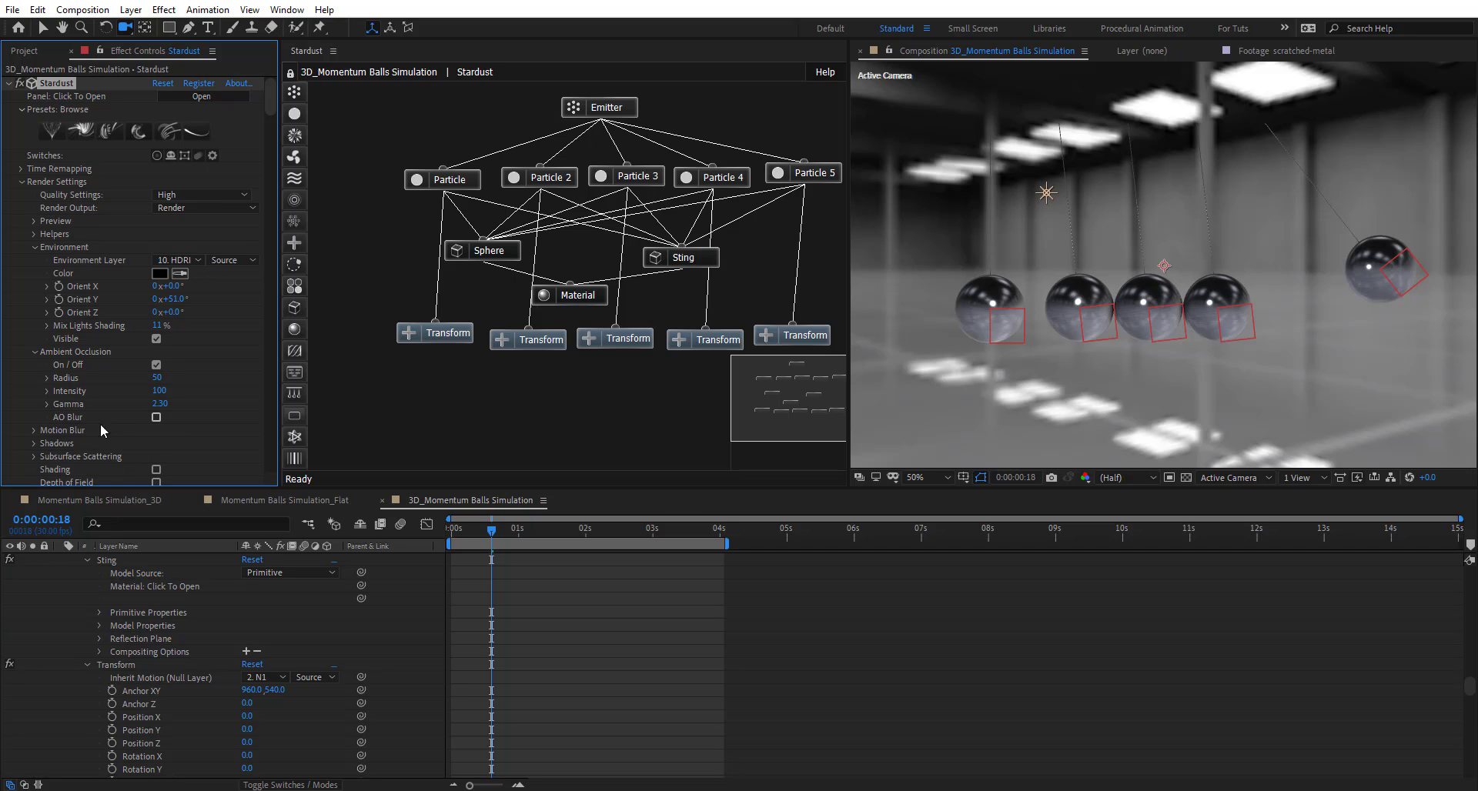
pyautogui.click(34, 431)
pyautogui.scroll(-1, 184, 466)
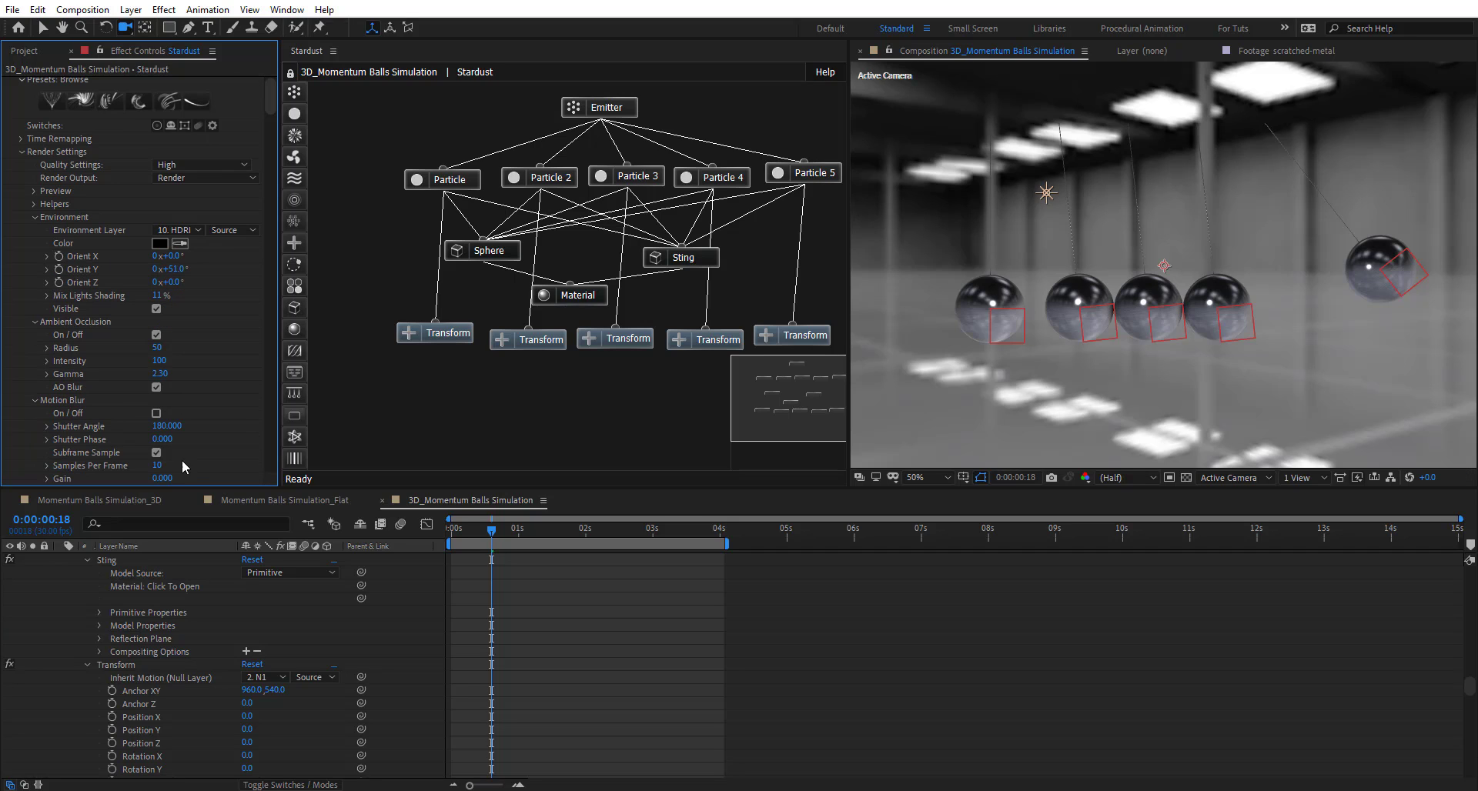
pyautogui.click(156, 414)
# - Raise the project to 16 bits per channel and check the preview quality
pyautogui.click(27, 54)
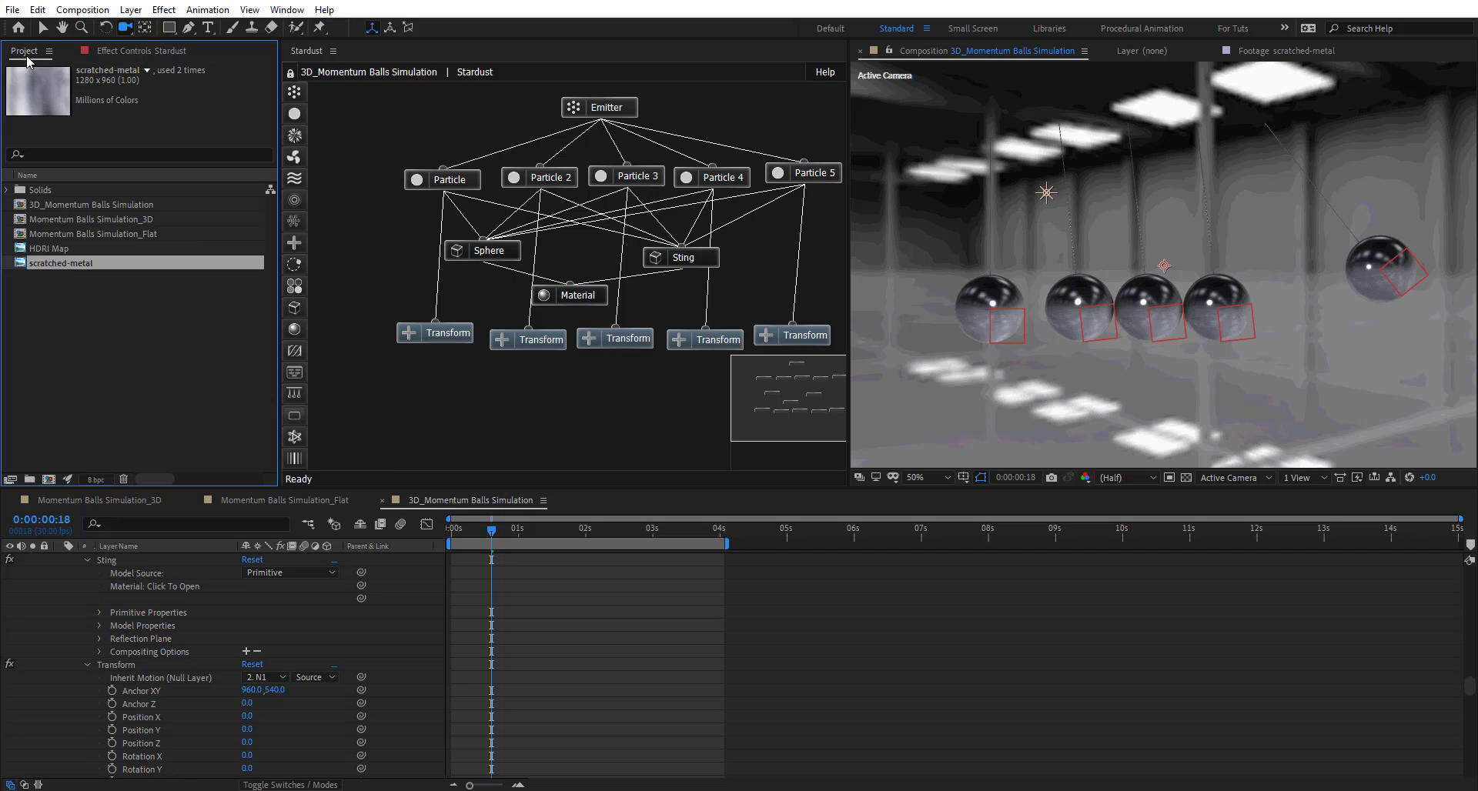
pyautogui.keyDown('alt'); pyautogui.click(94, 479); pyautogui.keyUp('alt')
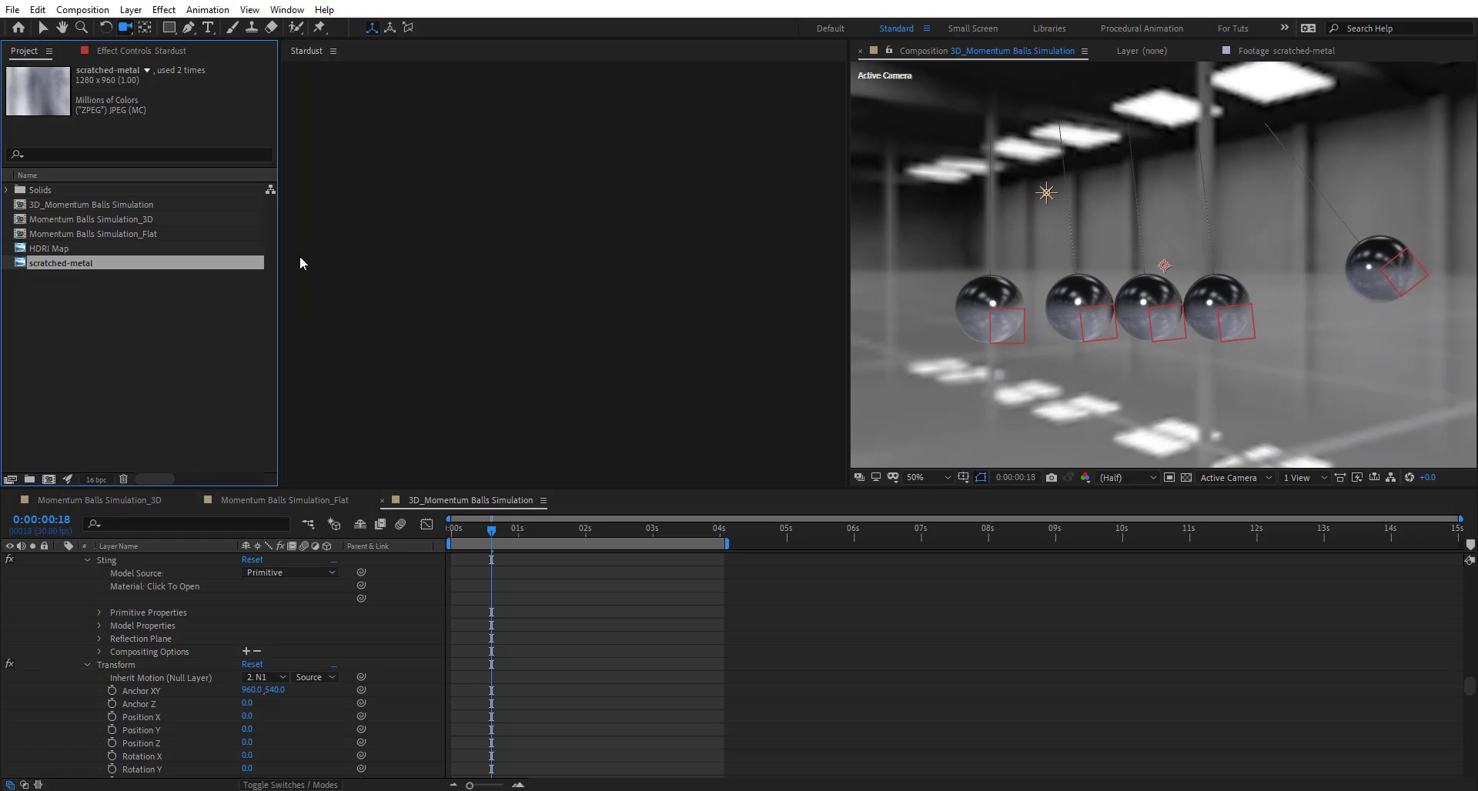
pyautogui.click(151, 54)
pyautogui.press('/')
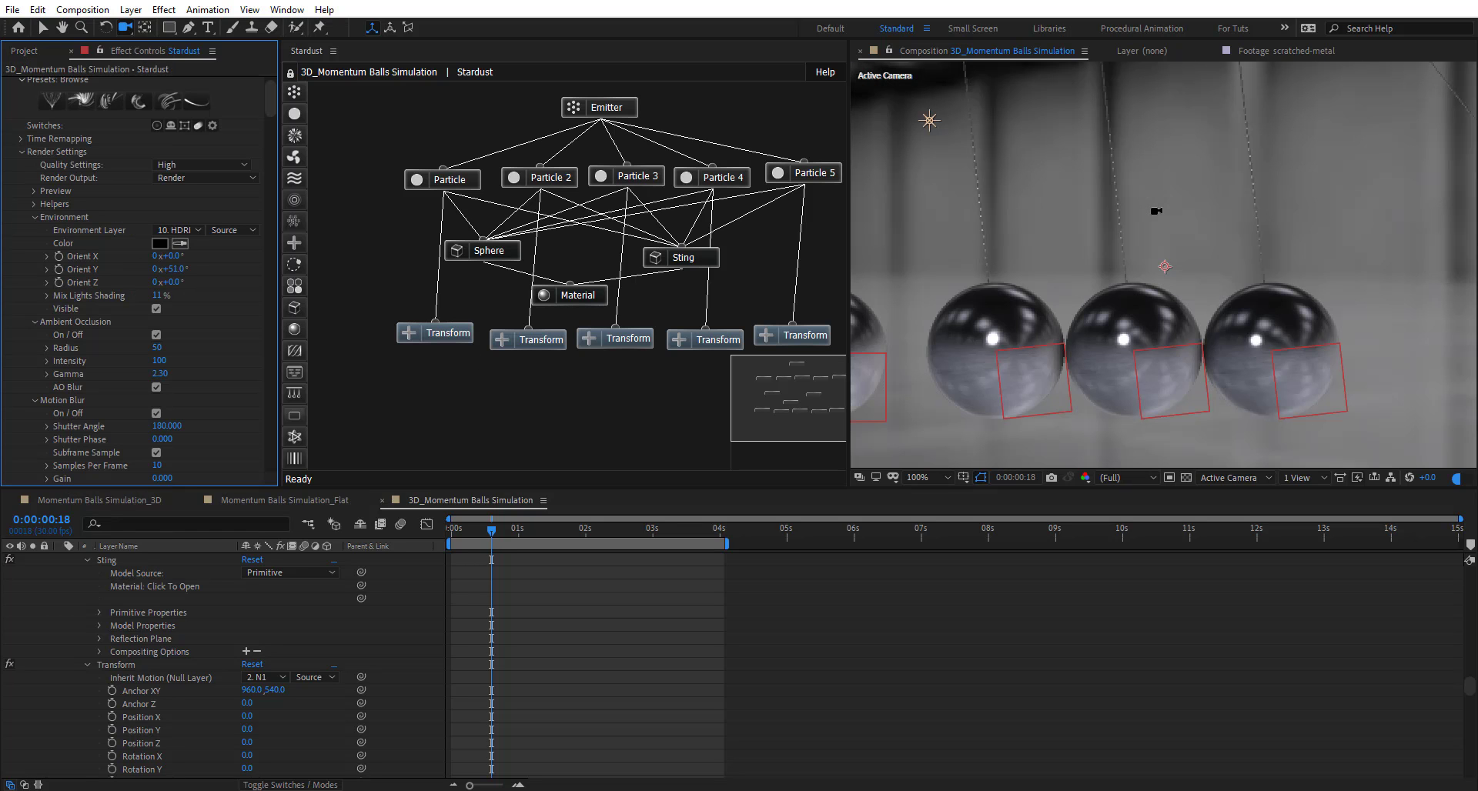
pyautogui.press(',')
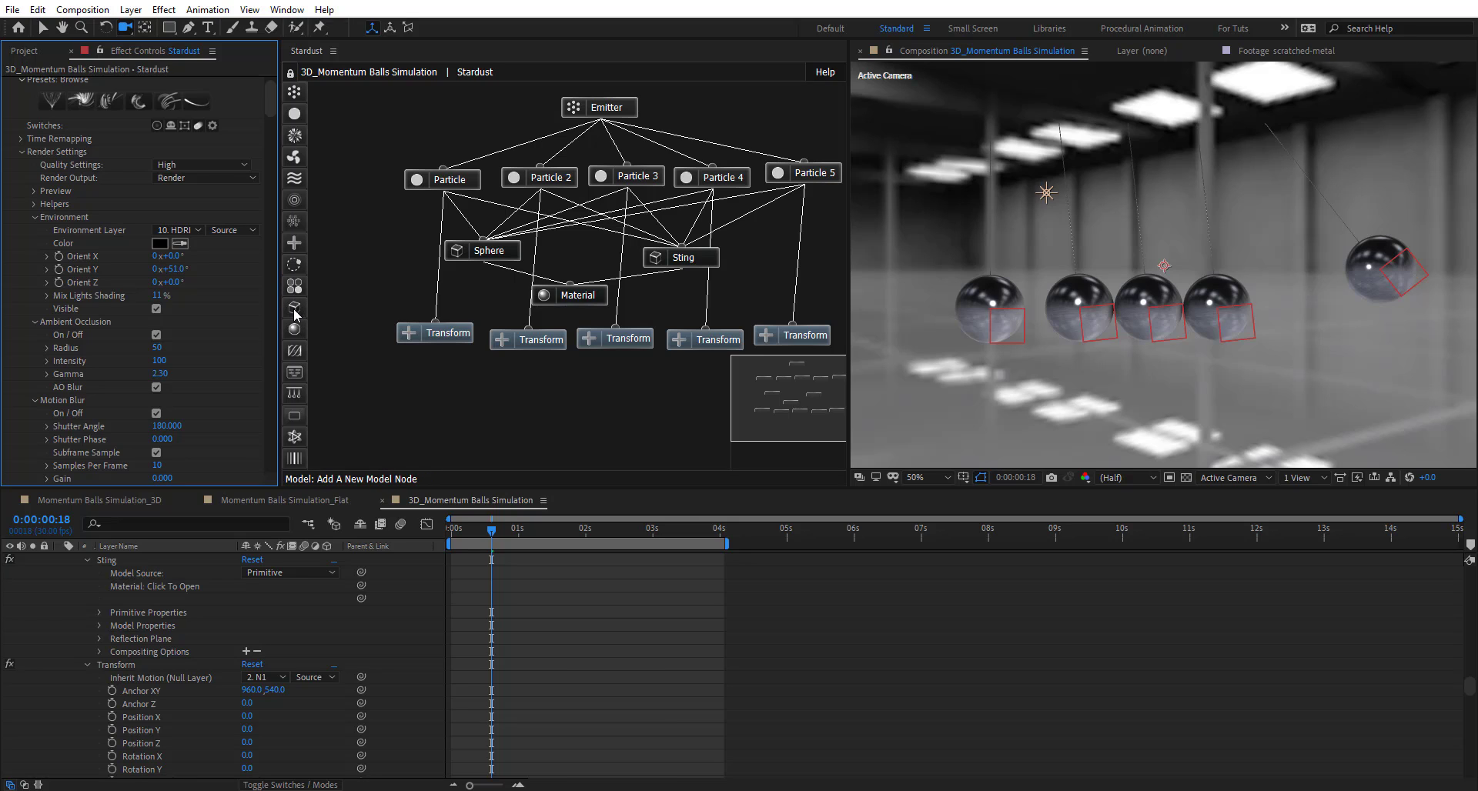
# - Add a Model node linked to Particle 3, using a Primitive Cube as its source
pyautogui.moveTo(294, 312); pyautogui.dragTo(476, 315)
pyautogui.moveTo(720, 326); pyautogui.dragTo(635, 177)
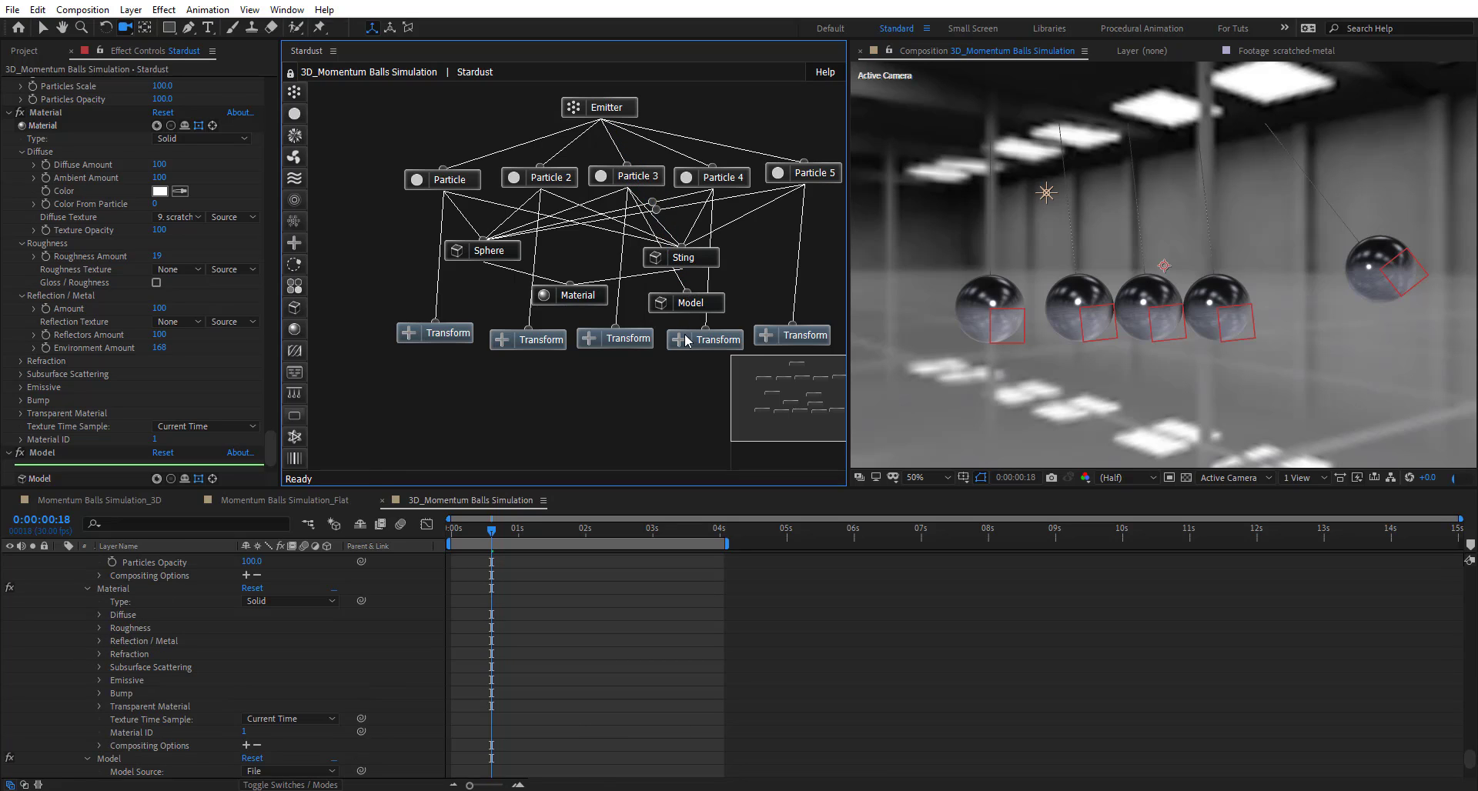
pyautogui.click(687, 303)
pyautogui.scroll(-2, 77, 385)
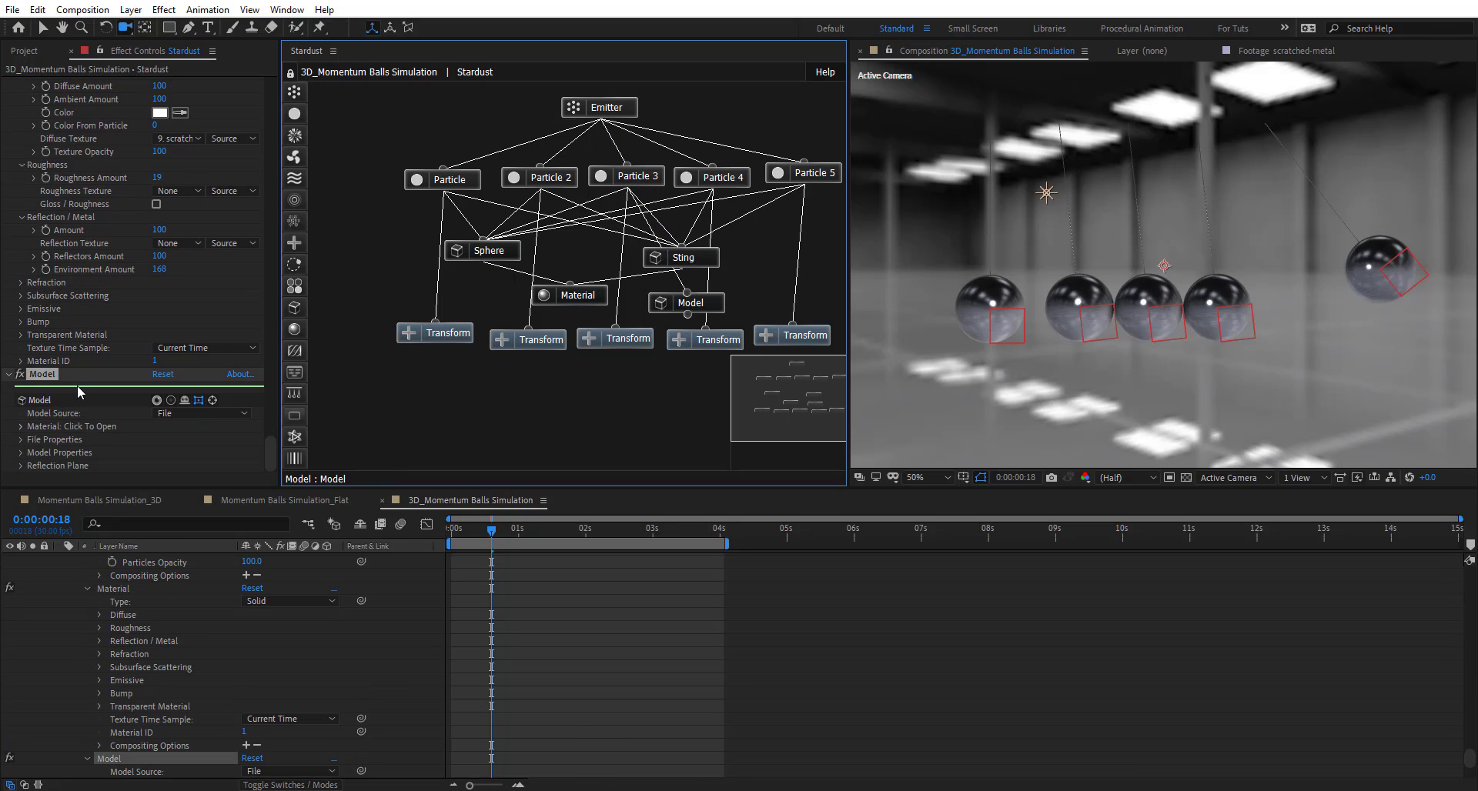
pyautogui.click(194, 413)
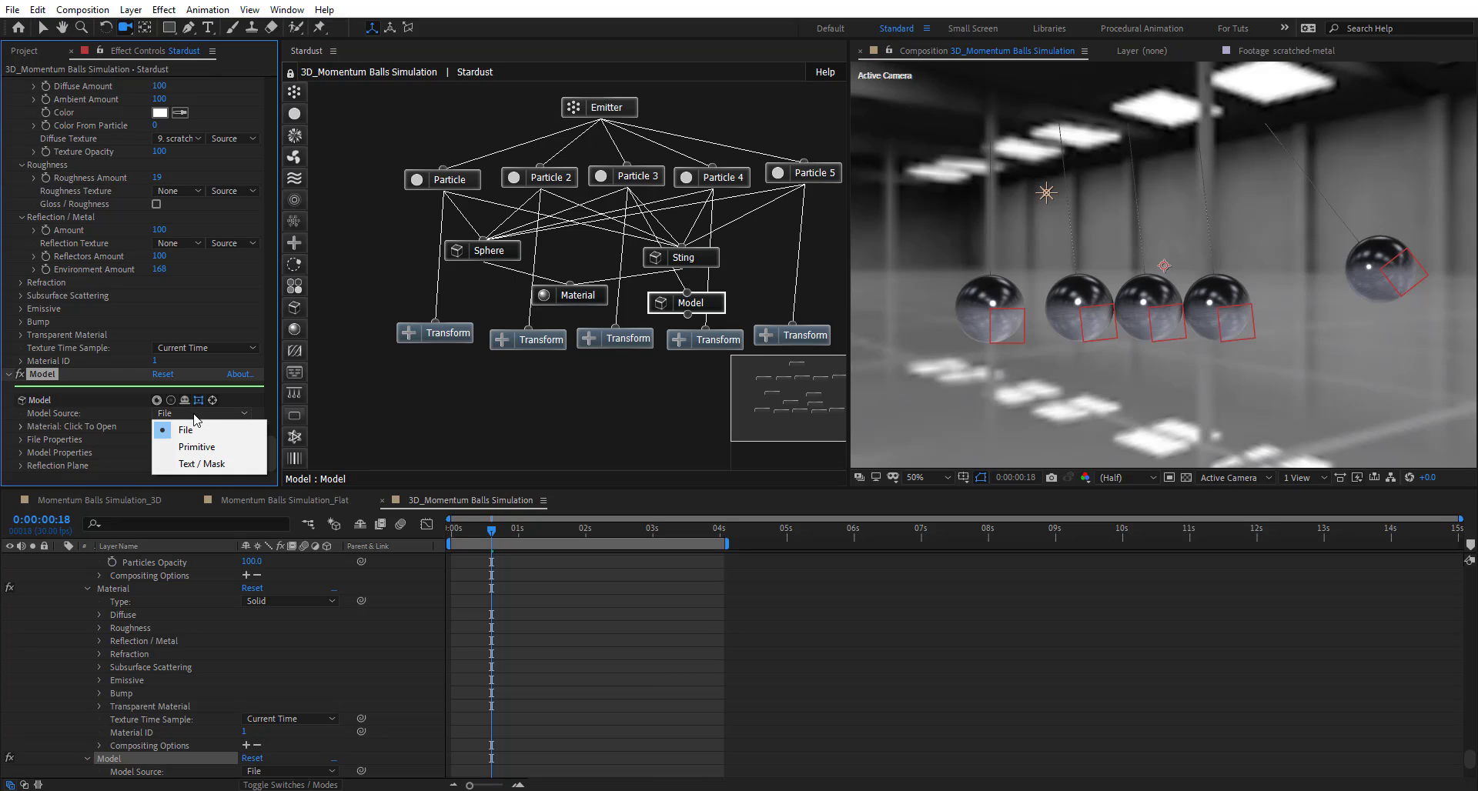
pyautogui.click(196, 446)
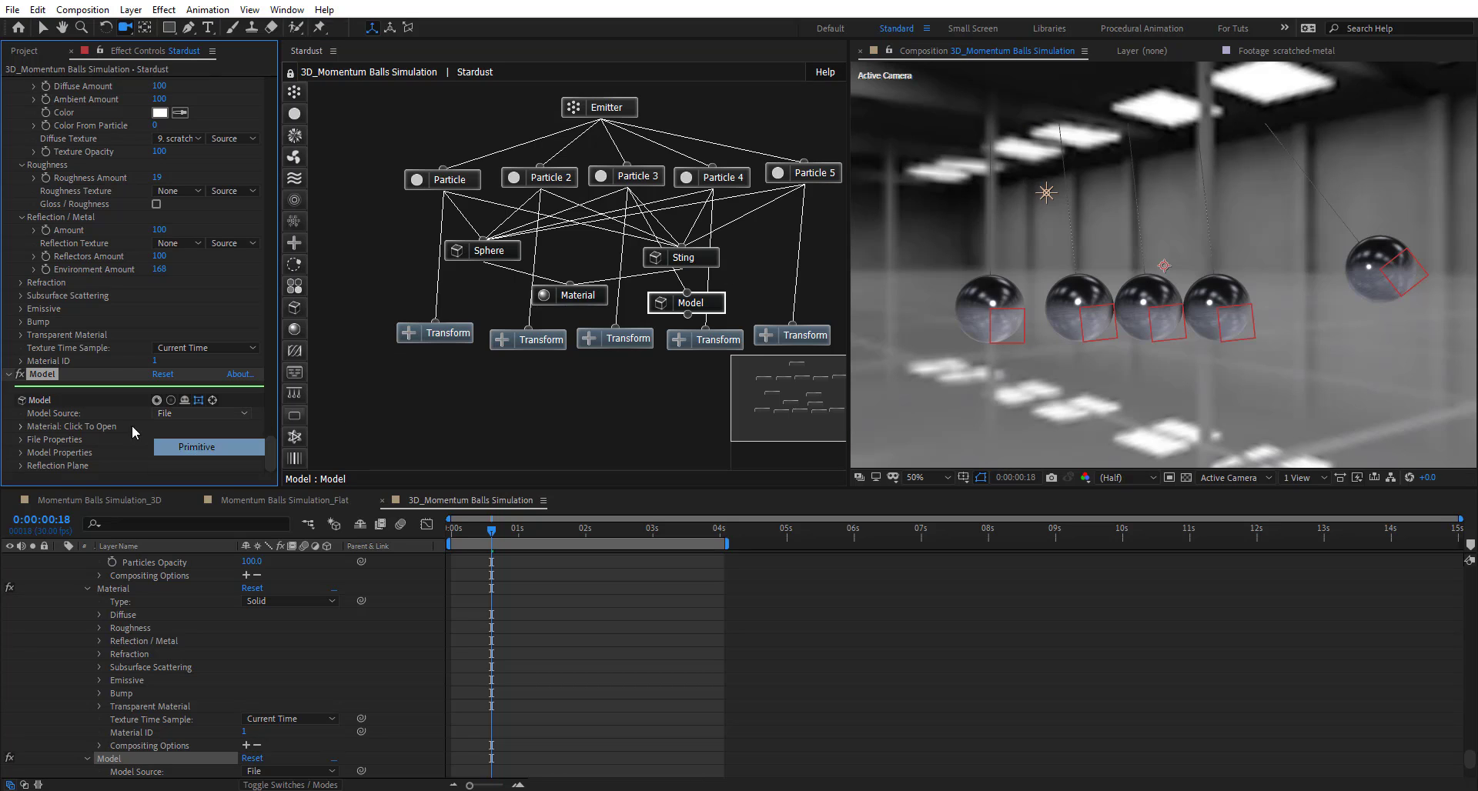
pyautogui.scroll(-1, 88, 429)
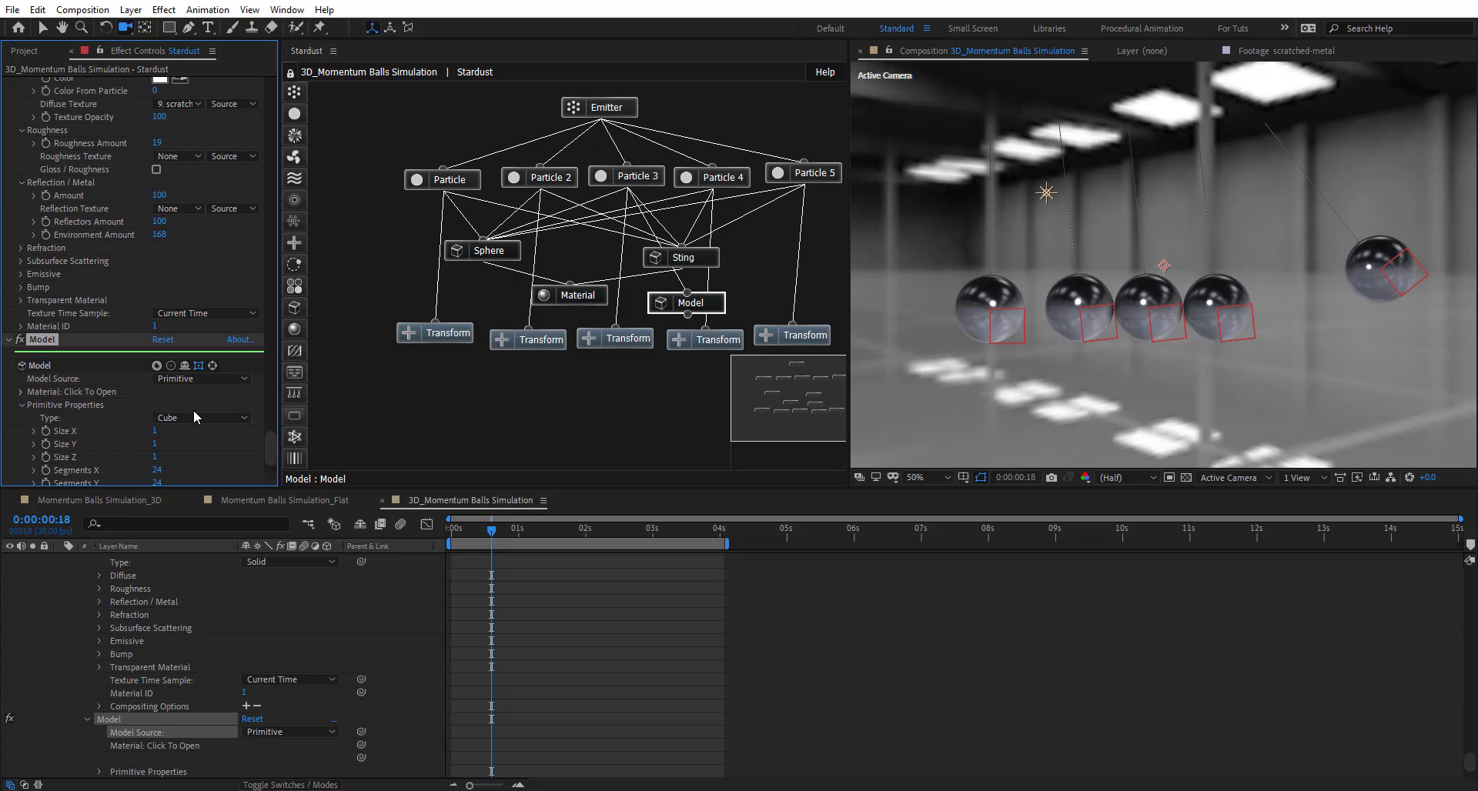
pyautogui.click(191, 421)
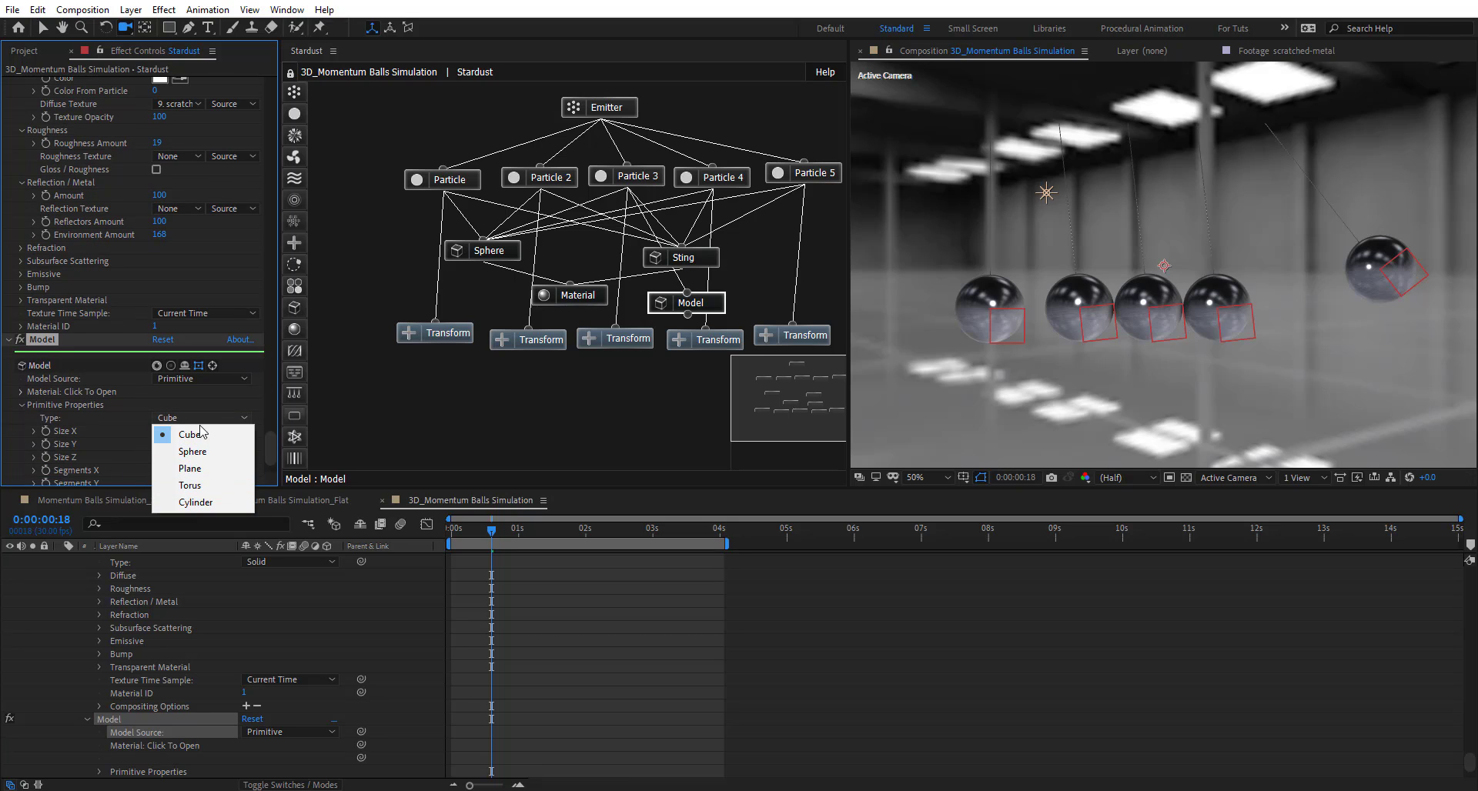
pyautogui.click(103, 441)
# - Size the cube to X 100, Y 5, Z 5 to form a long bar
pyautogui.click(153, 449)
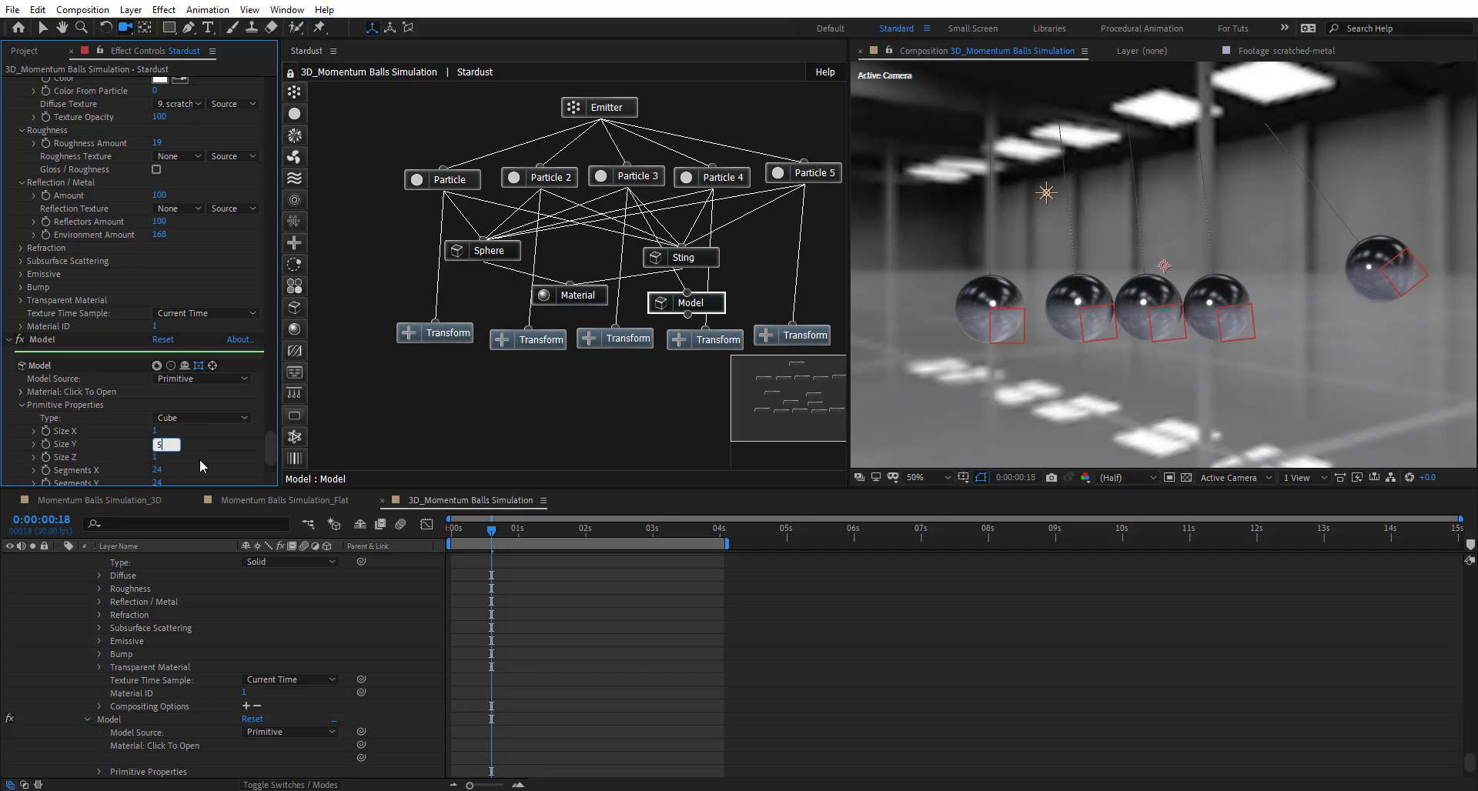
pyautogui.press('Tab')
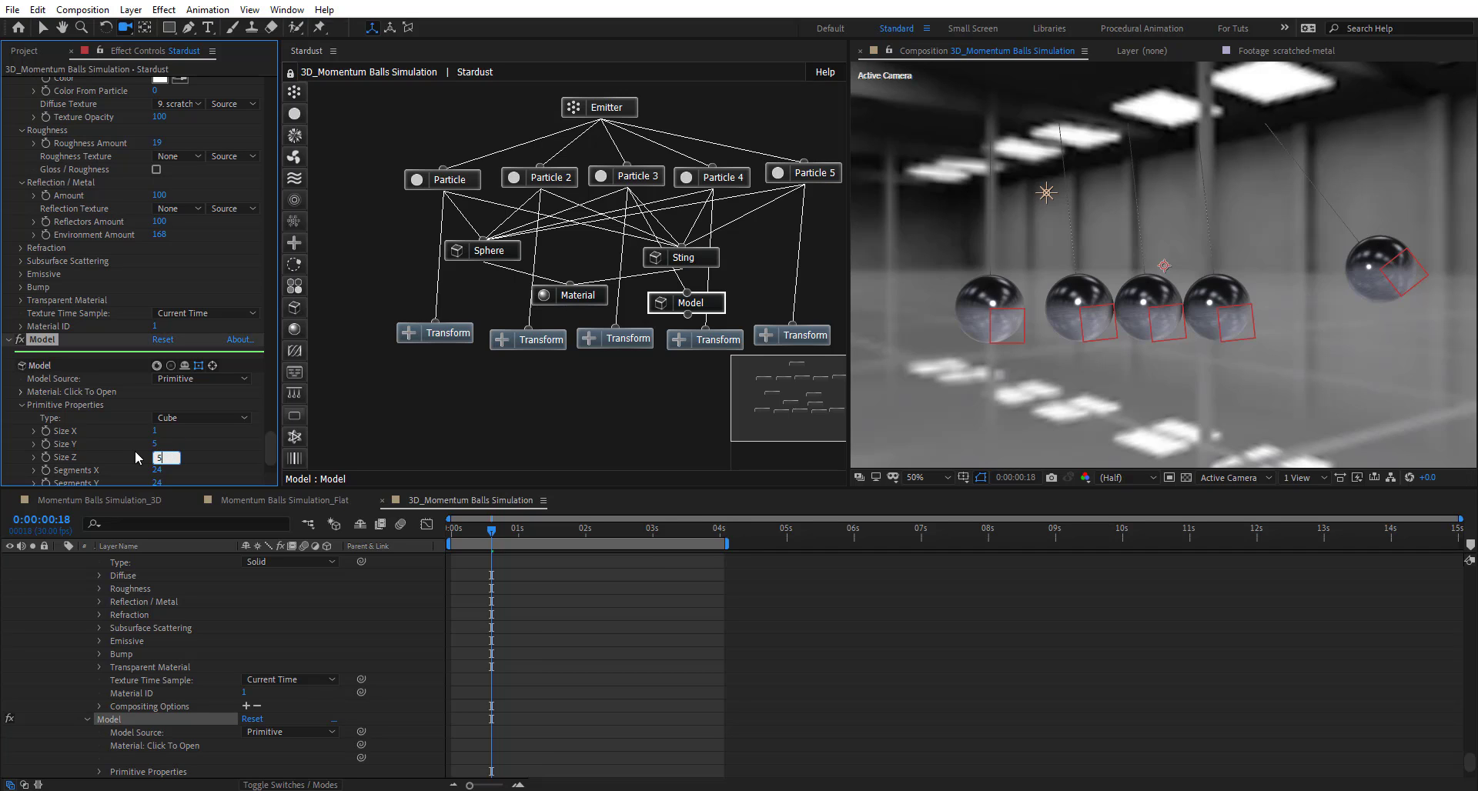
pyautogui.press('Return')
pyautogui.click(155, 431)
pyautogui.write('100')
pyautogui.press('Return')
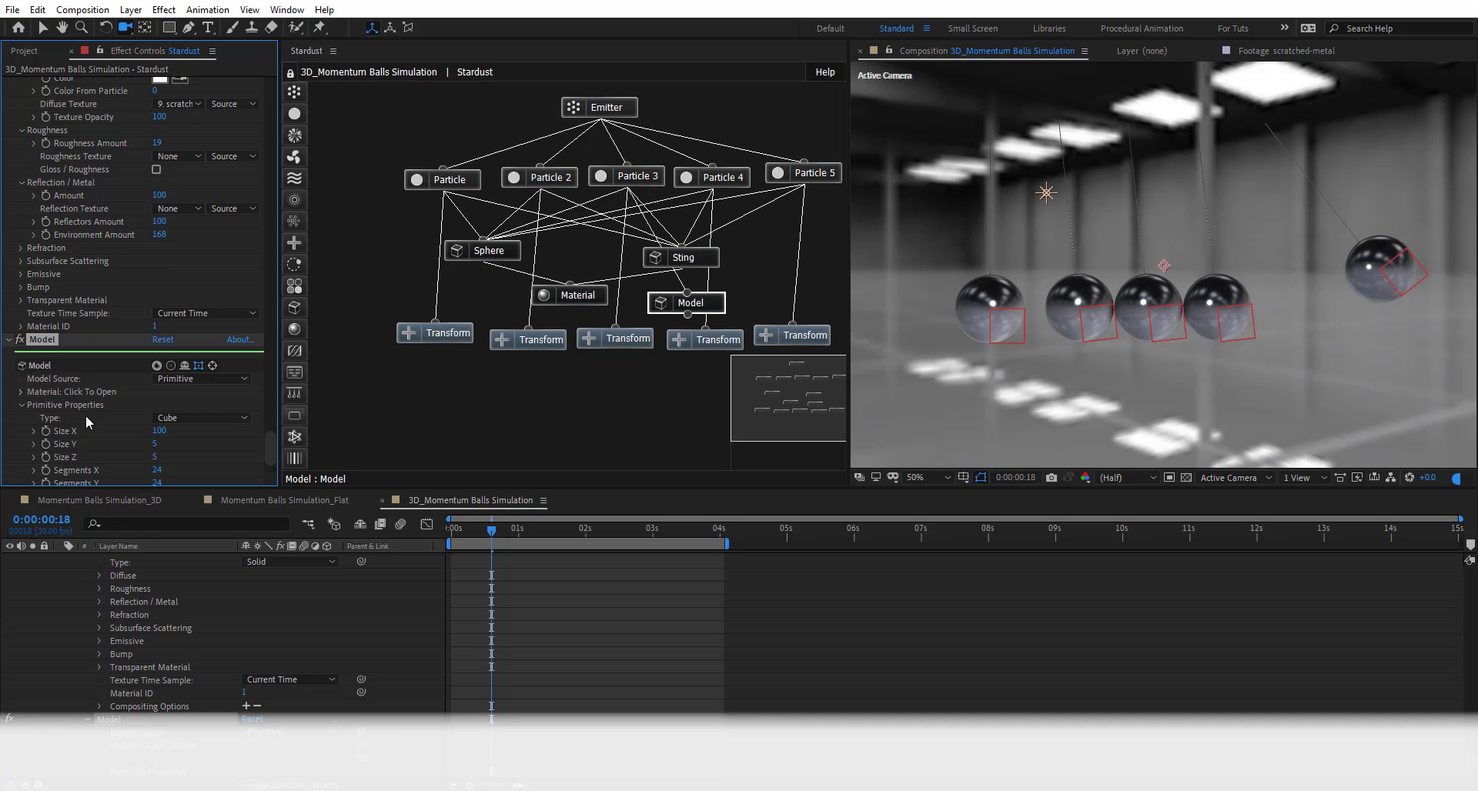
# - Raise the bar's Origin Y above the balls and link the Model to the Material node
pyautogui.scroll(-3, 115, 400)
pyautogui.click(22, 466)
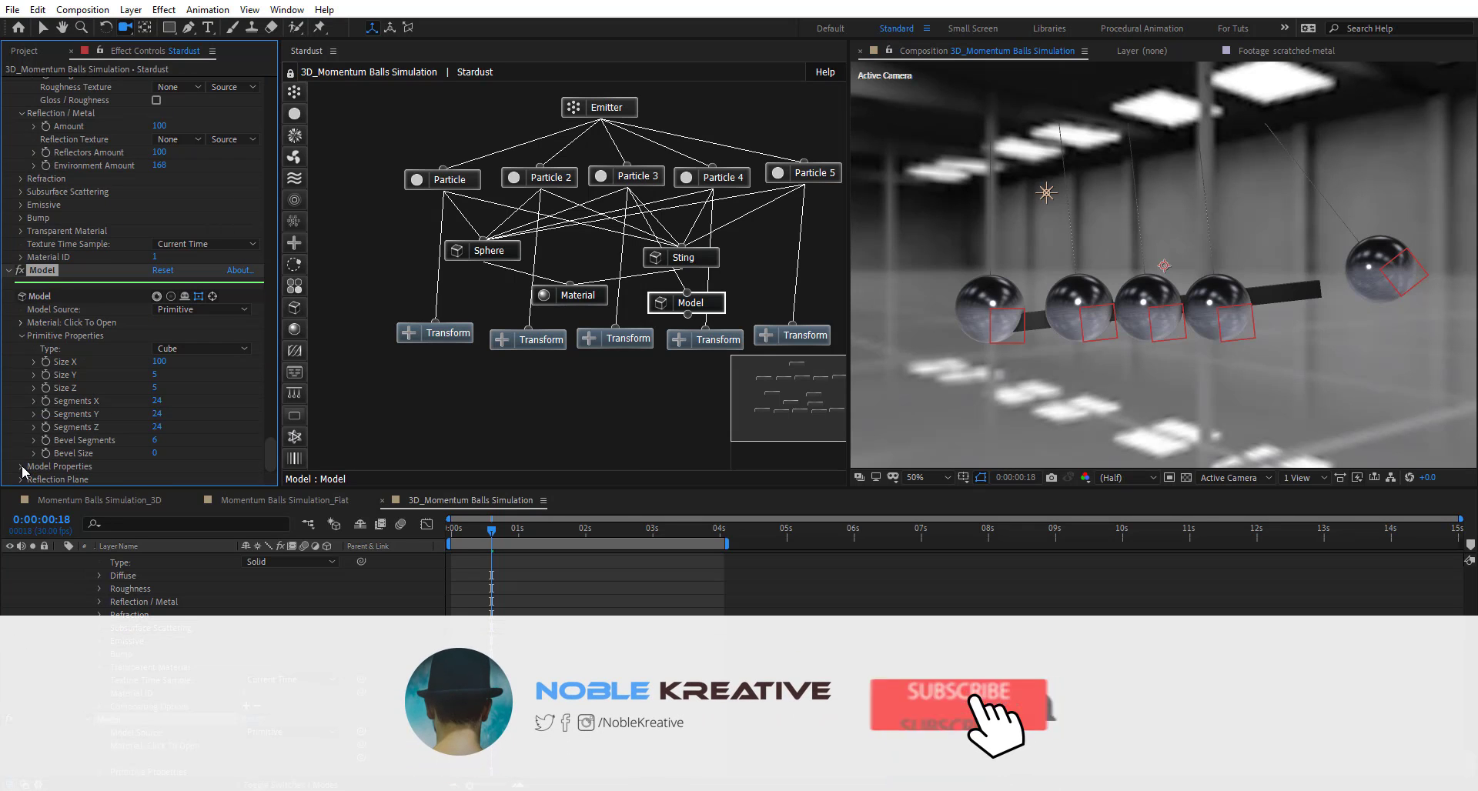
pyautogui.scroll(-4, 115, 461)
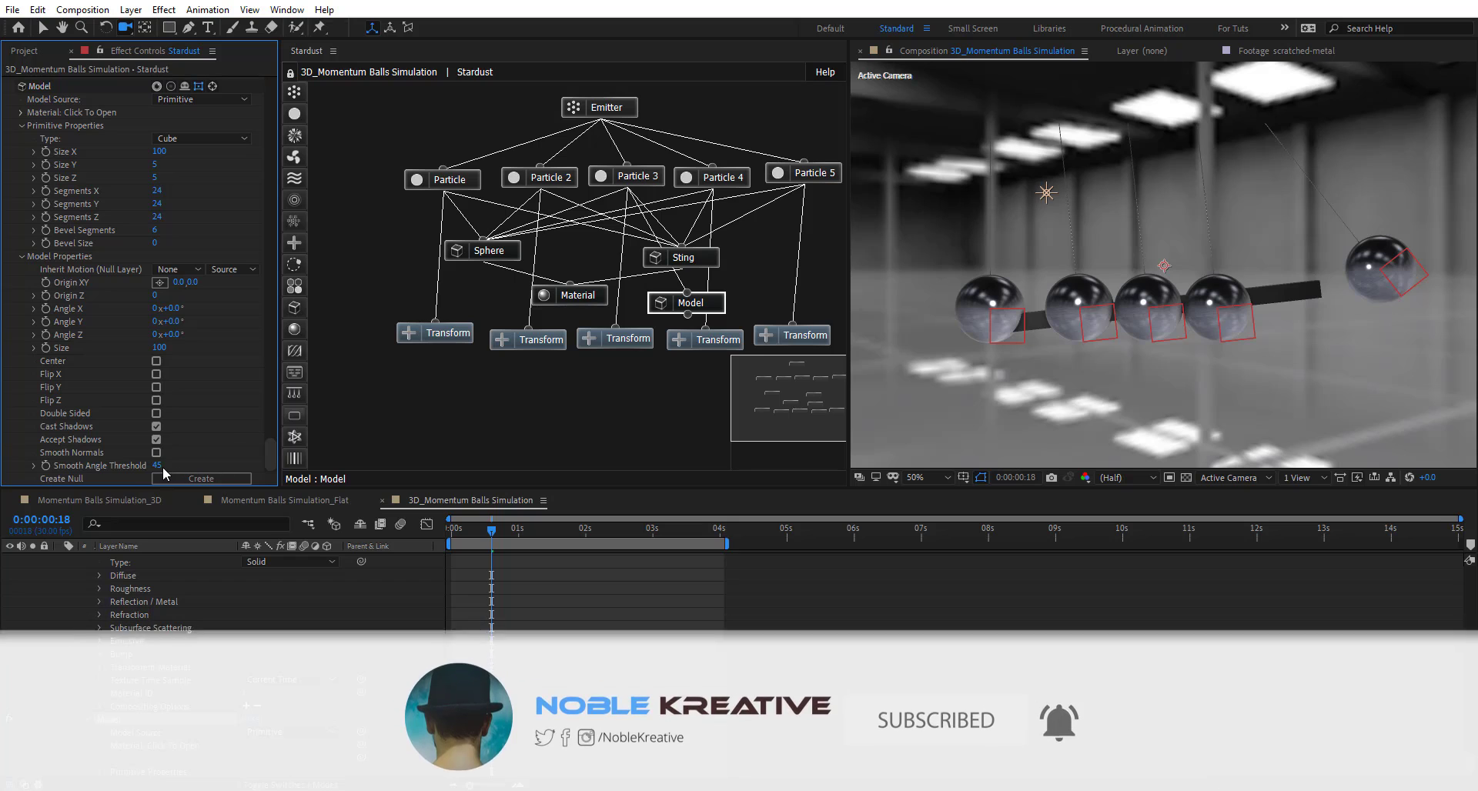
pyautogui.moveTo(189, 282); pyautogui.dragTo(46, 264)
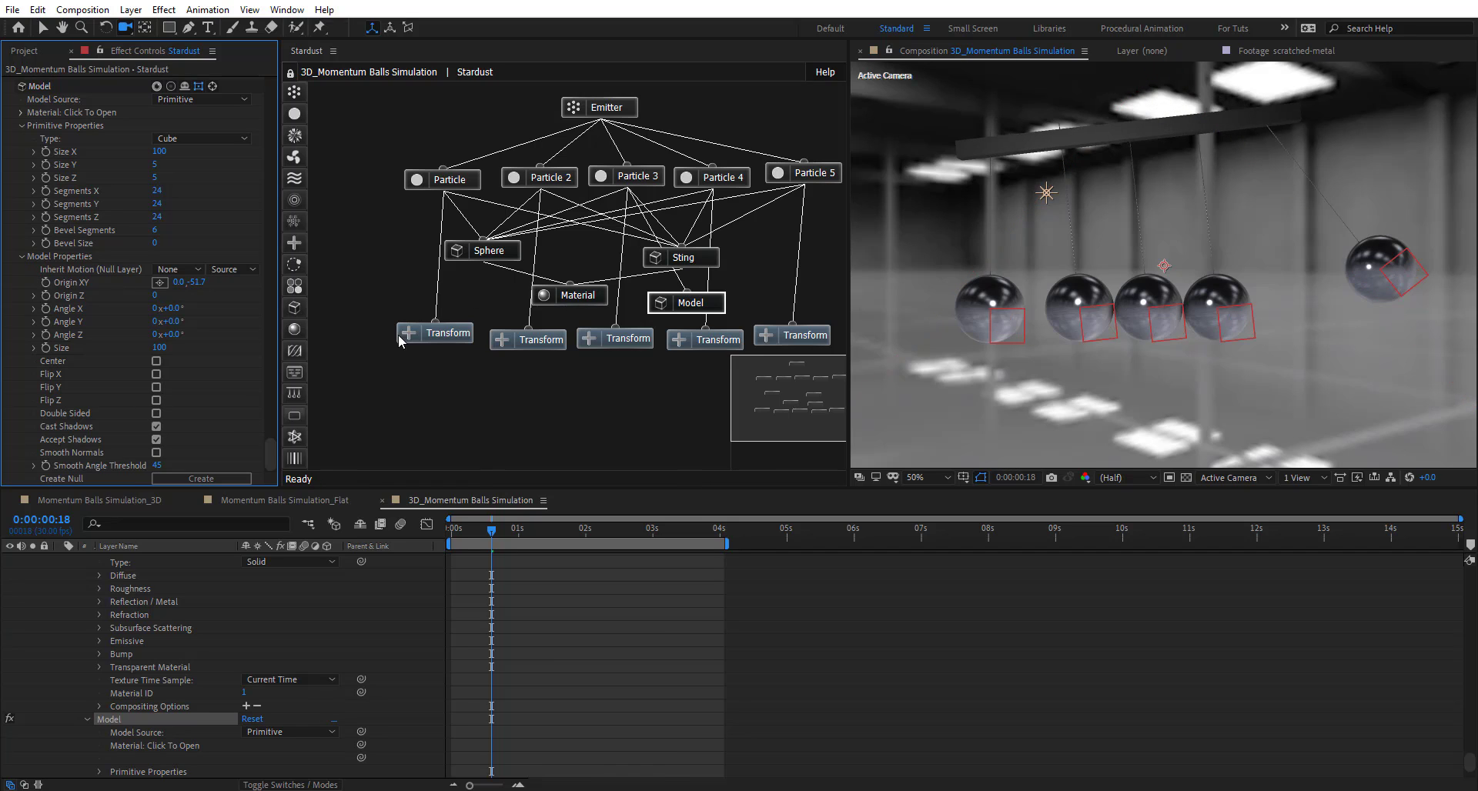
pyautogui.moveTo(688, 314); pyautogui.dragTo(561, 297)
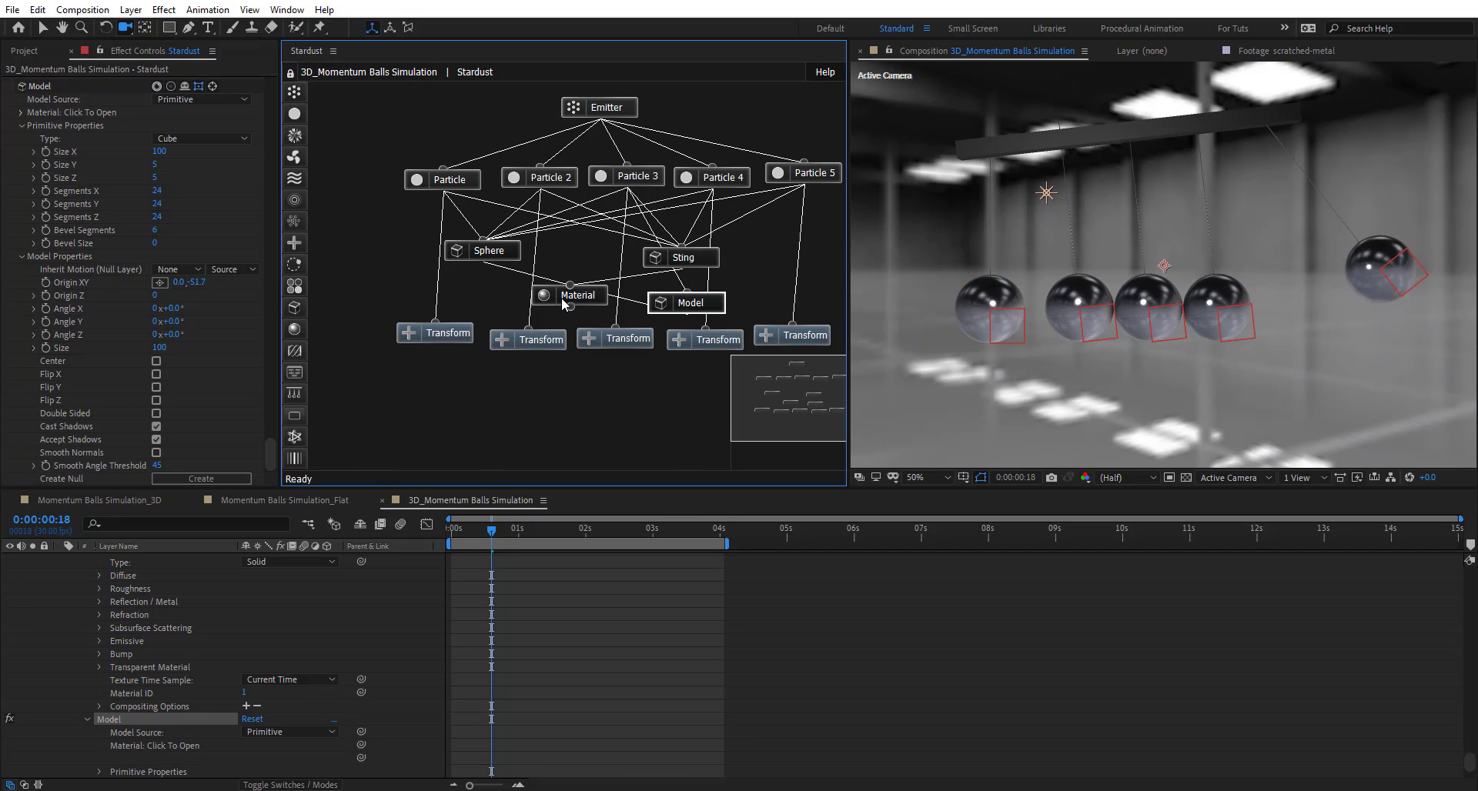
# - Scrub the timeline around the 2-second mark and frame 15 to check the swing
pyautogui.click(573, 528)
pyautogui.click(586, 531)
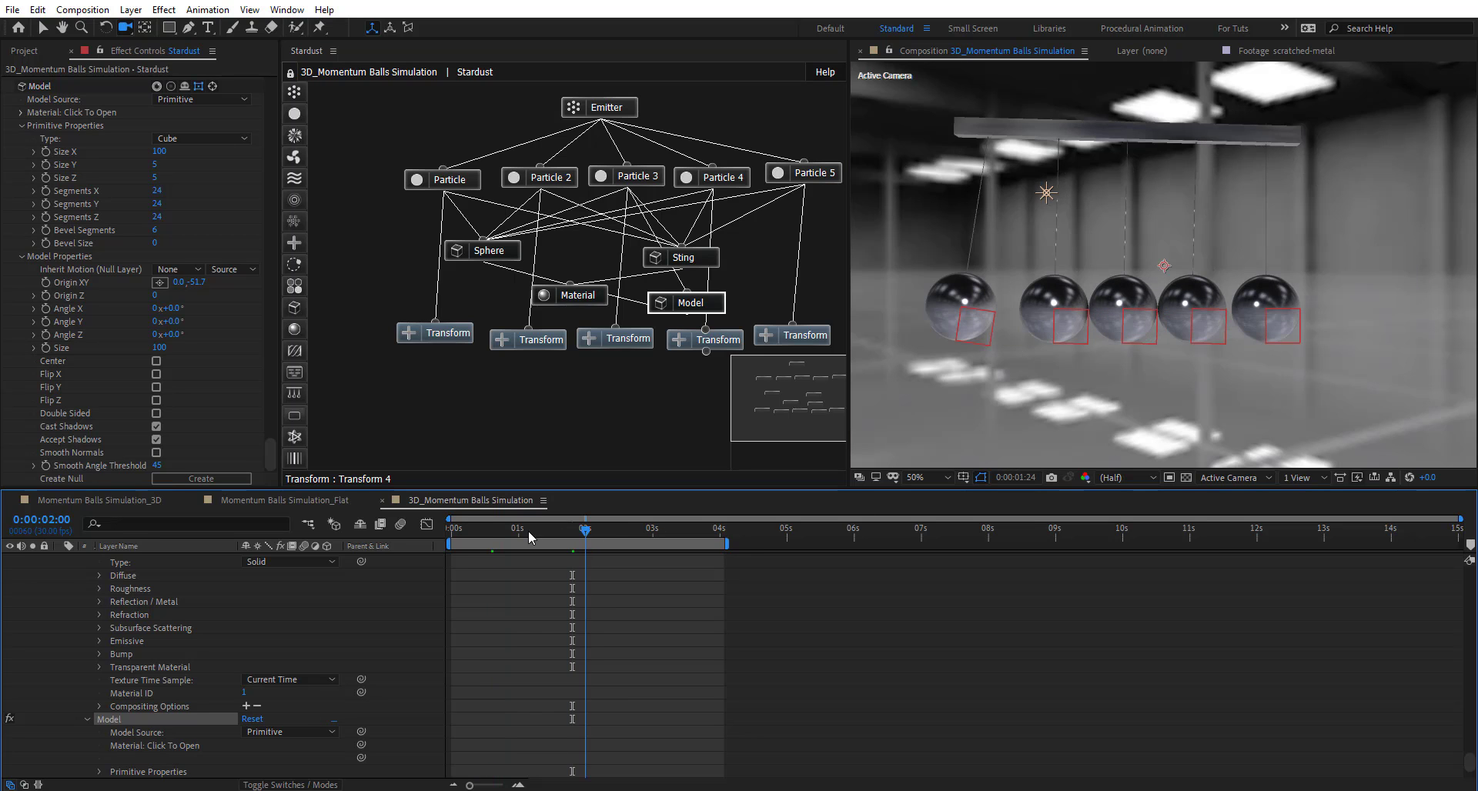
pyautogui.moveTo(497, 529); pyautogui.dragTo(486, 531)
pyautogui.scroll(-5, 511, 596)
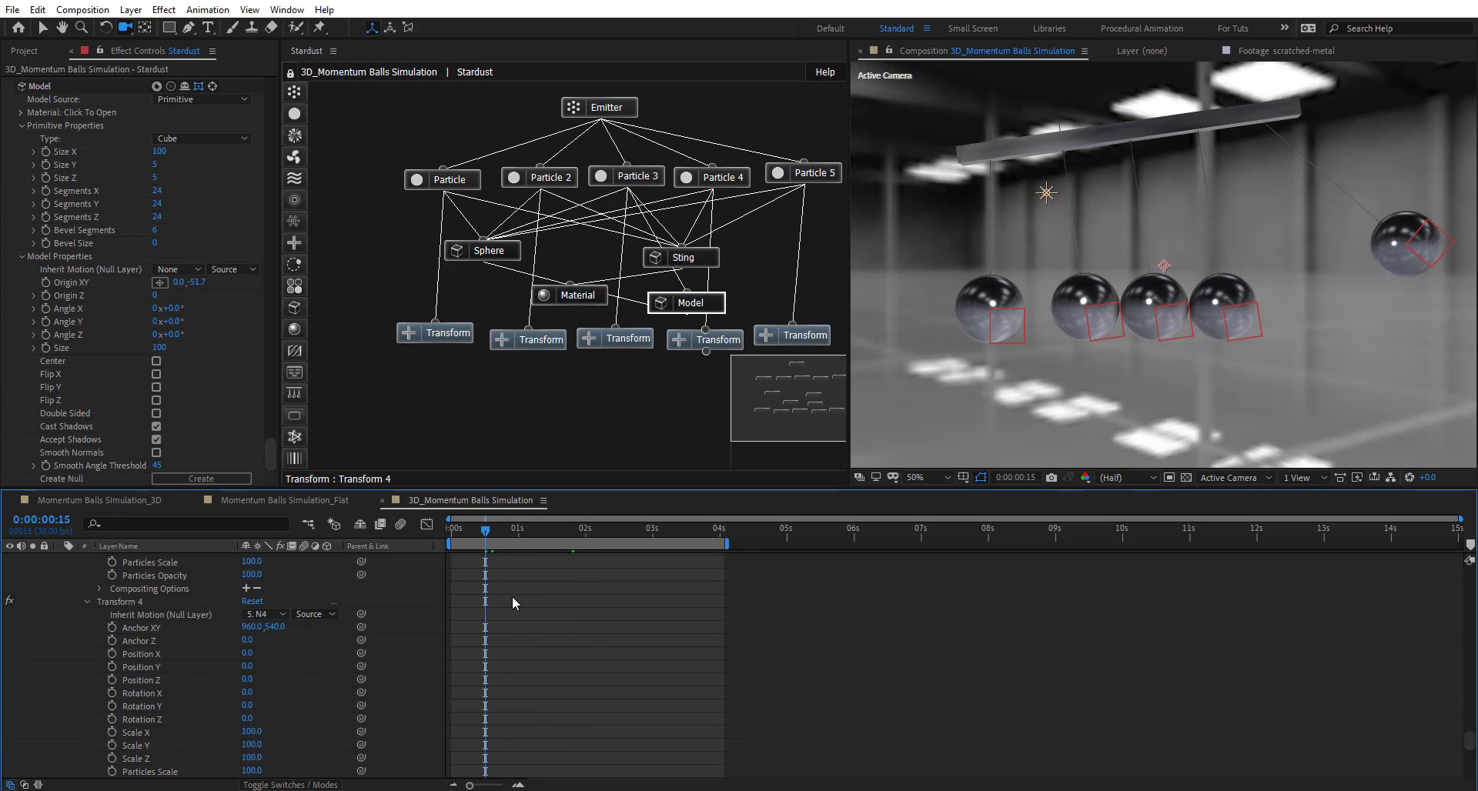
pyautogui.moveTo(1468, 731); pyautogui.dragTo(1468, 569)
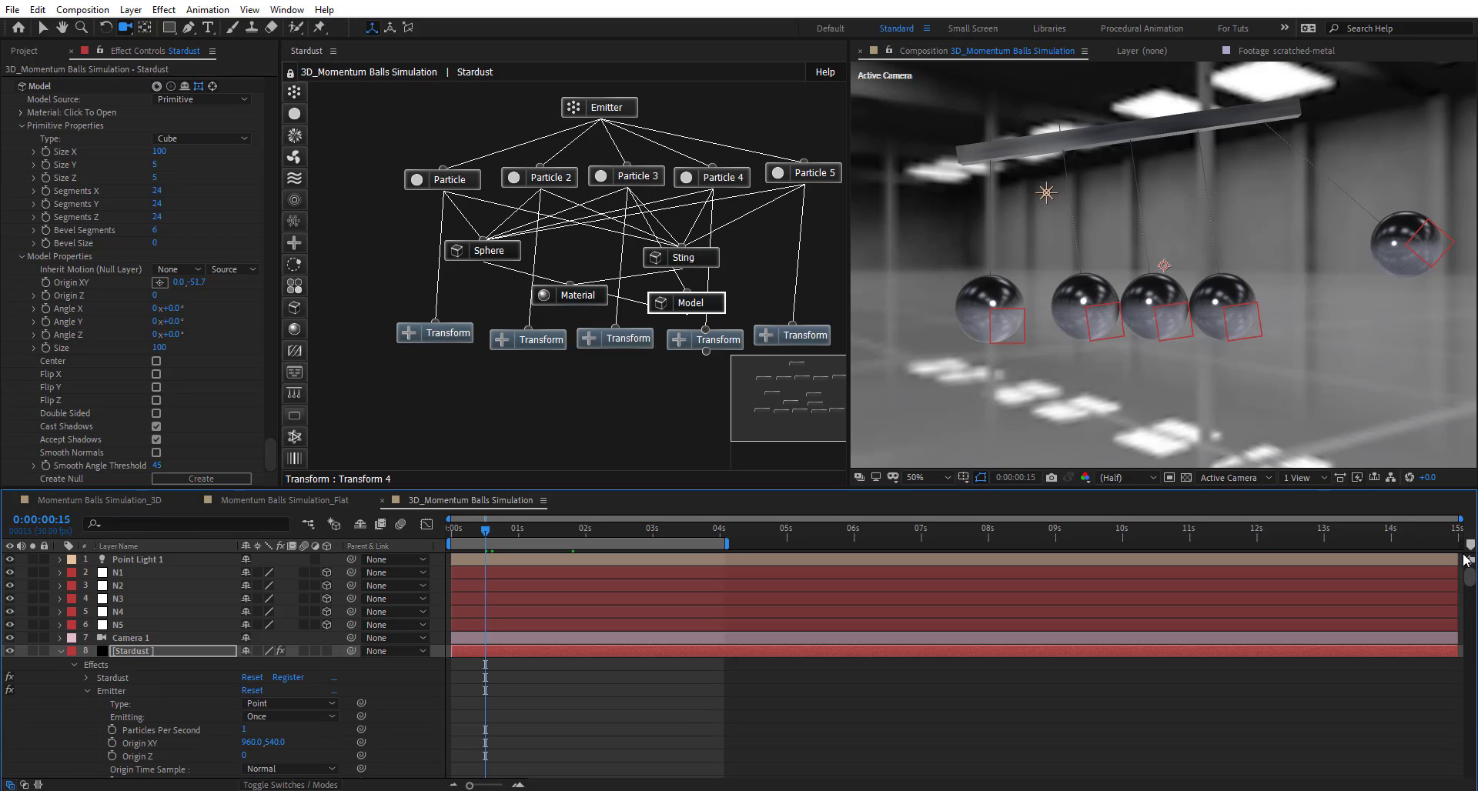
# - Set starting Position and Point of Interest keyframes on Camera 1's Transform
pyautogui.click(60, 652)
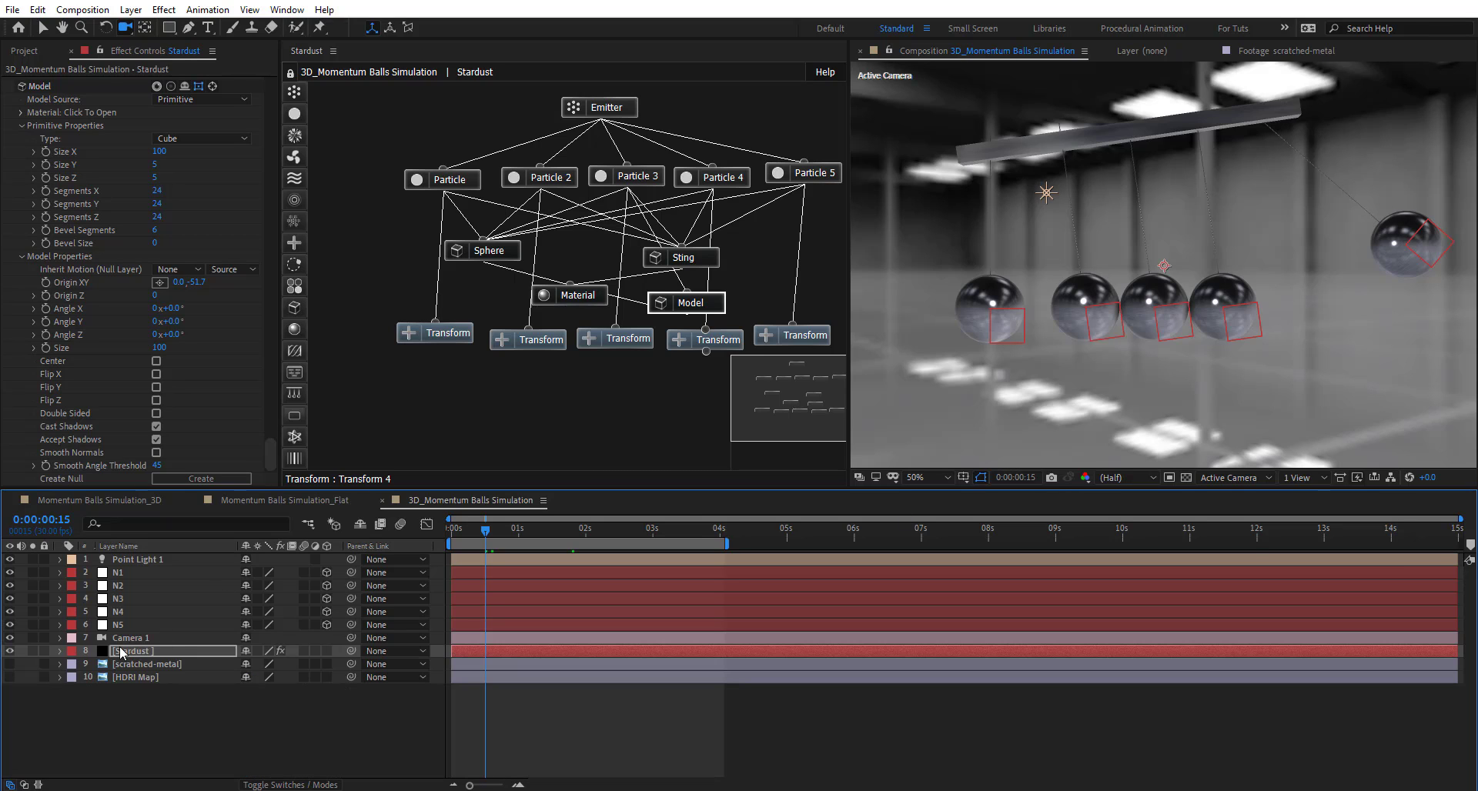
pyautogui.click(128, 640)
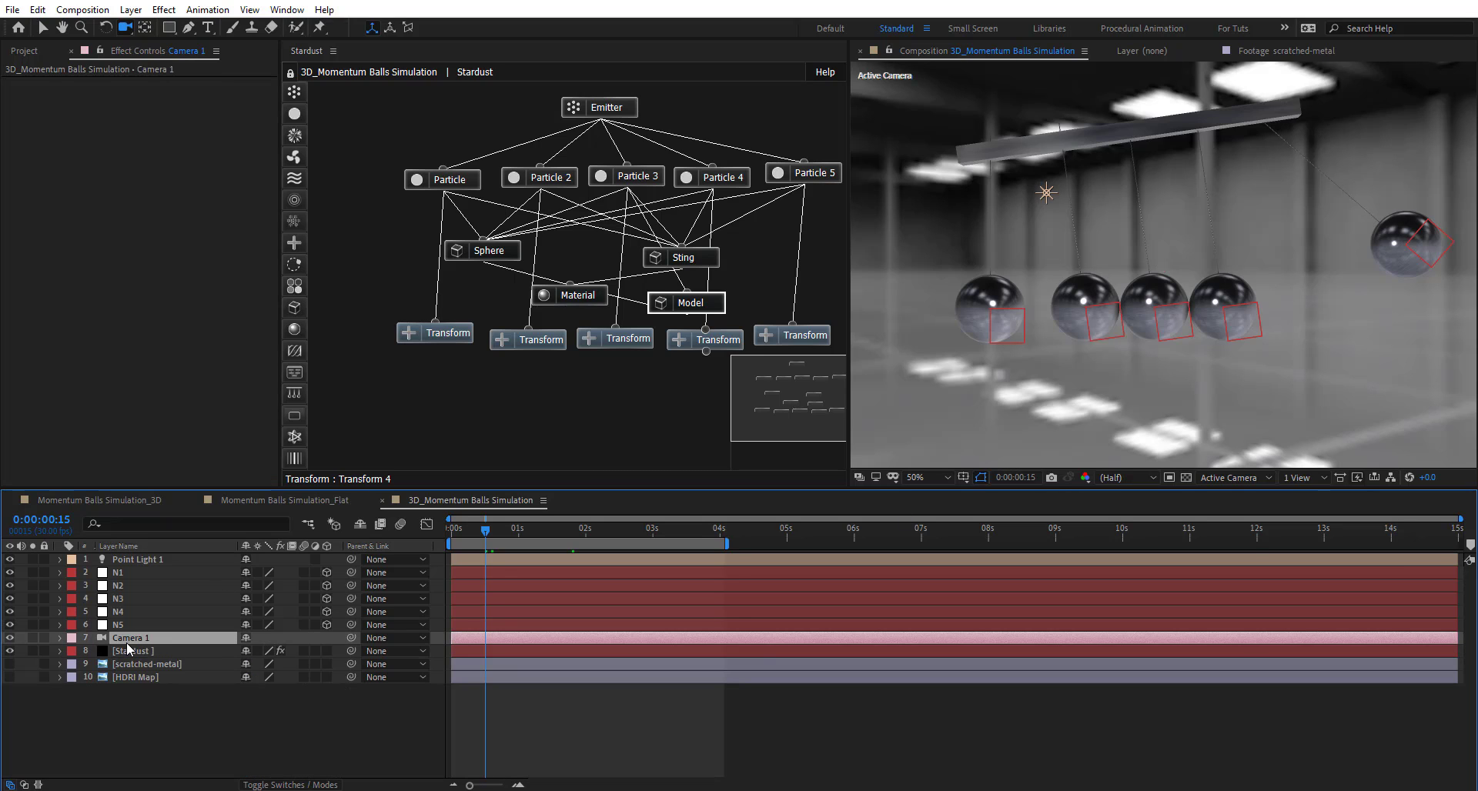
pyautogui.click(60, 638)
pyautogui.click(74, 652)
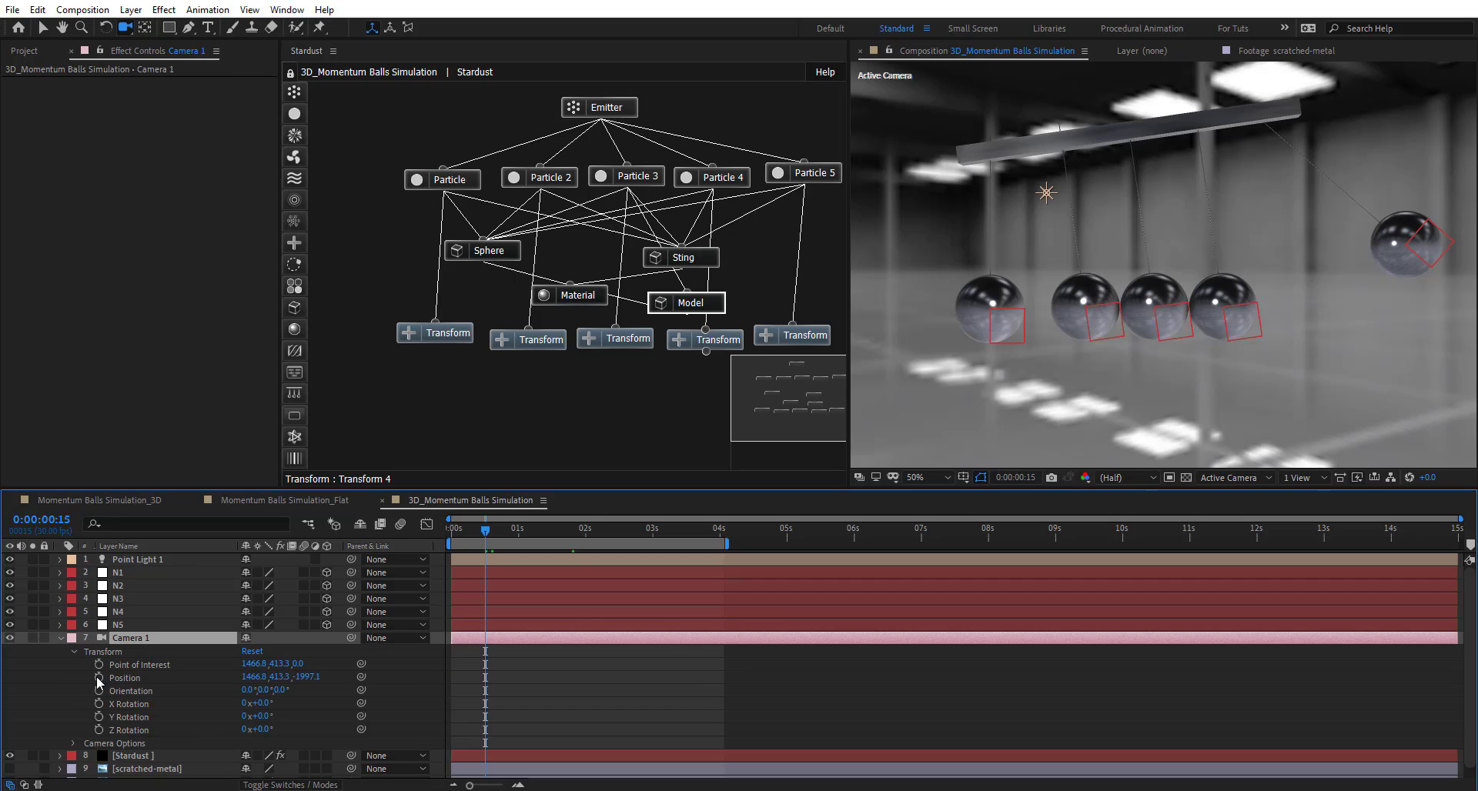
pyautogui.click(99, 664)
pyautogui.click(98, 677)
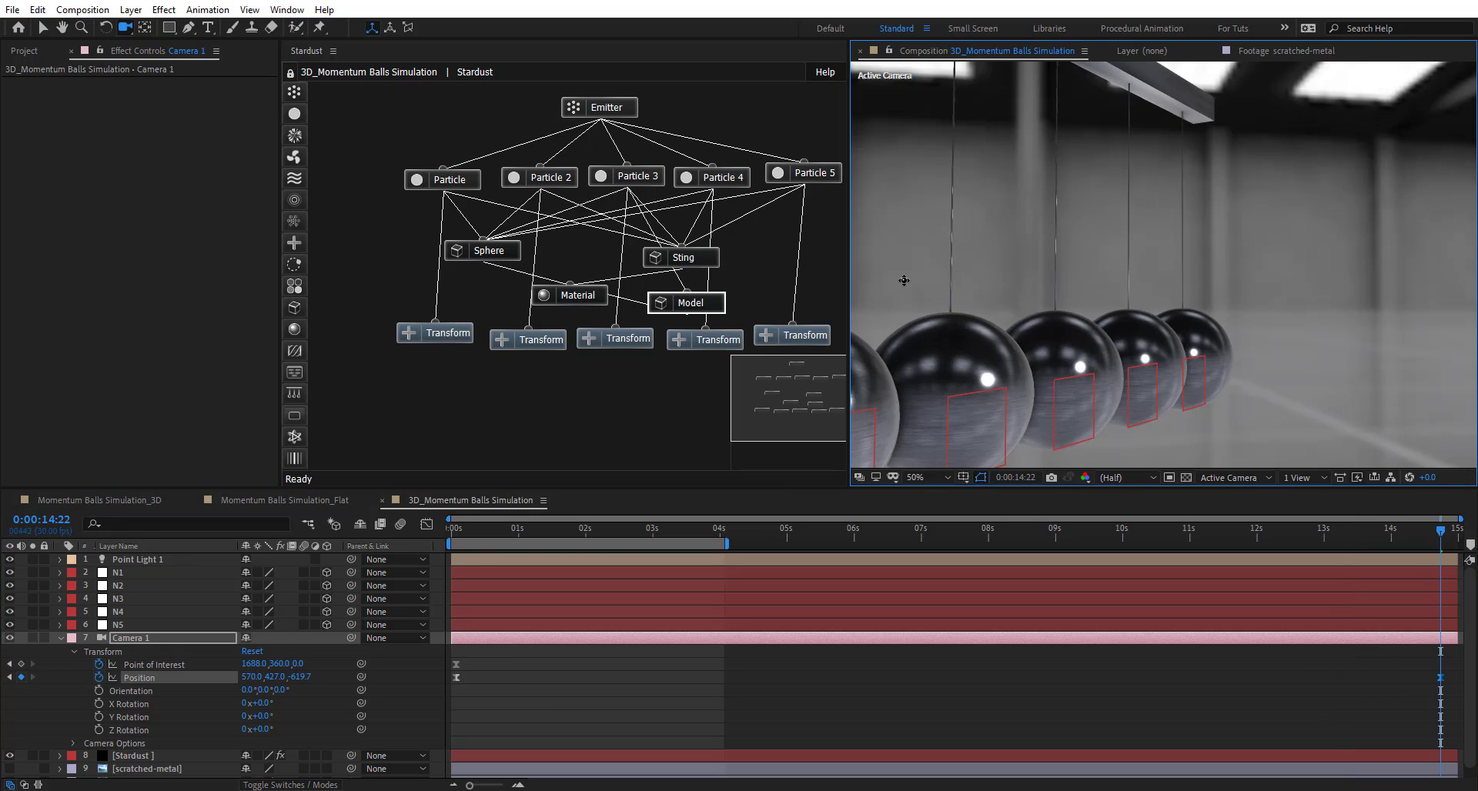
pyautogui.moveTo(450, 544); pyautogui.dragTo(1182, 546)
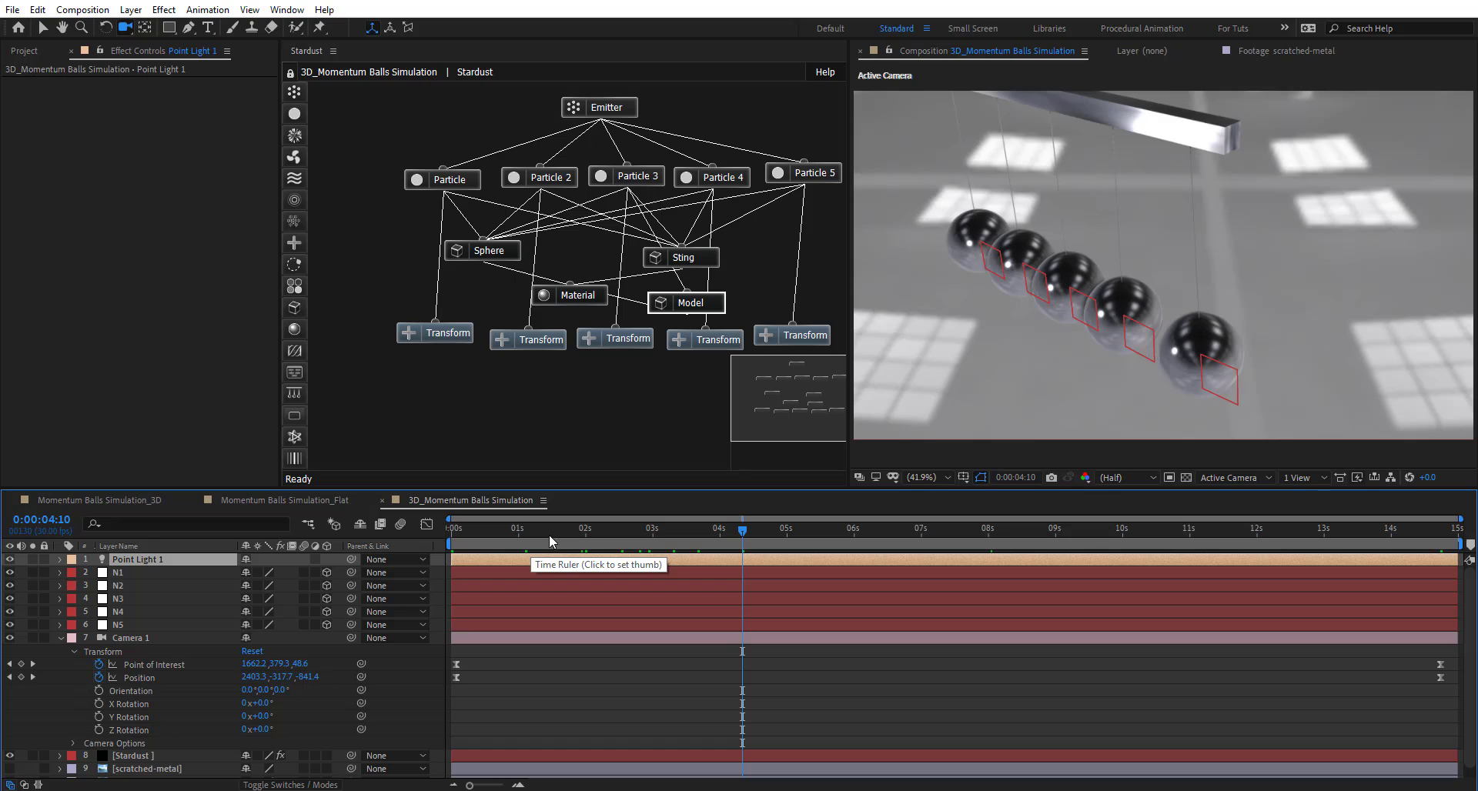
pyautogui.moveTo(706, 313); pyautogui.dragTo(767, 305)
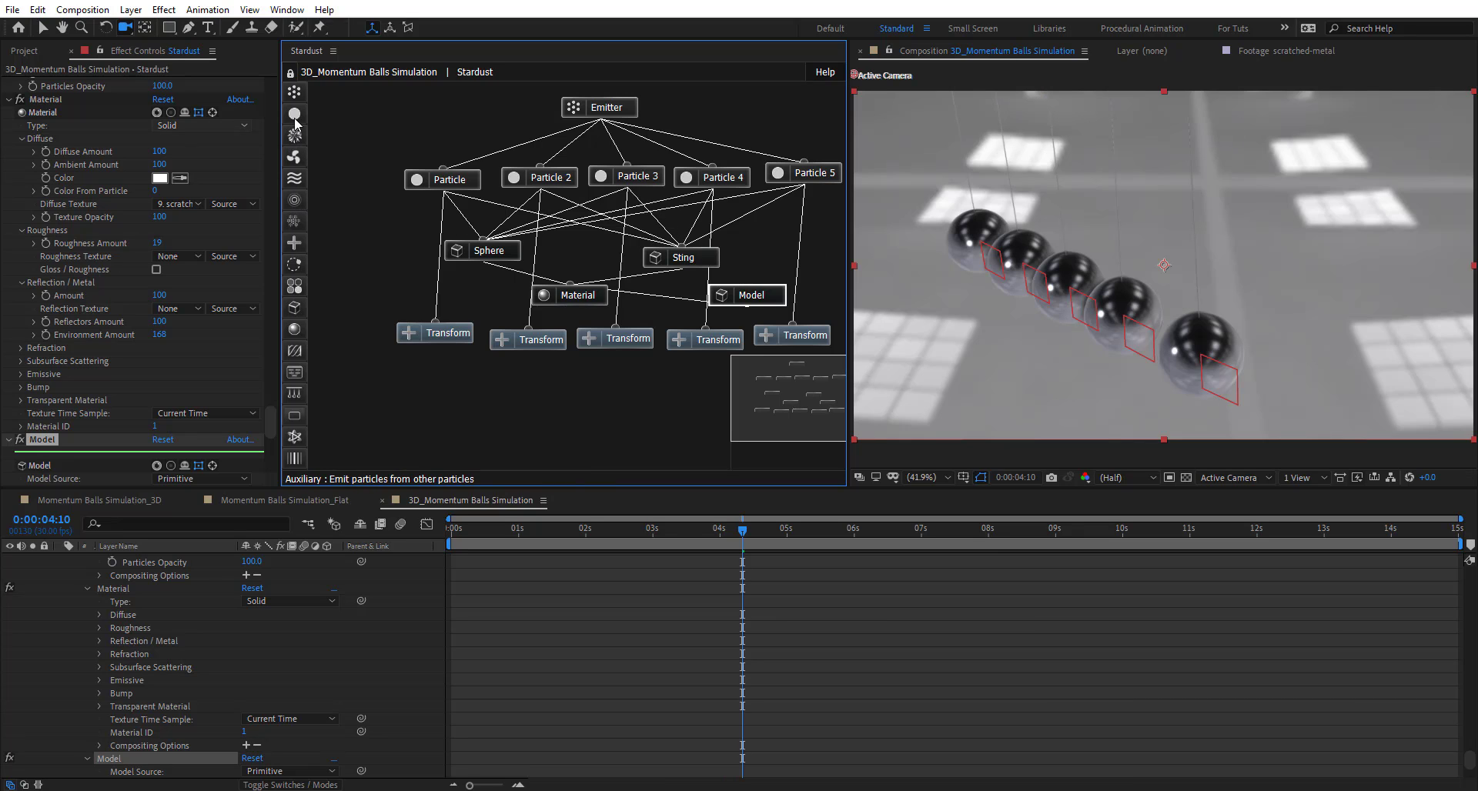
# - Add a Particle node wired between Model and Emitter, with Shape set to Model
pyautogui.moveTo(294, 113); pyautogui.dragTo(757, 291)
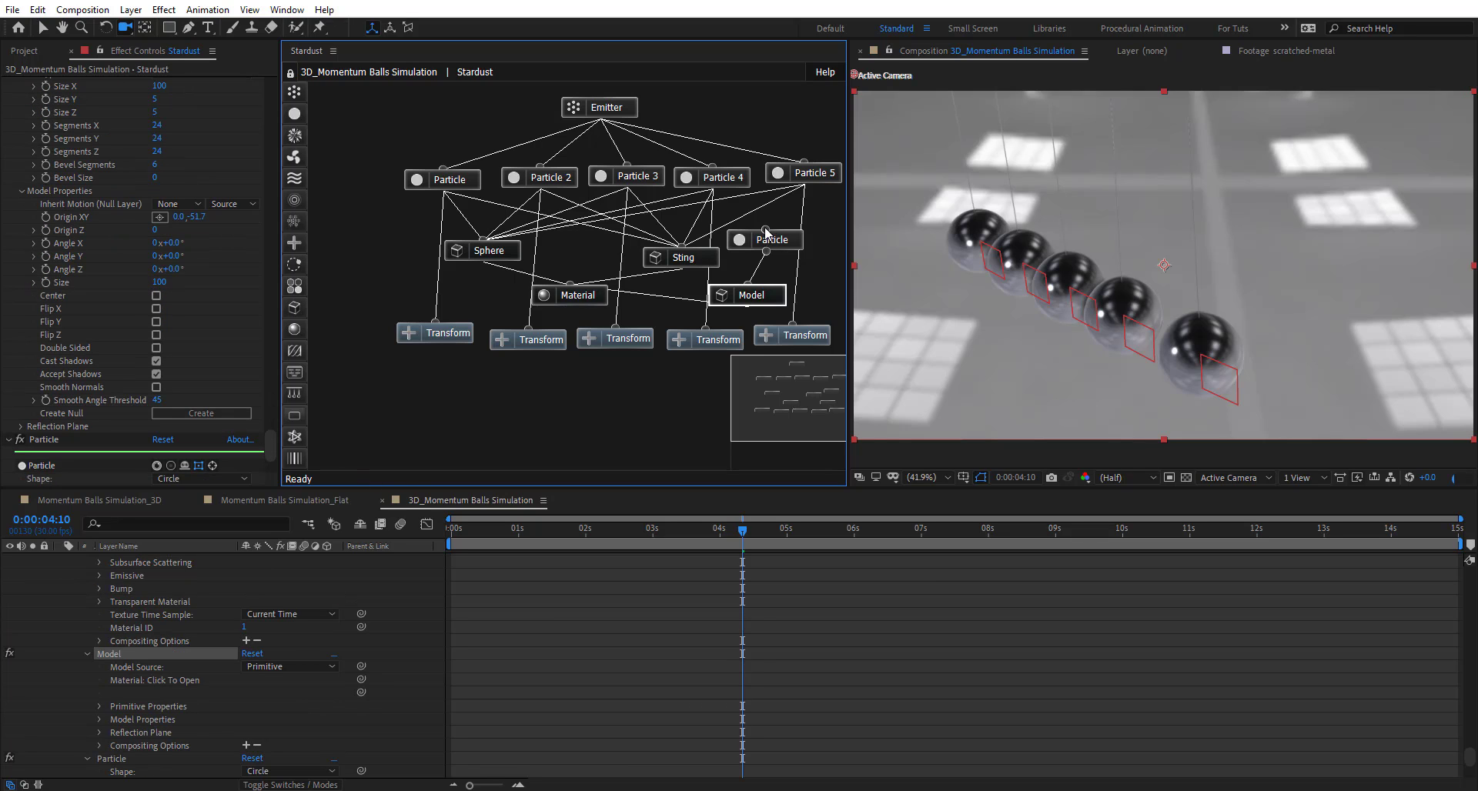
pyautogui.moveTo(764, 229); pyautogui.dragTo(606, 107)
pyautogui.click(786, 240)
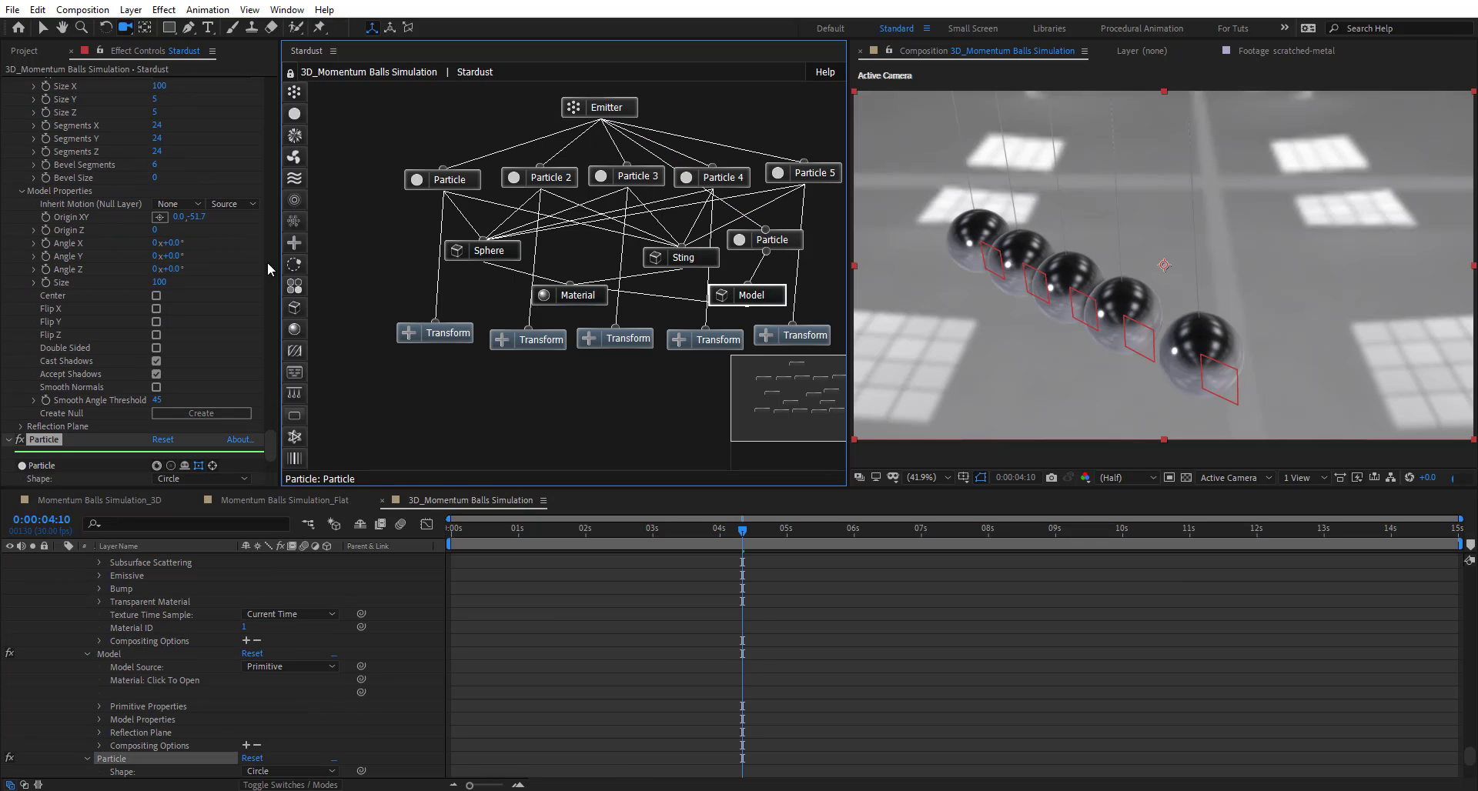
pyautogui.scroll(-3, 149, 435)
pyautogui.click(200, 409)
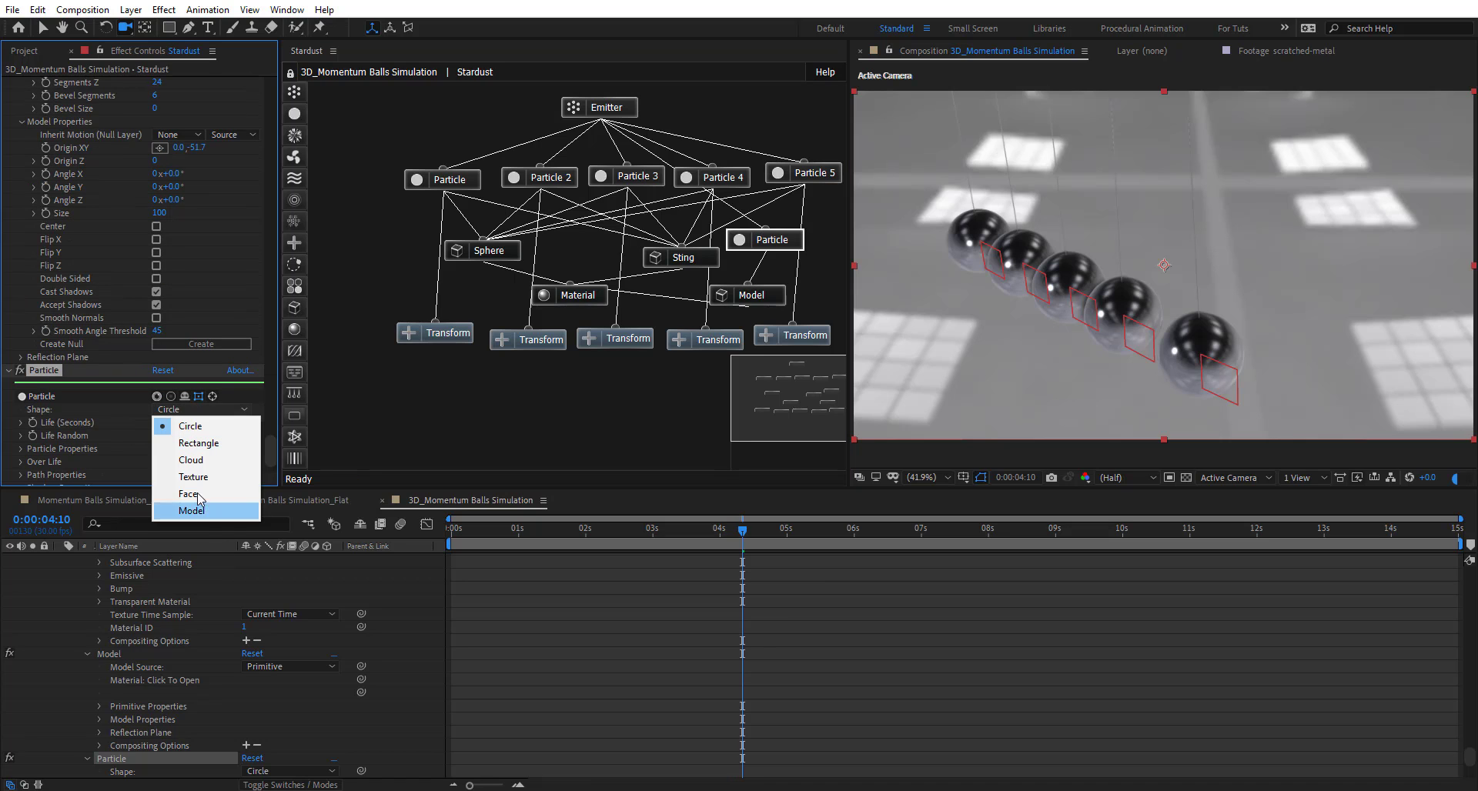
pyautogui.click(192, 511)
# - Set the new particle's Life to 15
pyautogui.scroll(-5, 174, 432)
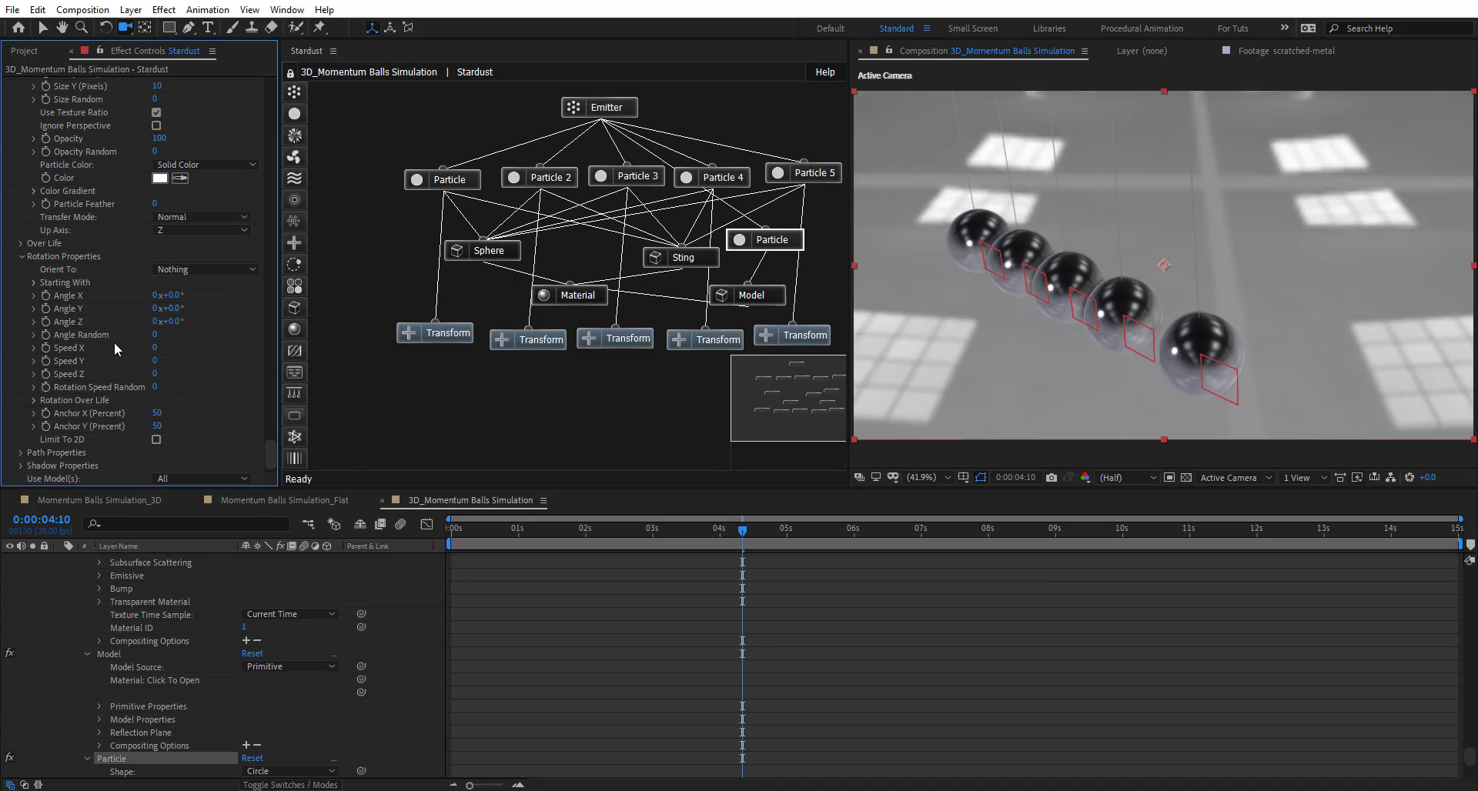
pyautogui.scroll(4, 114, 349)
pyautogui.click(166, 136)
pyautogui.write('15')
pyautogui.press('Return')
pyautogui.scroll(1, 914, 479)
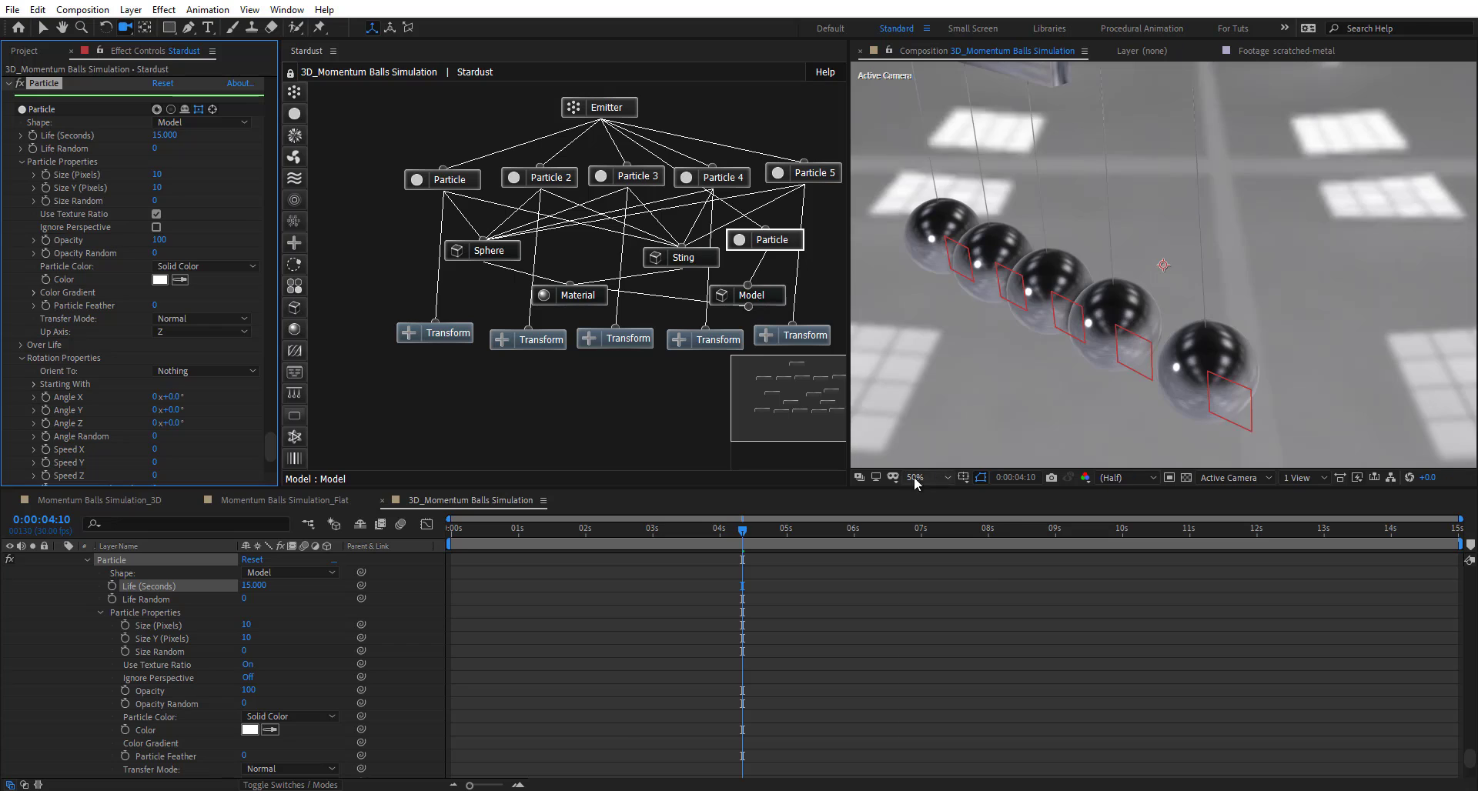
# - From the front view, shift the bar to Origin X 38 so it sits over the balls
pyautogui.click(914, 480)
pyautogui.click(927, 508)
pyautogui.click(751, 296)
pyautogui.moveTo(782, 245); pyautogui.dragTo(772, 242)
pyautogui.click(758, 299)
pyautogui.click(1235, 478)
pyautogui.click(1229, 535)
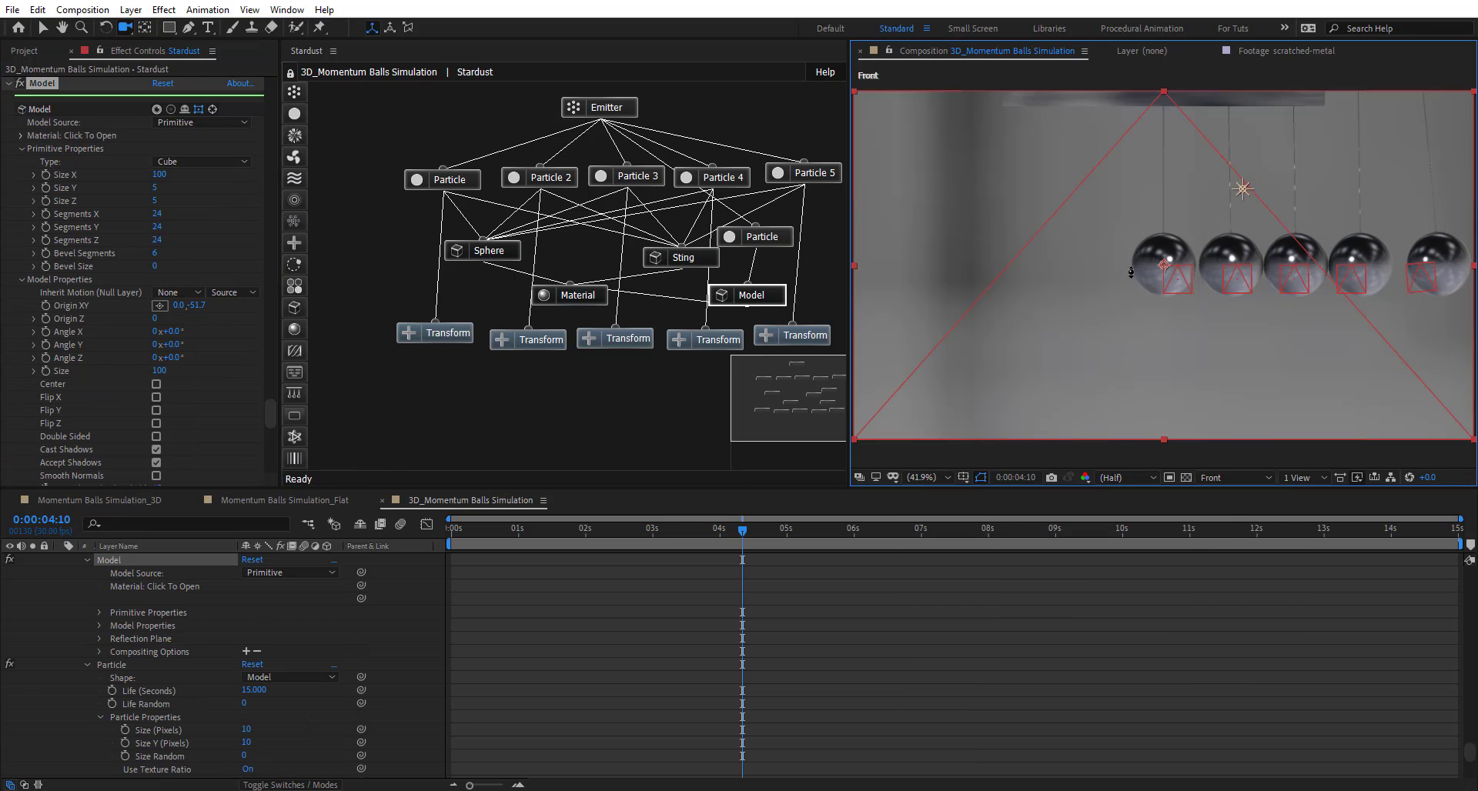
pyautogui.moveTo(1131, 272); pyautogui.dragTo(1130, 288)
pyautogui.moveTo(179, 305); pyautogui.dragTo(230, 322)
pyautogui.click(1235, 477)
pyautogui.click(1229, 495)
pyautogui.scroll(20, 68, 635)
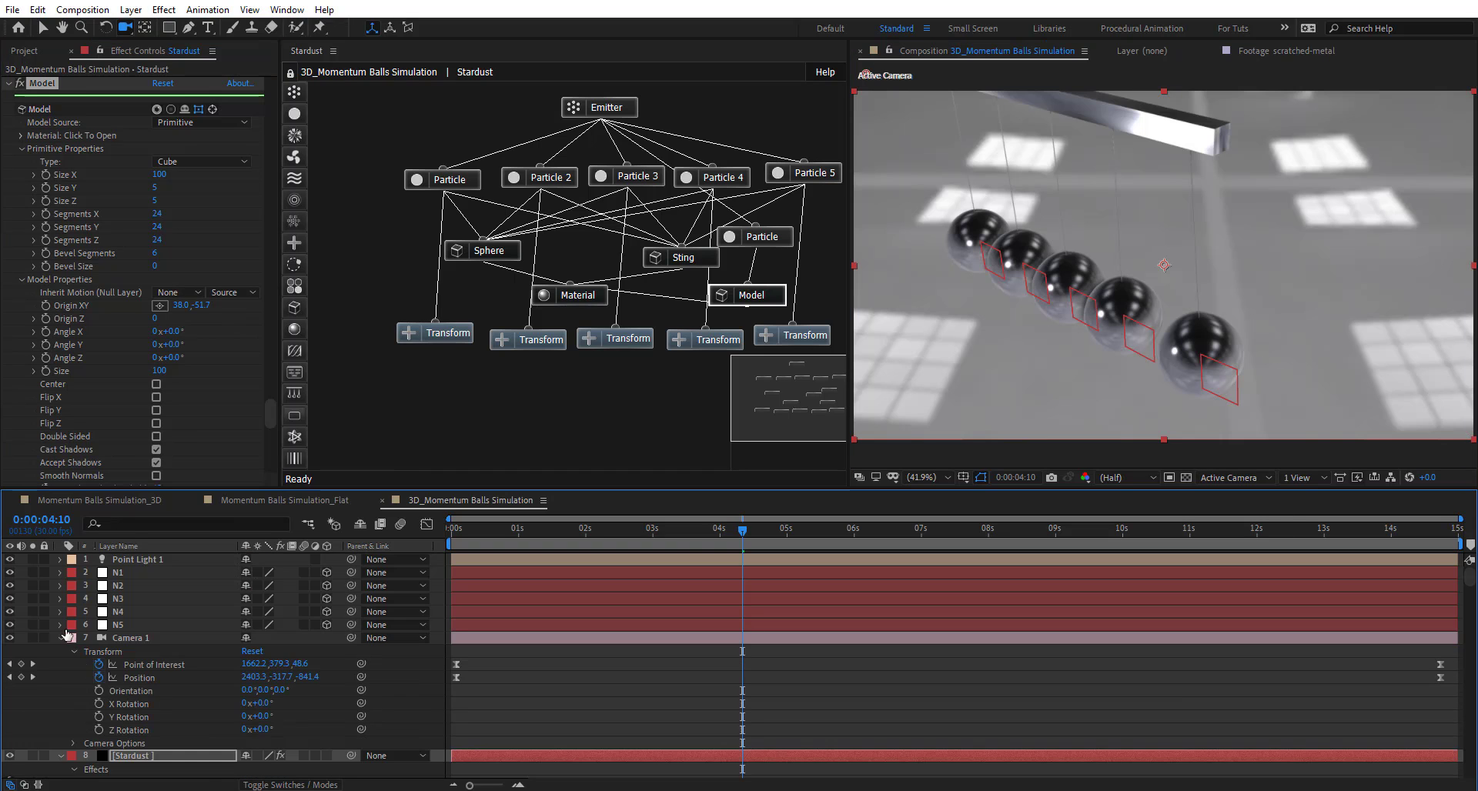
# - Move Point Light 1 below layer N5 in the layer stack and rewind to the start
pyautogui.click(62, 638)
pyautogui.click(133, 560)
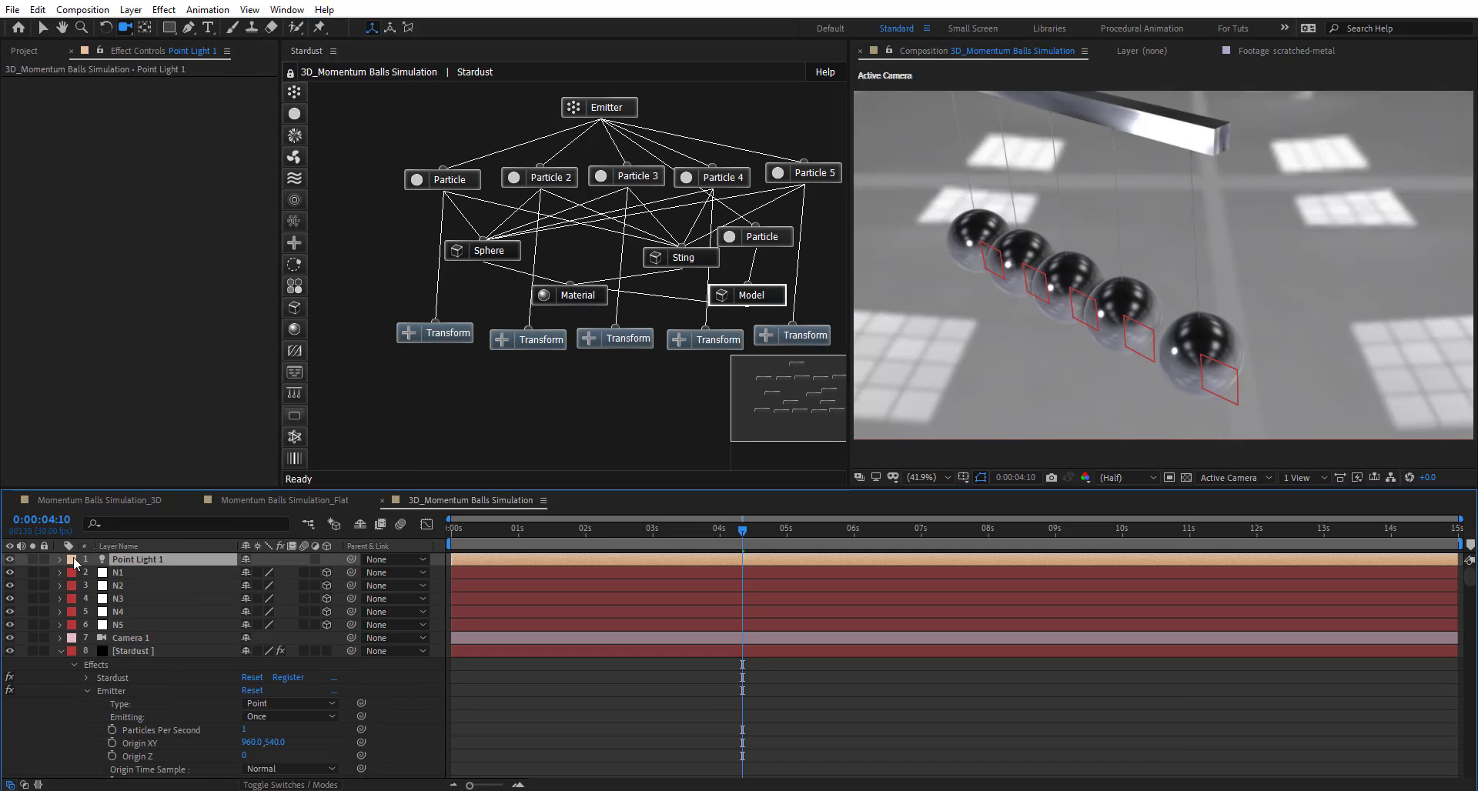
pyautogui.moveTo(145, 593); pyautogui.dragTo(148, 630)
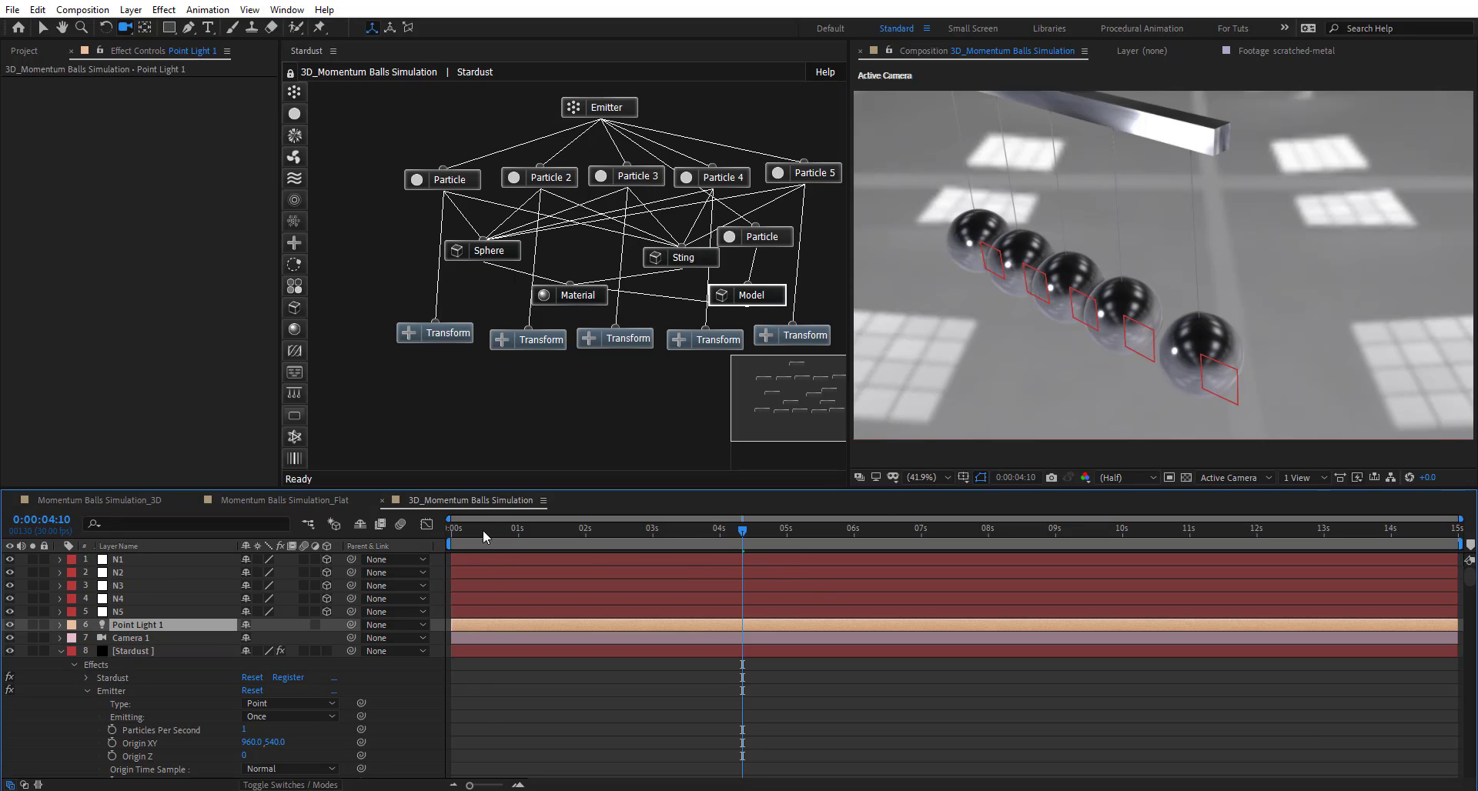
pyautogui.moveTo(483, 529); pyautogui.dragTo(467, 530)
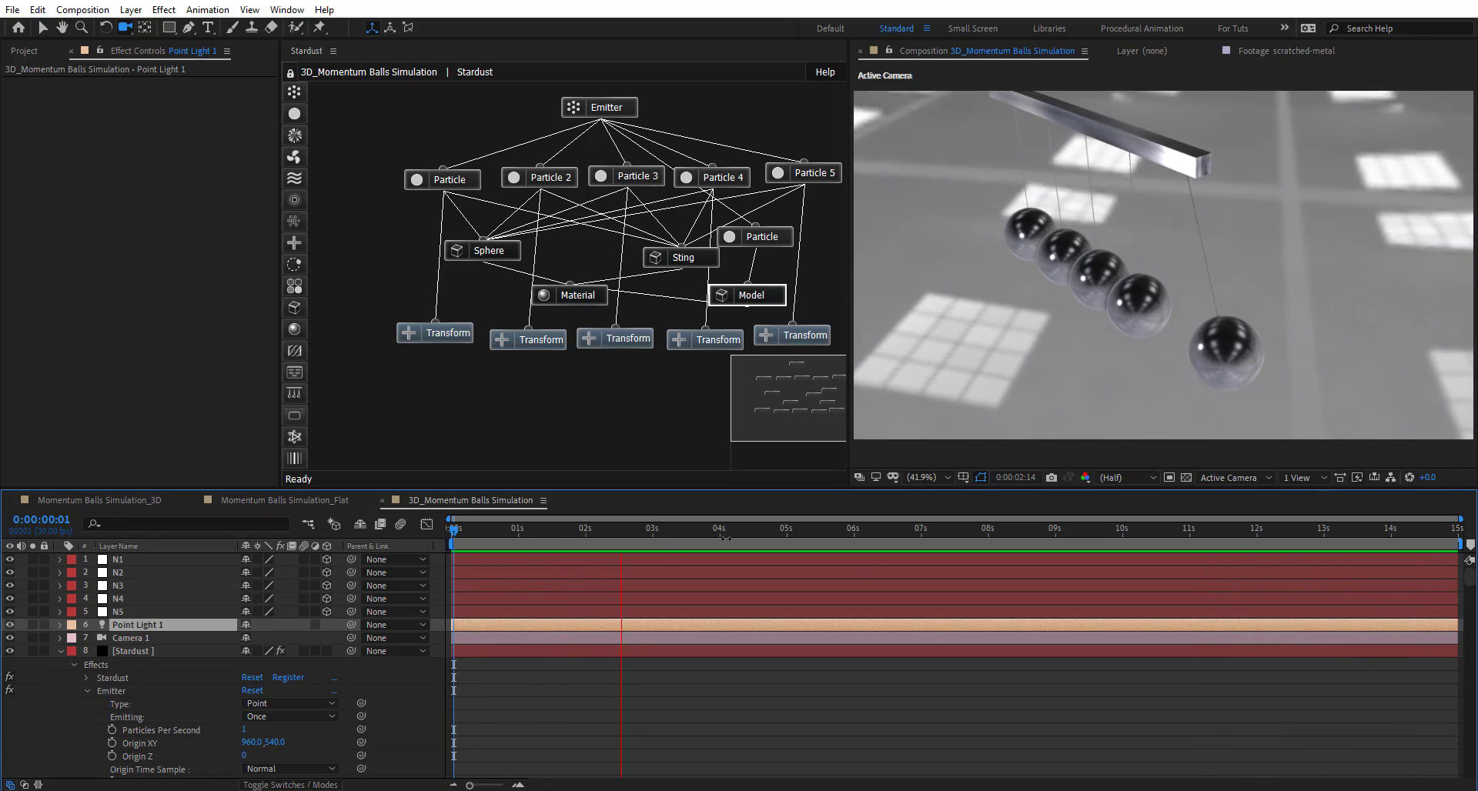
# - Stop the preview of the 3D cradle after watching the camera sweep past the bar and balls
pyautogui.click(736, 533)
# - Switch to the Momentum Balls Simulation_Flat composition and preview it briefly
pyautogui.click(290, 500)
pyautogui.press('space')
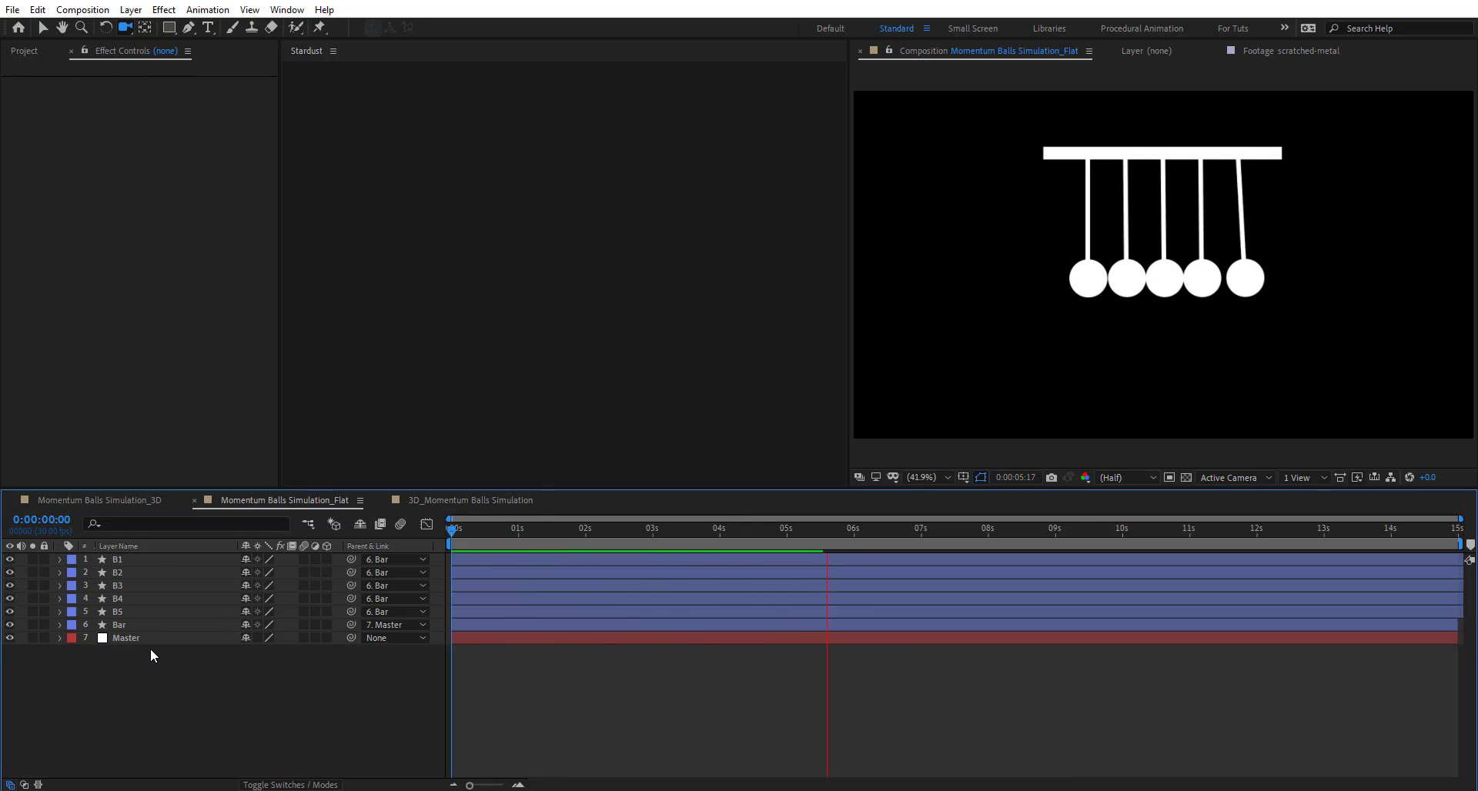
pyautogui.click(451, 529)
pyautogui.click(468, 529)
# - Expand ball layer B1 and inspect its Ellipse 1 and Rectangle 1 shapes
pyautogui.click(117, 558)
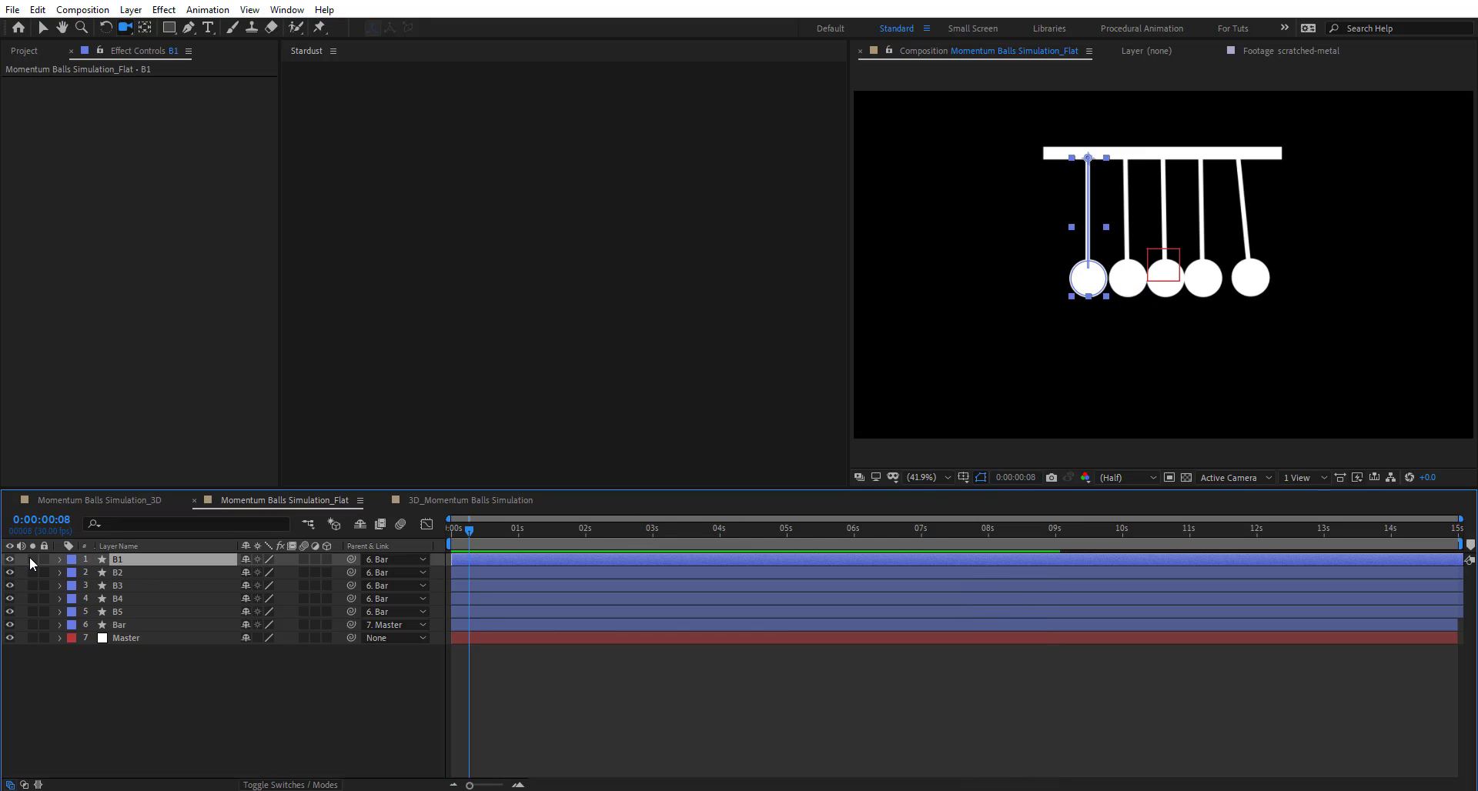
pyautogui.click(59, 560)
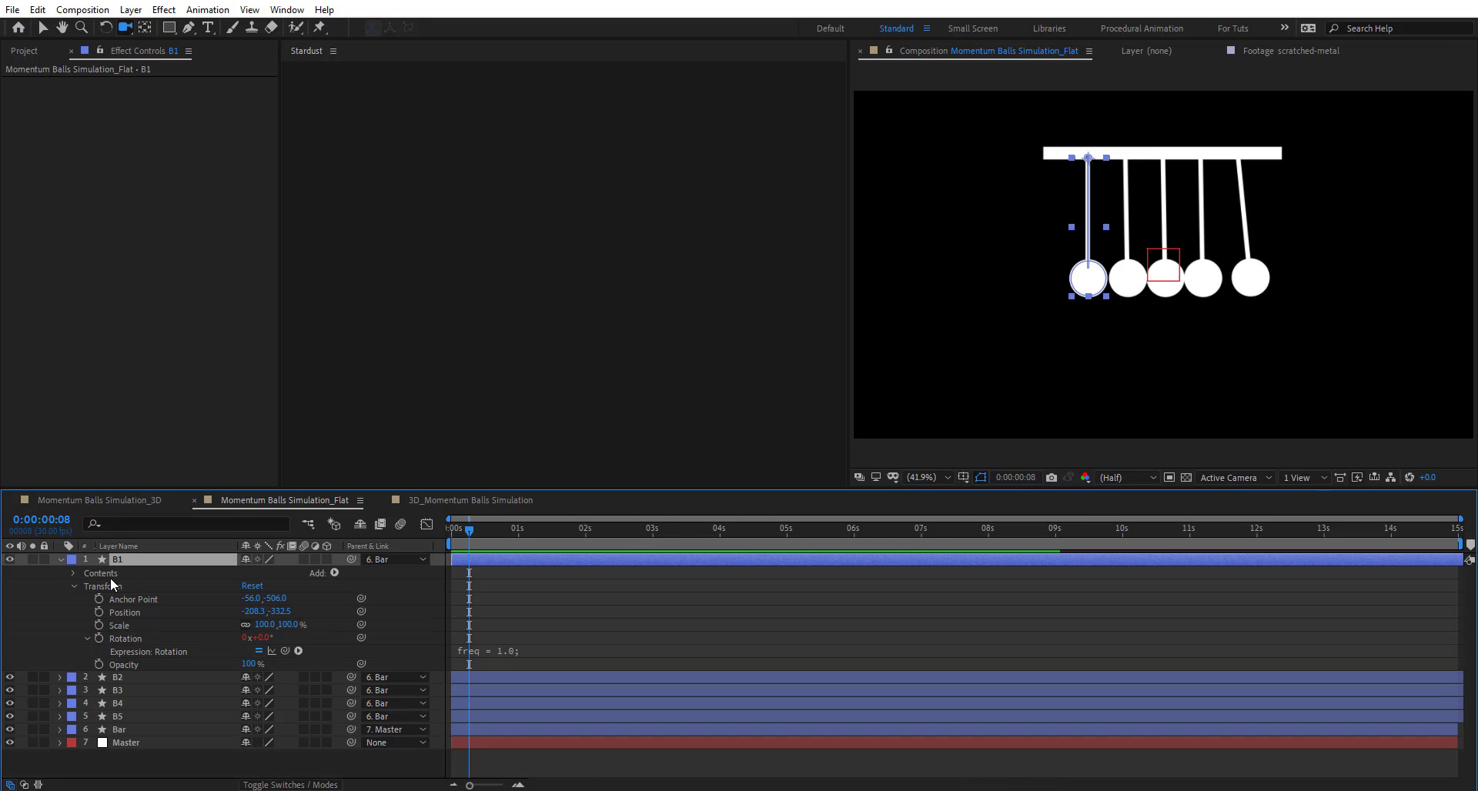
pyautogui.click(74, 573)
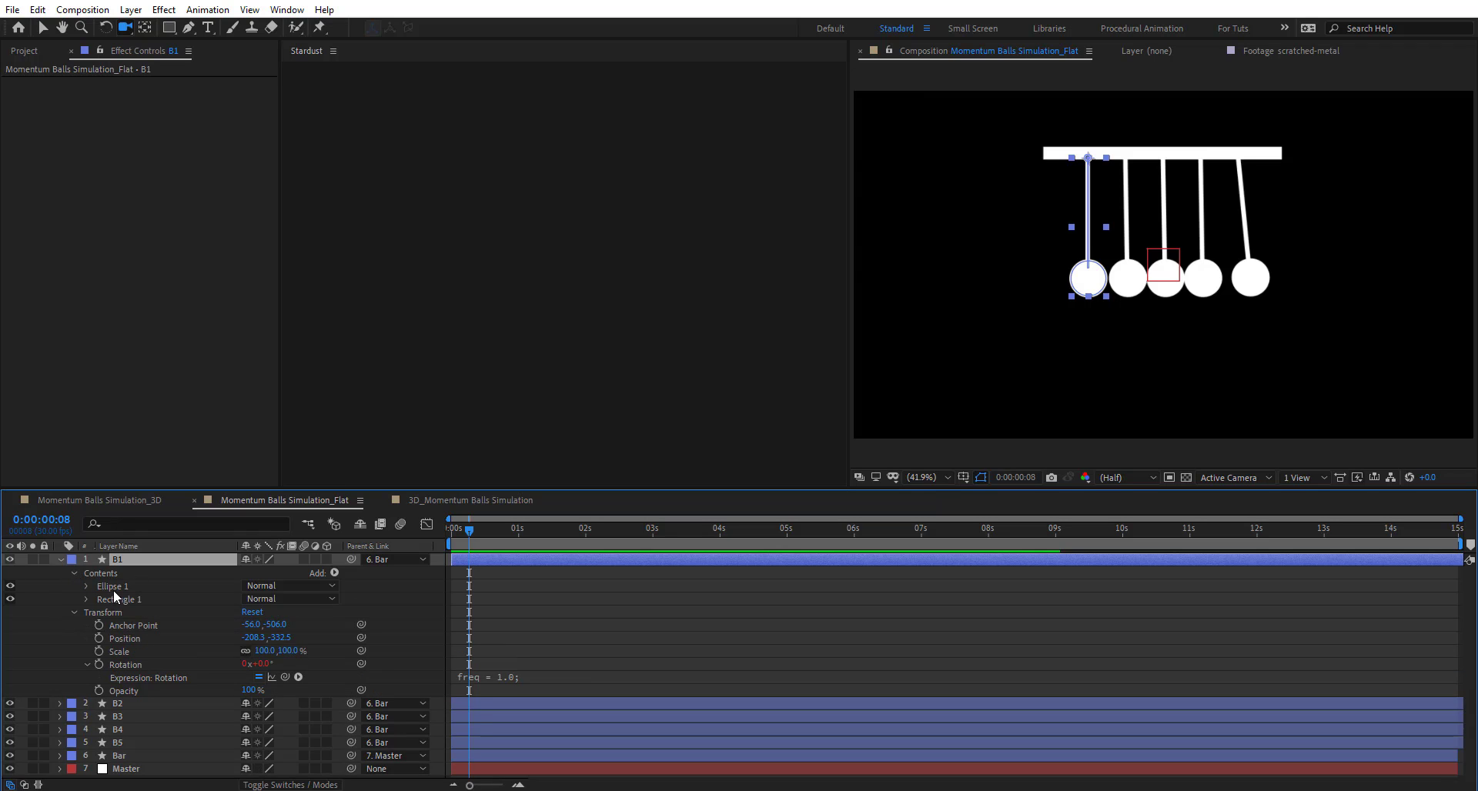
pyautogui.click(114, 587)
pyautogui.click(122, 600)
pyautogui.click(120, 586)
pyautogui.click(119, 598)
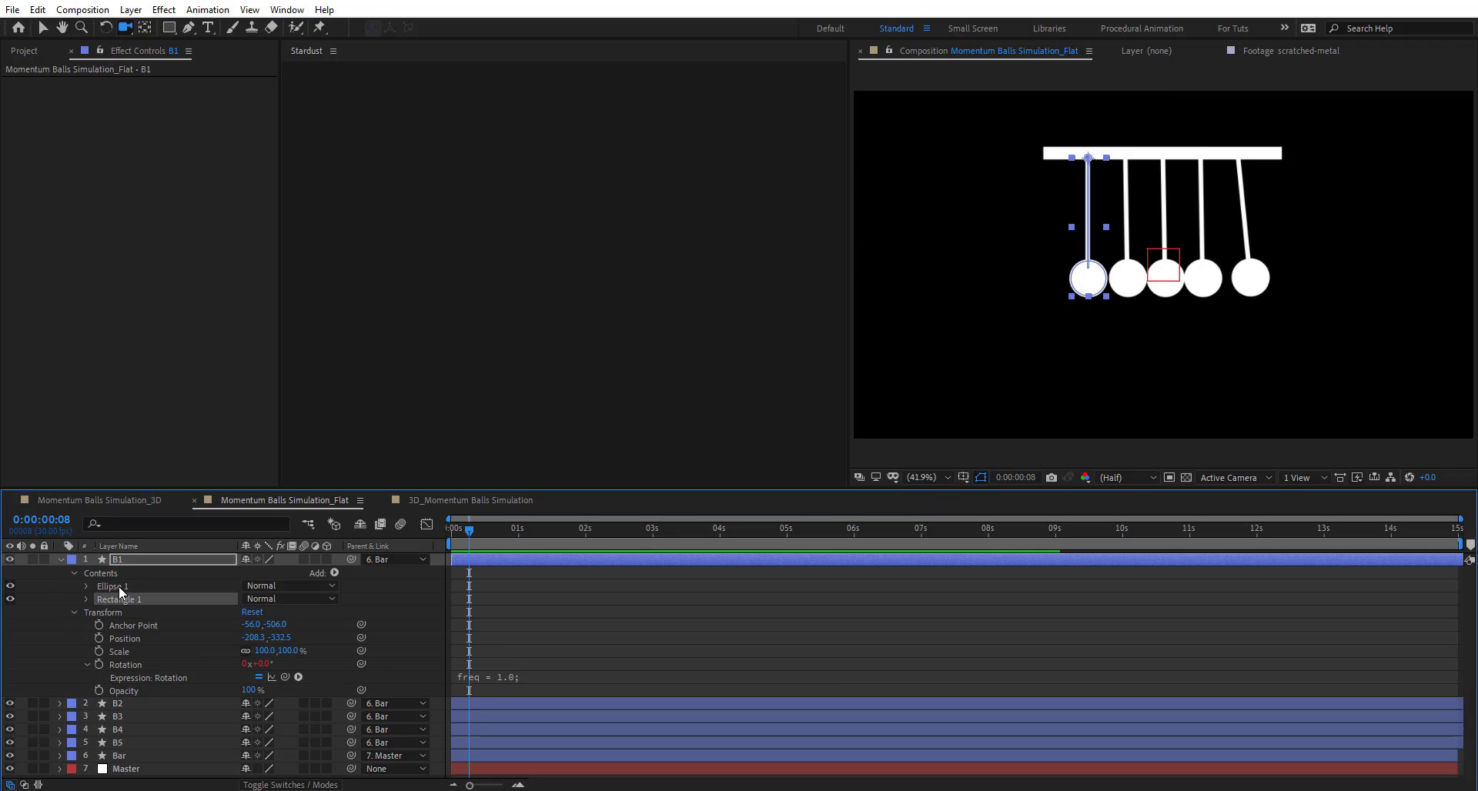
pyautogui.click(119, 586)
pyautogui.click(120, 598)
# - Read B1's Rotation expression: freq 1.0, maxAngle 60, decay 0.4
pyautogui.click(123, 664)
pyautogui.click(530, 681)
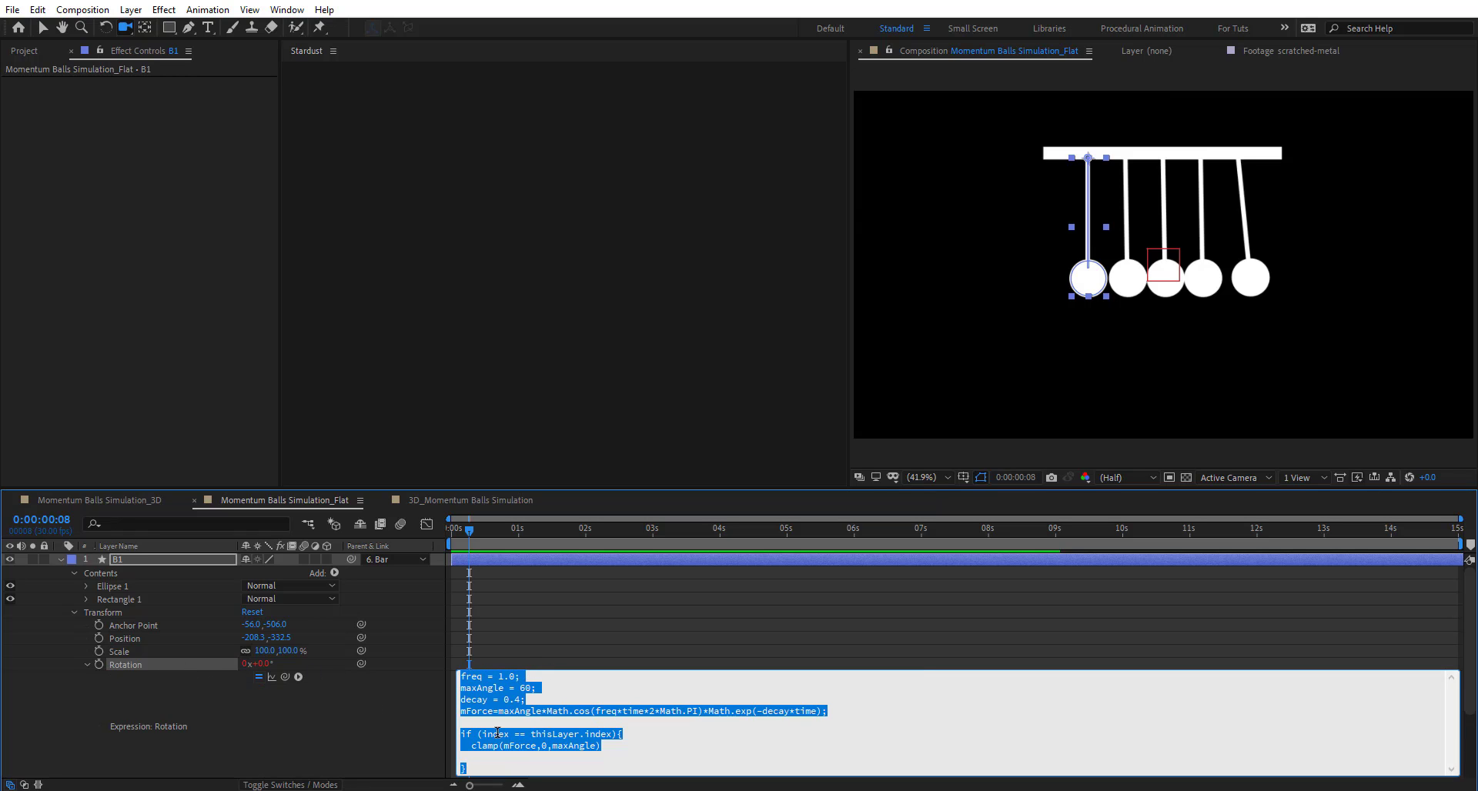
pyautogui.click(358, 728)
# - Try moving the whole cradle with the Master null, then undo the move
pyautogui.scroll(-3, 147, 650)
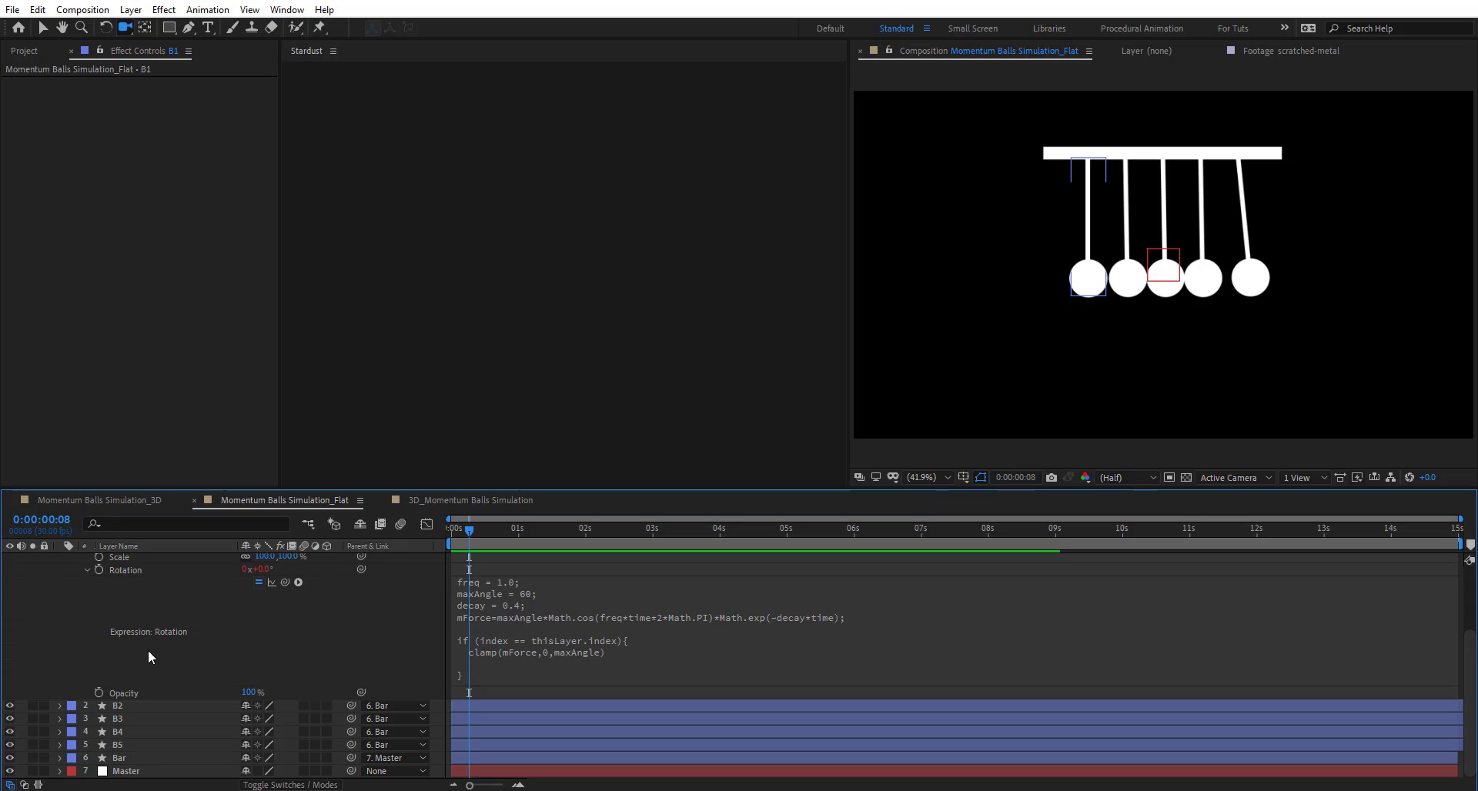
pyautogui.click(123, 758)
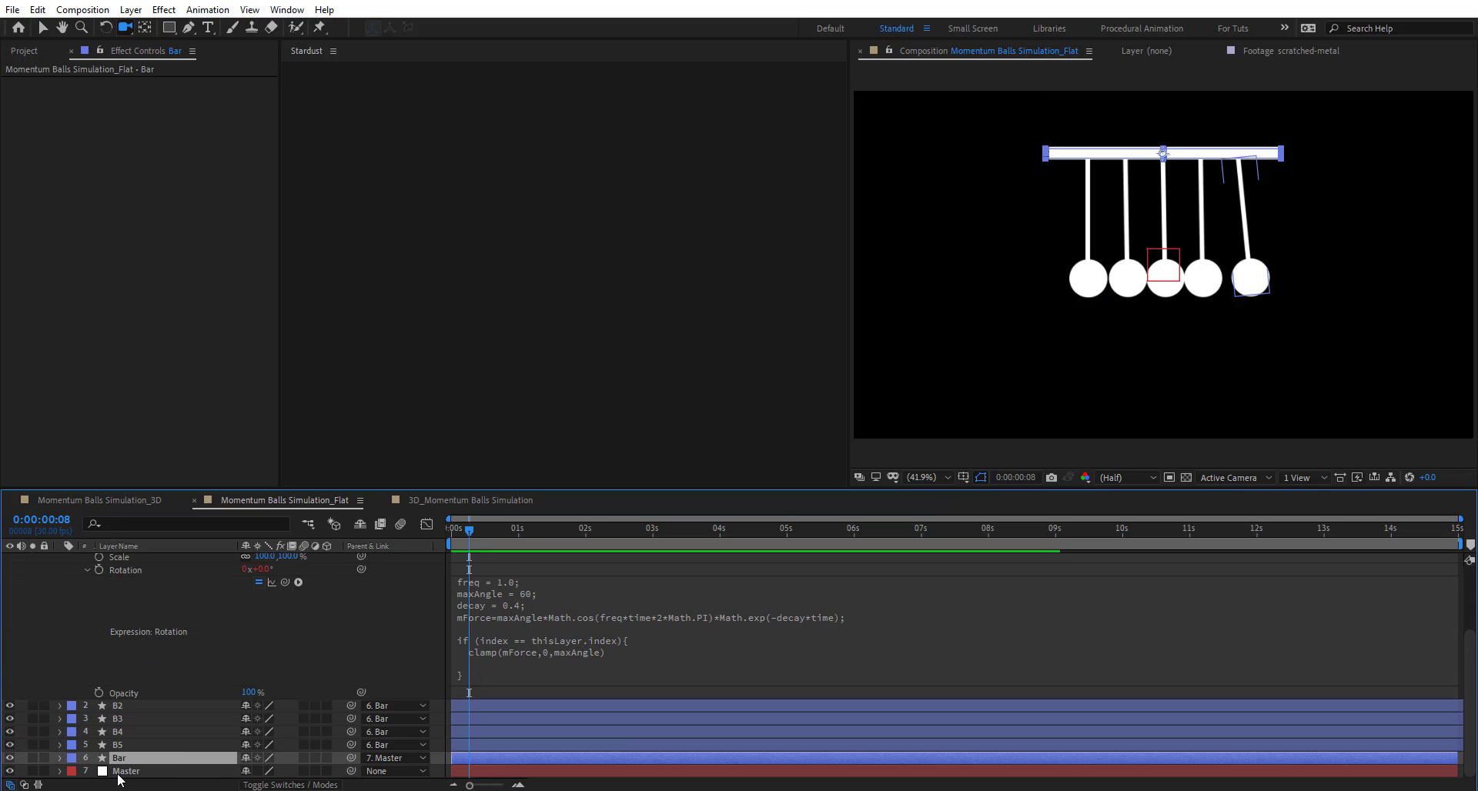
pyautogui.click(127, 771)
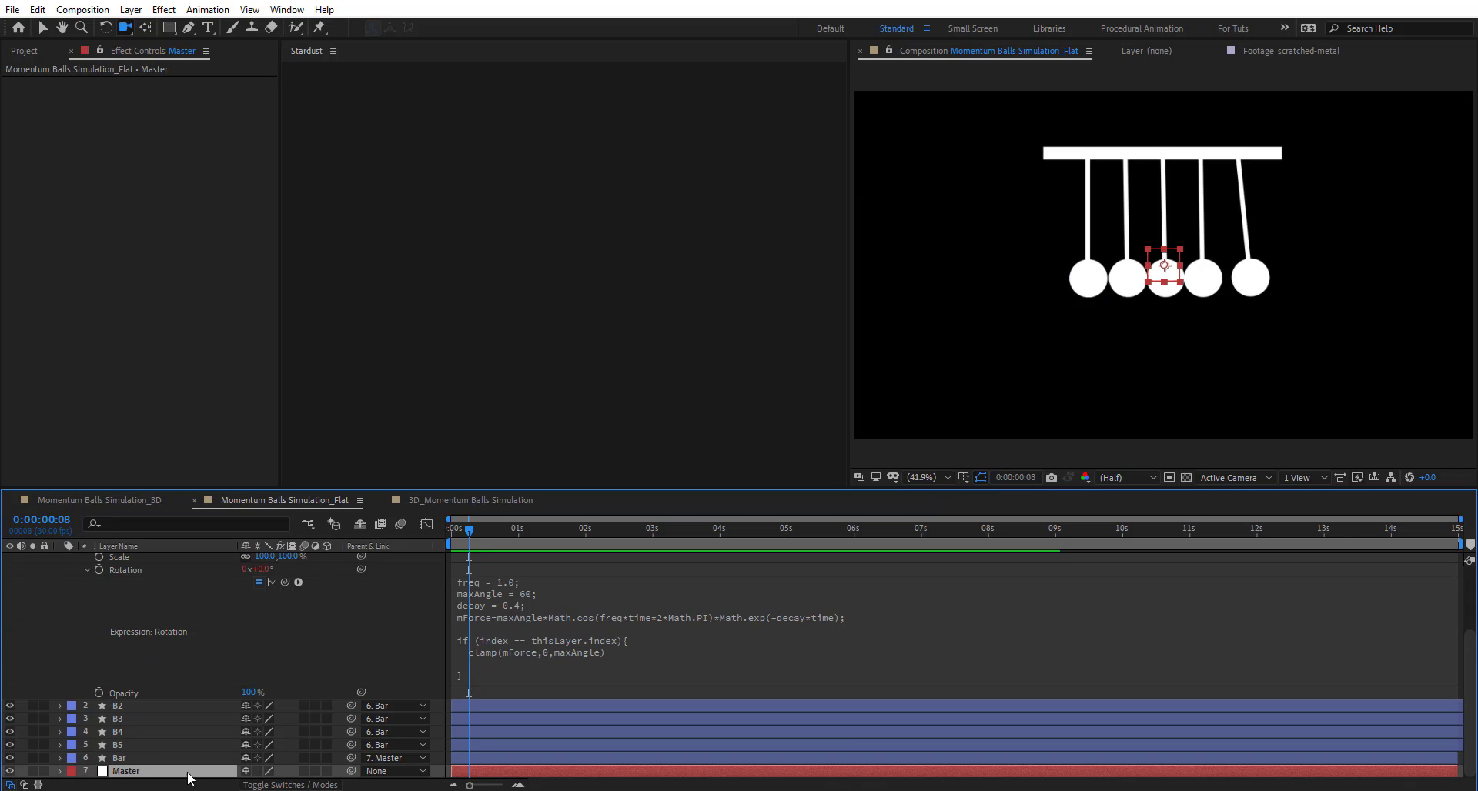
pyautogui.click(45, 27)
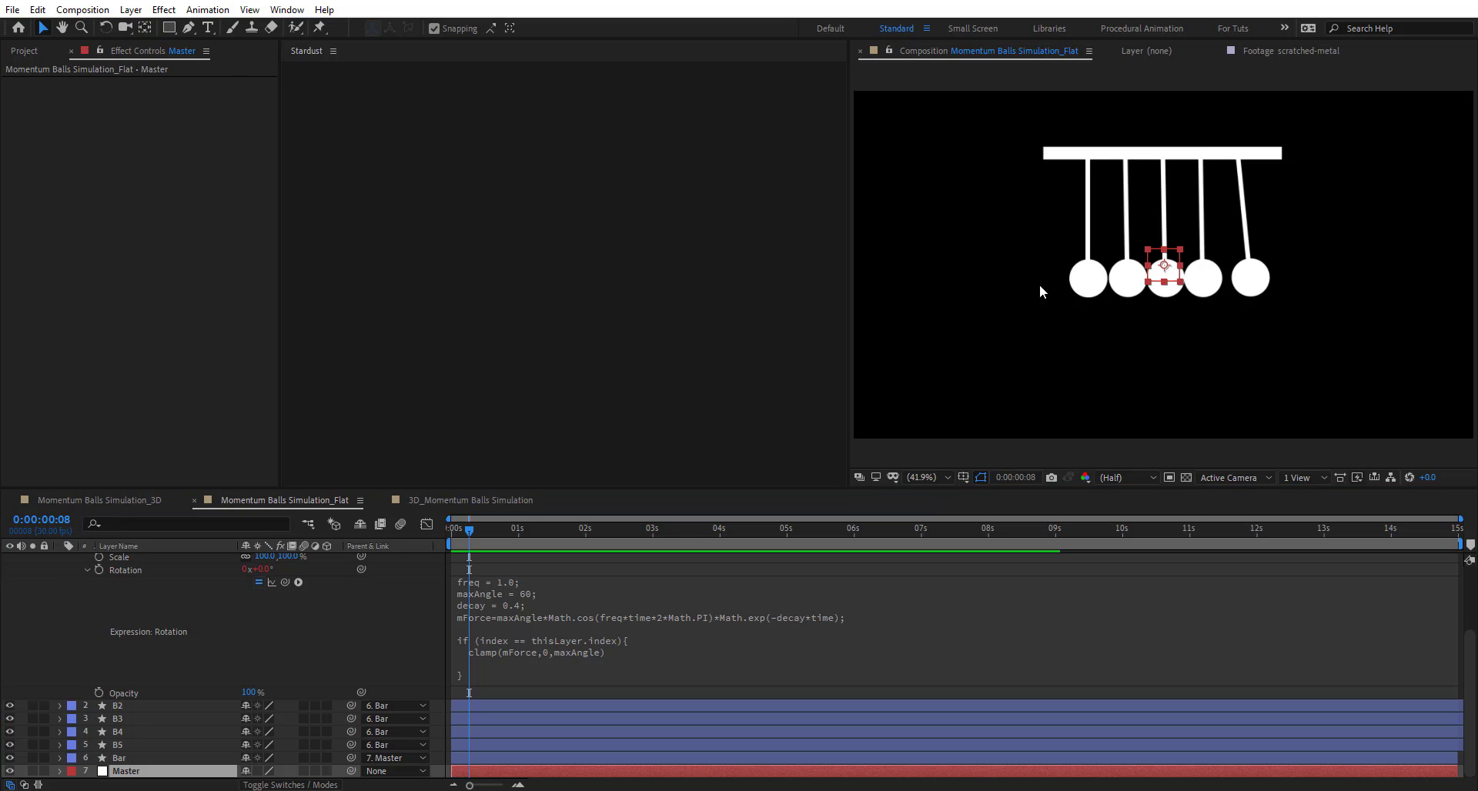
pyautogui.moveTo(1172, 267); pyautogui.dragTo(1117, 295)
pyautogui.moveTo(1134, 272); pyautogui.dragTo(1186, 265)
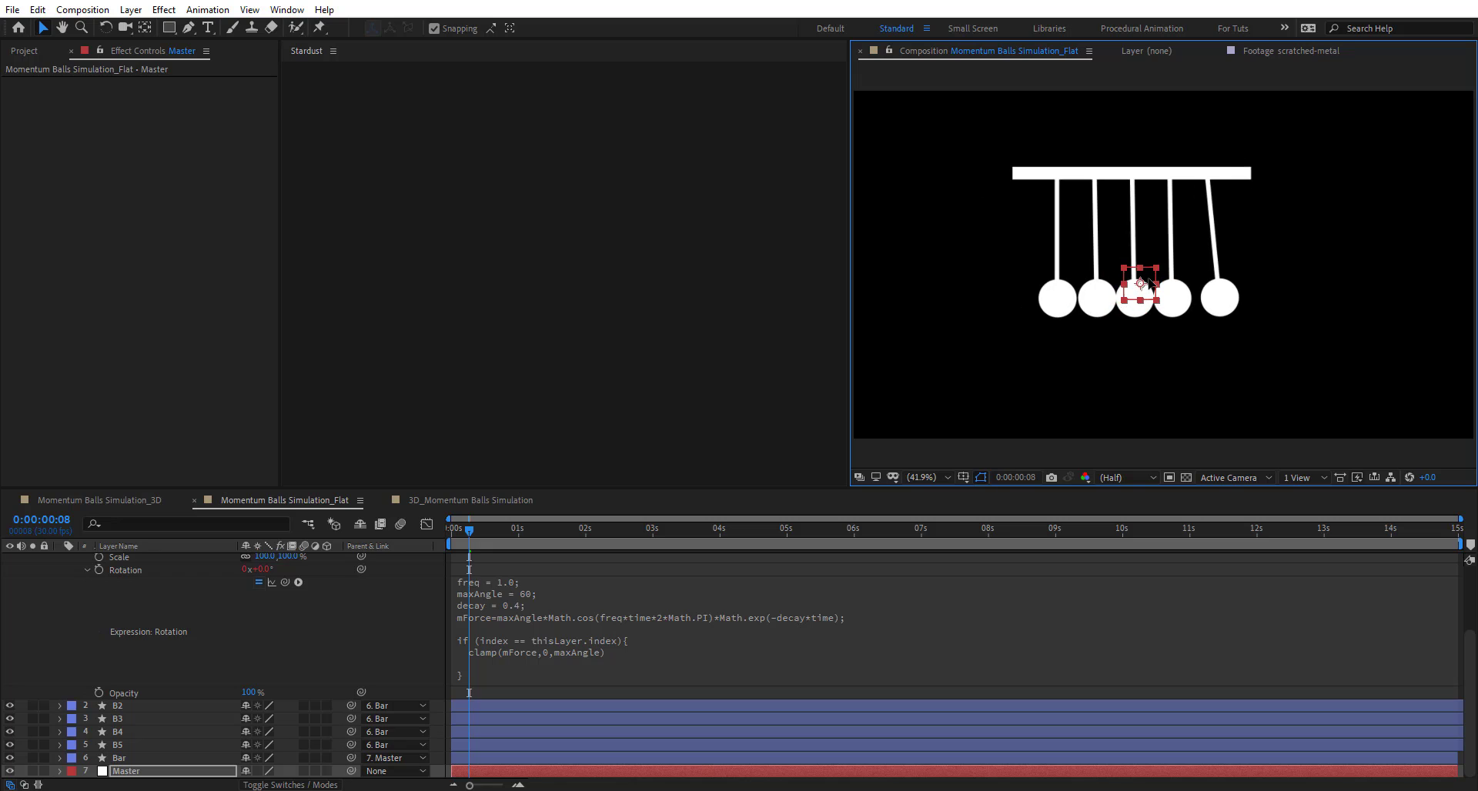
pyautogui.hotkey('ctrl', 'z')
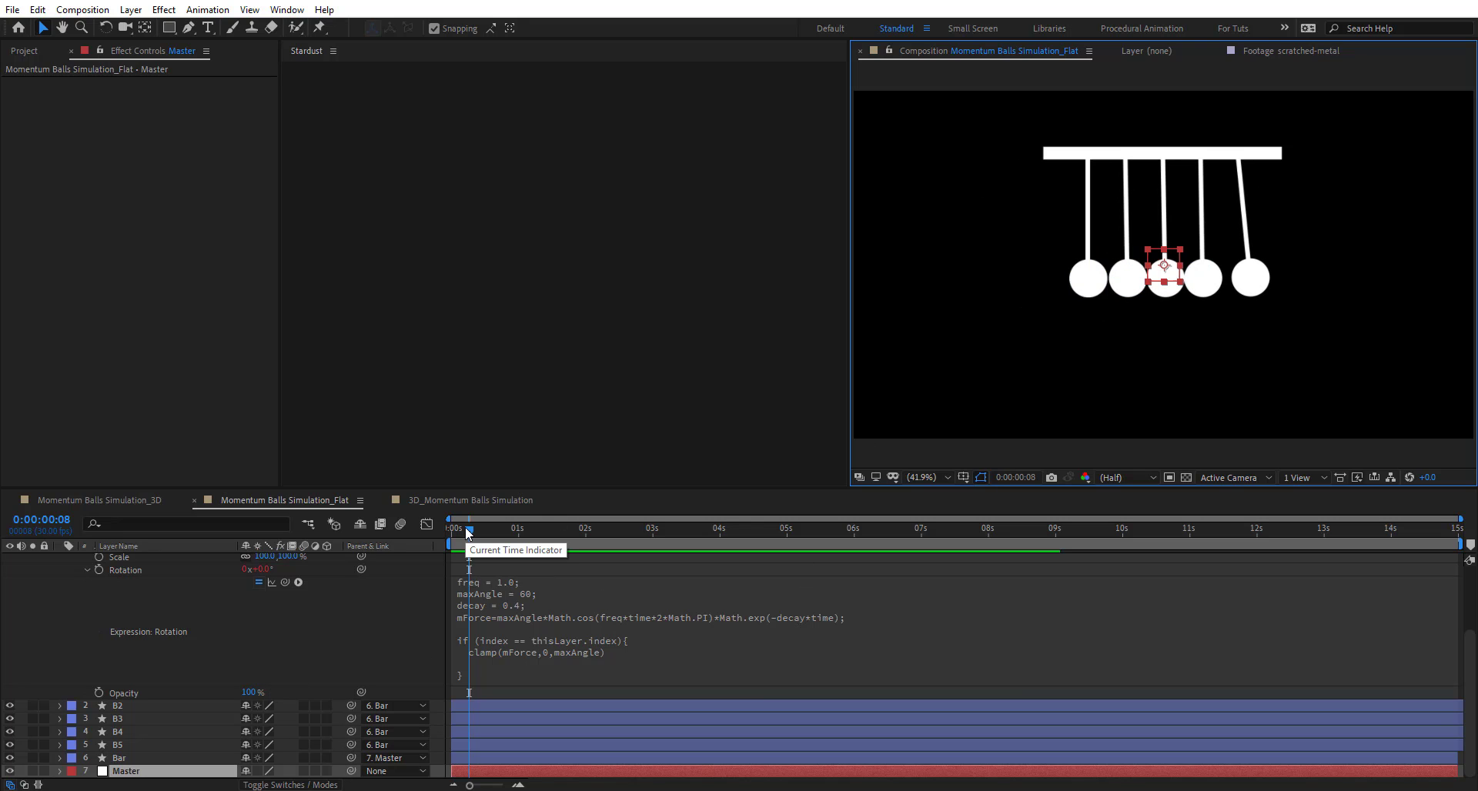
# - Back in 3D_Momentum Balls Simulation, play the preview starting at frame 18
pyautogui.click(480, 499)
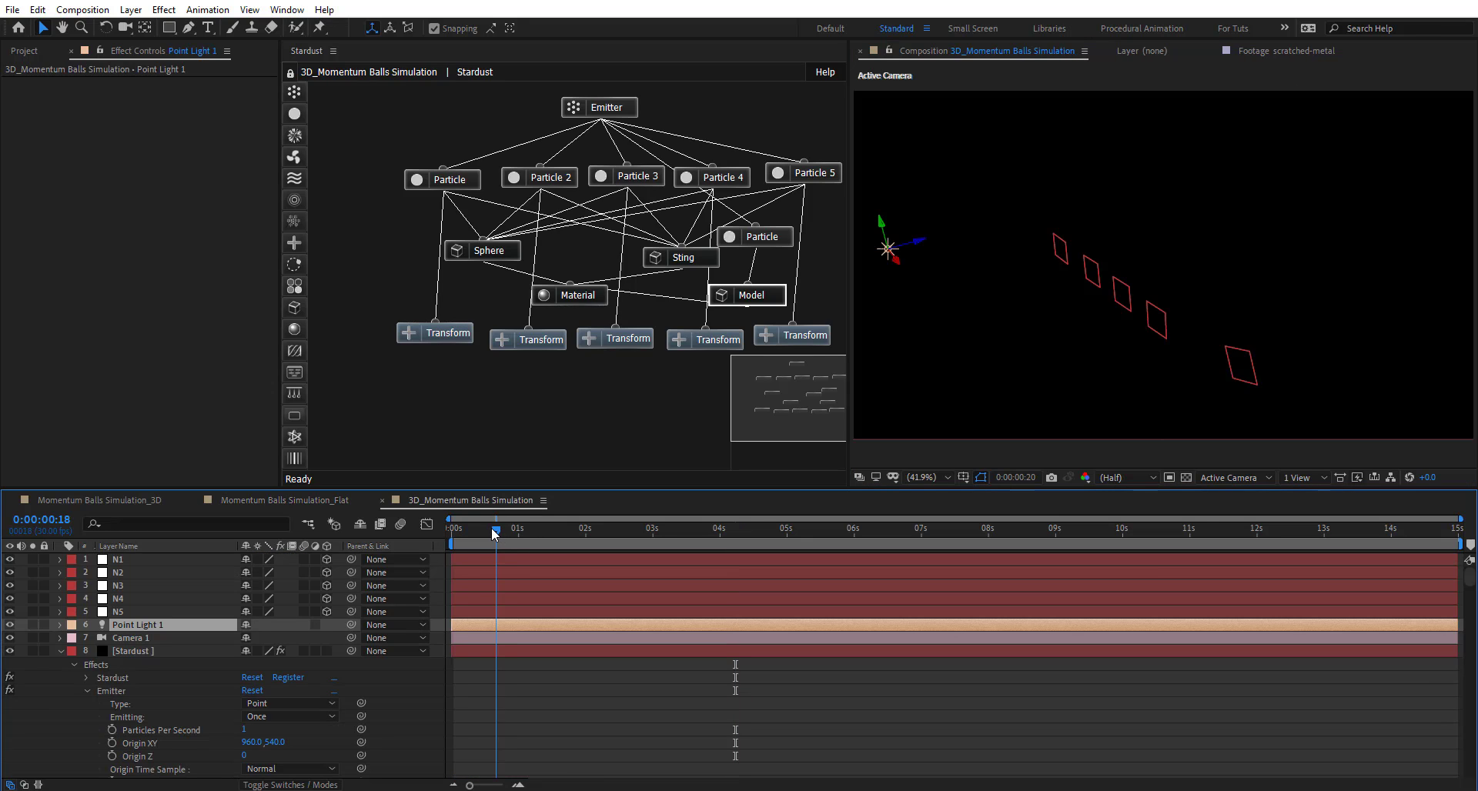
pyautogui.moveTo(464, 535); pyautogui.dragTo(575, 618)
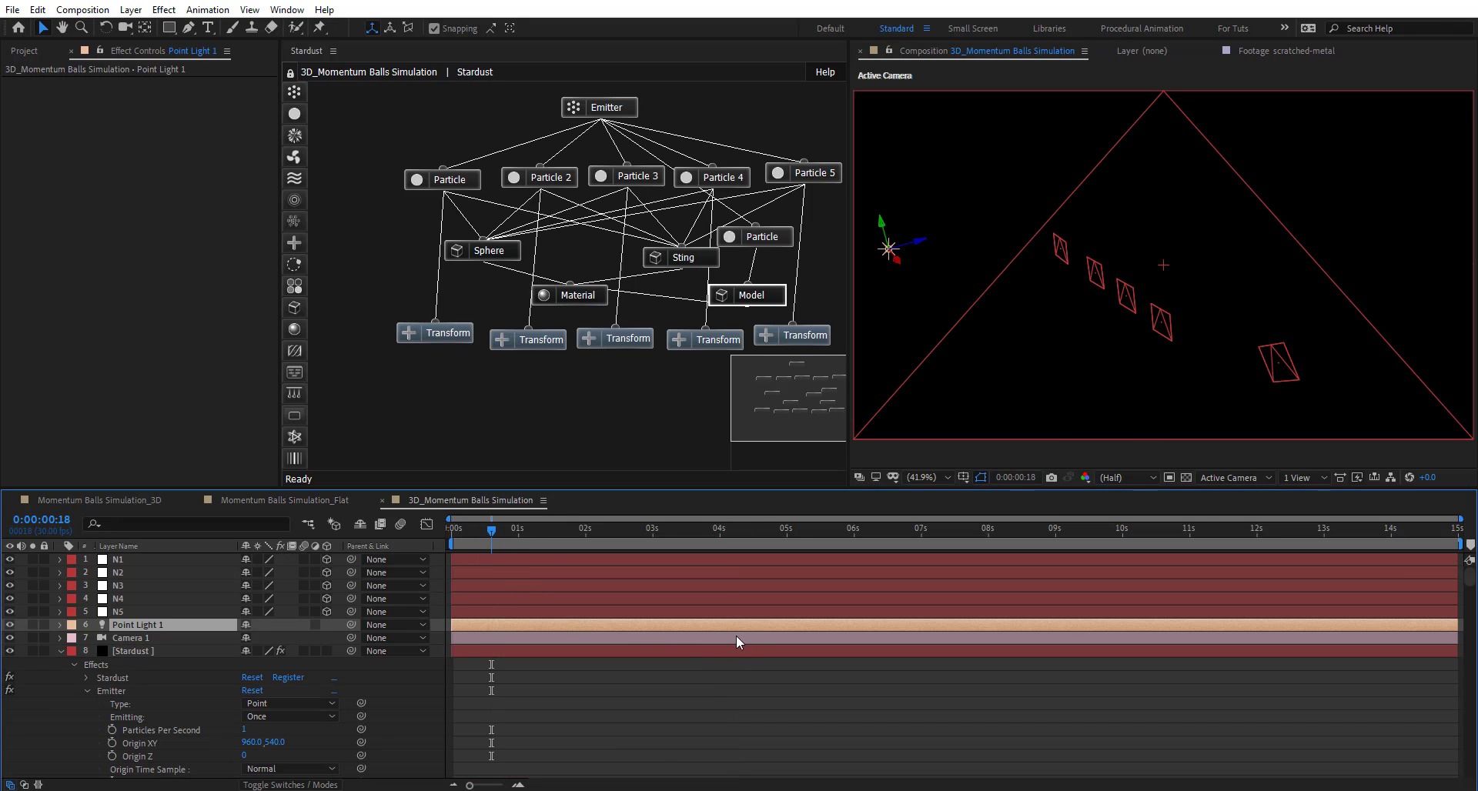
pyautogui.press('space')
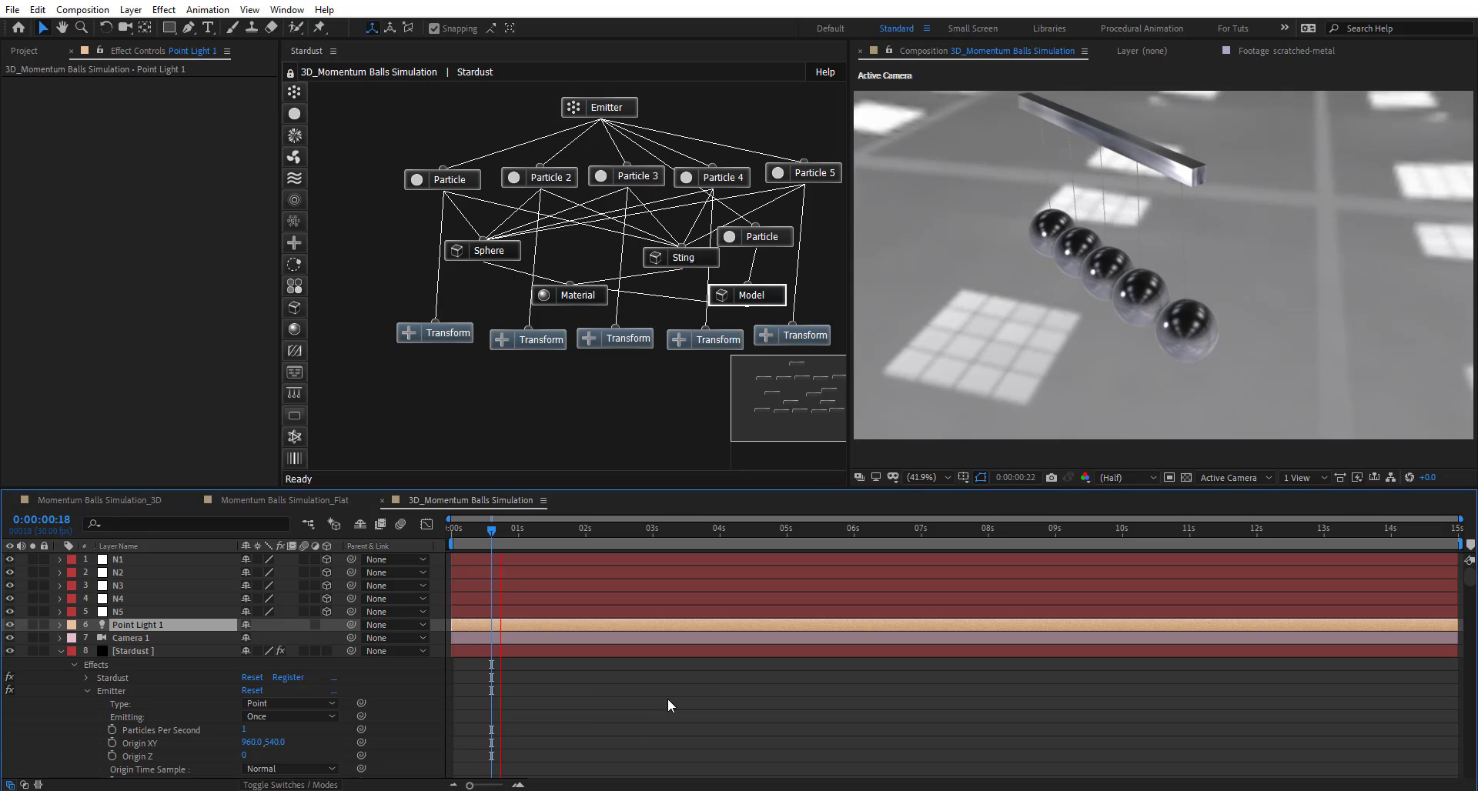